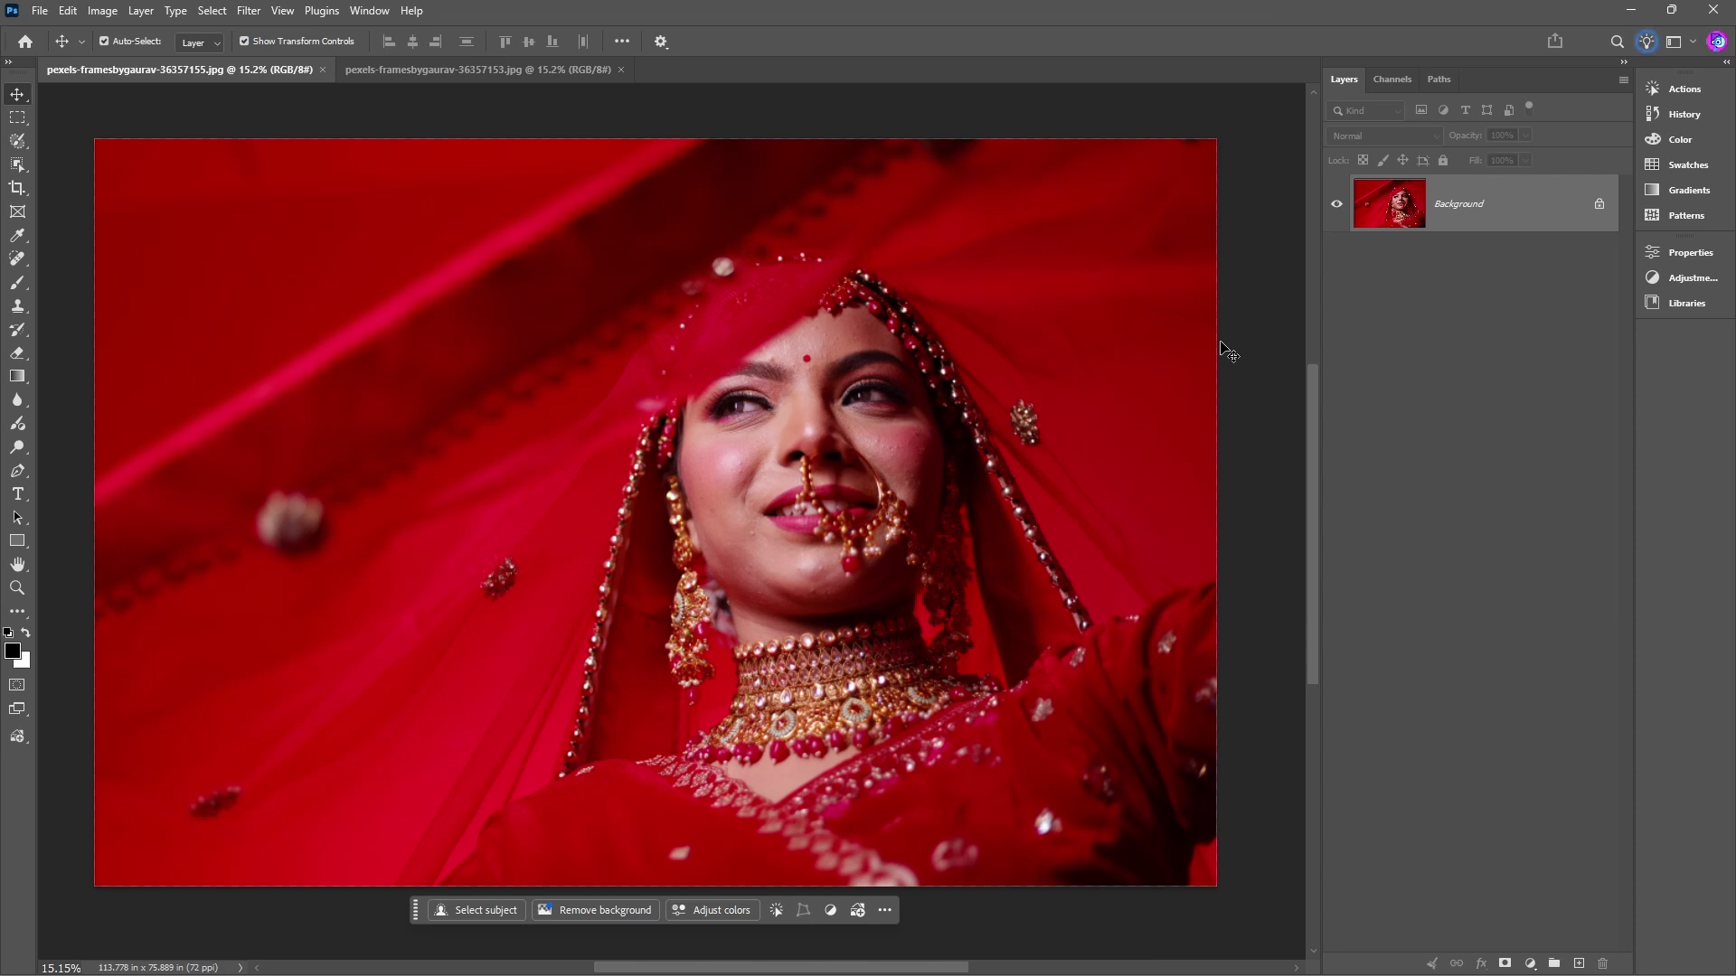
# Create a new landscape RGB document 30 by 12 inches at 300 pixels/centimeter with a white background.
pyautogui.hotkey('ctrl', 'n')
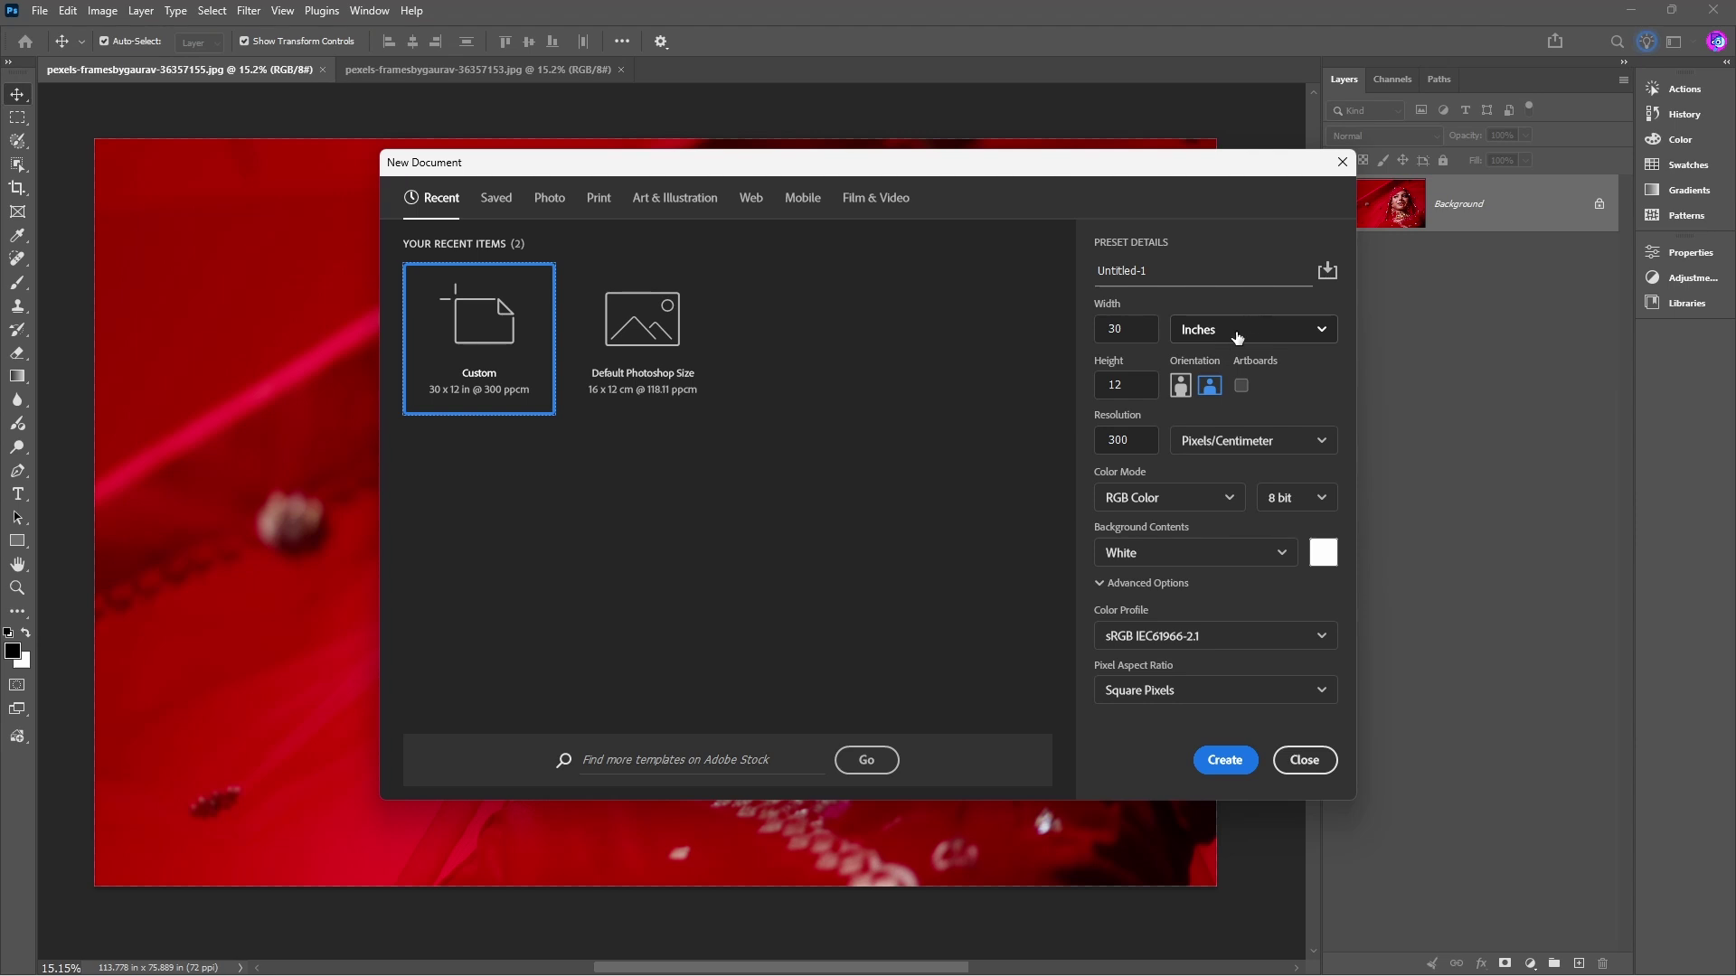
pyautogui.click(1145, 332)
pyautogui.moveTo(1159, 173); pyautogui.dragTo(1027, 136)
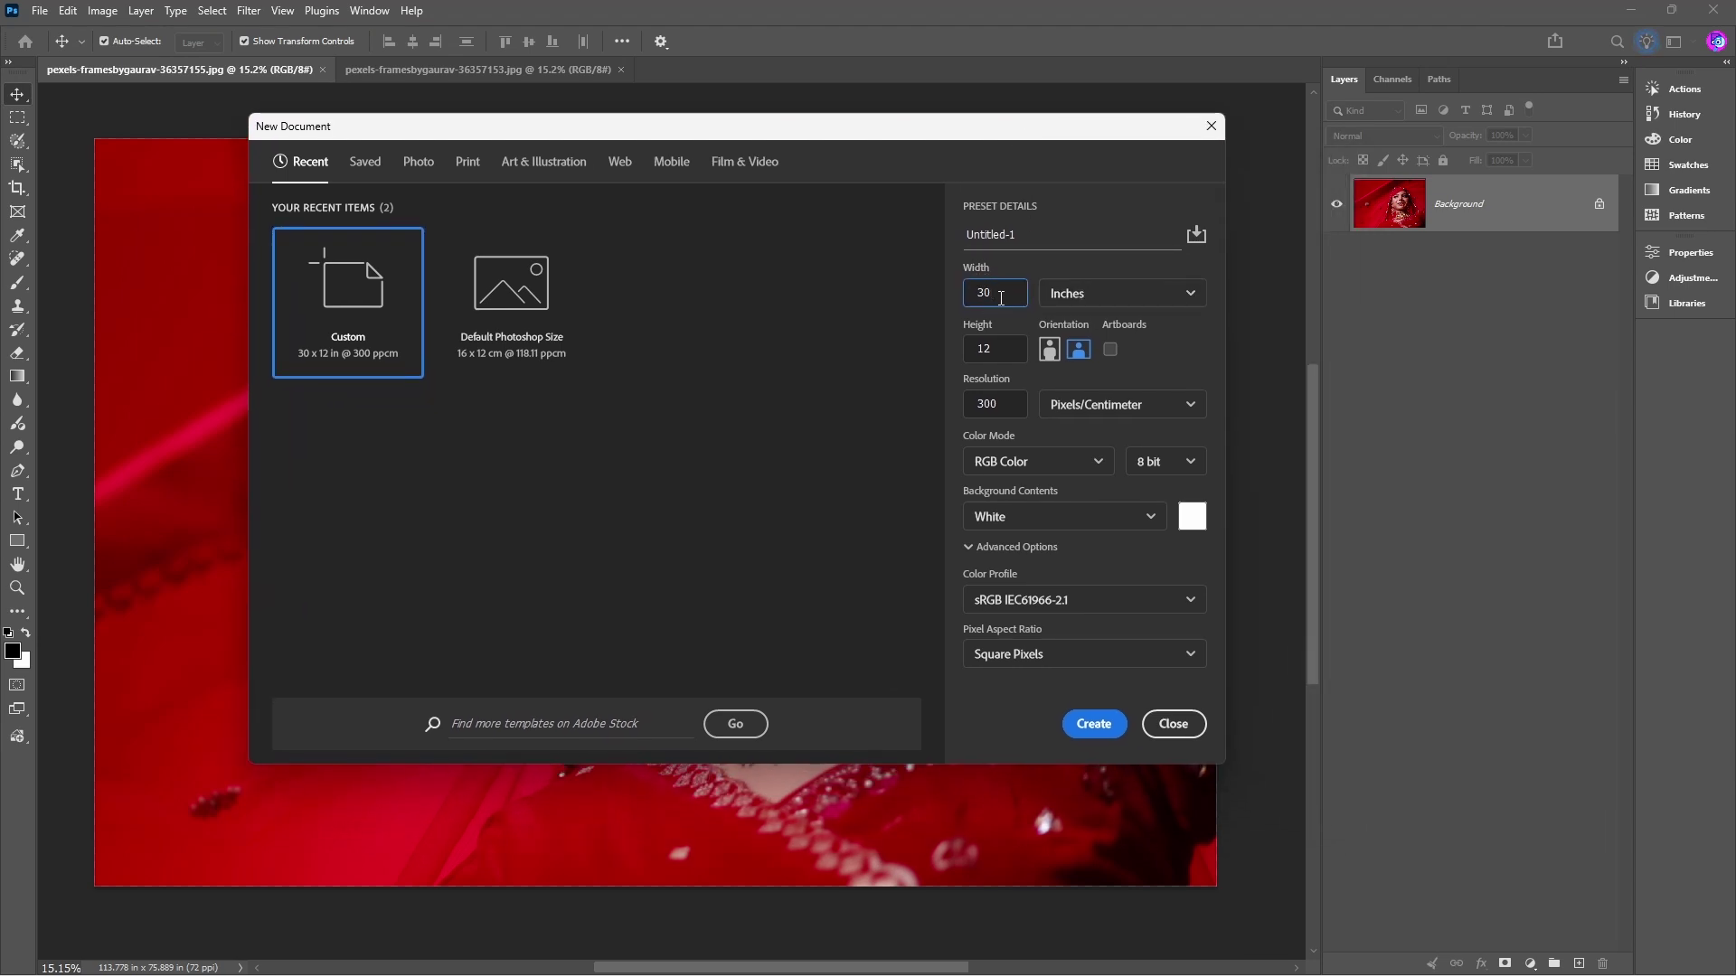
pyautogui.click(1012, 353)
pyautogui.click(999, 405)
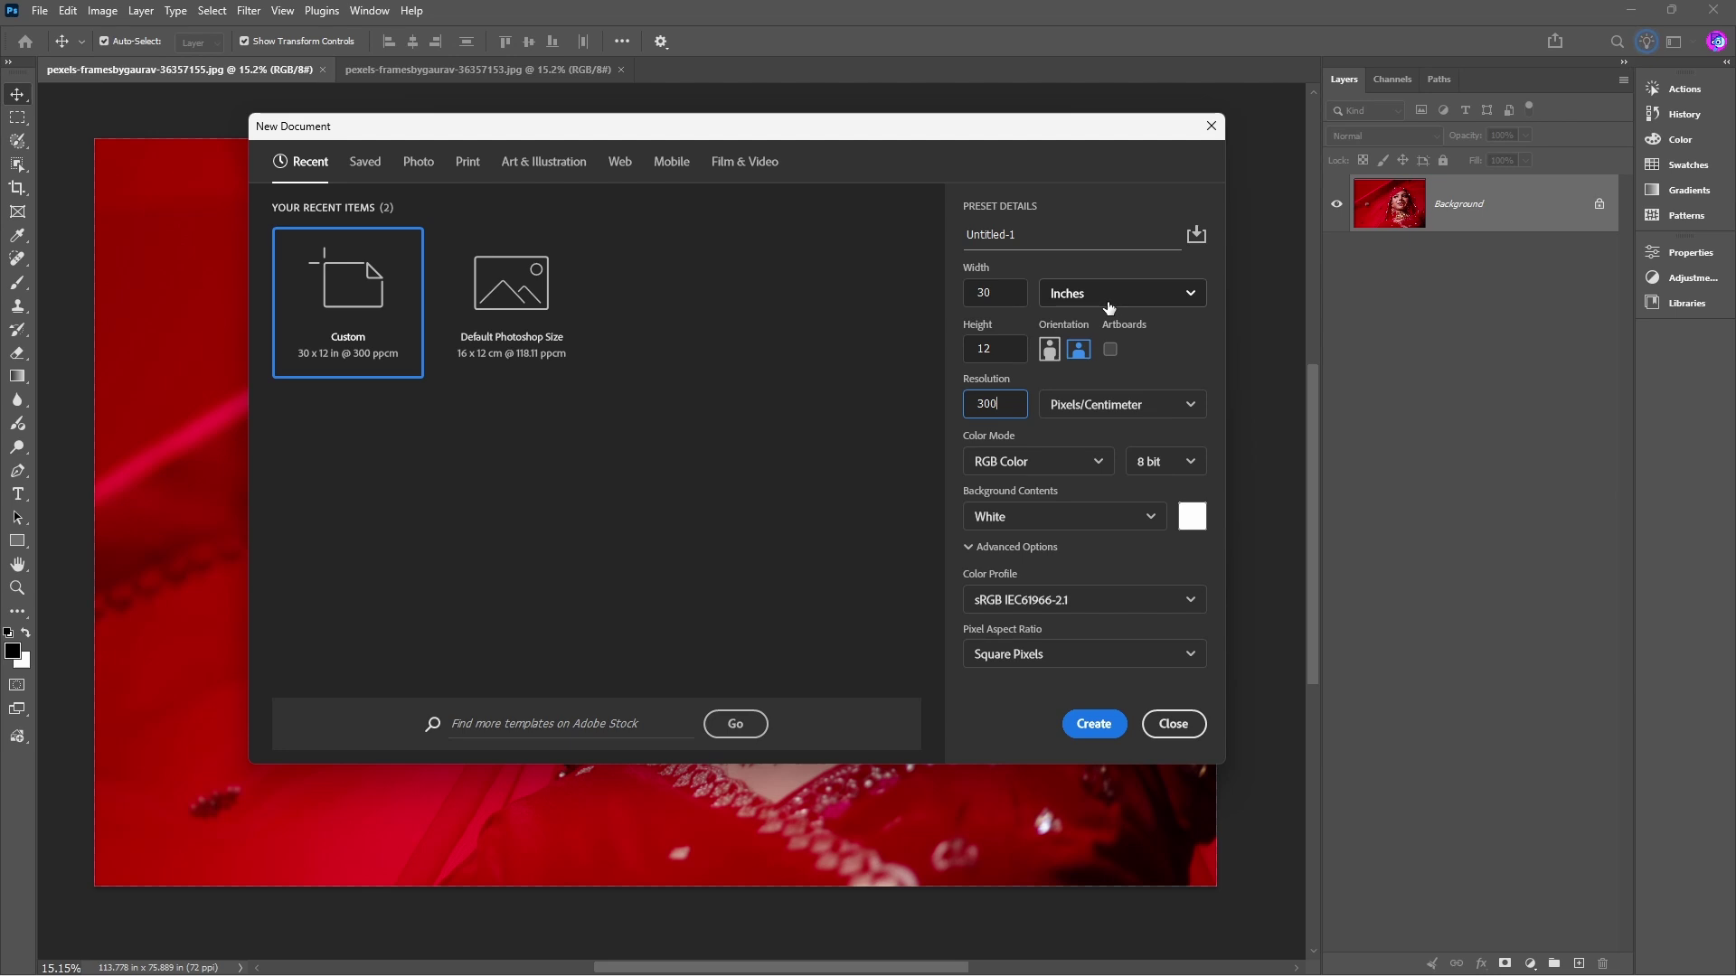
pyautogui.click(1007, 292)
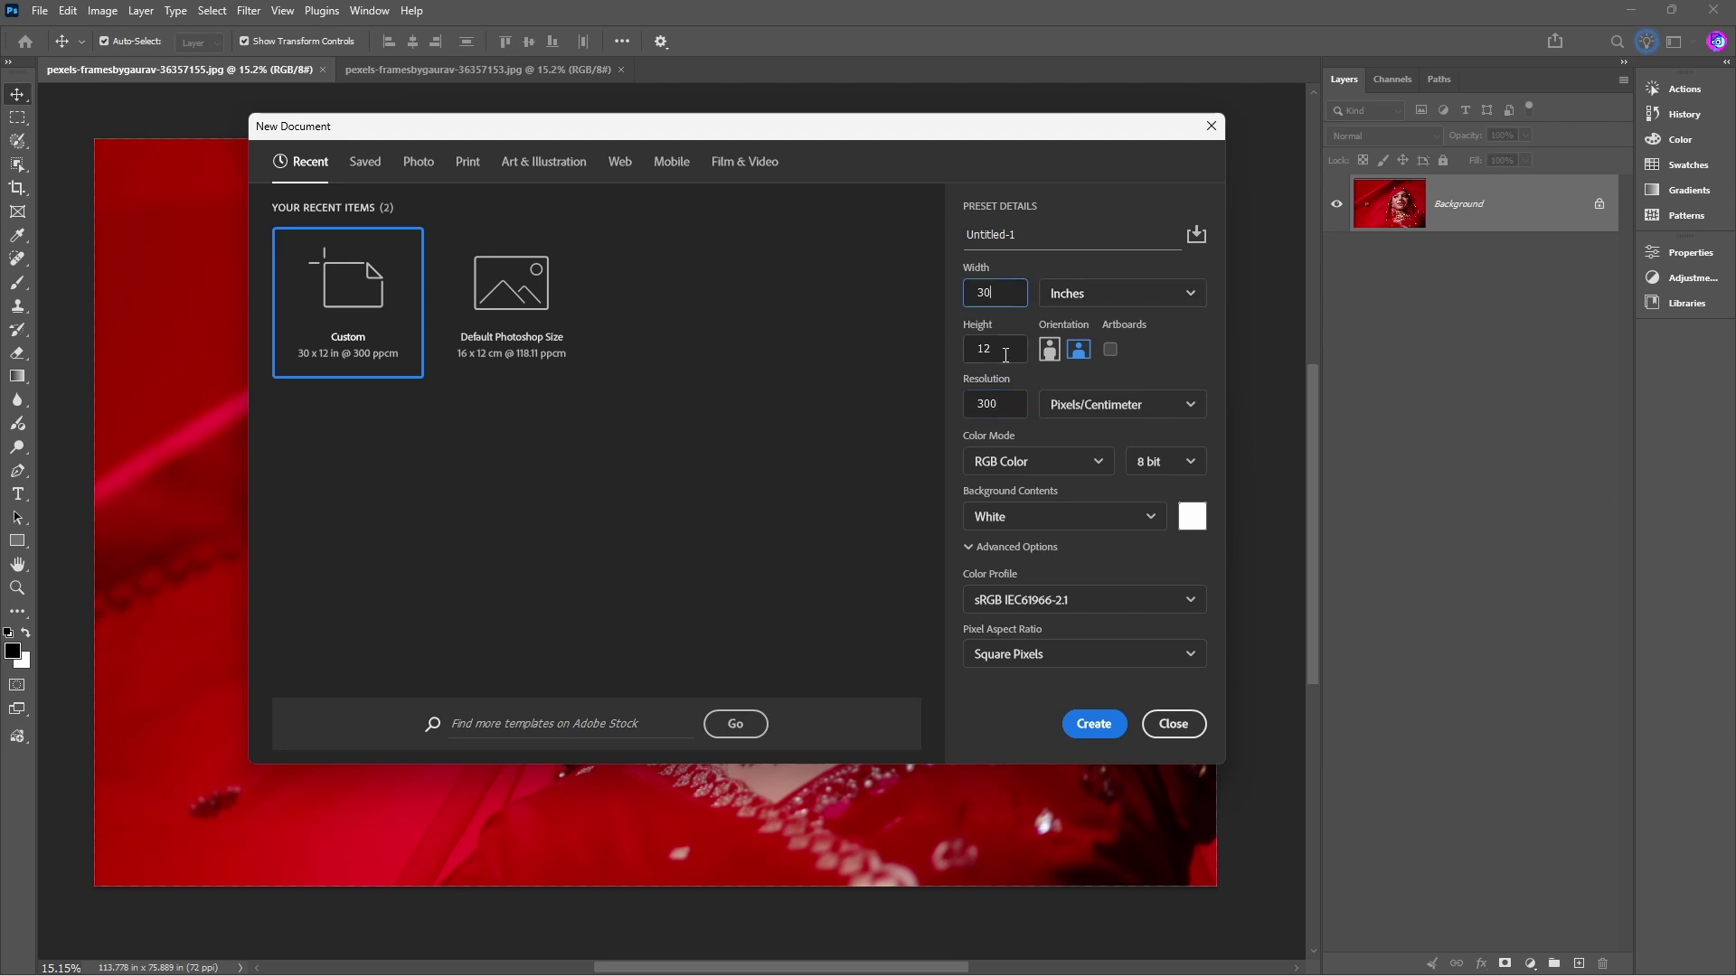
pyautogui.click(1081, 727)
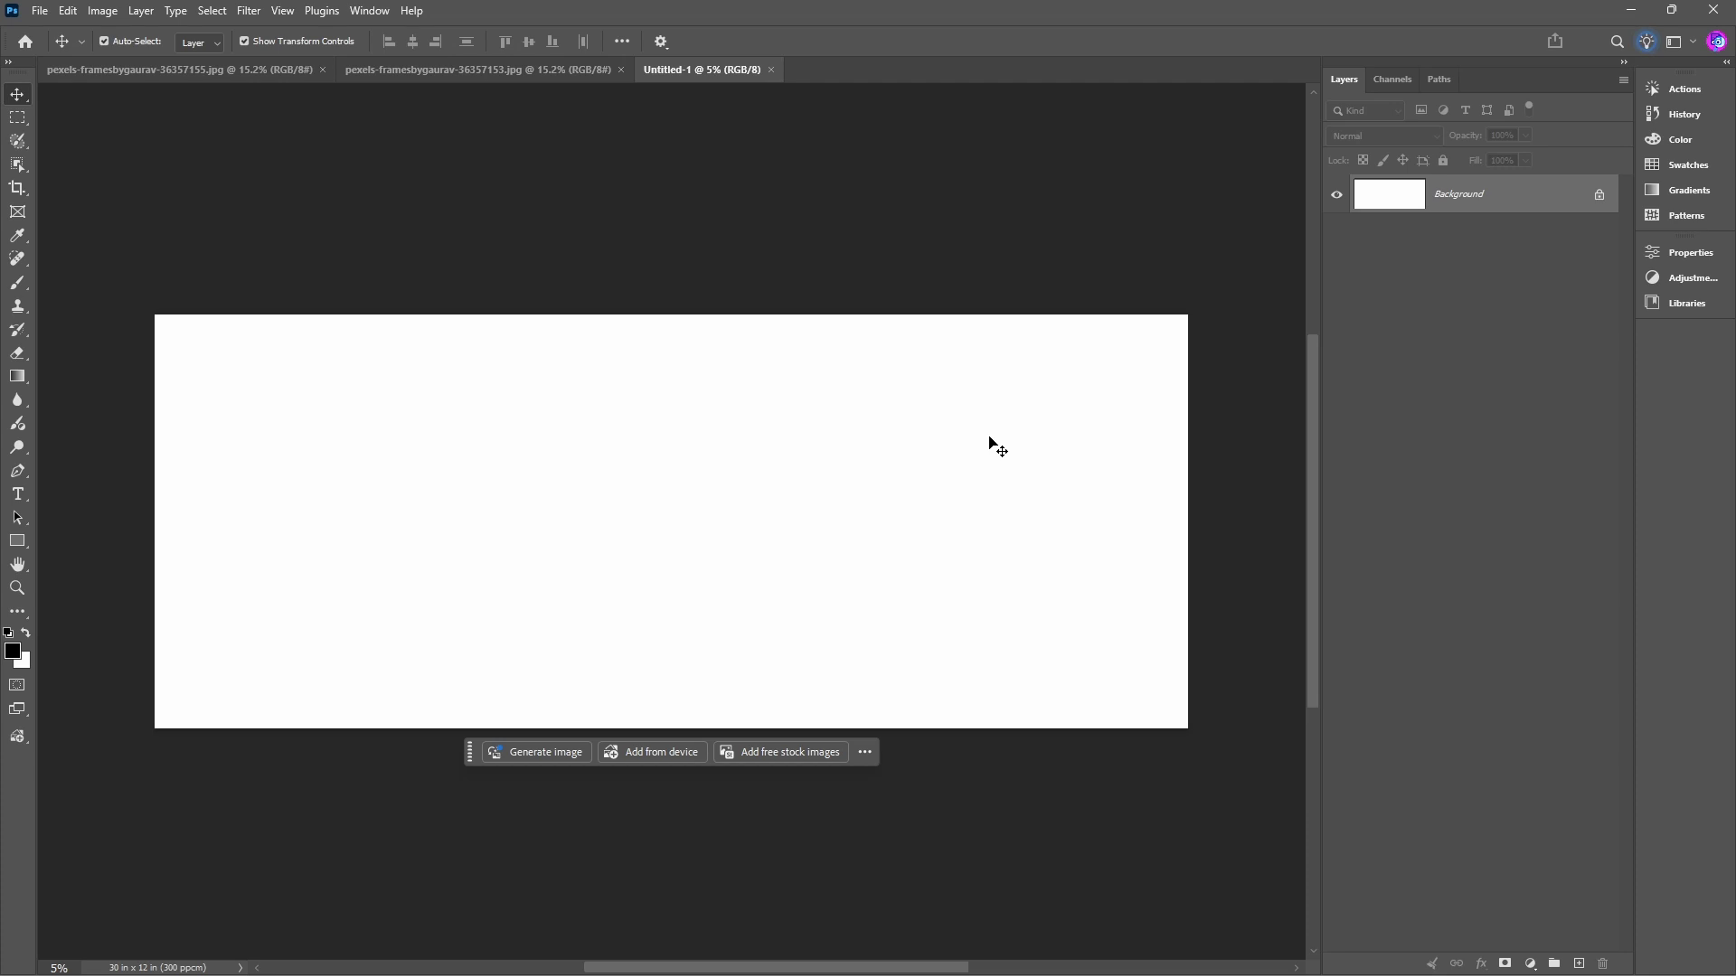
# Show the rulers, check that their units are inches, and place a vertical guide at the page centre, about 15 inches.
pyautogui.hotkey('ctrl', 'r')
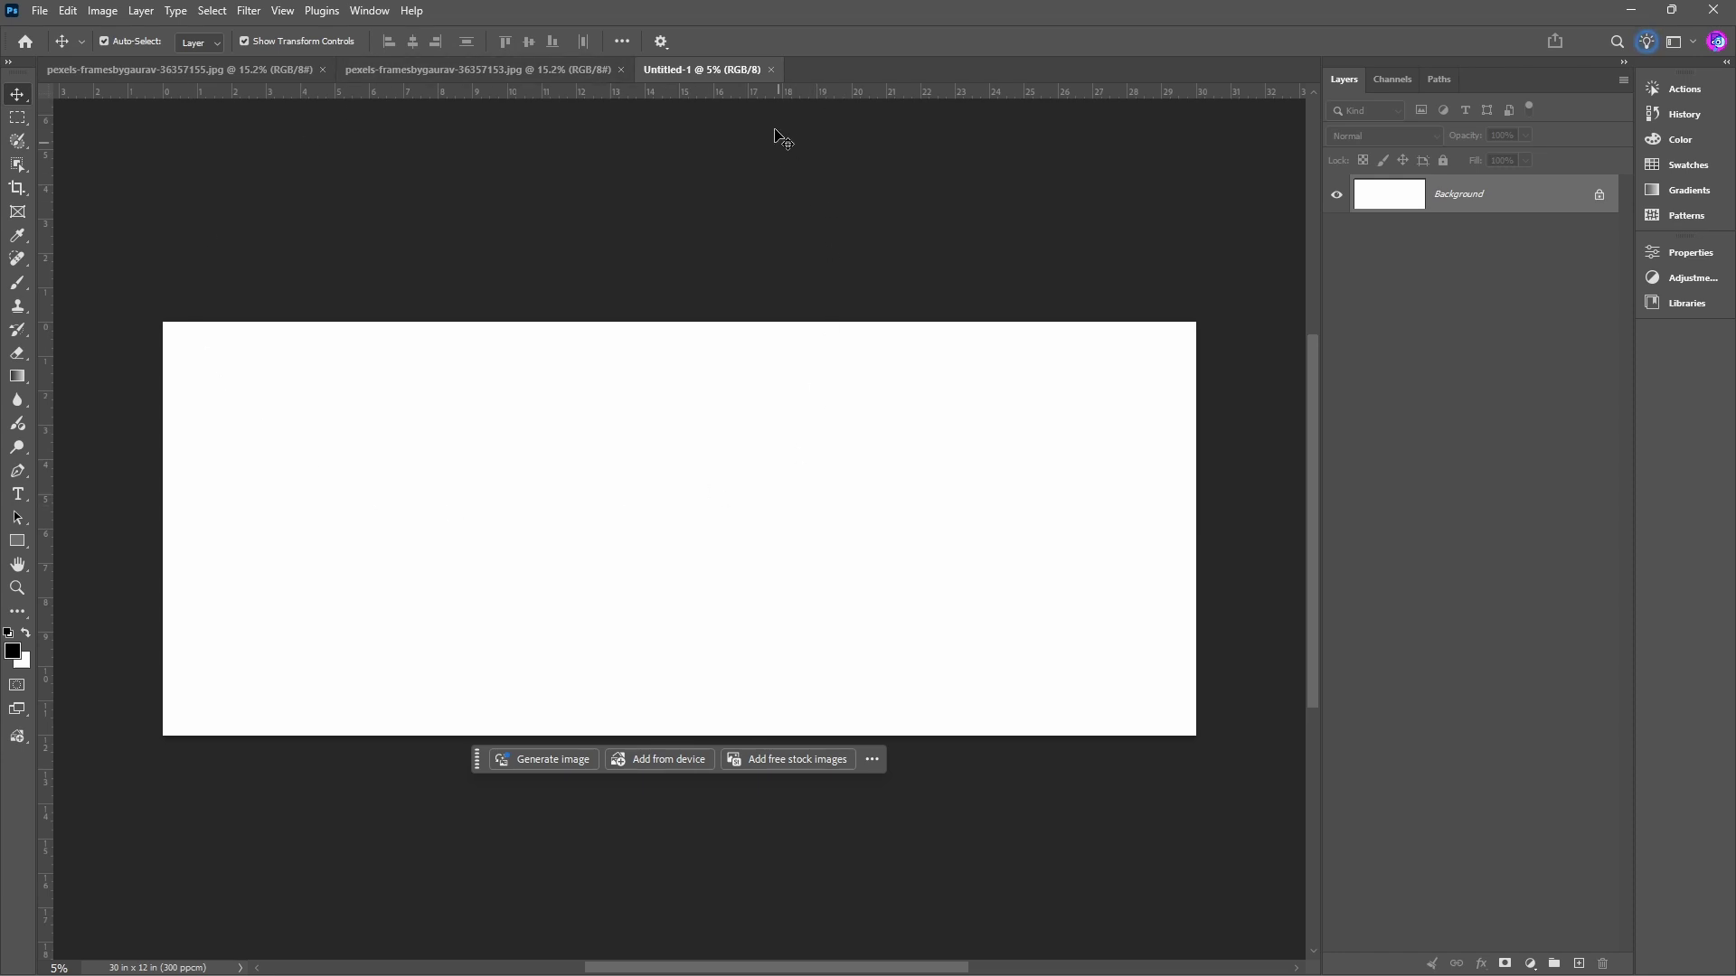
pyautogui.rightClick(783, 93)
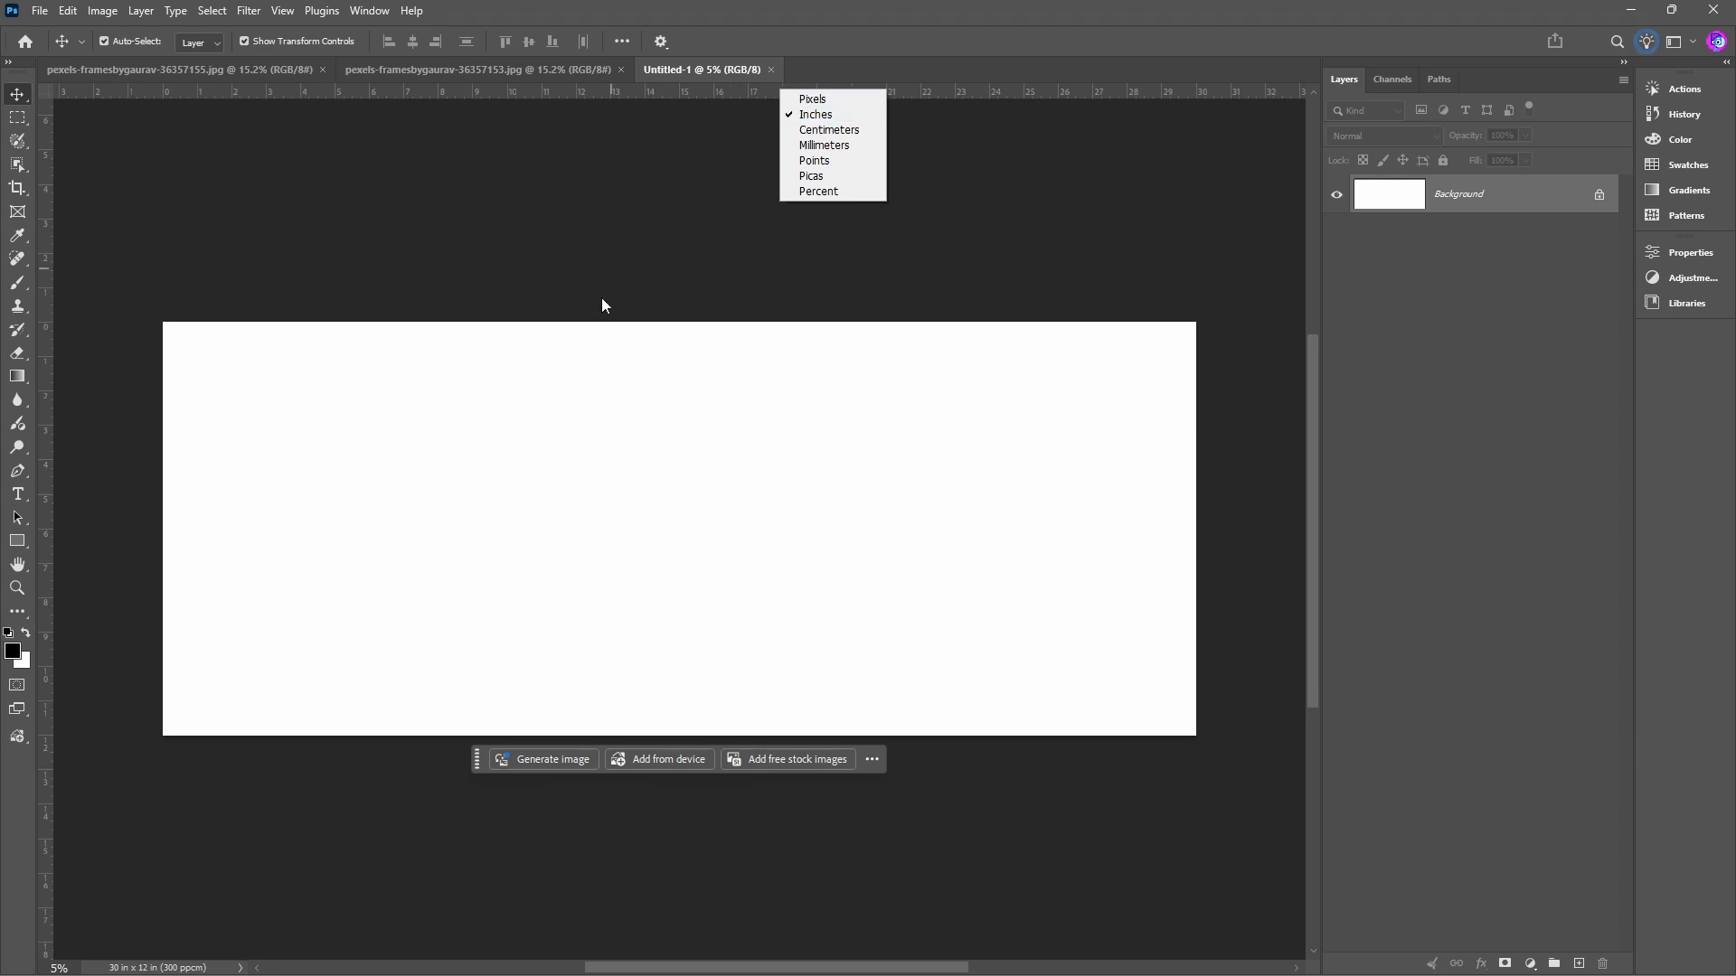
pyautogui.click(593, 383)
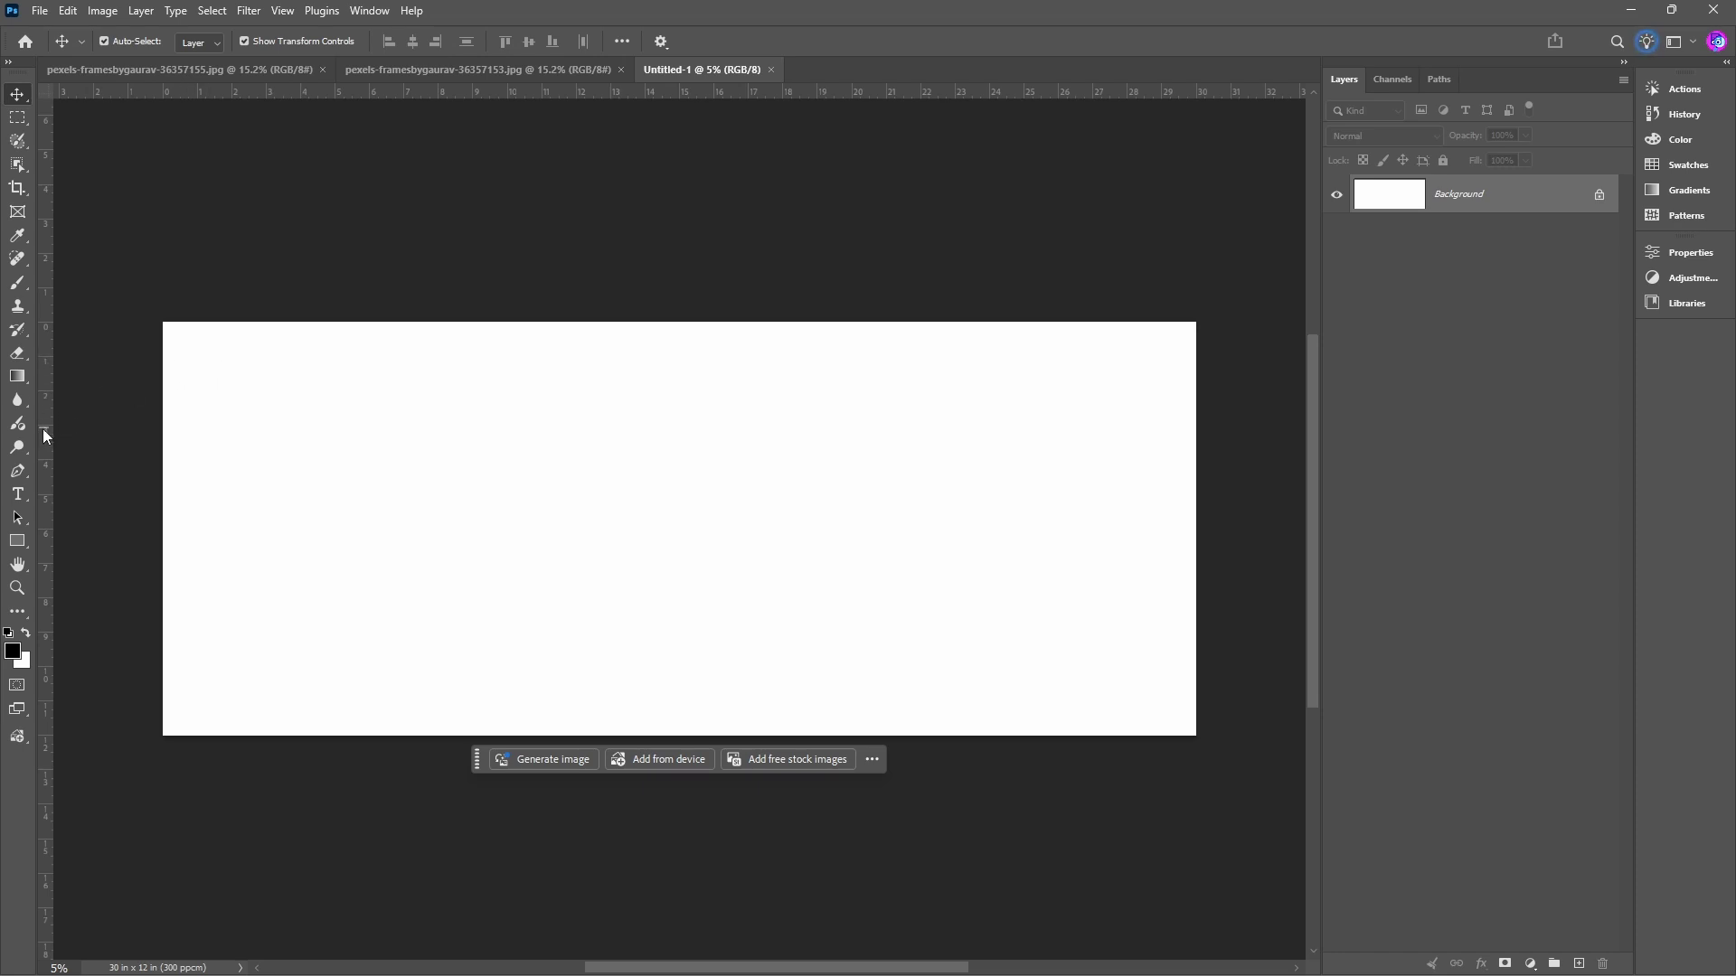
pyautogui.moveTo(44, 415); pyautogui.dragTo(677, 415)
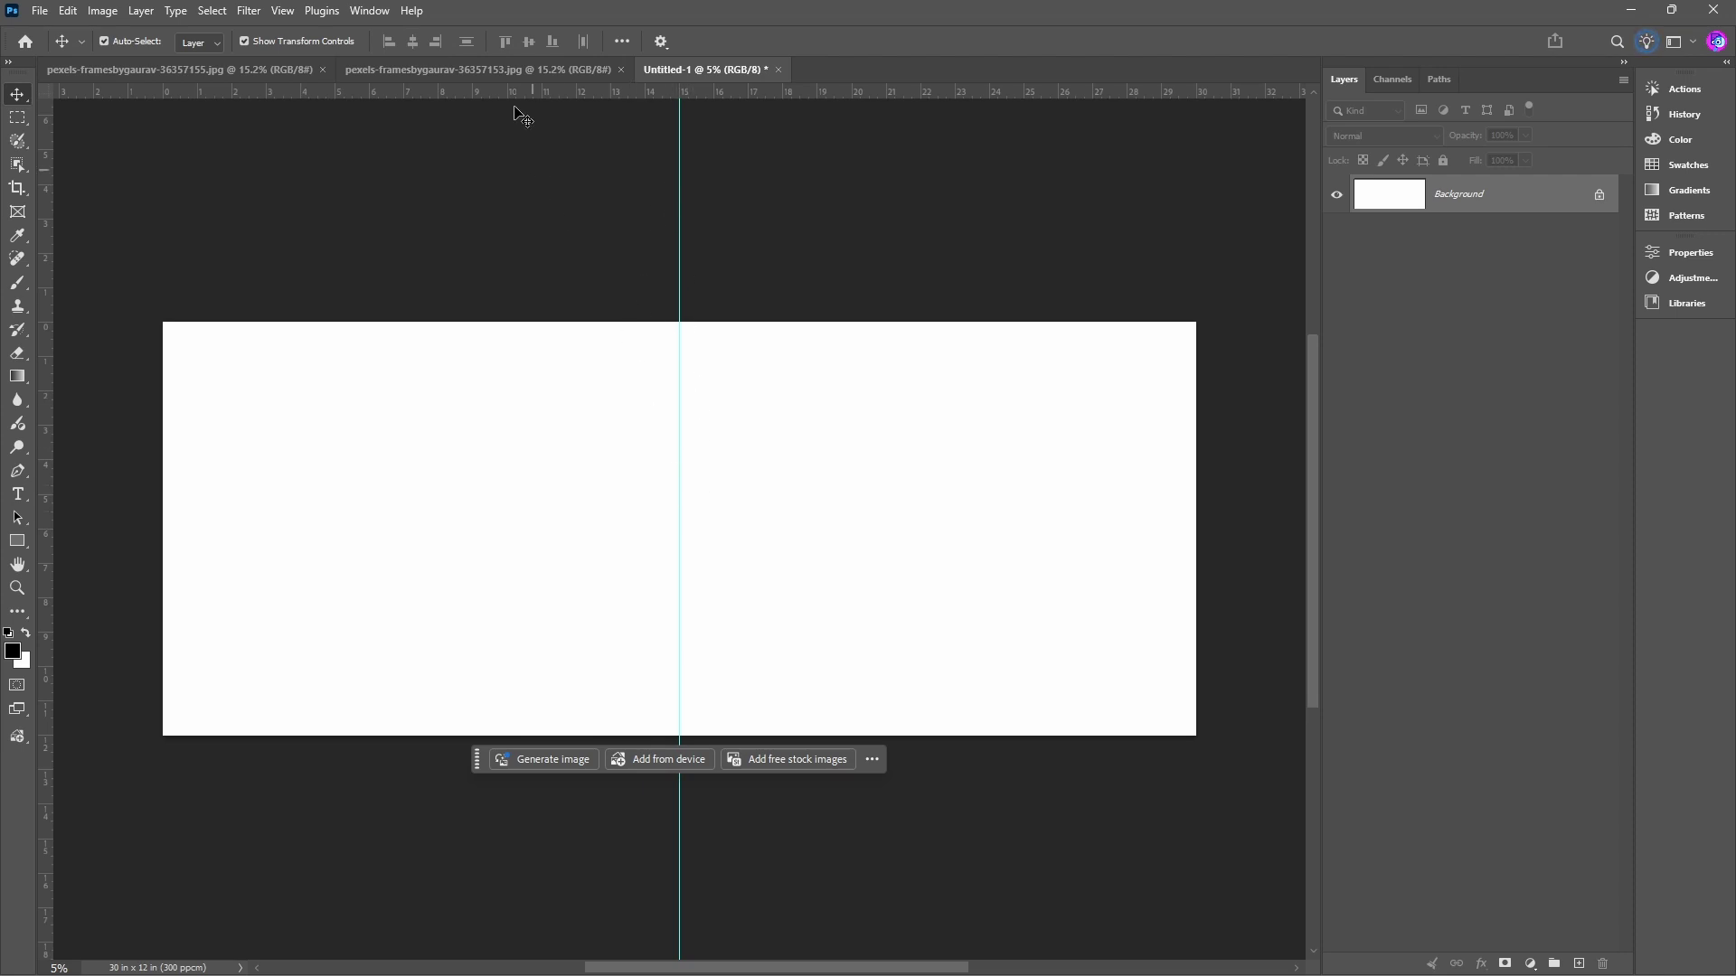
# Copy both bridal photos into the blank document, placing the sideways-glancing portrait on the left half and the other on the right half.
pyautogui.click(507, 70)
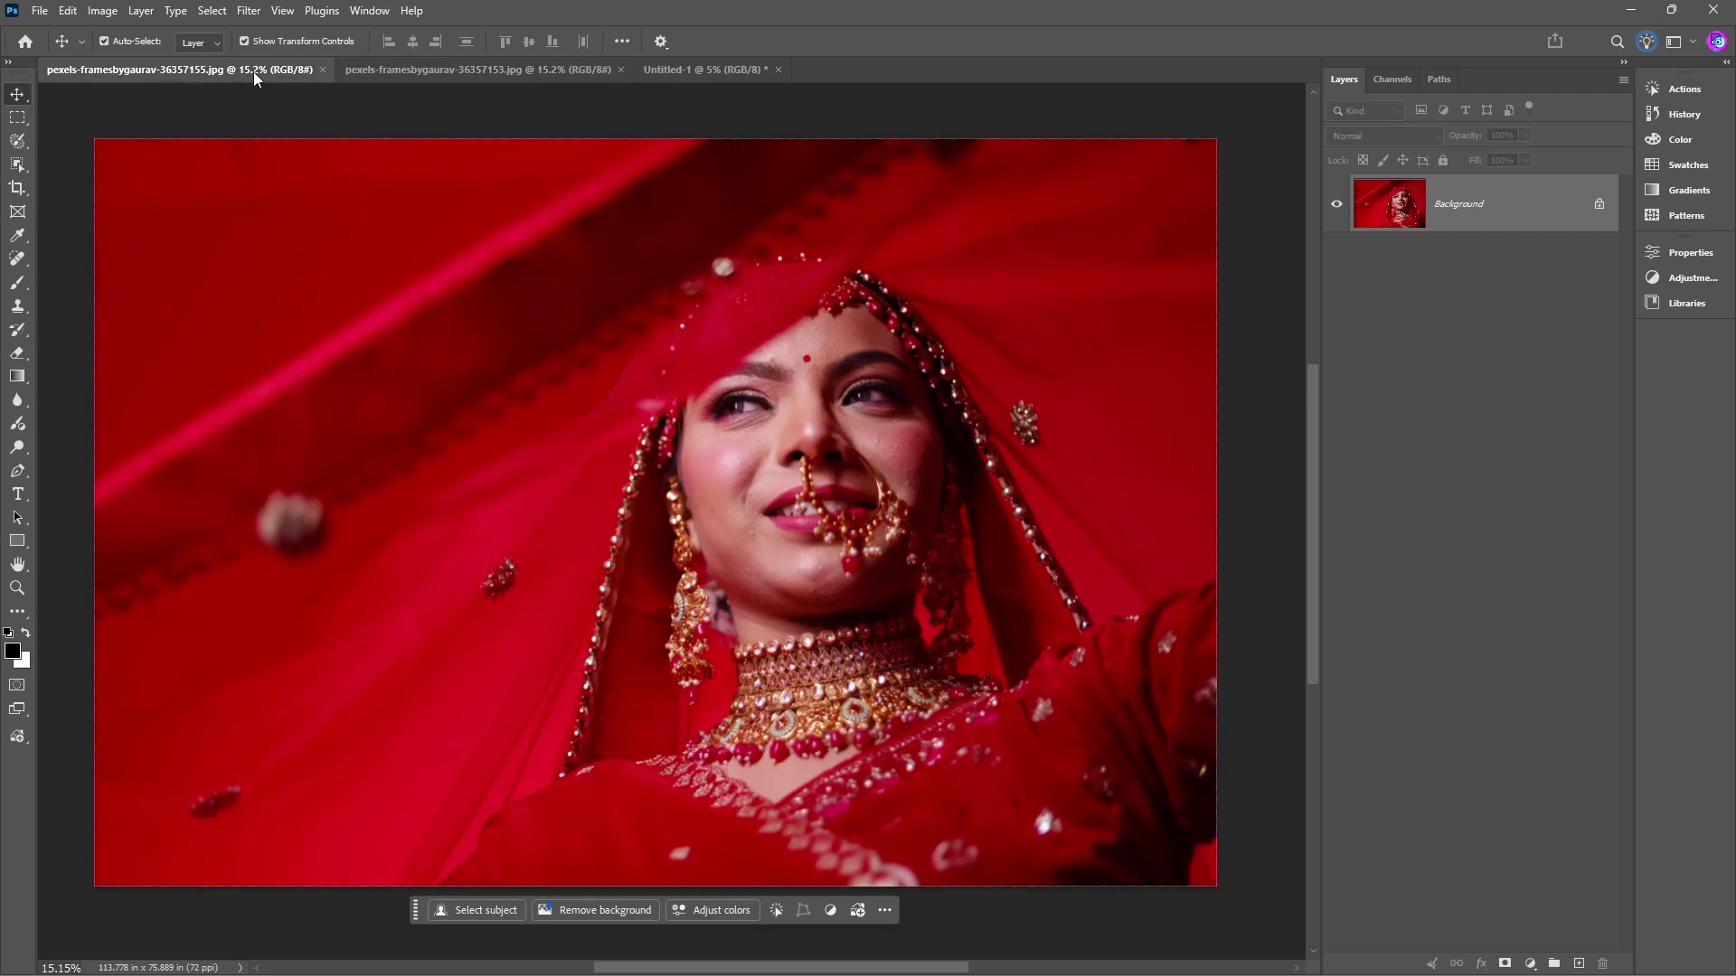
pyautogui.click(389, 70)
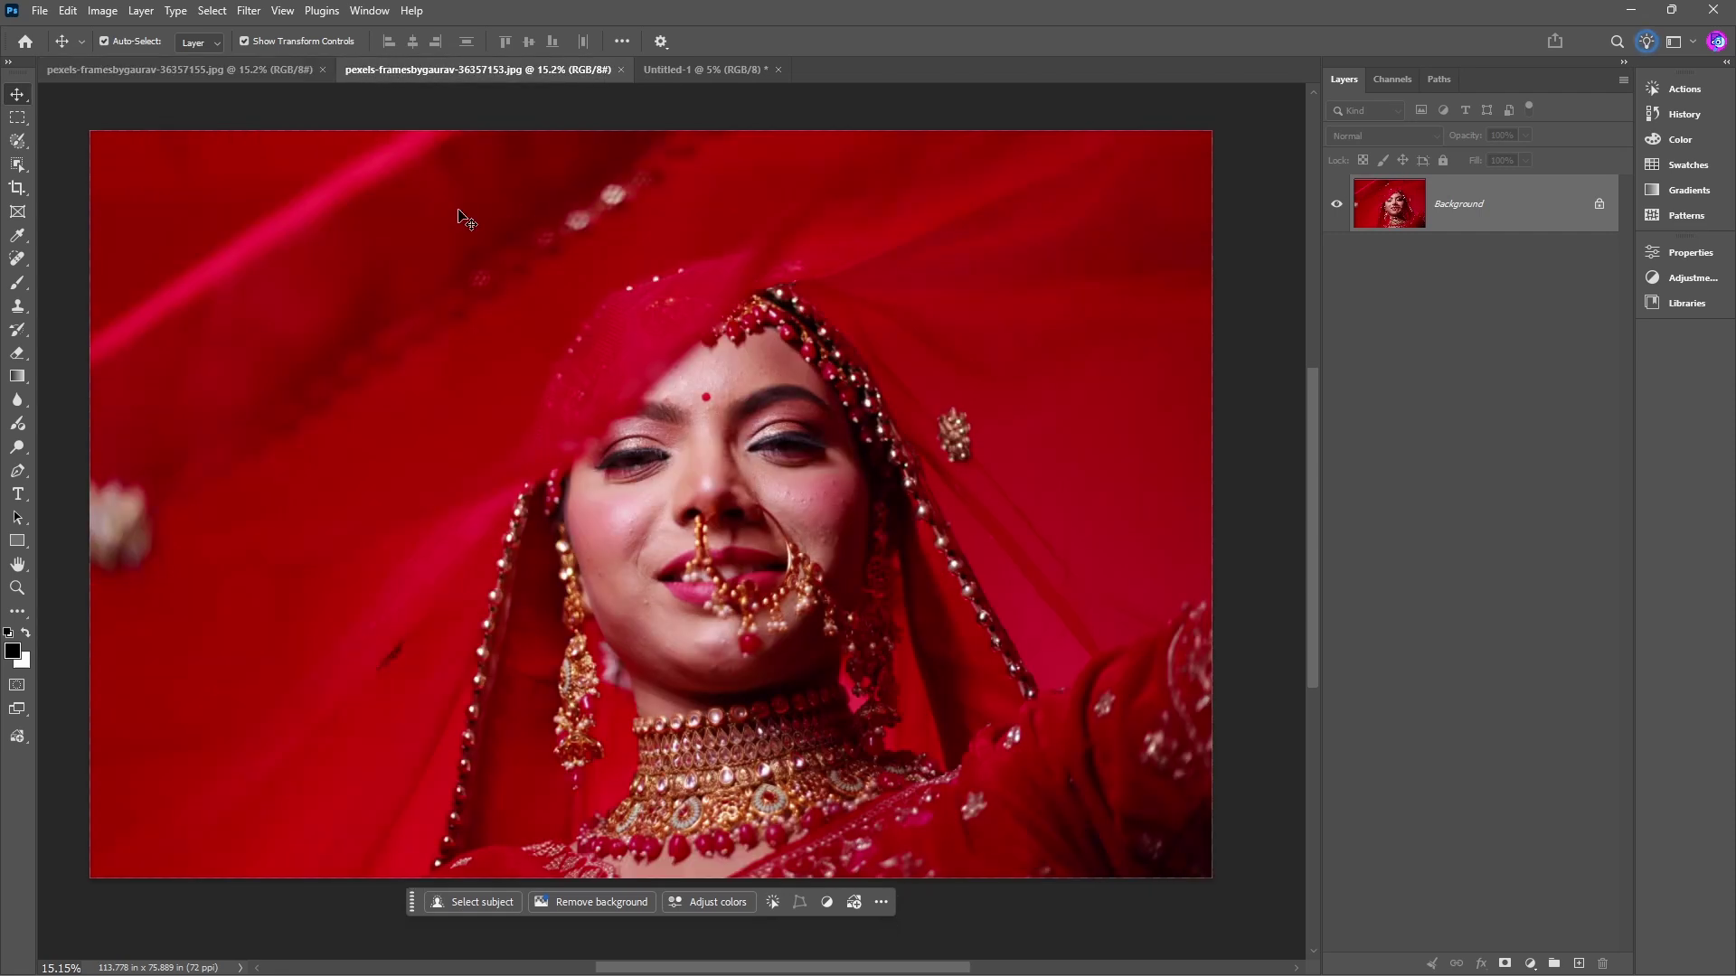
pyautogui.moveTo(383, 287); pyautogui.dragTo(972, 552)
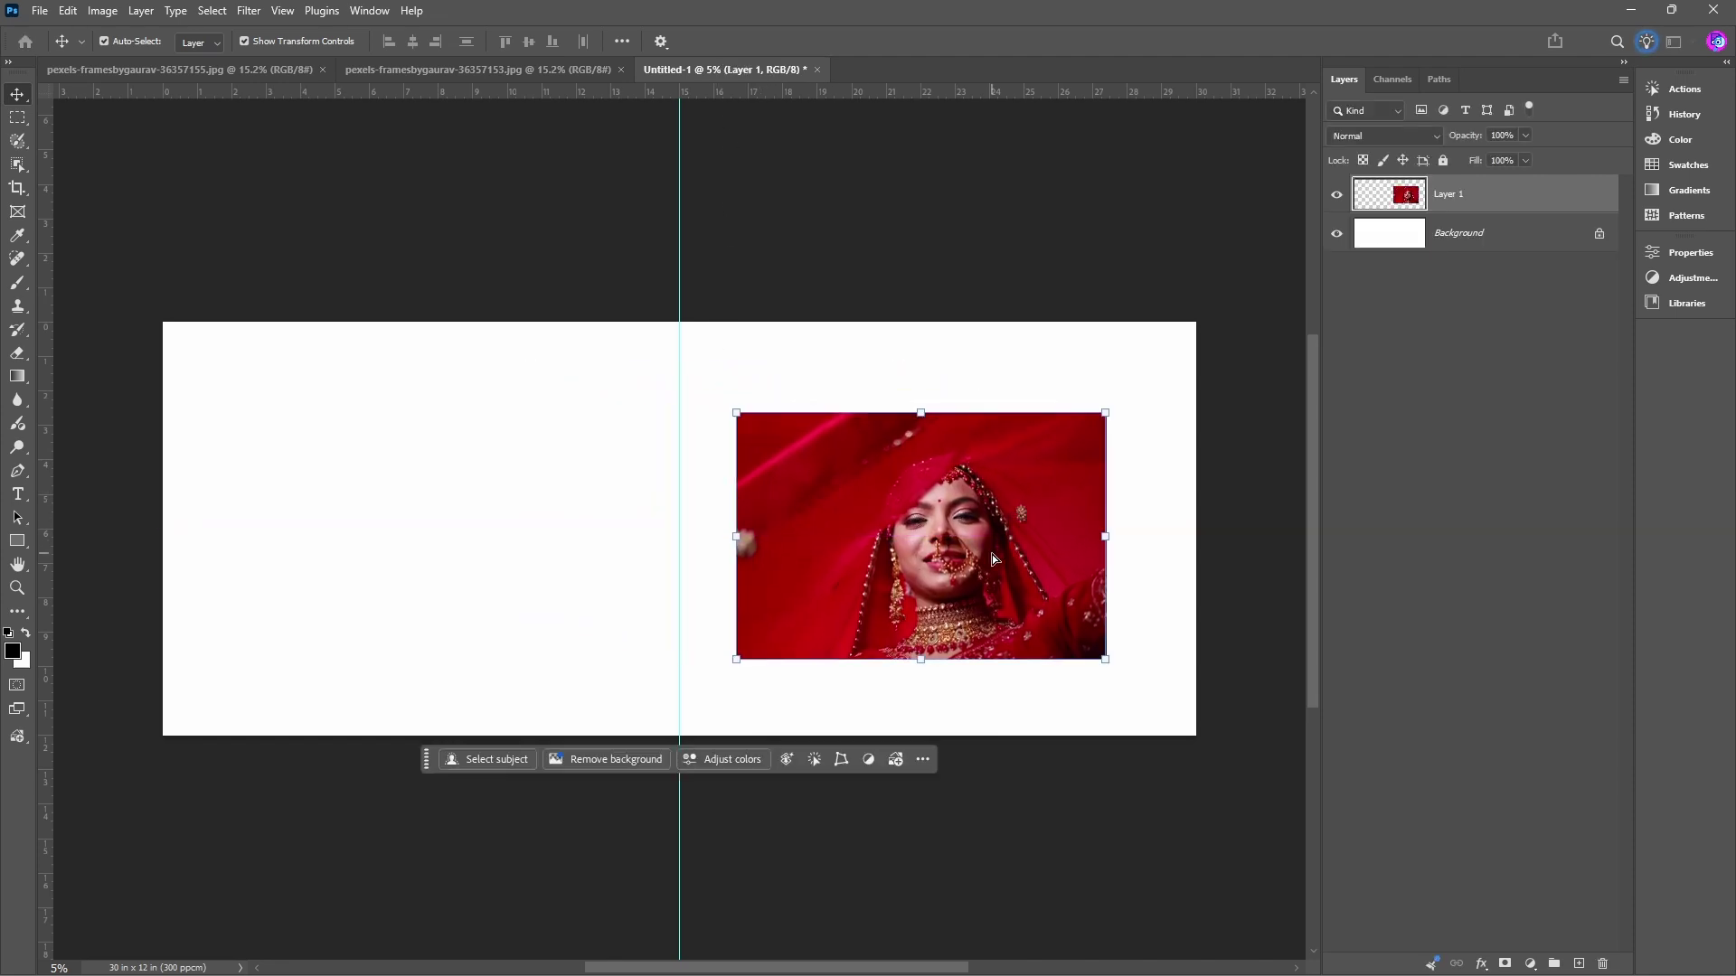
pyautogui.click(219, 63)
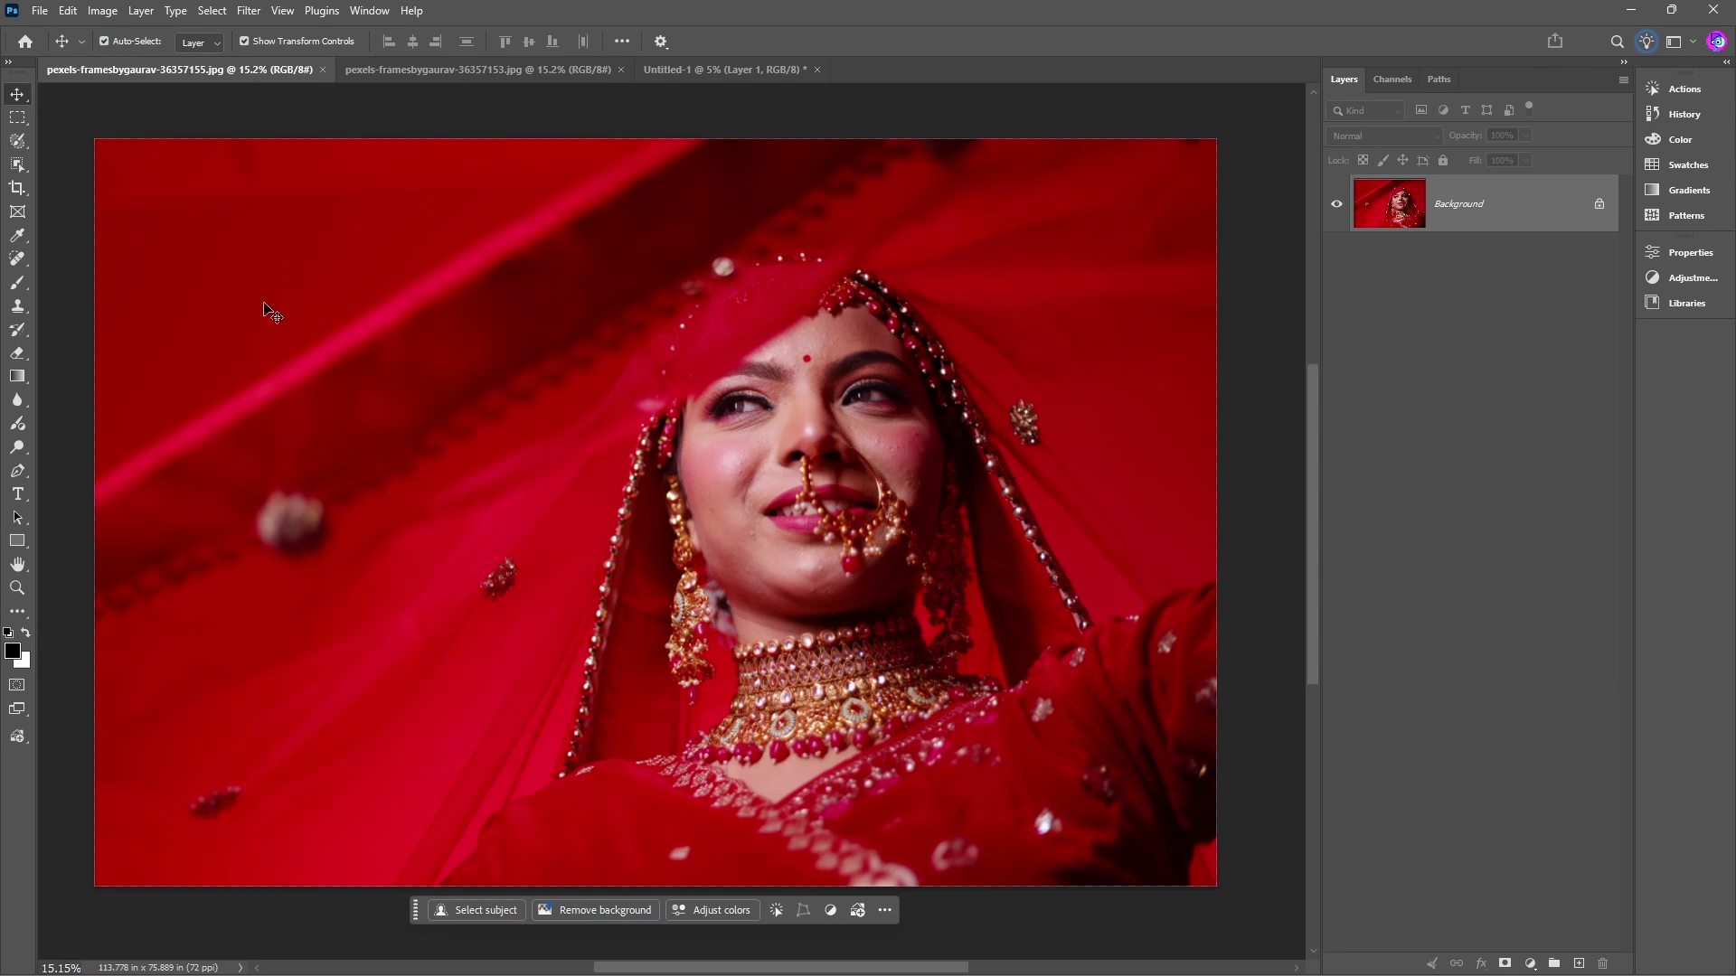
pyautogui.moveTo(362, 287); pyautogui.dragTo(390, 535)
pyautogui.moveTo(867, 554); pyautogui.dragTo(871, 546)
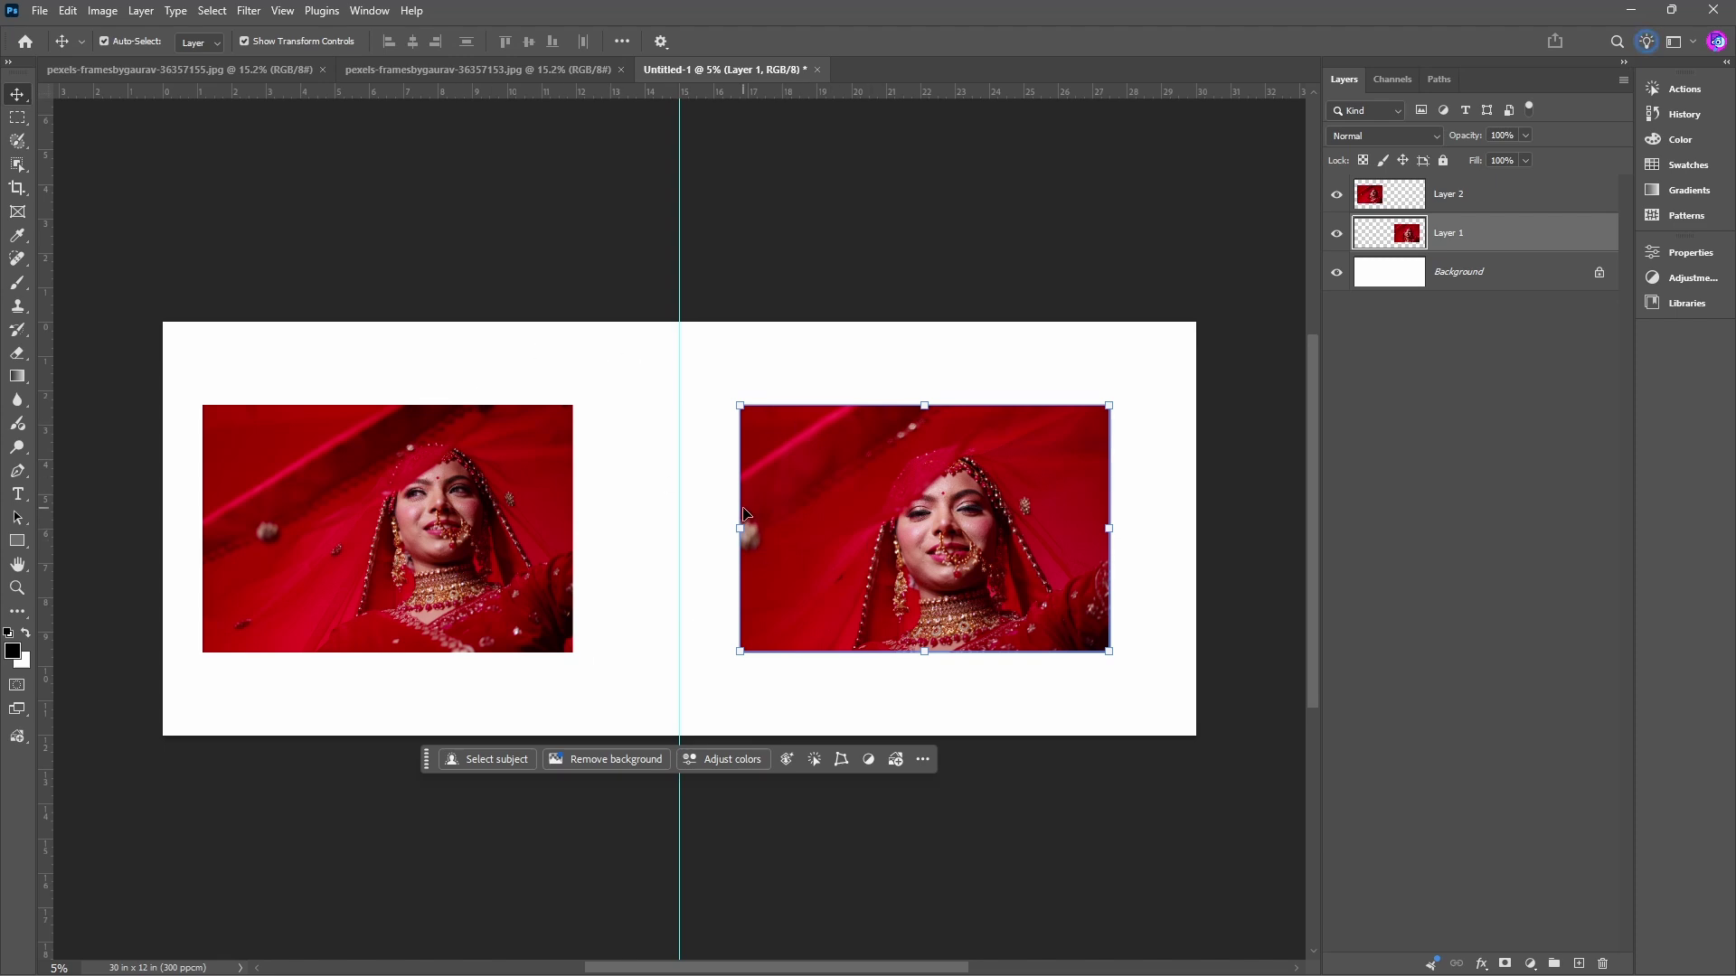
# Swap the two photos so the sideways-glancing portrait sits on the right and the other portrait on the left.
pyautogui.click(452, 496)
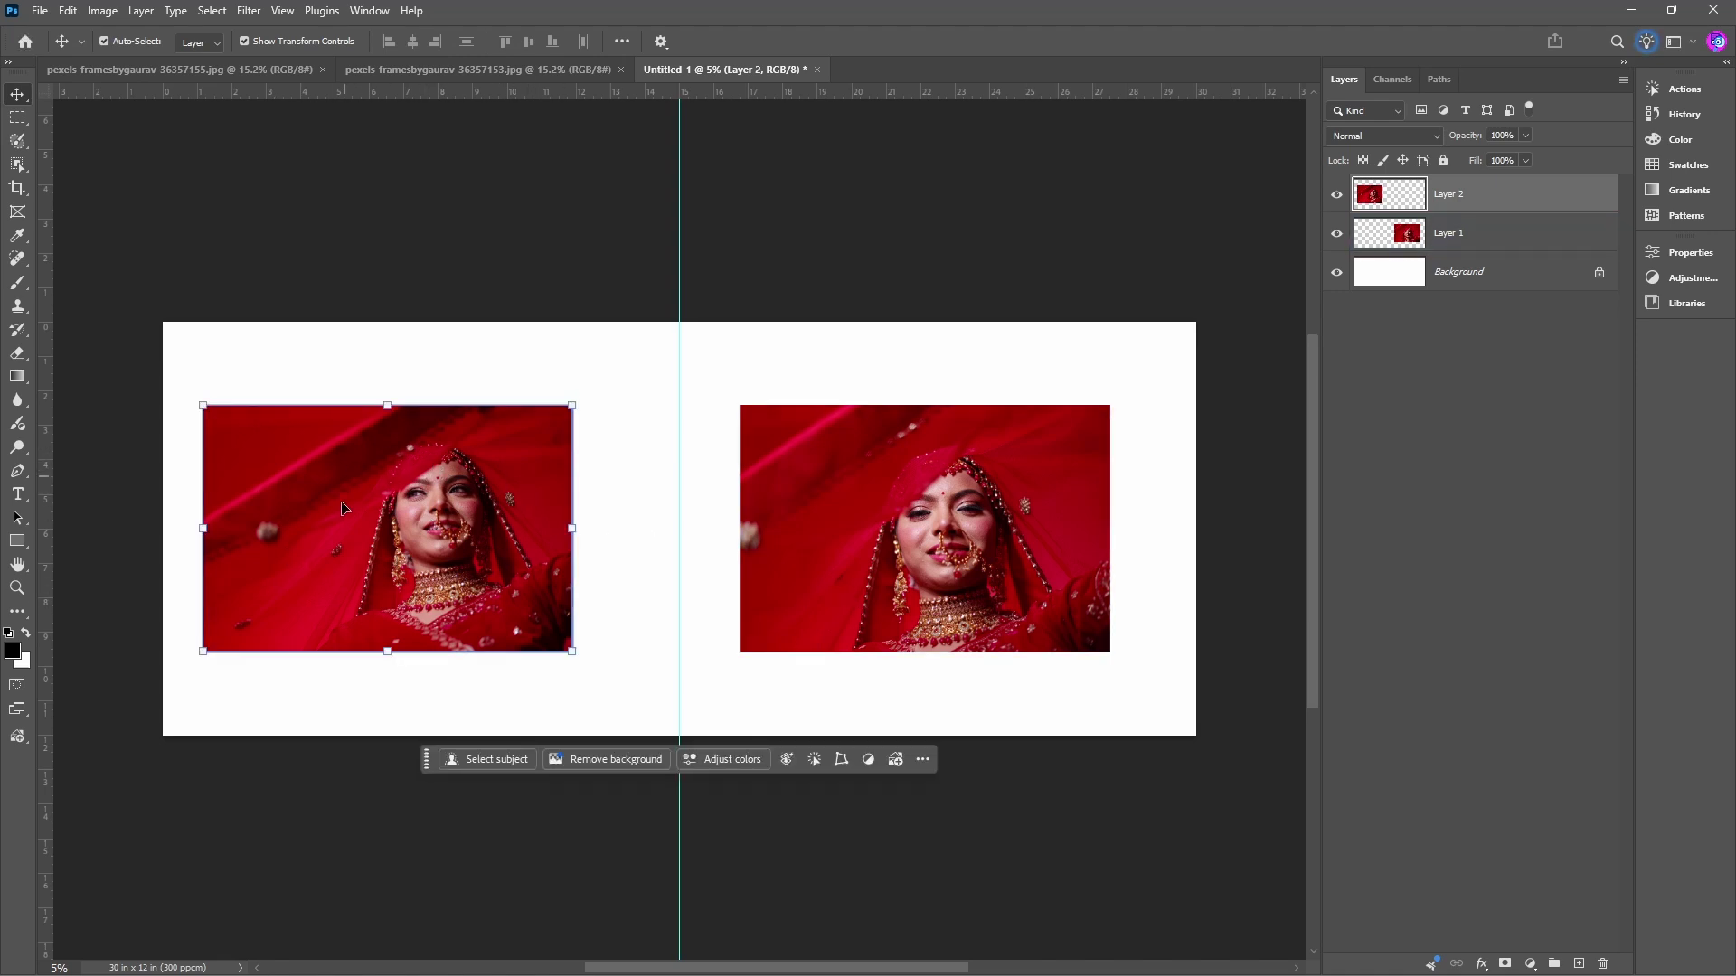
pyautogui.moveTo(825, 573); pyautogui.dragTo(322, 593)
pyautogui.click(543, 546)
pyautogui.click(440, 532)
pyautogui.moveTo(440, 532); pyautogui.dragTo(887, 520)
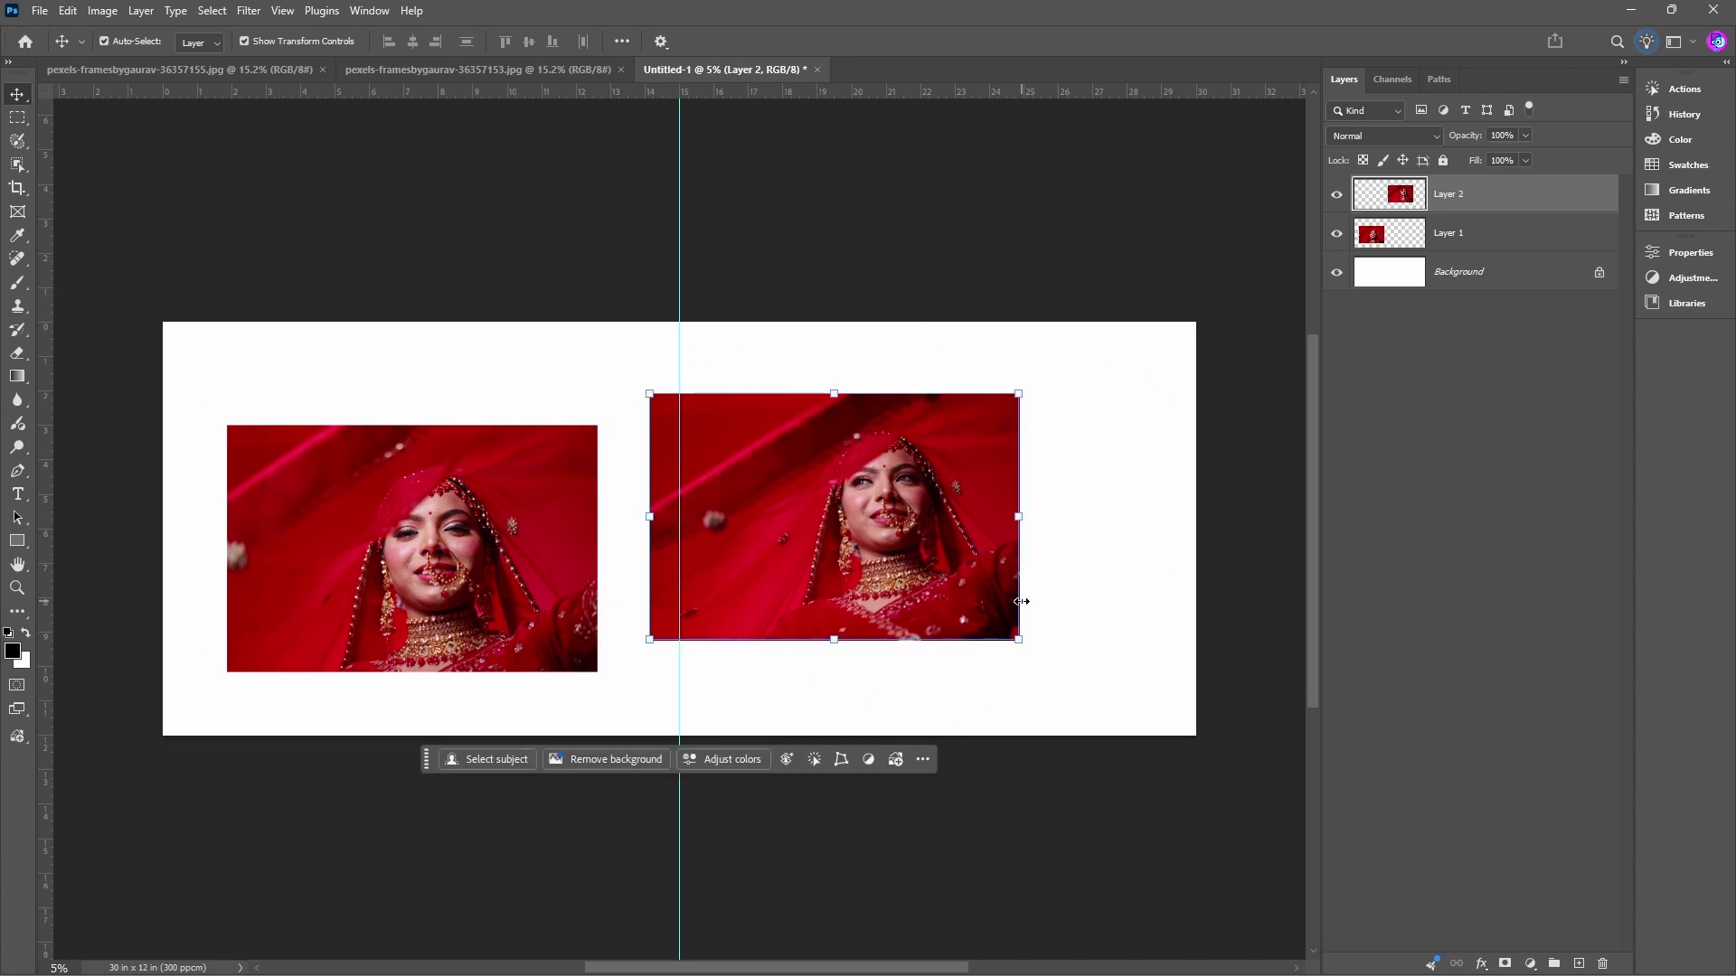
# Align the sideways-glancing portrait to the page's upper-right corner and scale it proportionally to about 167%, filling the full page height.
pyautogui.moveTo(894, 474); pyautogui.dragTo(1068, 396)
pyautogui.moveTo(826, 569); pyautogui.dragTo(593, 723)
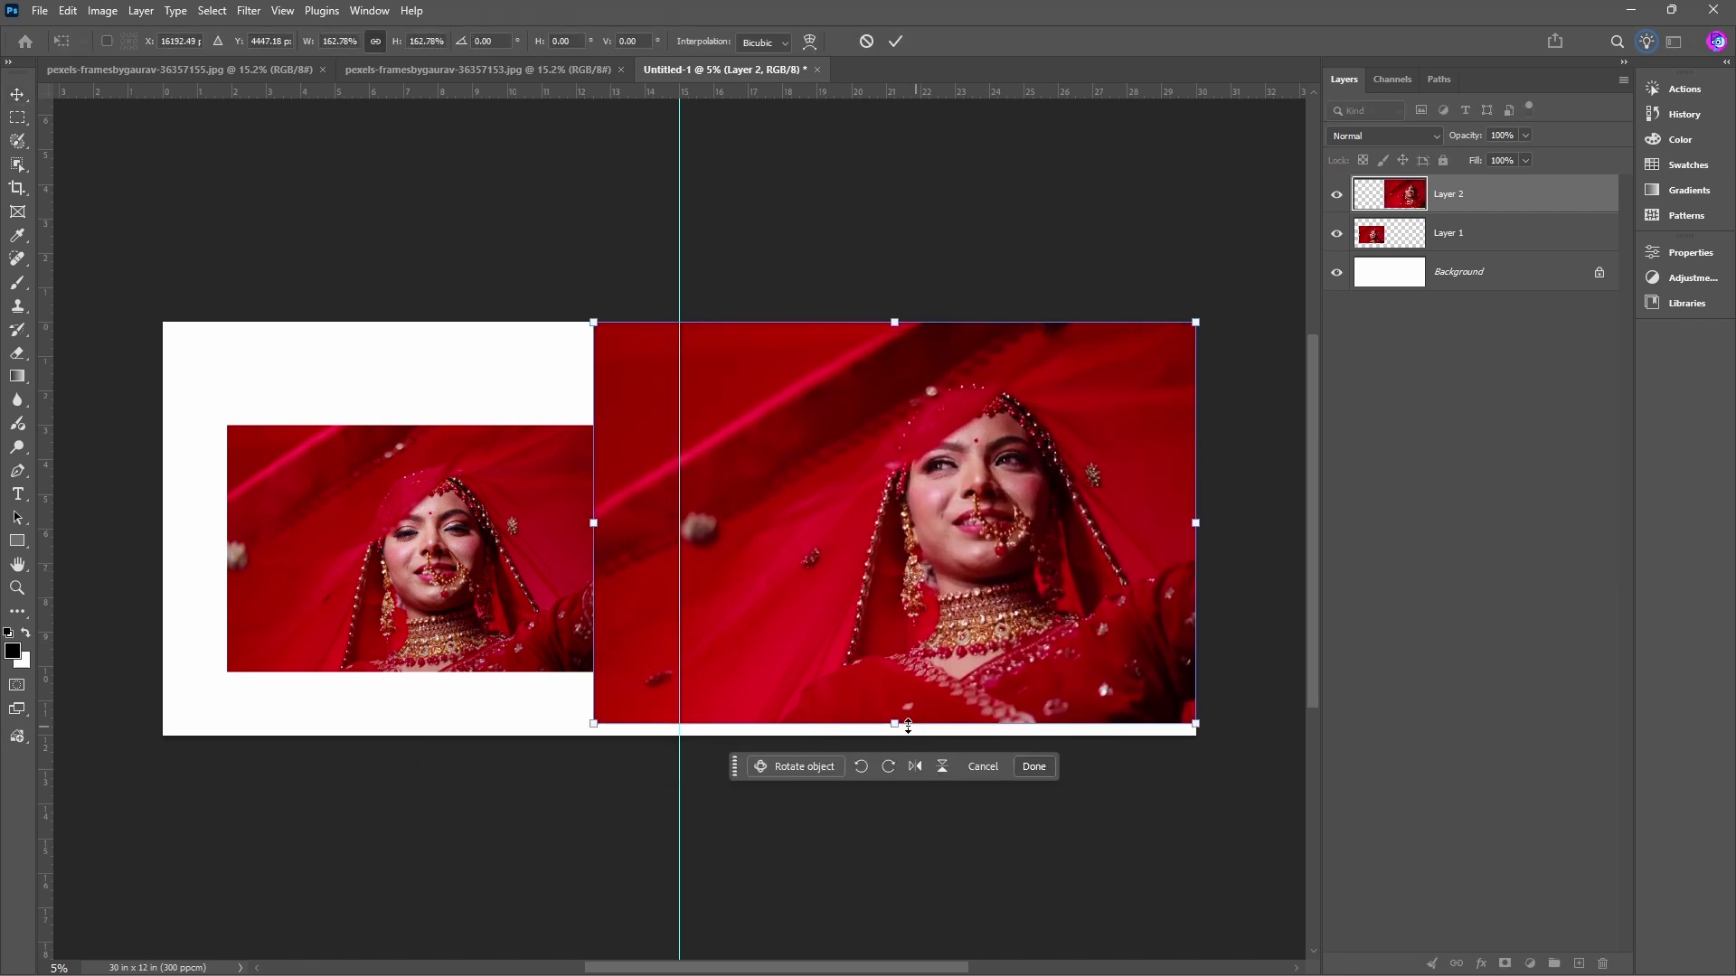
pyautogui.moveTo(908, 726); pyautogui.dragTo(956, 677)
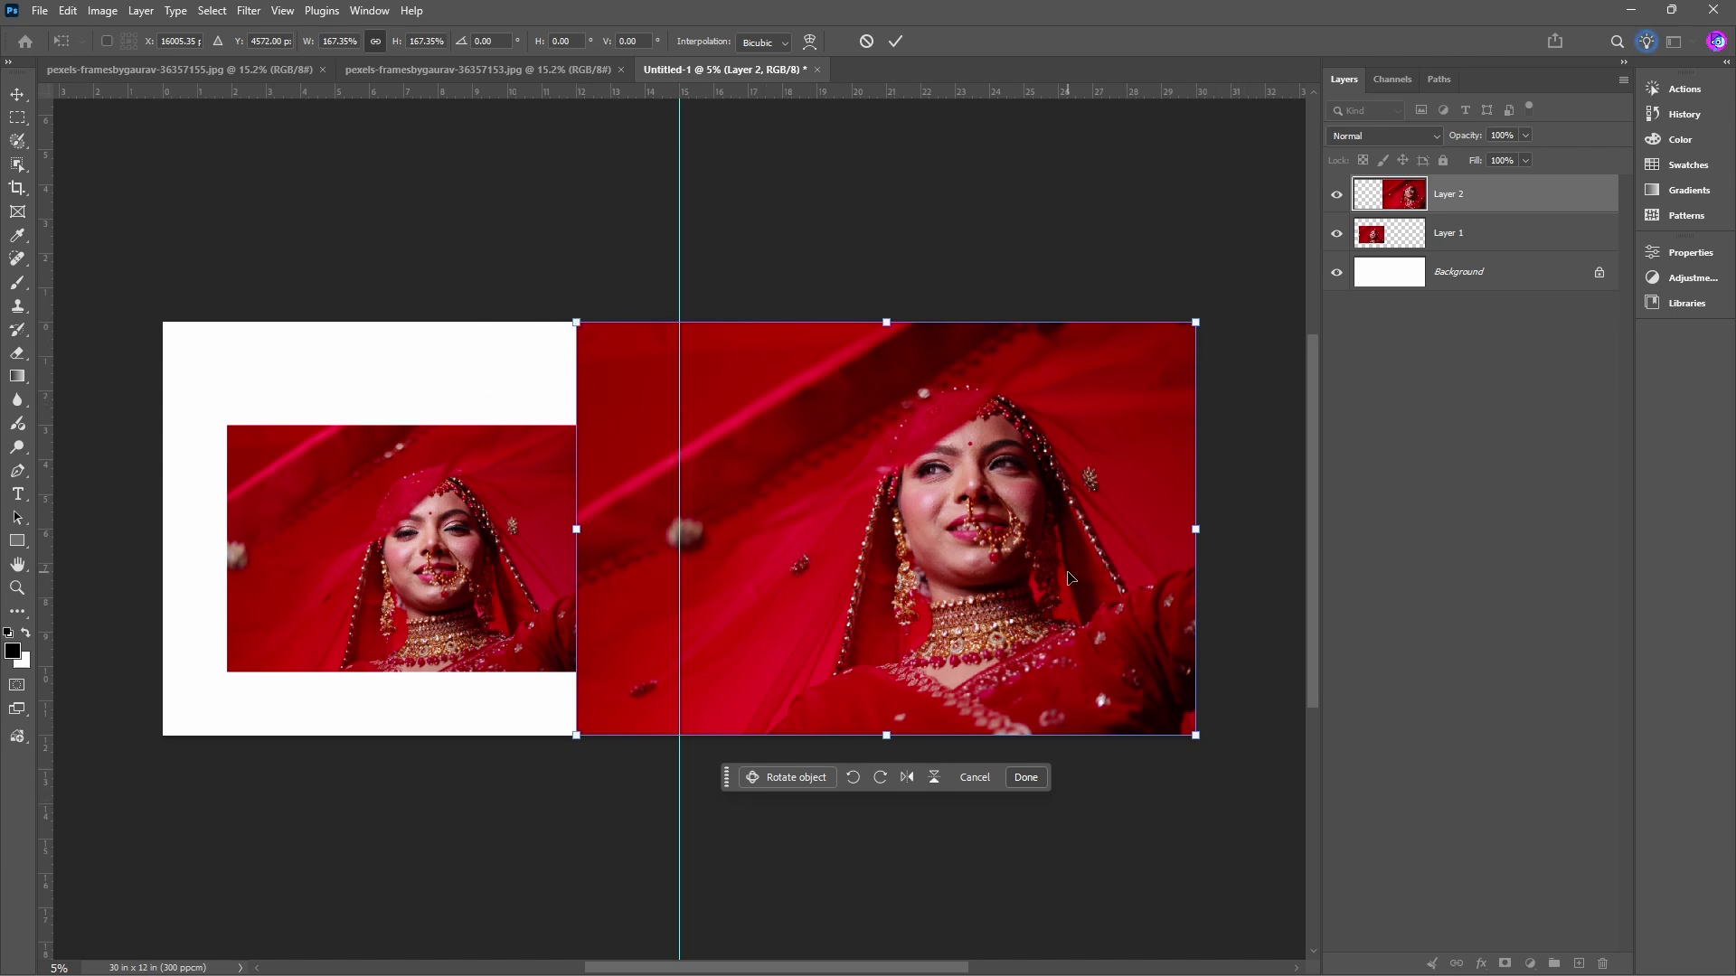
pyautogui.press('Return')
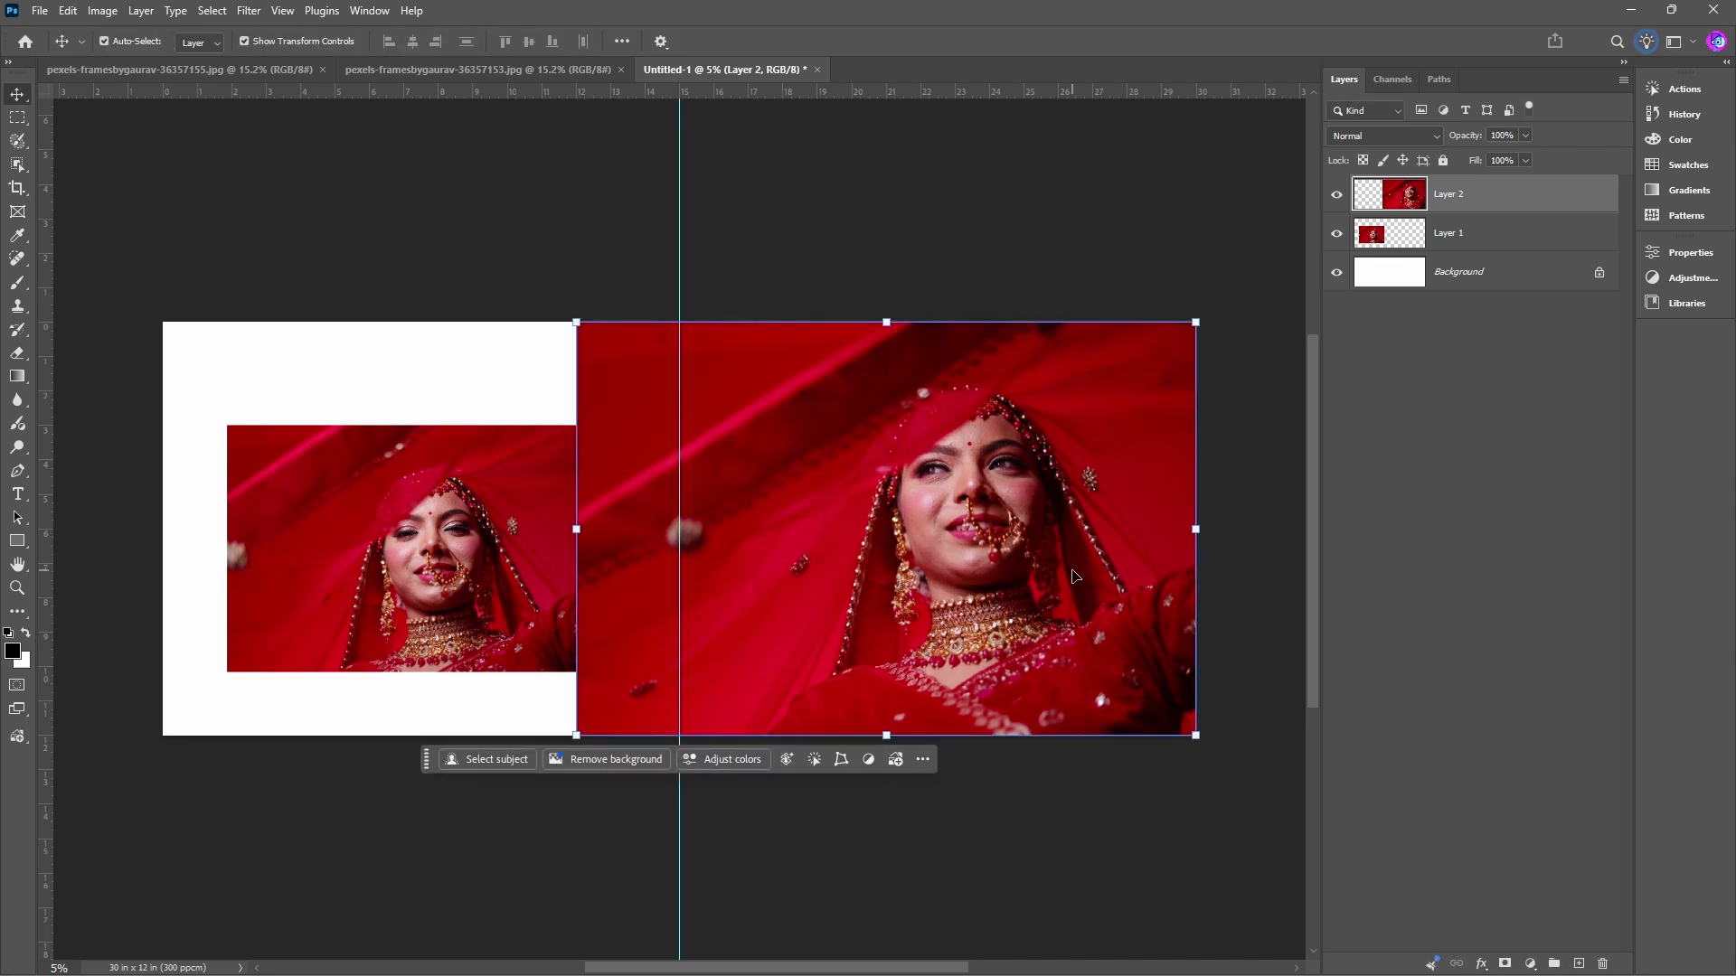
# Move the smaller portrait into the white area's upper-left corner and nudge it left to even out the surrounding margins.
pyautogui.moveTo(488, 524); pyautogui.dragTo(450, 447)
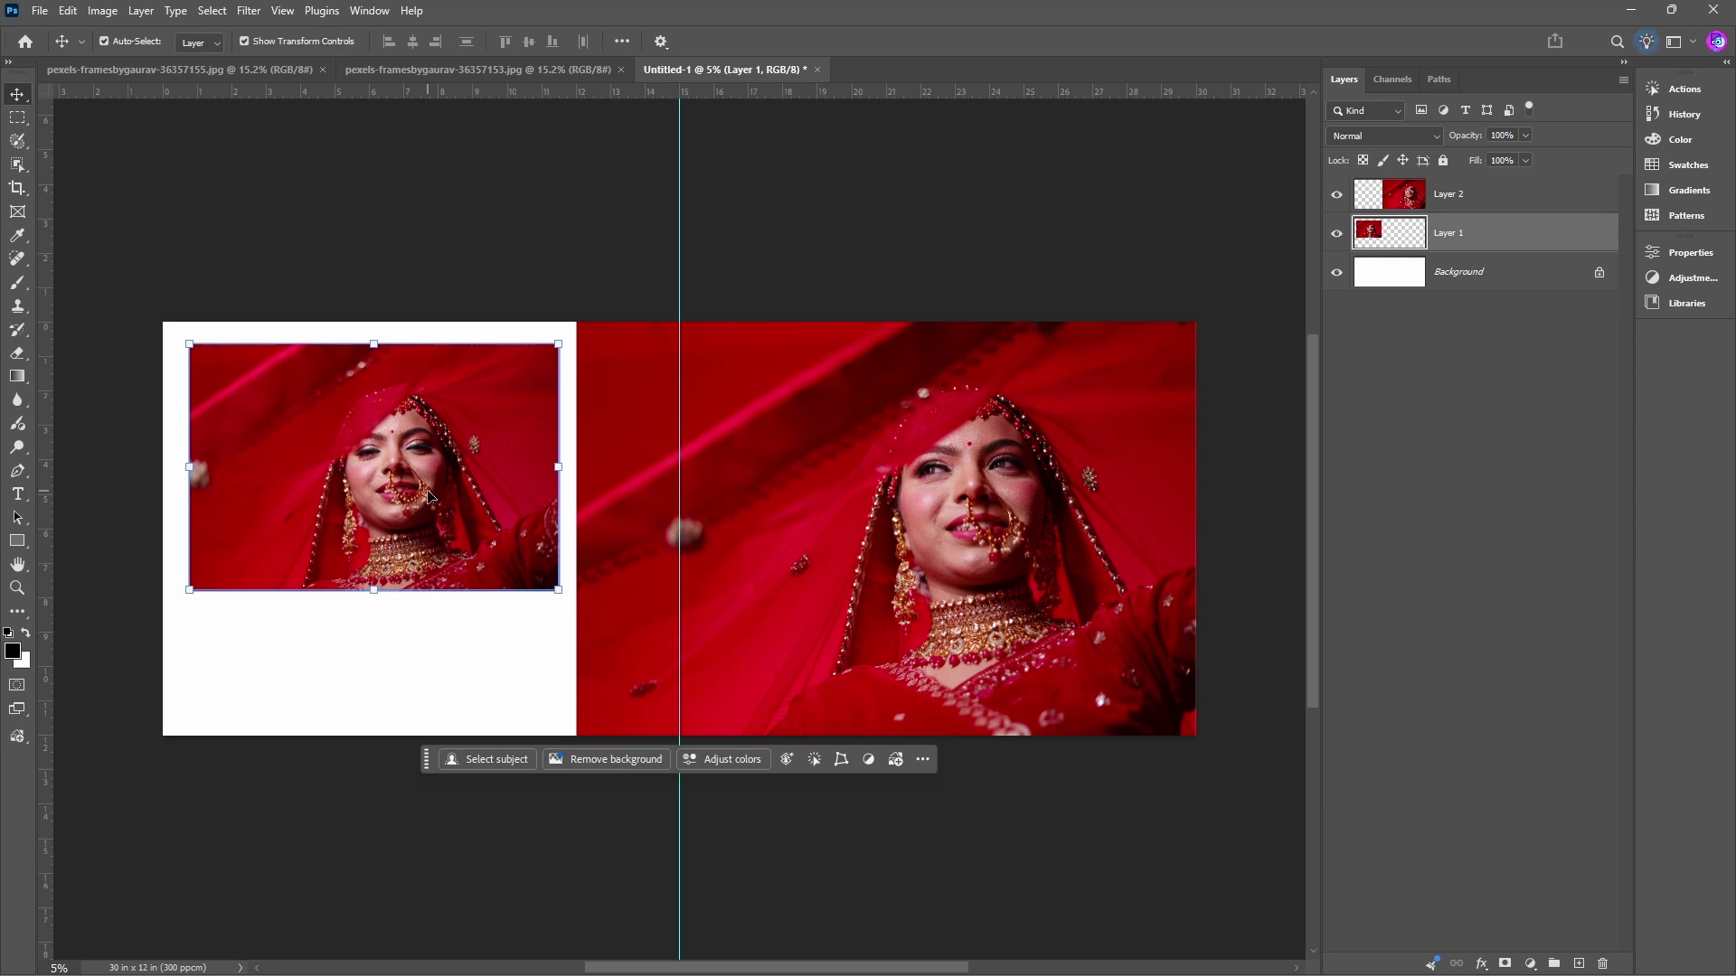
pyautogui.moveTo(378, 479); pyautogui.dragTo(378, 477)
pyautogui.hotkey('shift', 'Left')
pyautogui.hotkey('shift', 'Left')
pyautogui.hotkey('shift', 'Left')
pyautogui.hotkey('shift', 'Left')
pyautogui.hotkey('shift', 'Left')
pyautogui.hotkey('shift', 'Left')
pyautogui.hotkey('shift', 'Left')
pyautogui.hotkey('shift', 'Left')
pyautogui.hotkey('shift', 'Left')
pyautogui.hotkey('shift', 'Left')
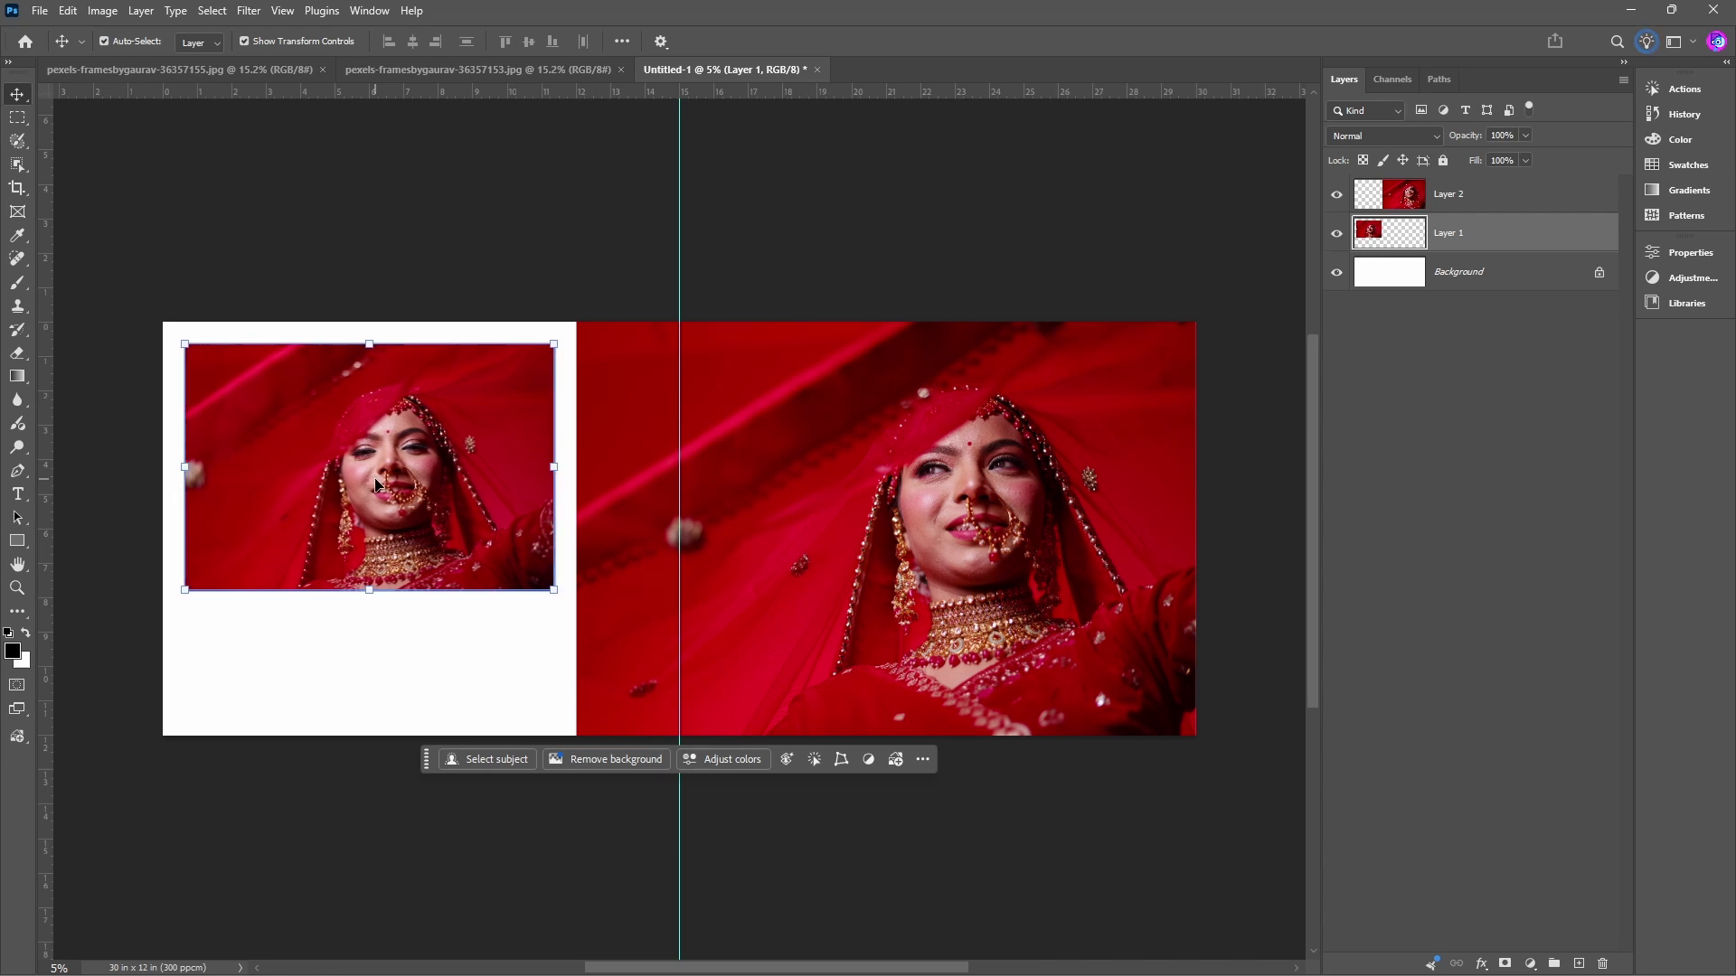
pyautogui.click(417, 267)
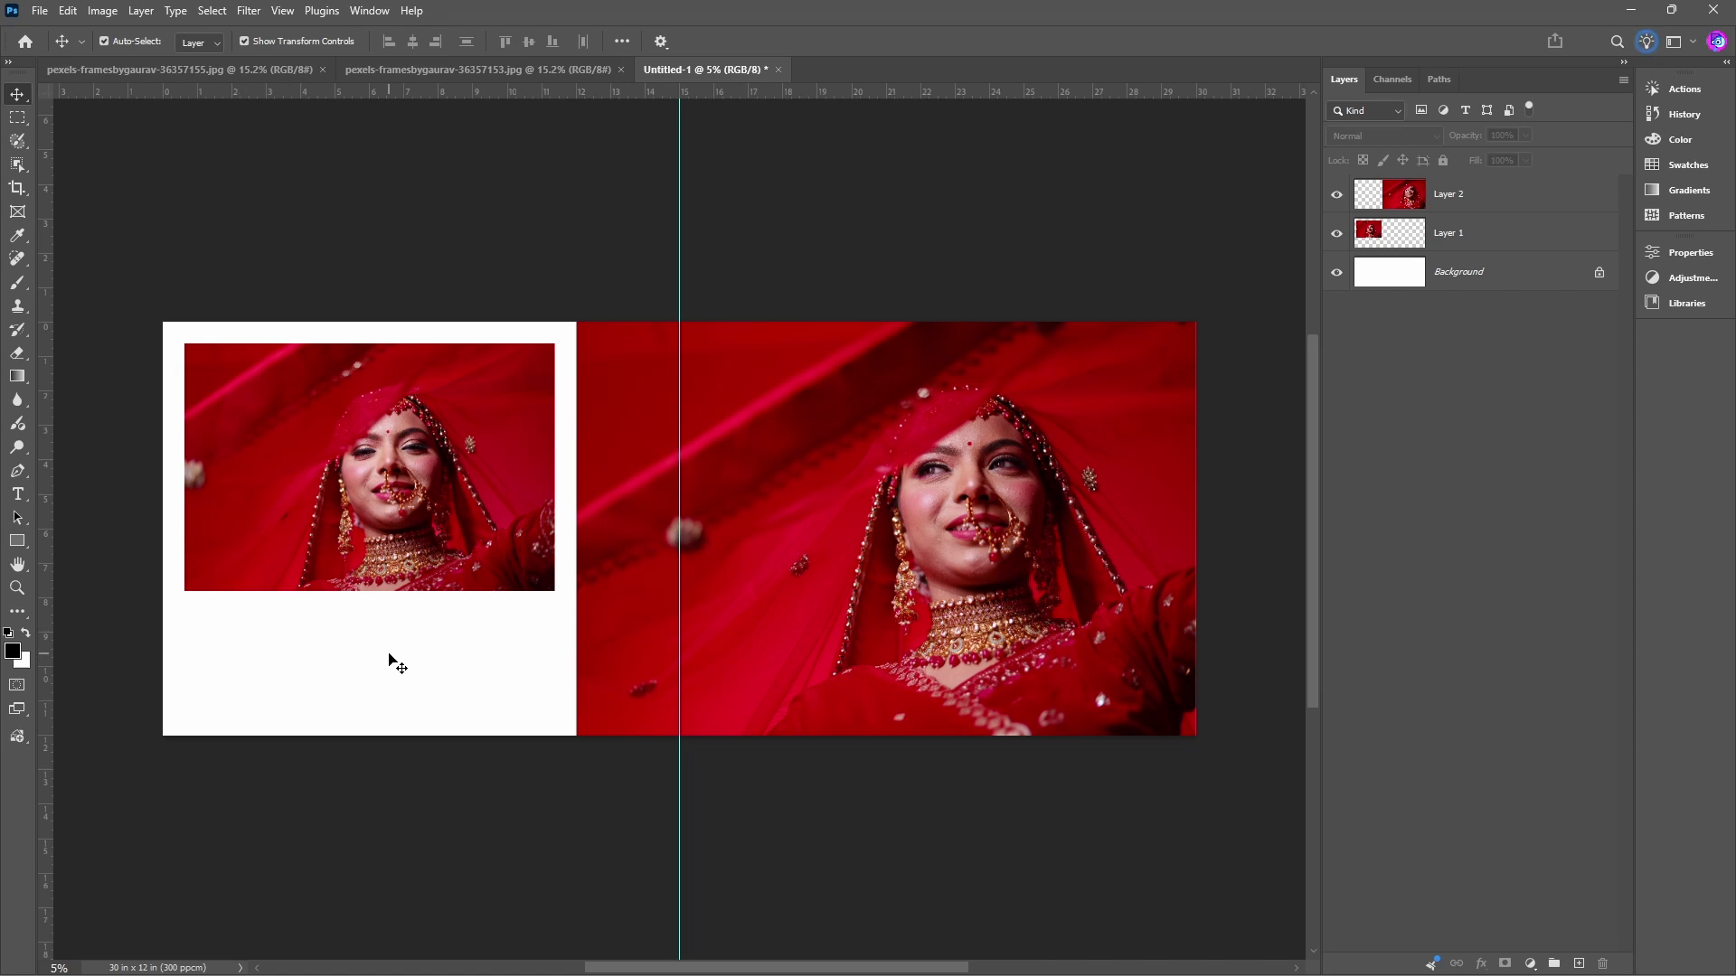
# Duplicate the smaller portrait's layer and stretch the original Layer 1 downward to about 149% height, leaving an even bottom margin.
pyautogui.click(321, 405)
pyautogui.click(399, 660)
pyautogui.click(431, 511)
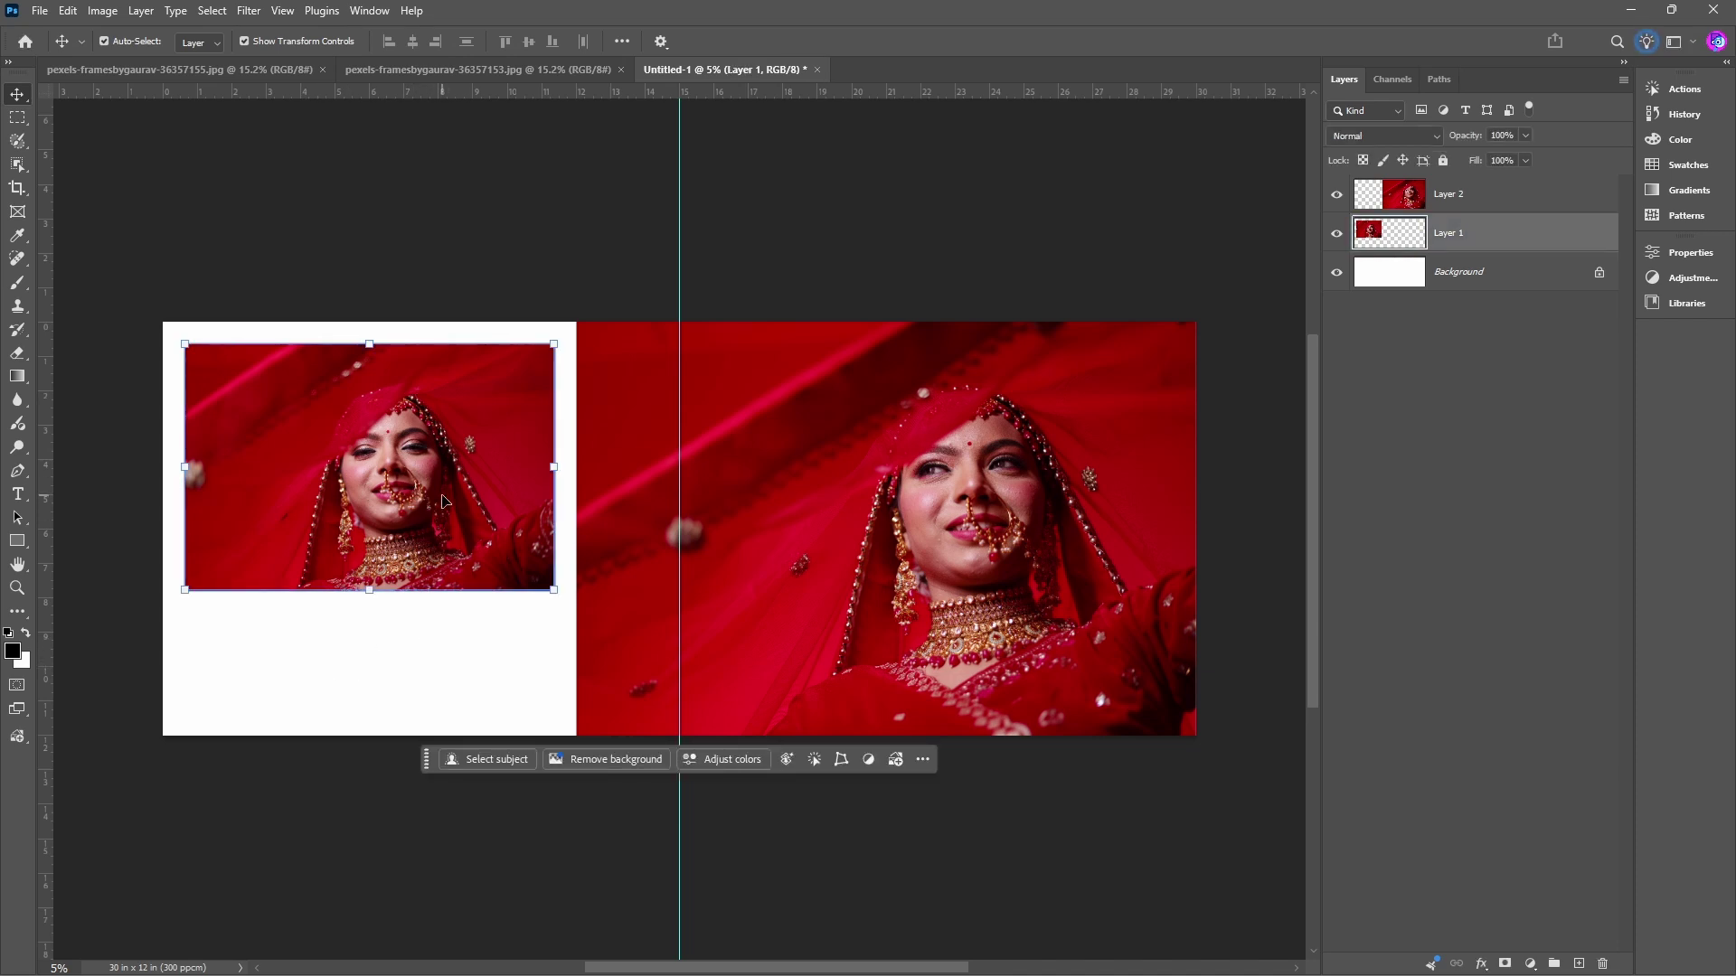
pyautogui.hotkey('ctrl', 'j')
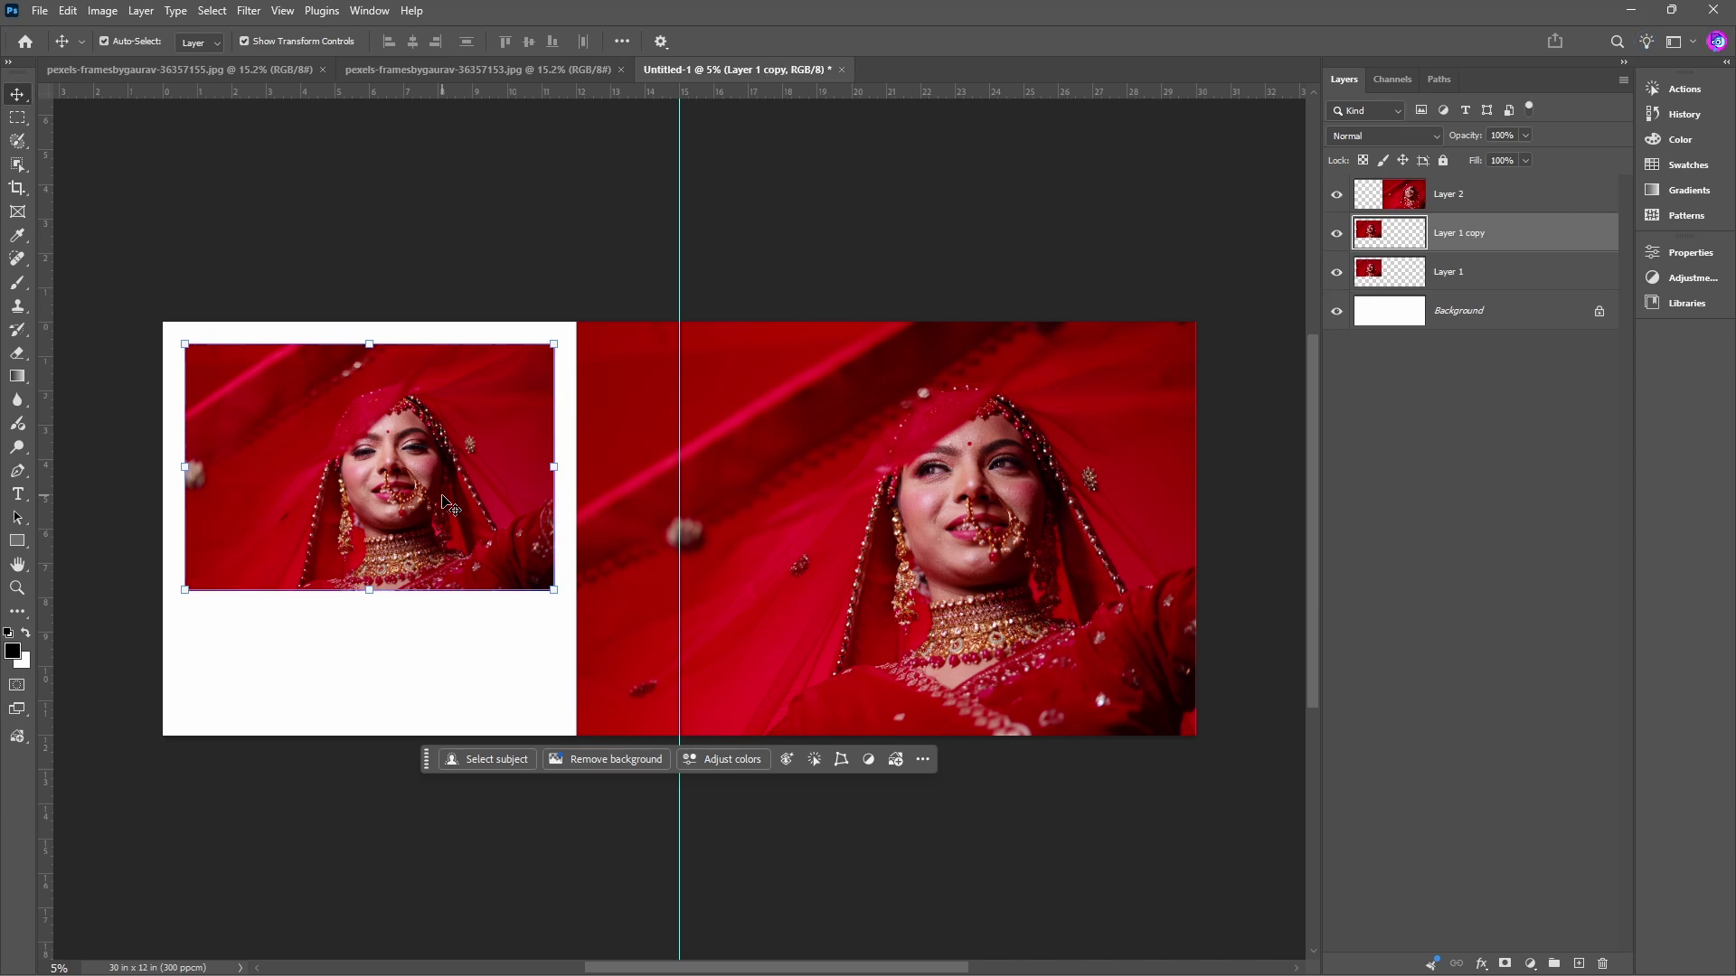
pyautogui.click(1417, 276)
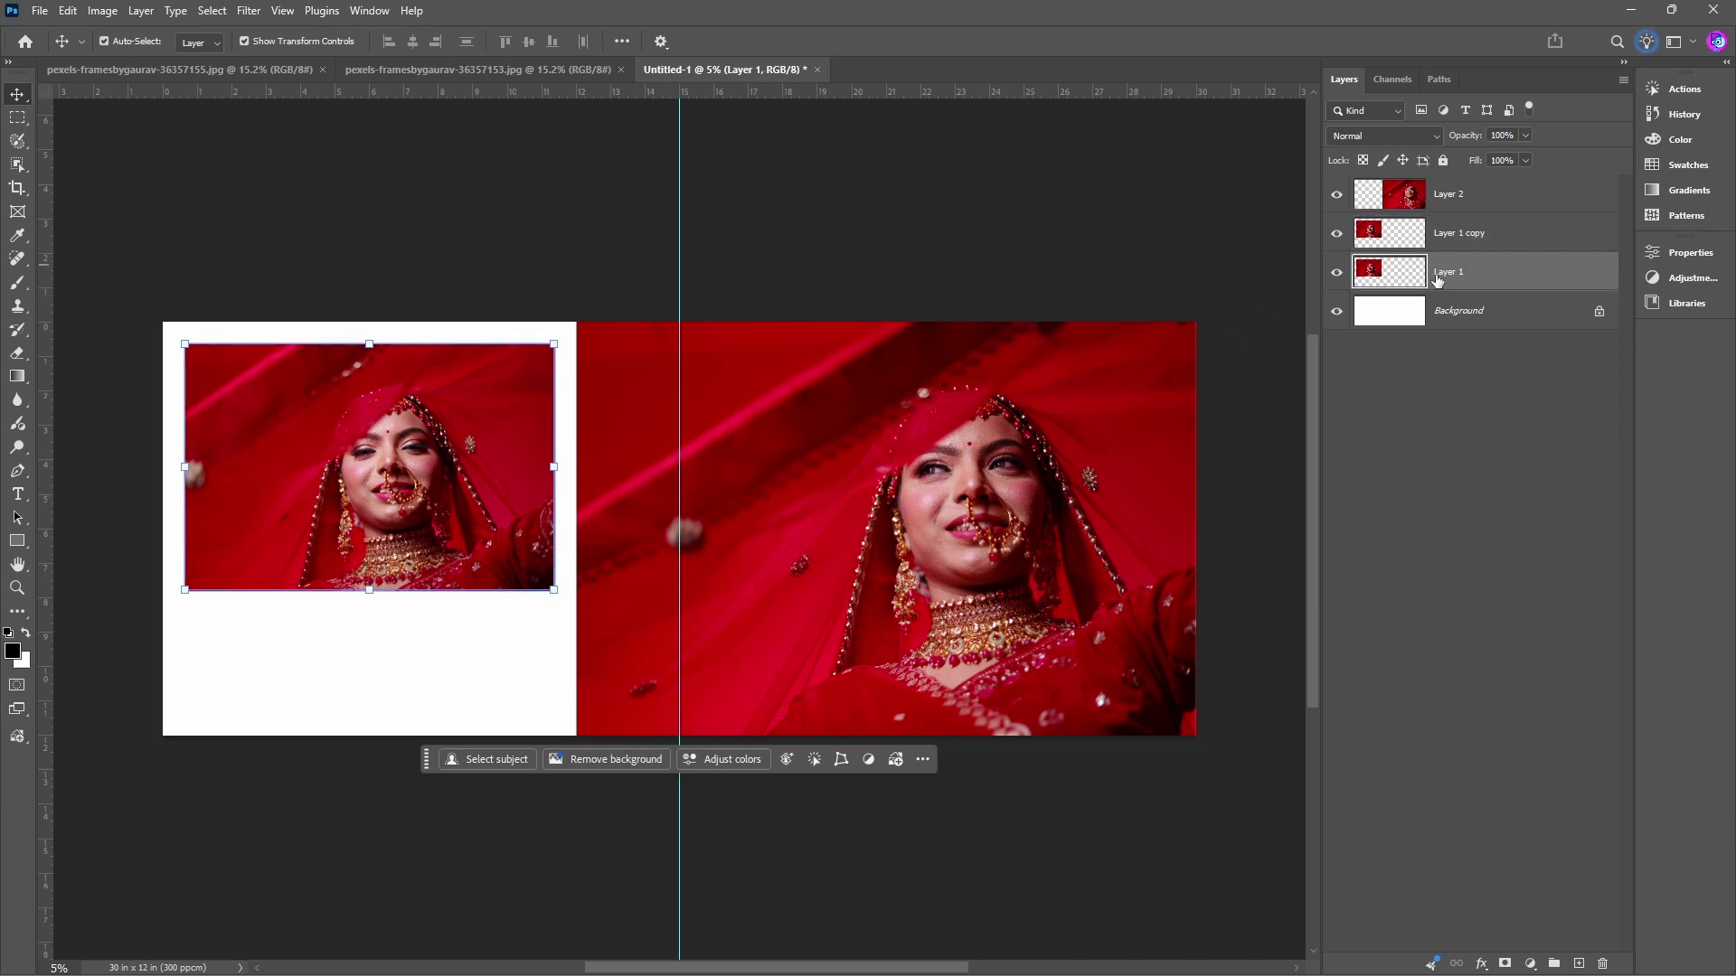
pyautogui.click(369, 592)
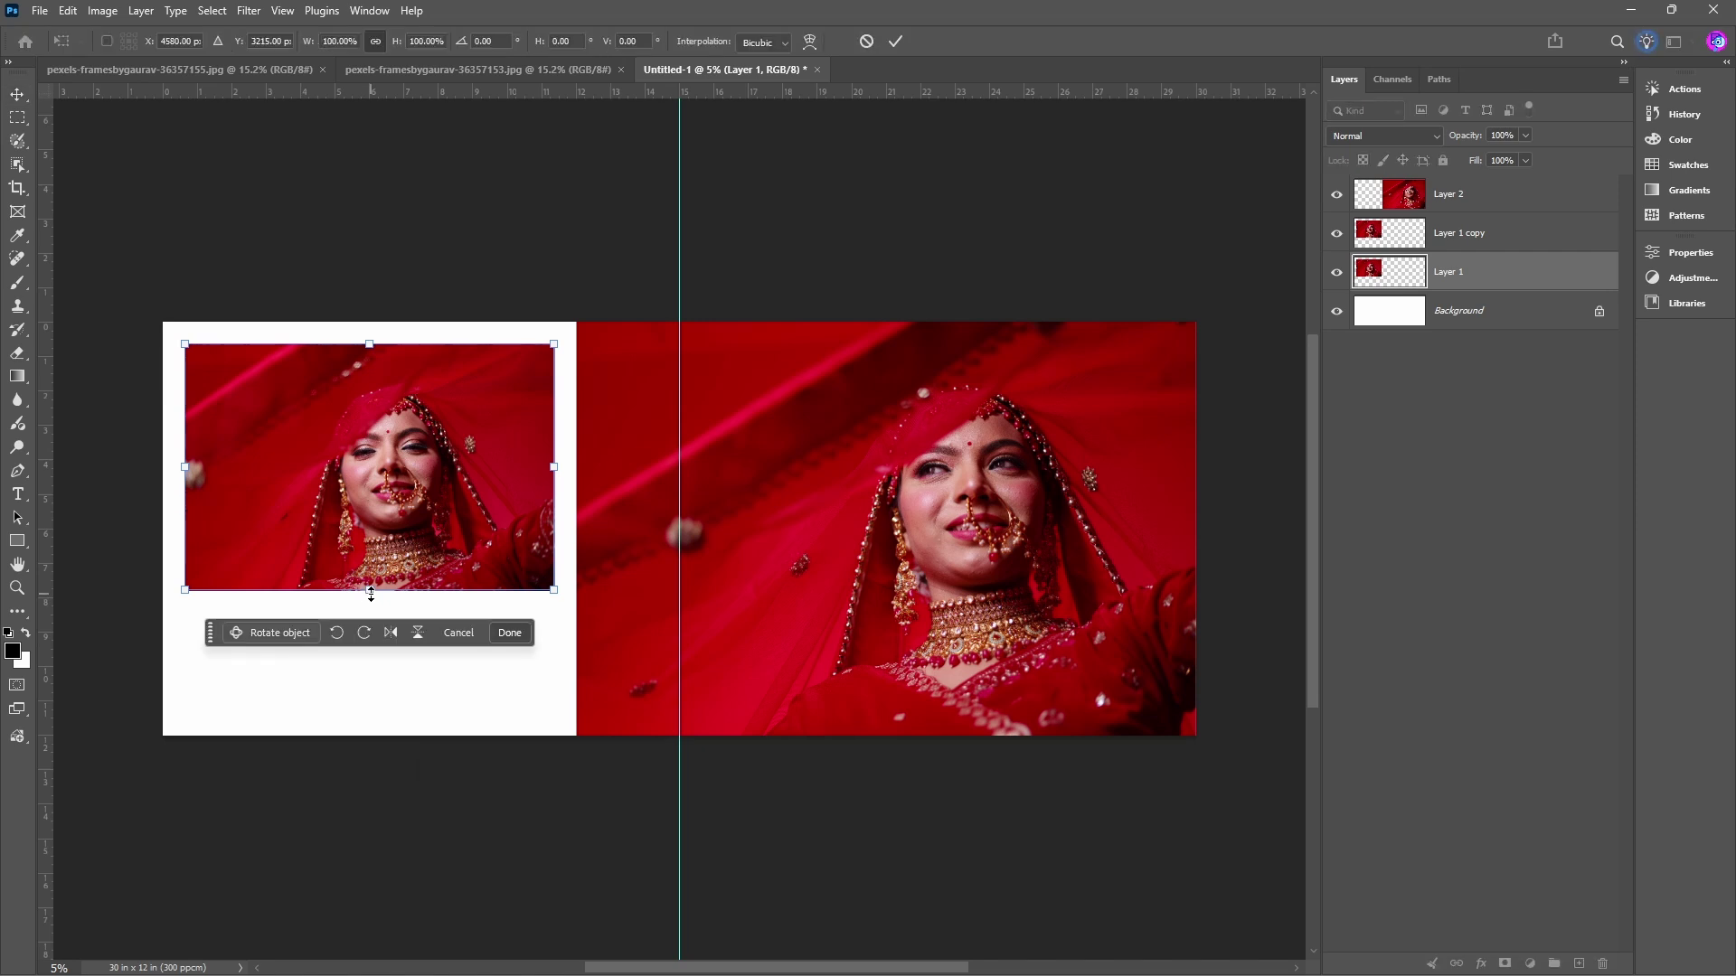
pyautogui.moveTo(370, 593); pyautogui.dragTo(378, 717)
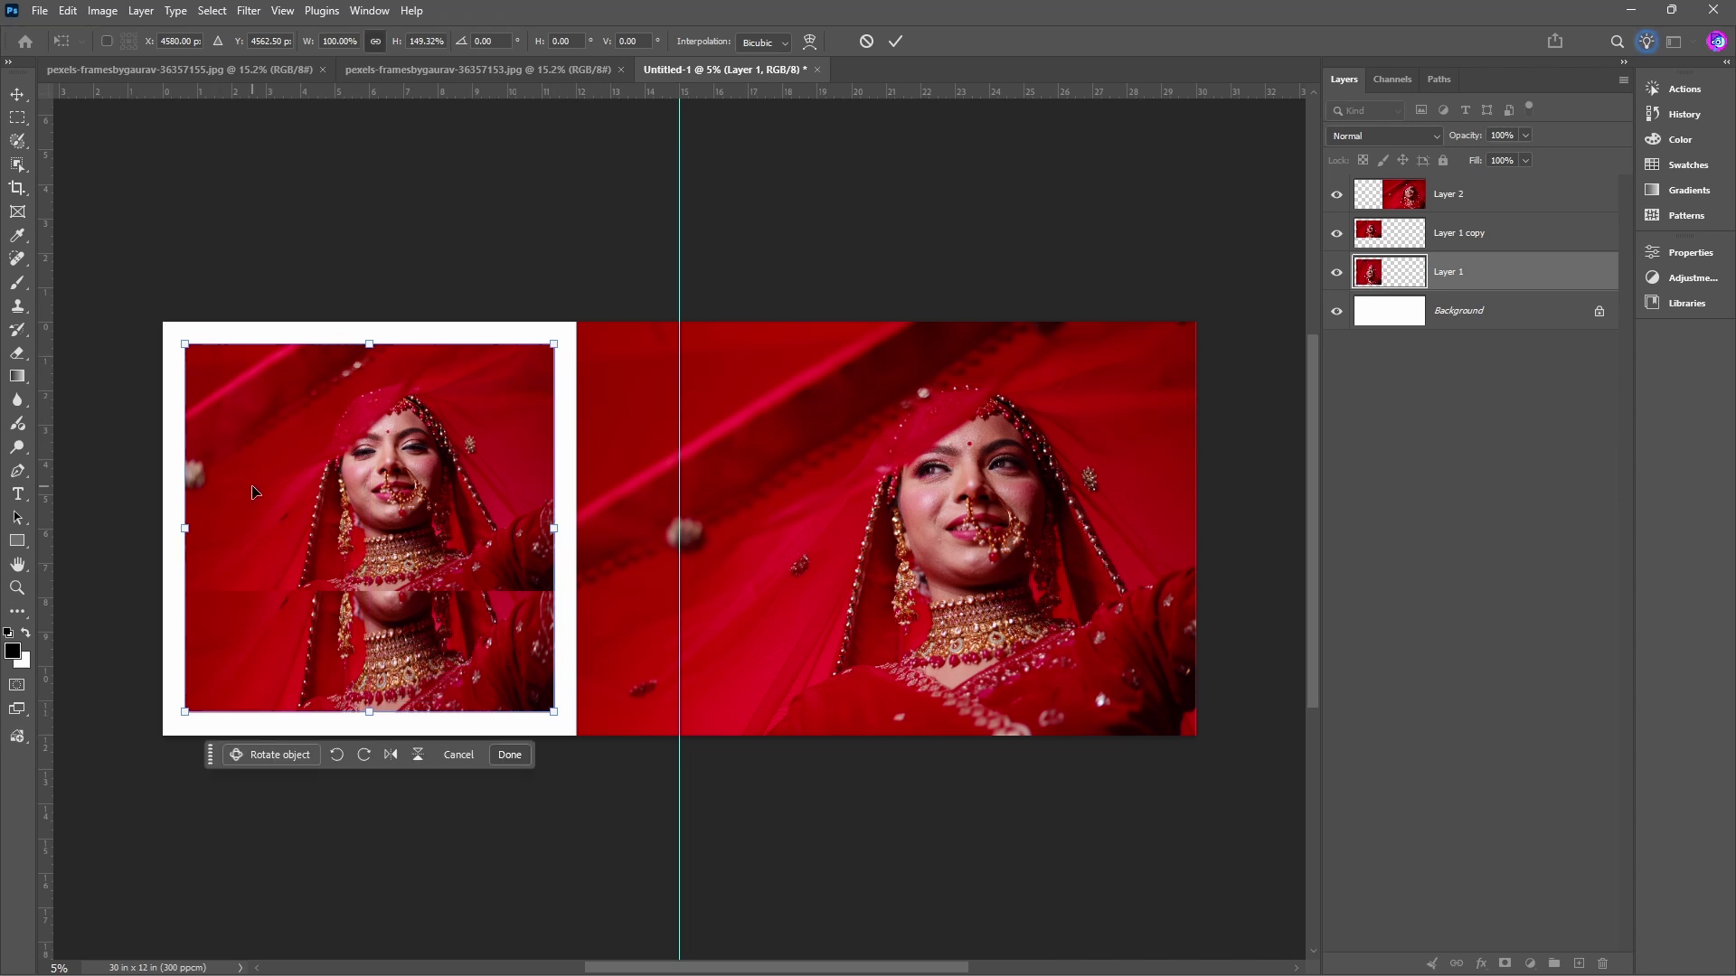
pyautogui.press('Return')
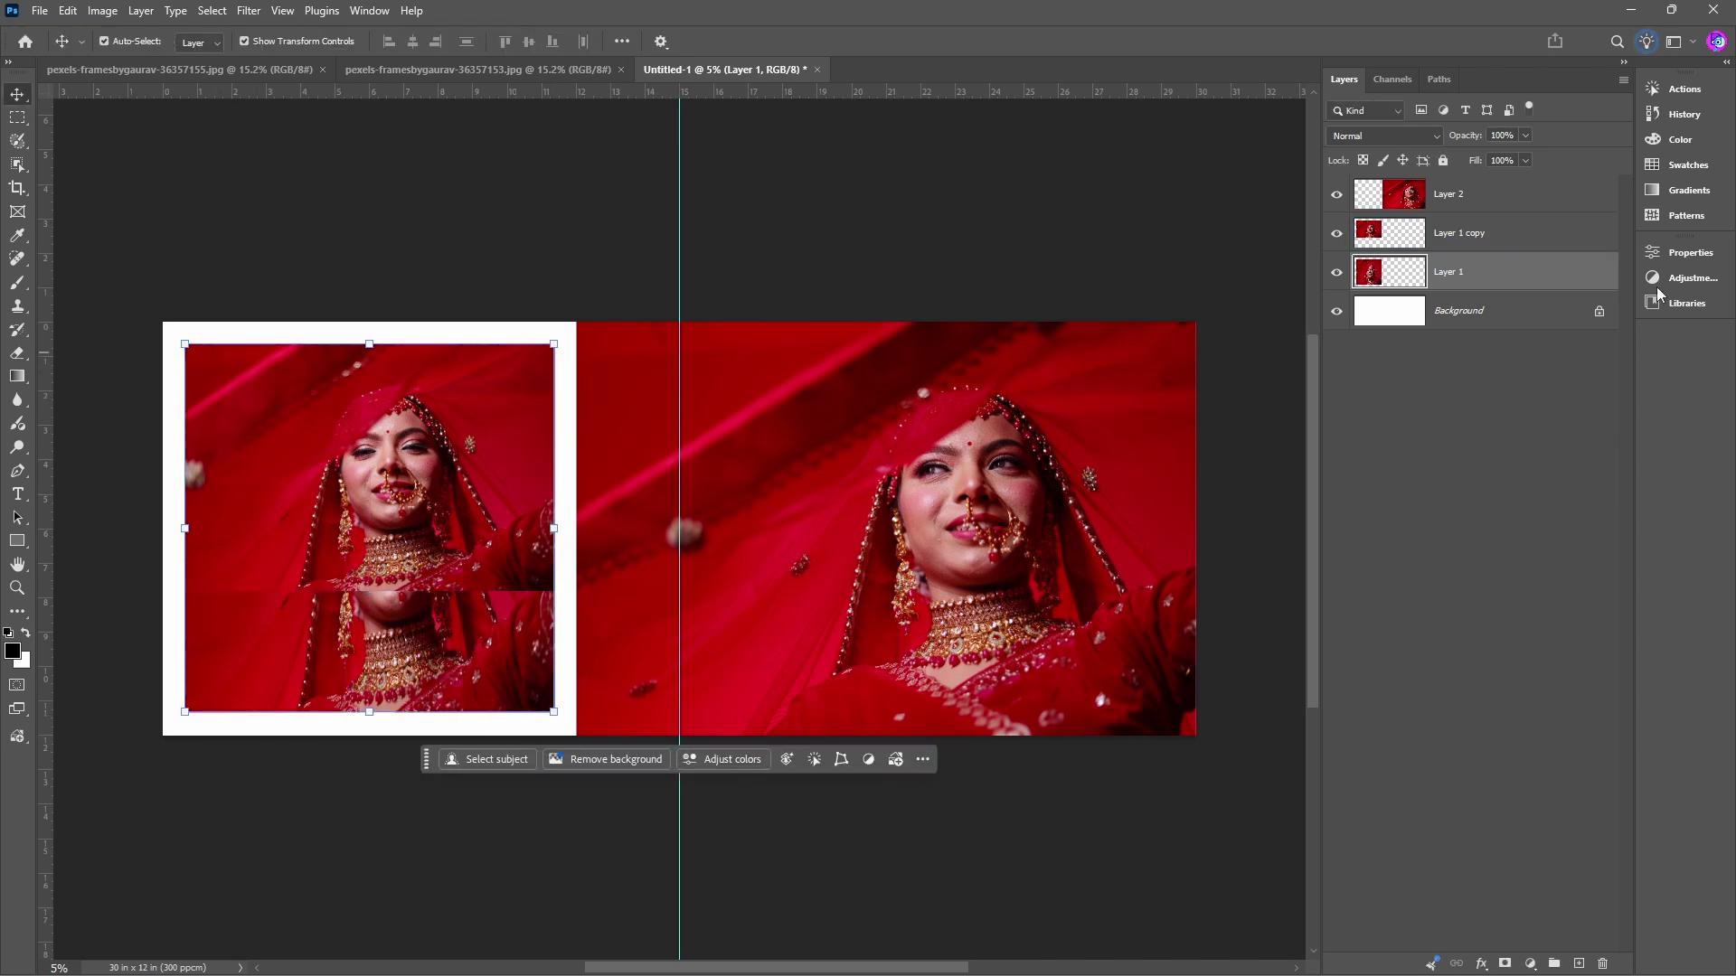
# Clip the Layer 1 copy to the stretched Layer 1 beneath it as a clipping mask.
pyautogui.click(1428, 237)
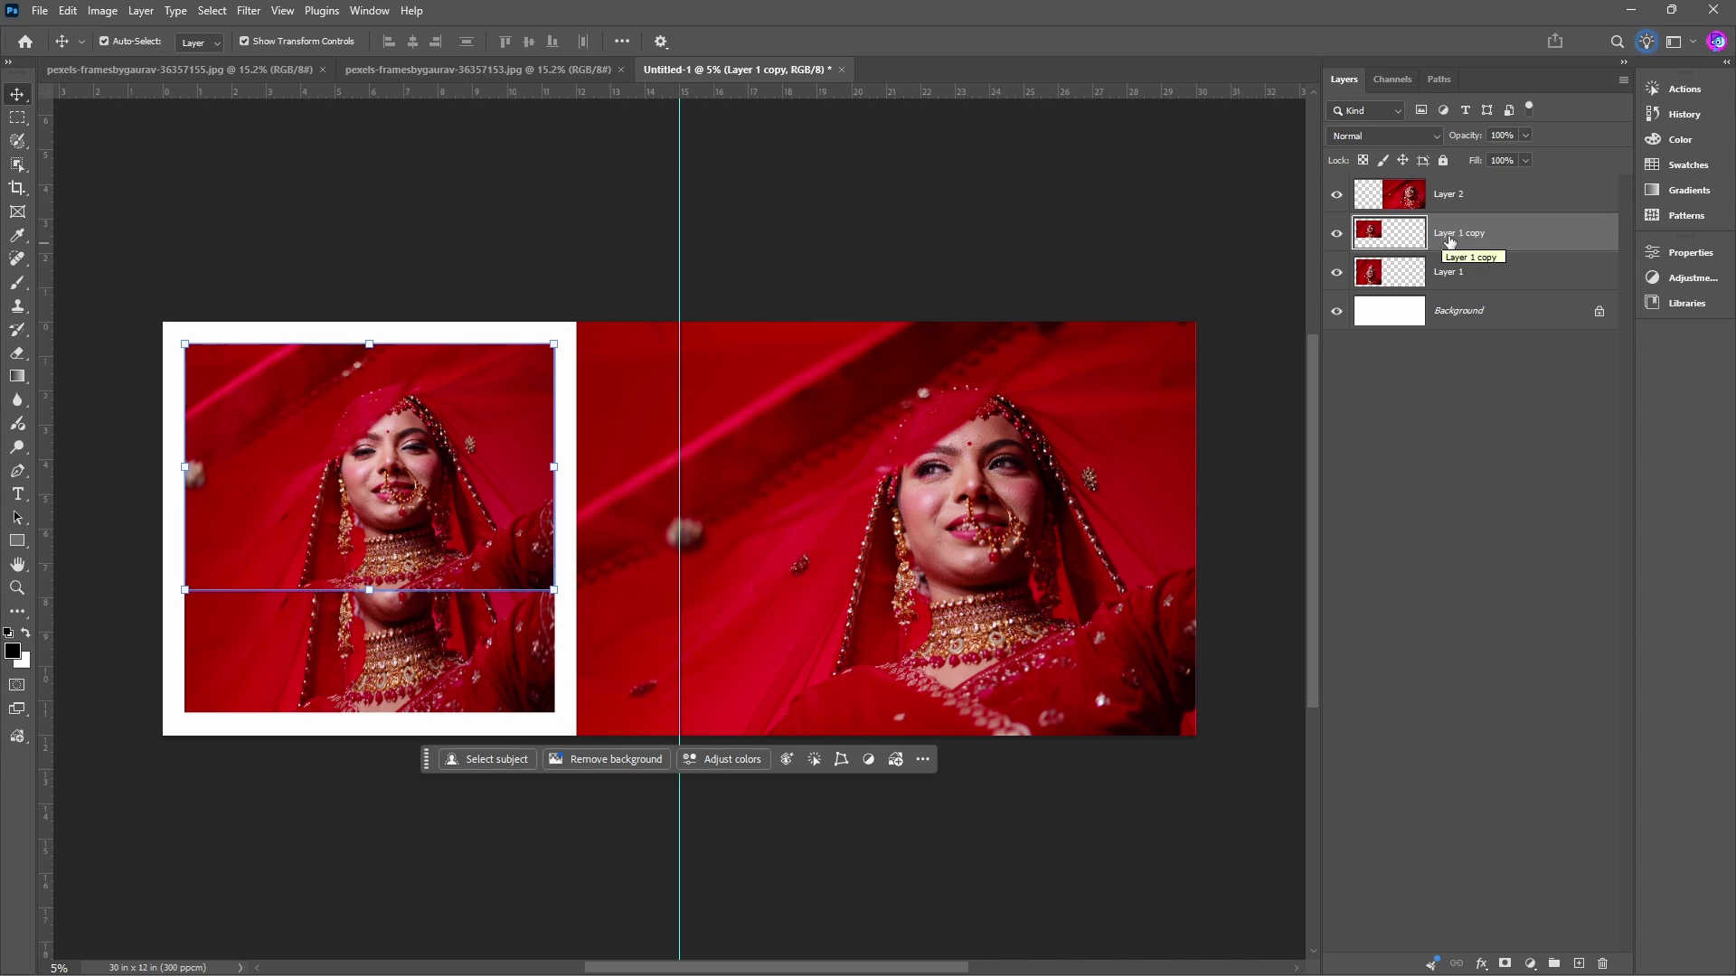
pyautogui.moveTo(1444, 241)
pyautogui.mouseDown()
pyautogui.moveTo(1439, 271)
pyautogui.moveTo(1444, 249)
pyautogui.mouseUp()
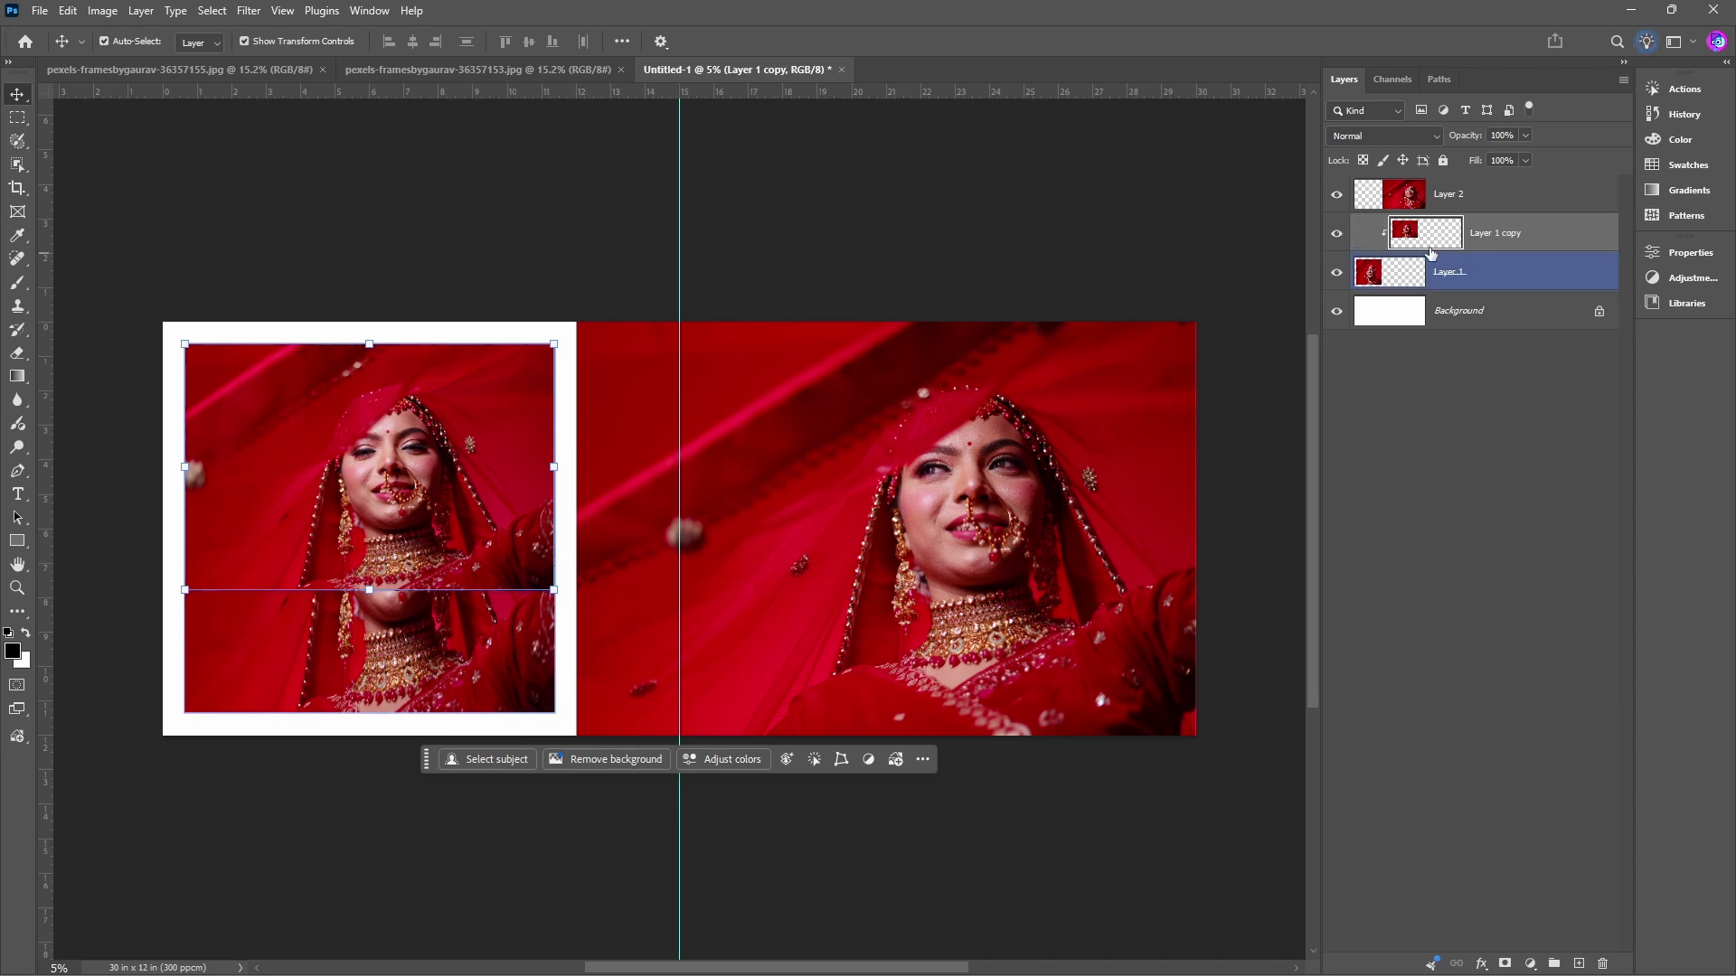
pyautogui.keyDown('alt'); pyautogui.click(1444, 249); pyautogui.keyUp('alt')
pyautogui.click(1429, 267)
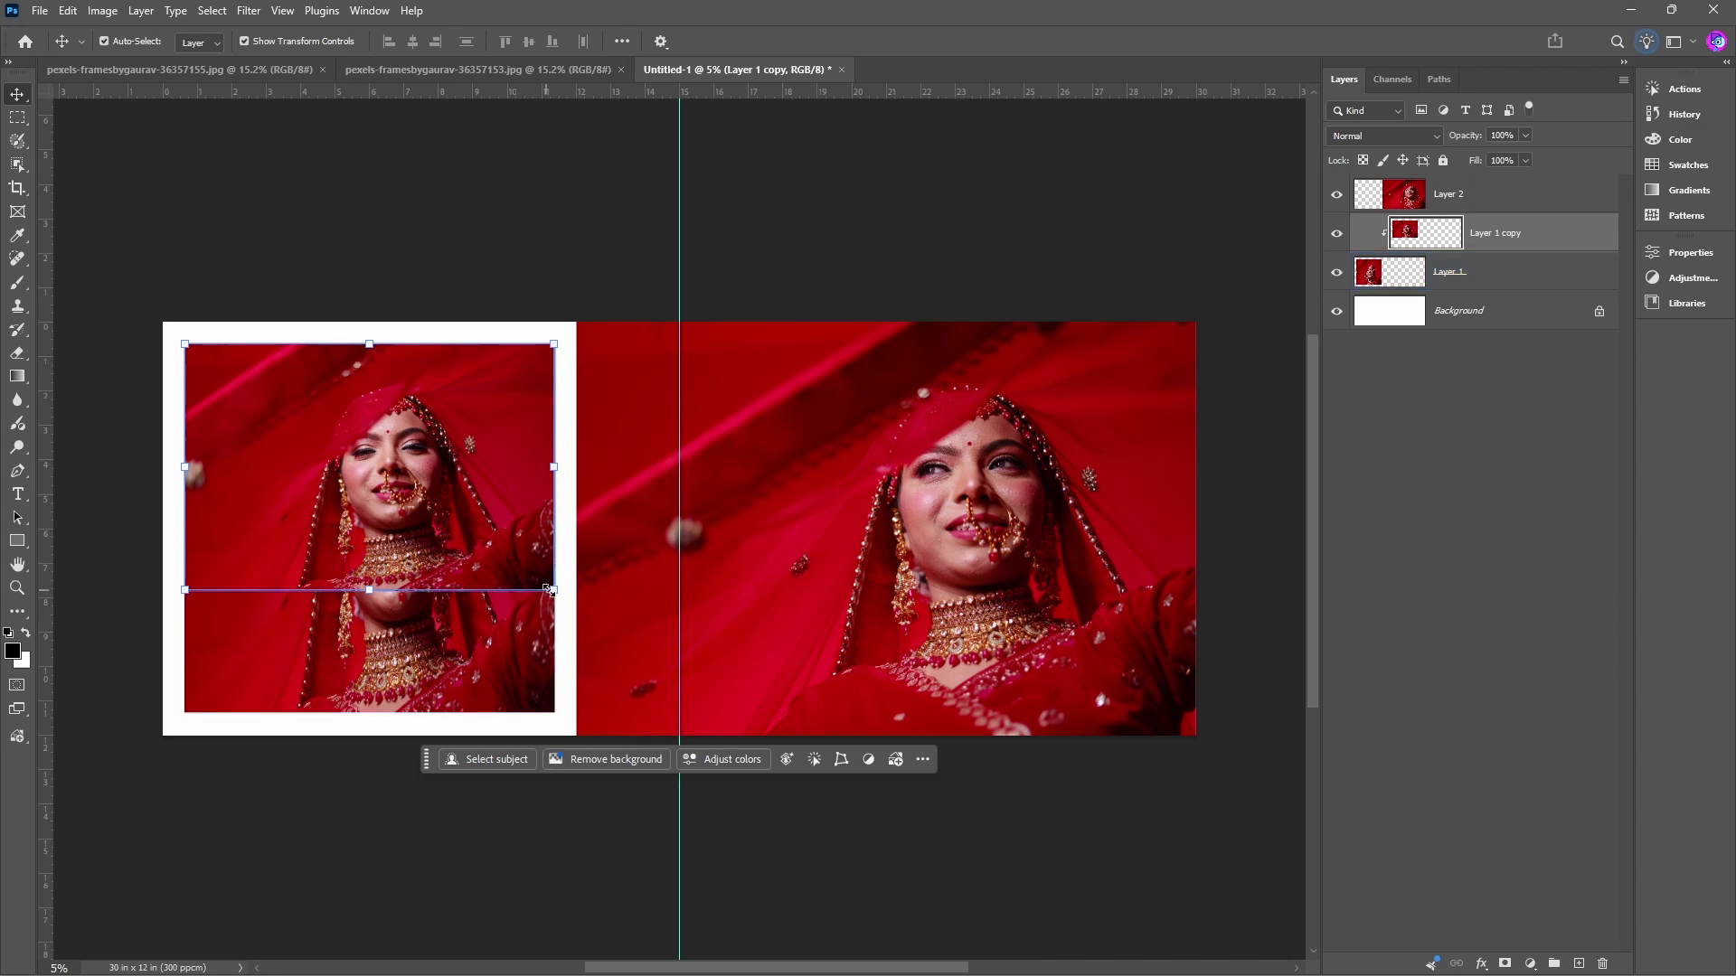
# Scale the clipped portrait proportionally to about 149% to fill the square frame and shift it slightly left within it.
pyautogui.moveTo(551, 590); pyautogui.dragTo(594, 617)
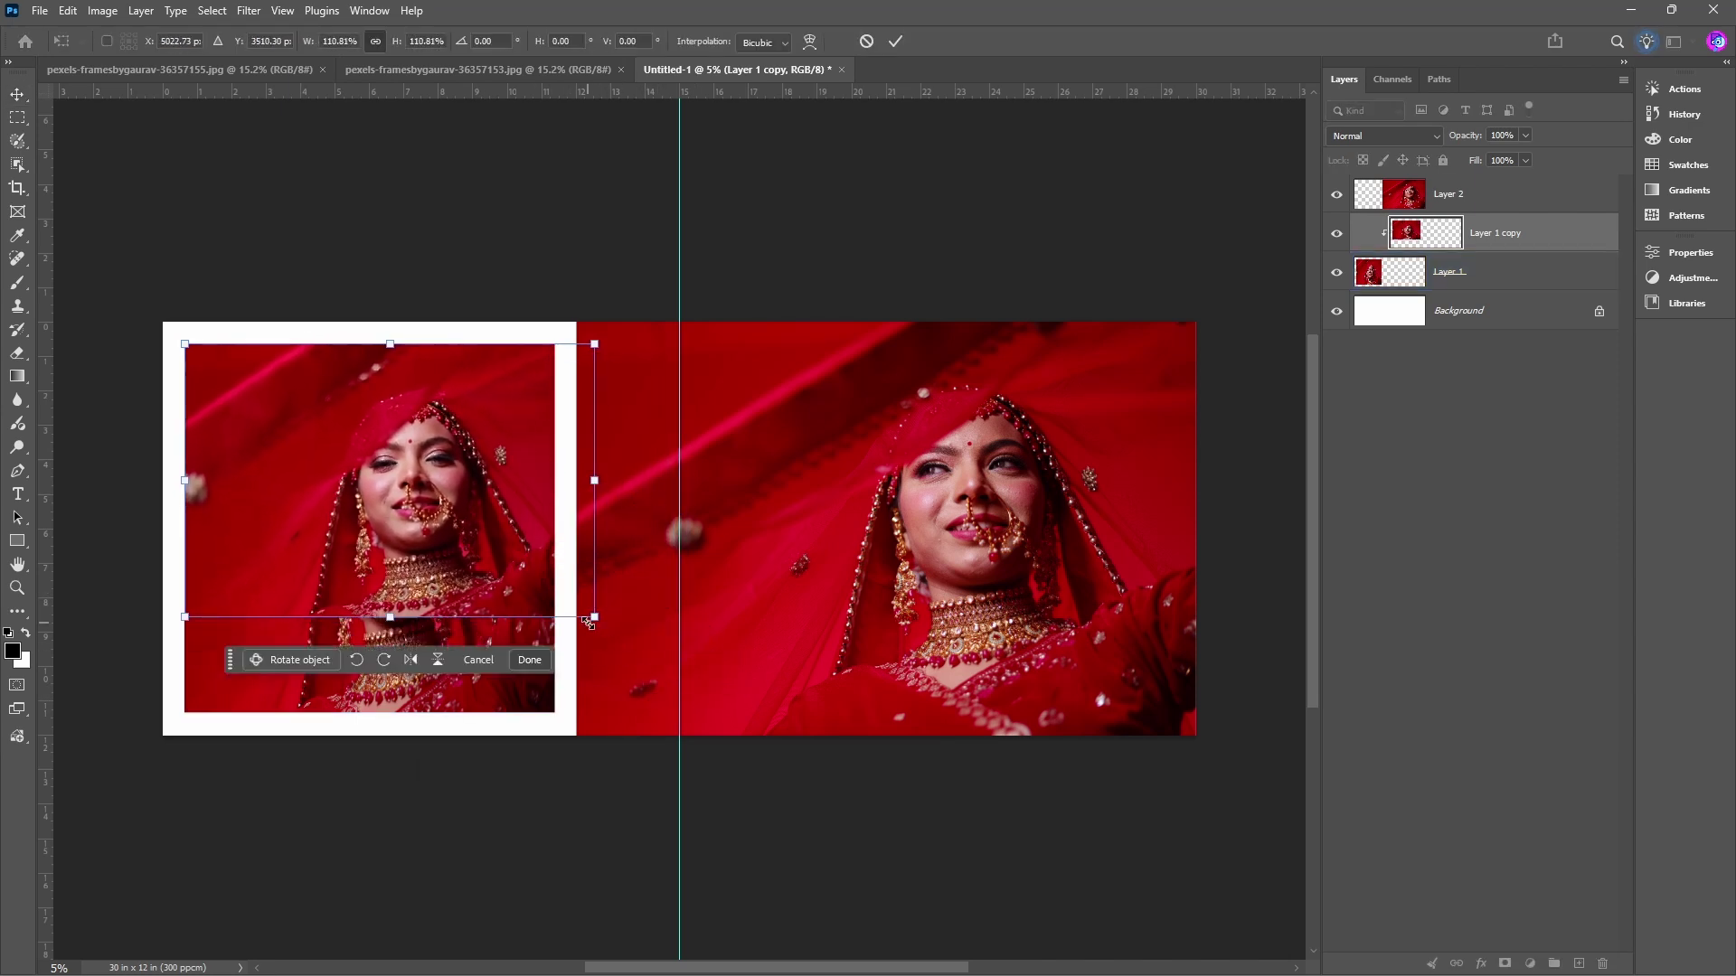
pyautogui.moveTo(184, 617); pyautogui.dragTo(136, 651)
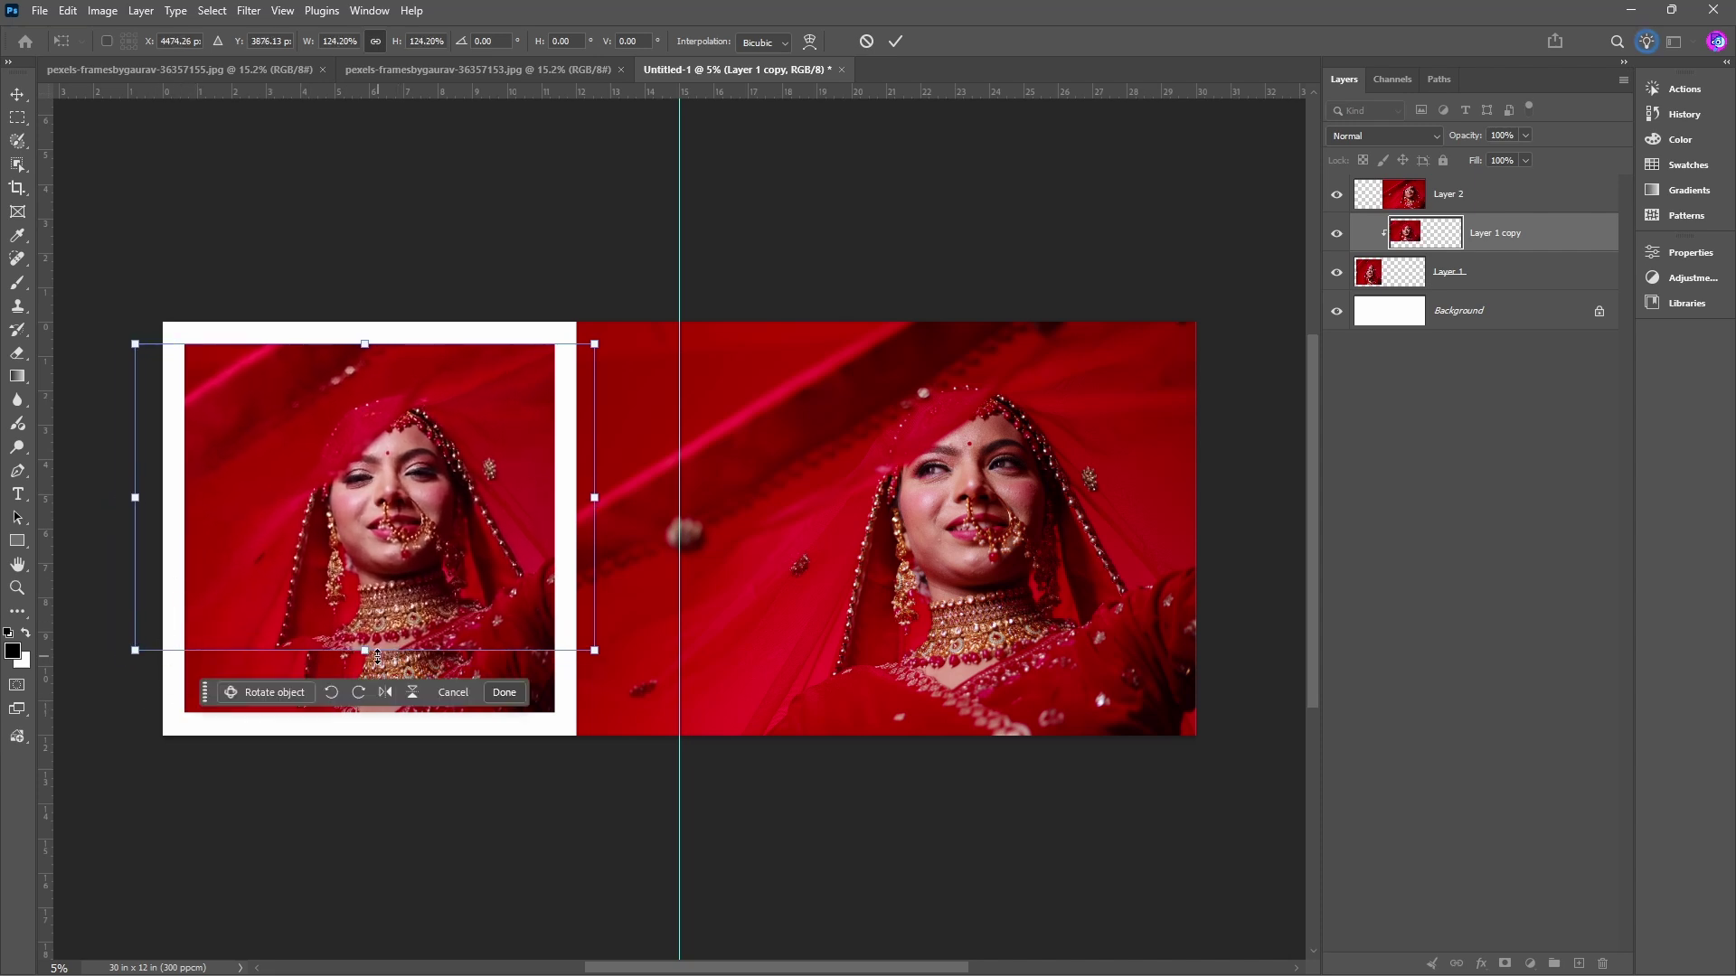
pyautogui.moveTo(368, 654); pyautogui.dragTo(368, 712)
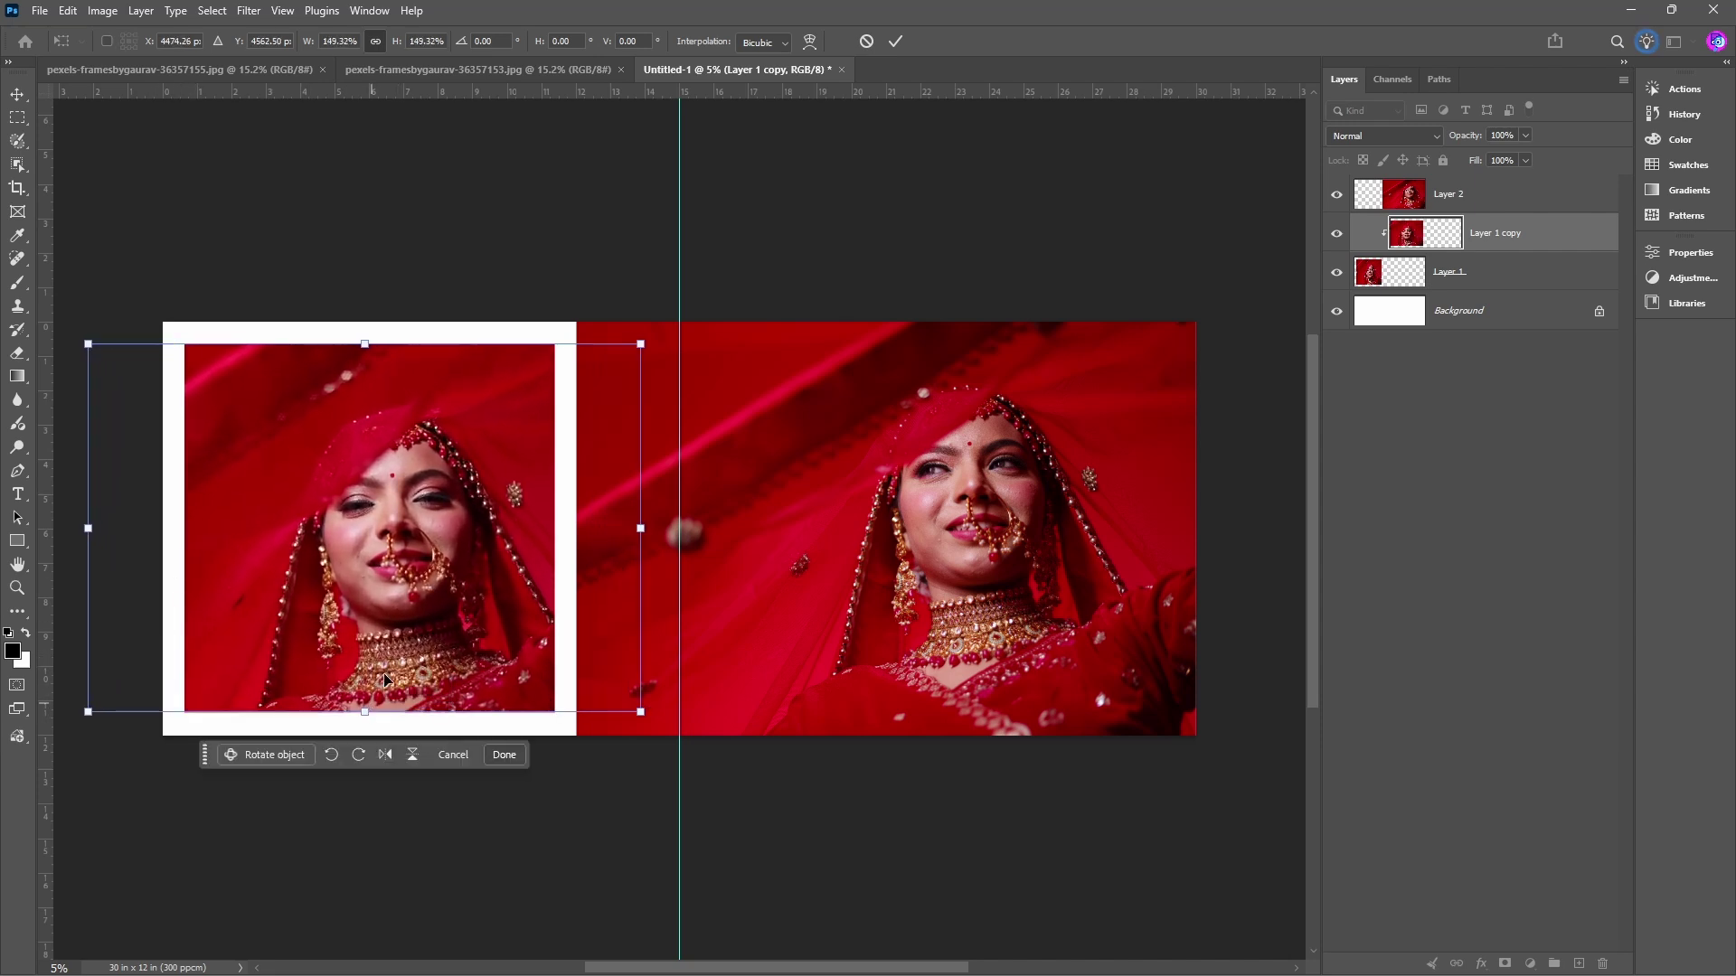
pyautogui.moveTo(373, 418); pyautogui.dragTo(351, 428)
pyautogui.press('Return')
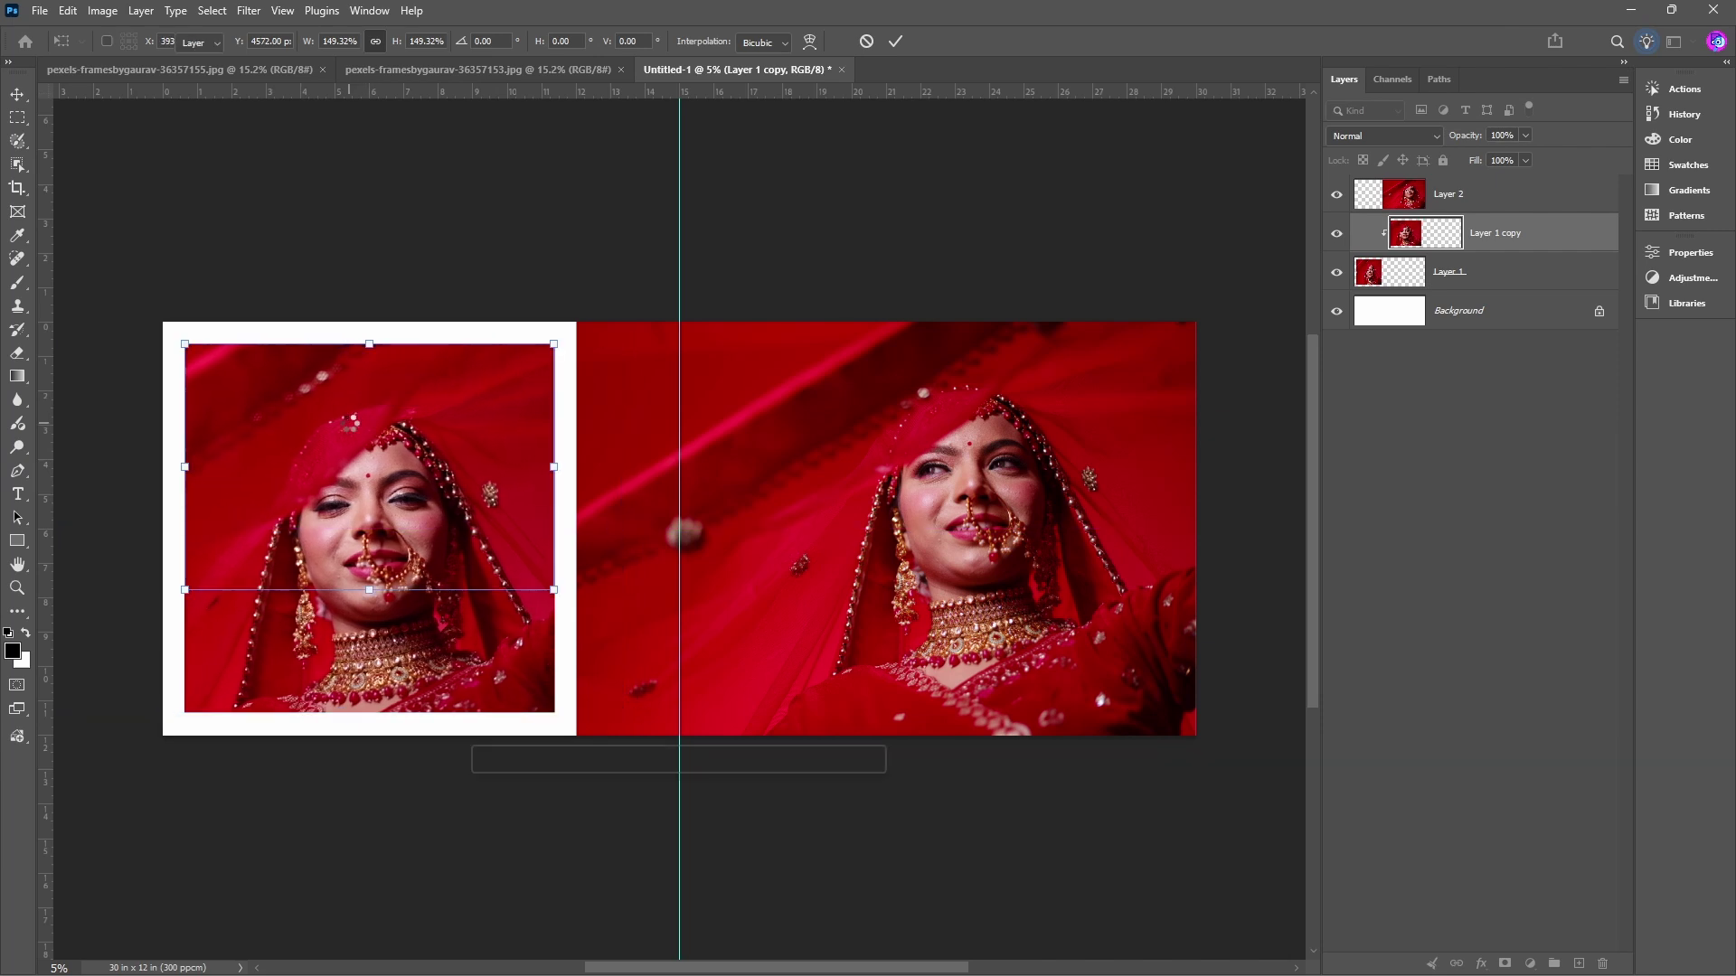
# Link Layer 1 copy with the Layer 1 base beneath it and test moving the framed portrait as a unit.
pyautogui.keyDown('shift'); pyautogui.click(1485, 262); pyautogui.keyUp('shift')
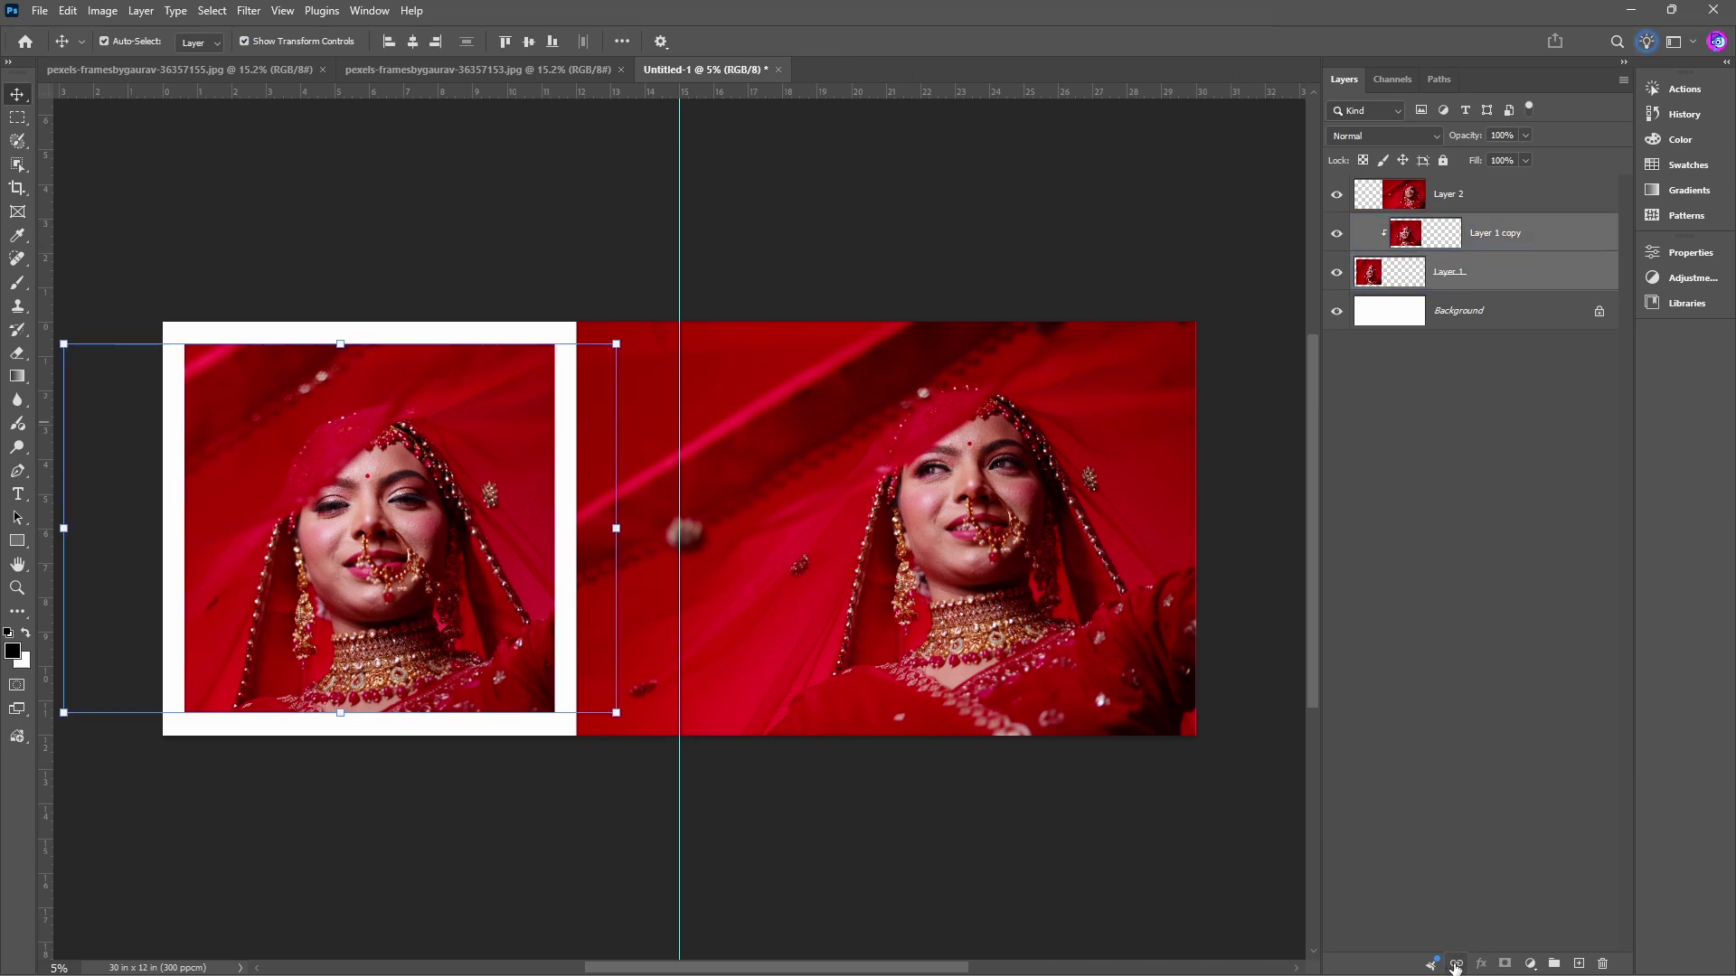
pyautogui.click(1456, 965)
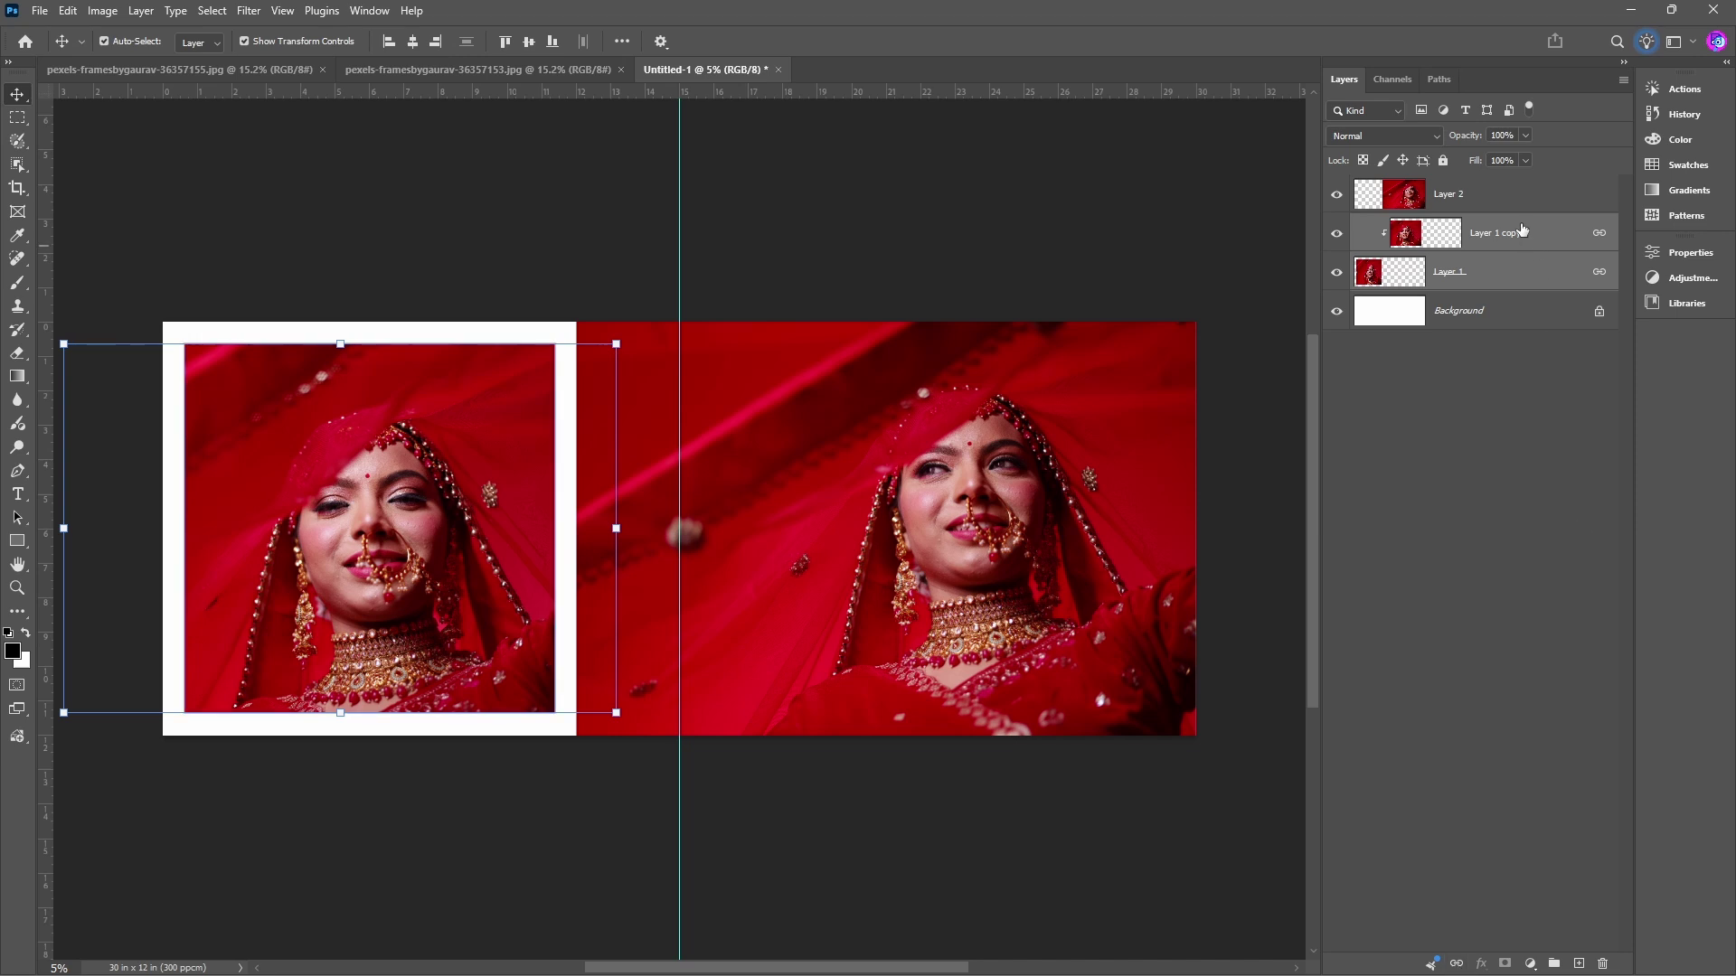
pyautogui.click(376, 263)
pyautogui.moveTo(371, 341); pyautogui.dragTo(386, 429)
pyautogui.click(463, 284)
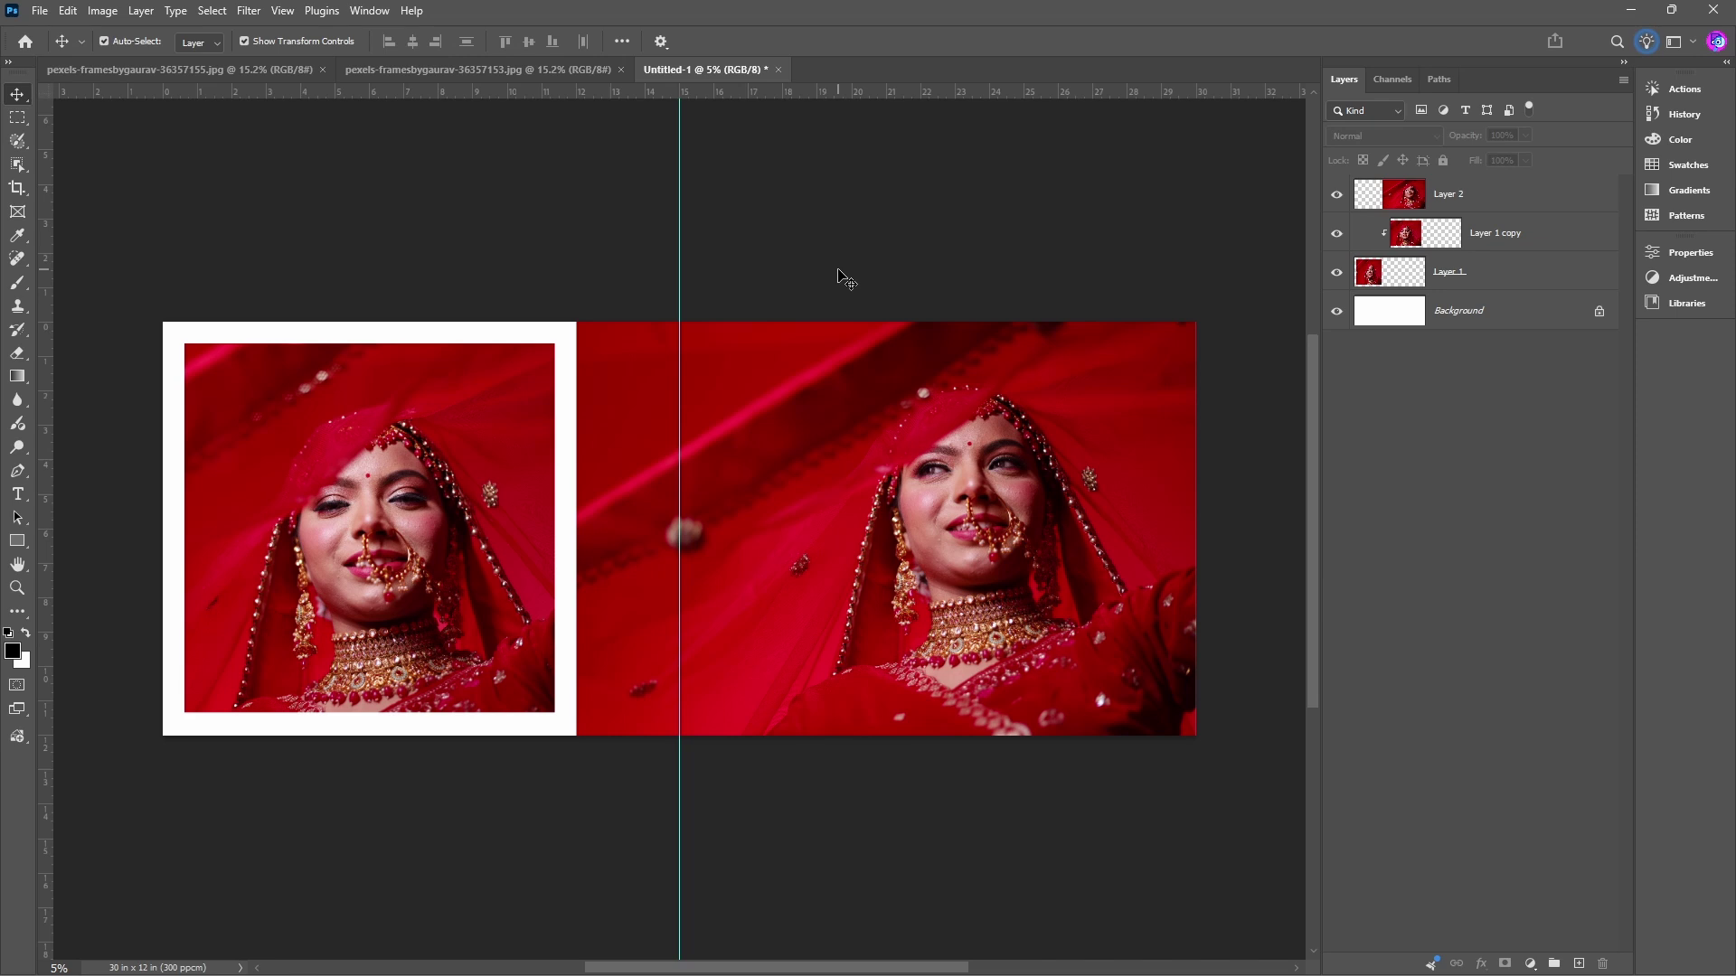
pyautogui.click(702, 509)
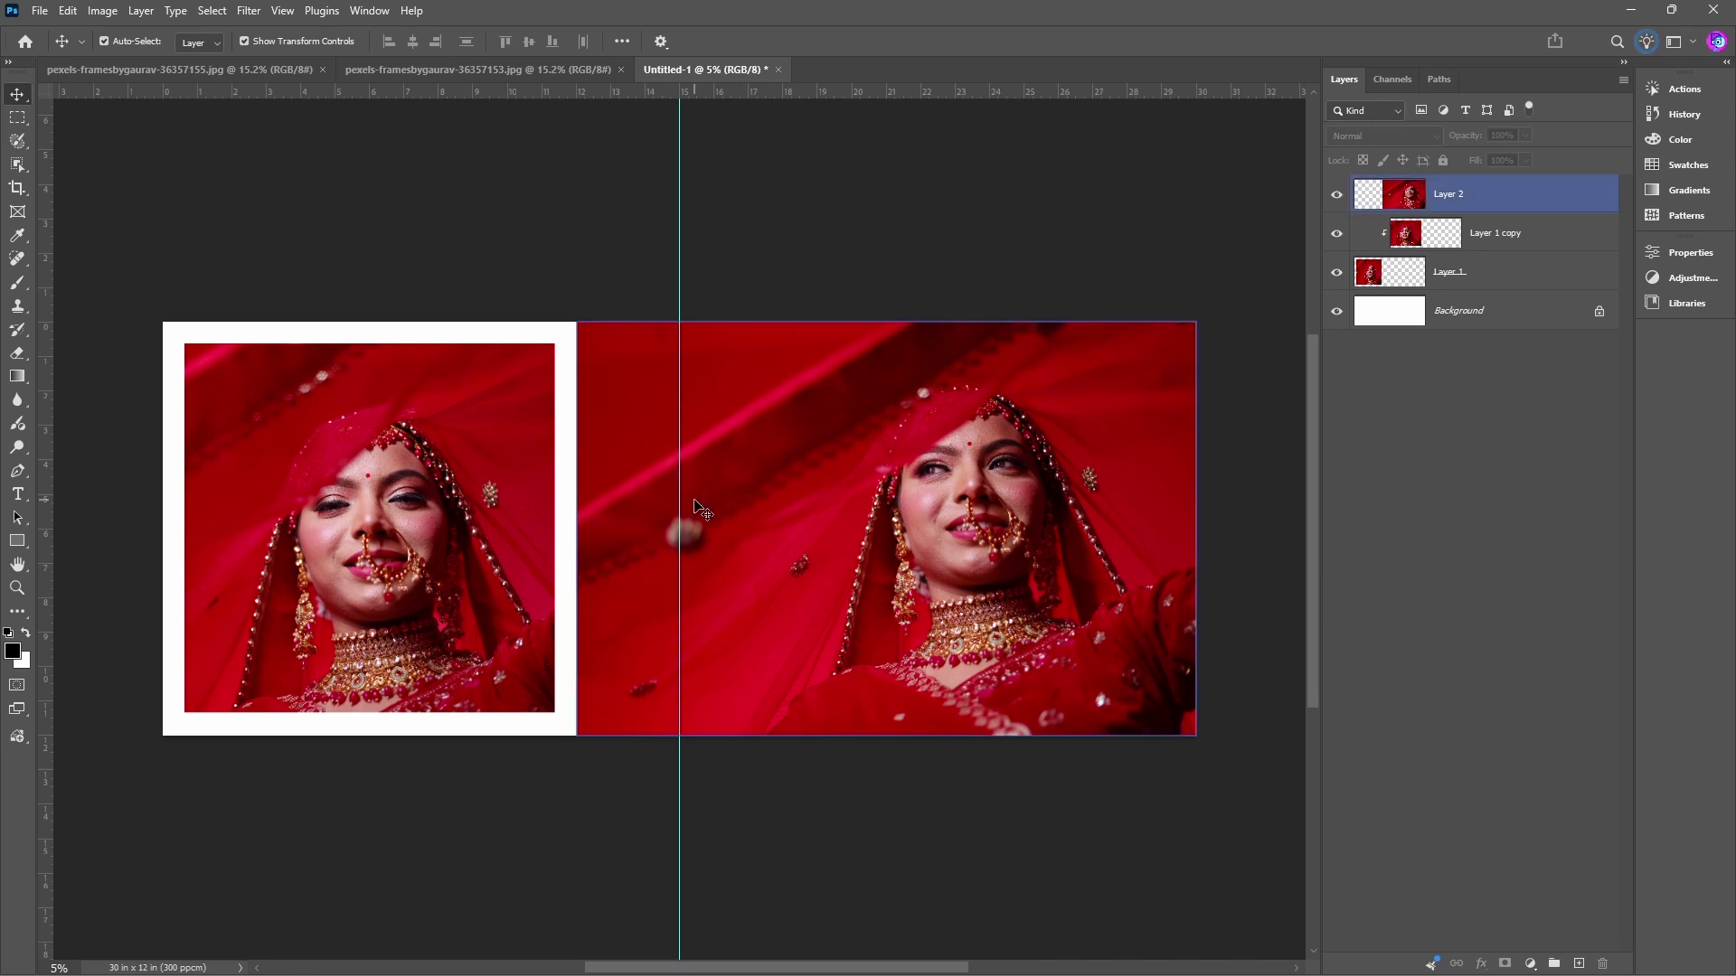
pyautogui.click(716, 106)
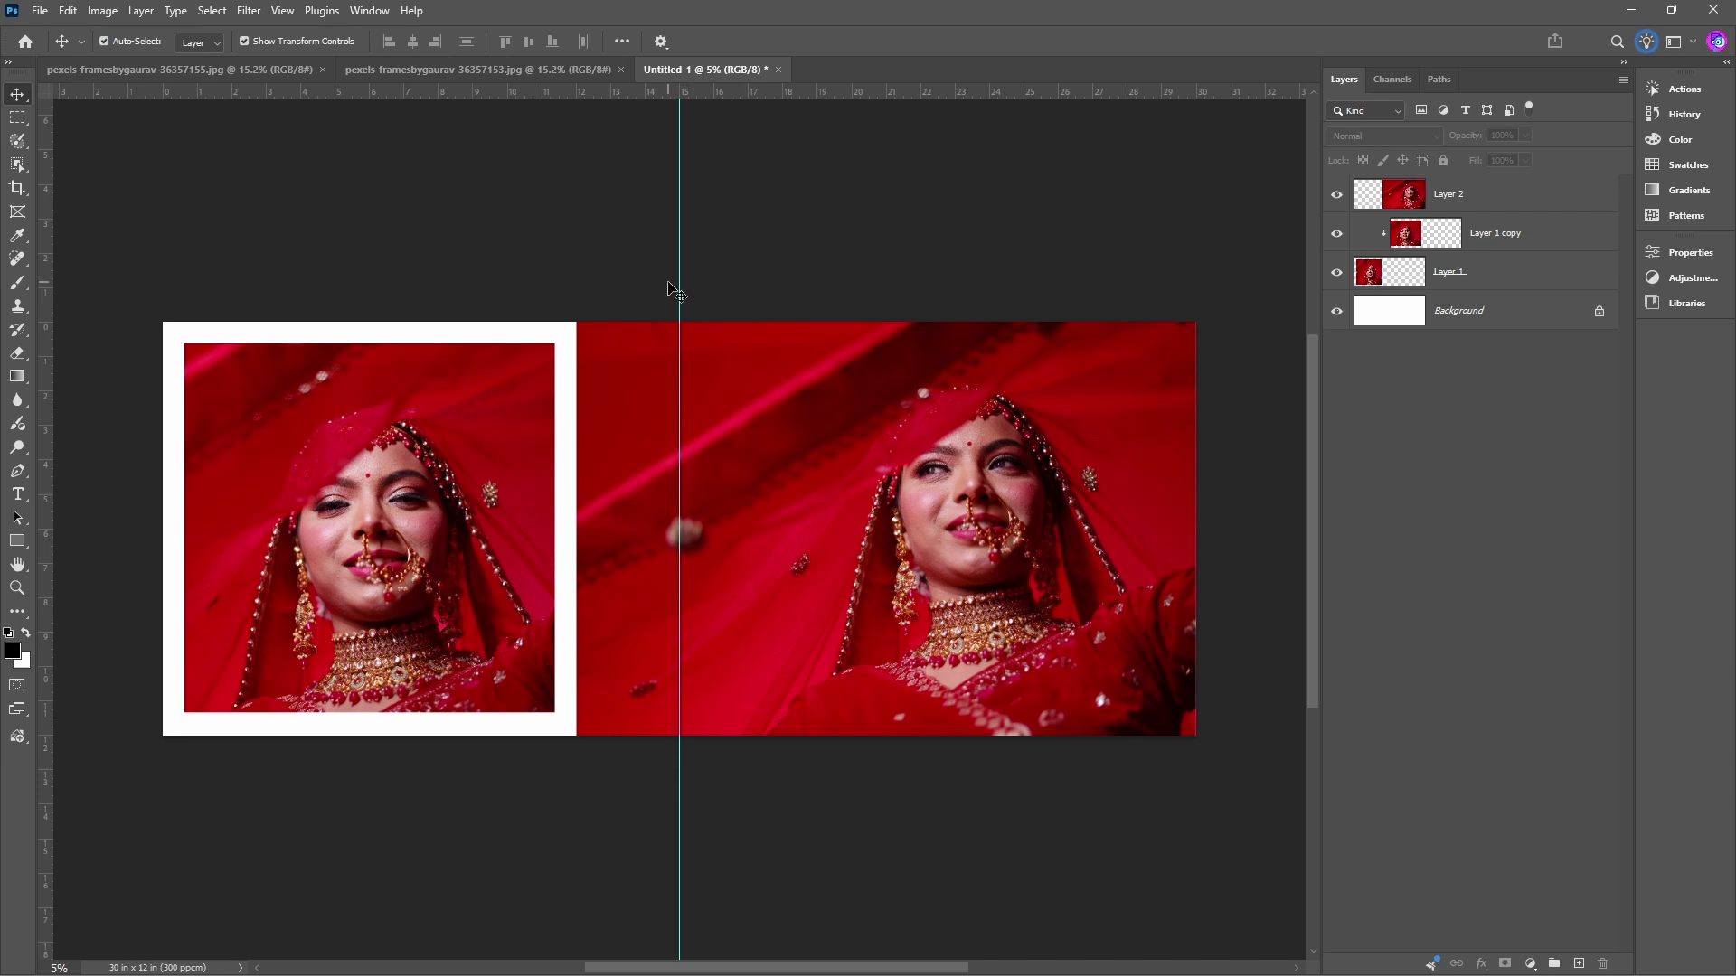
pyautogui.click(696, 434)
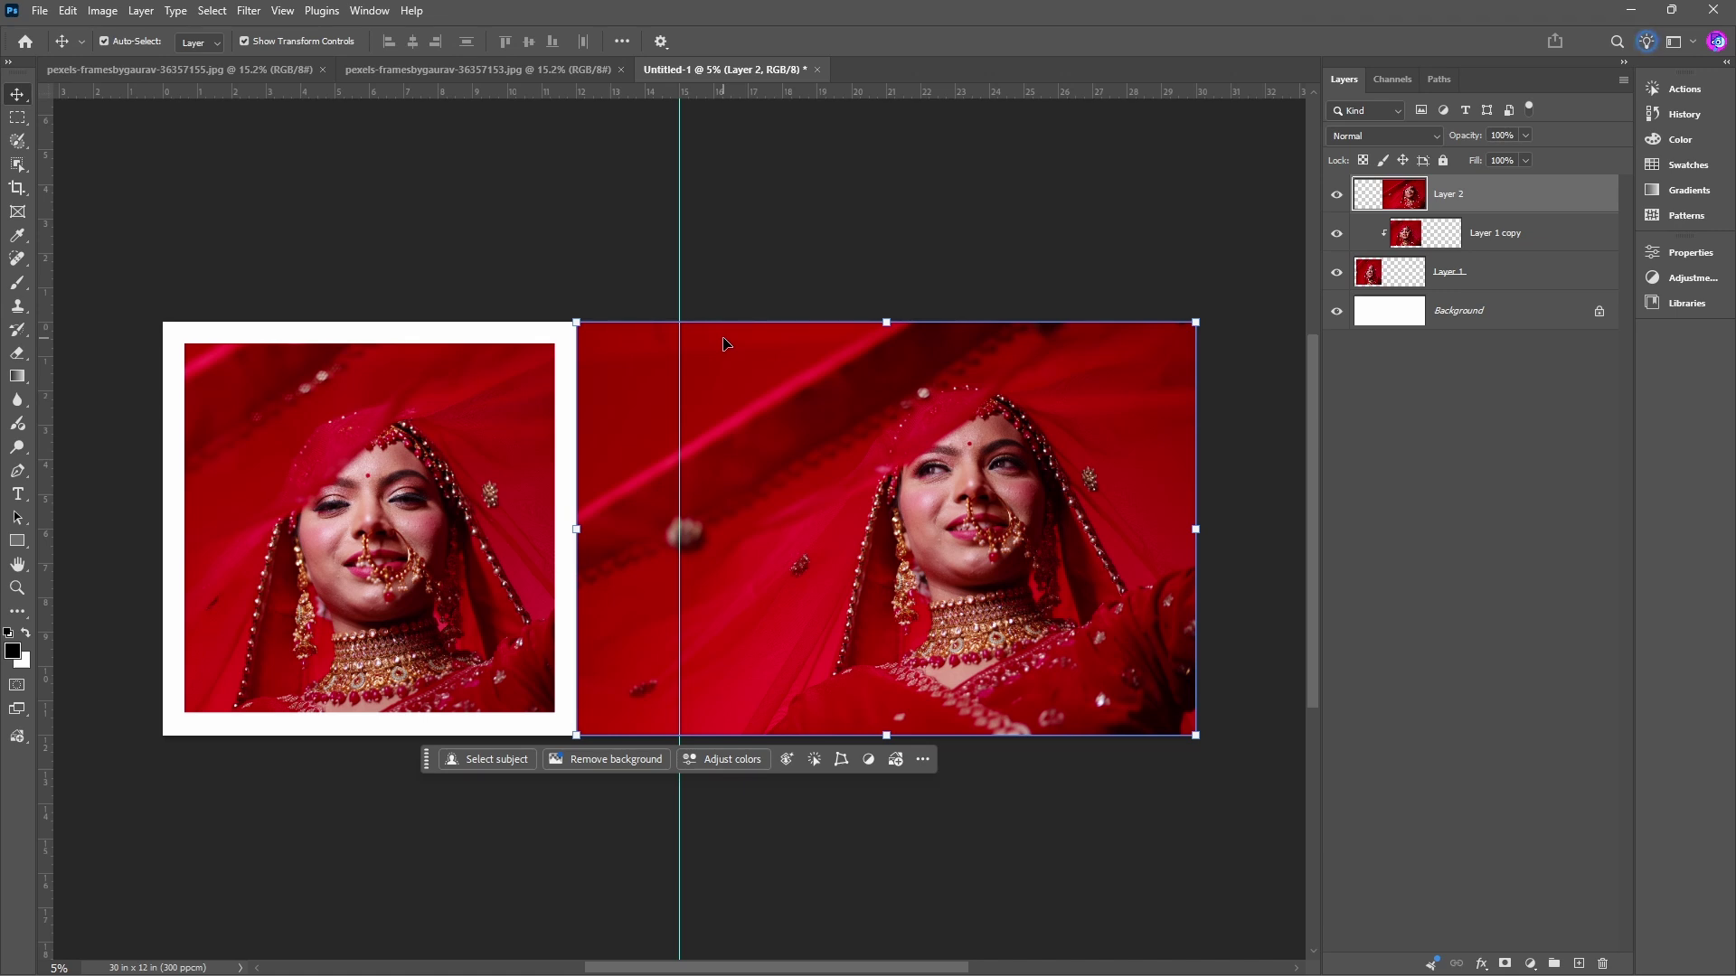
pyautogui.click(787, 240)
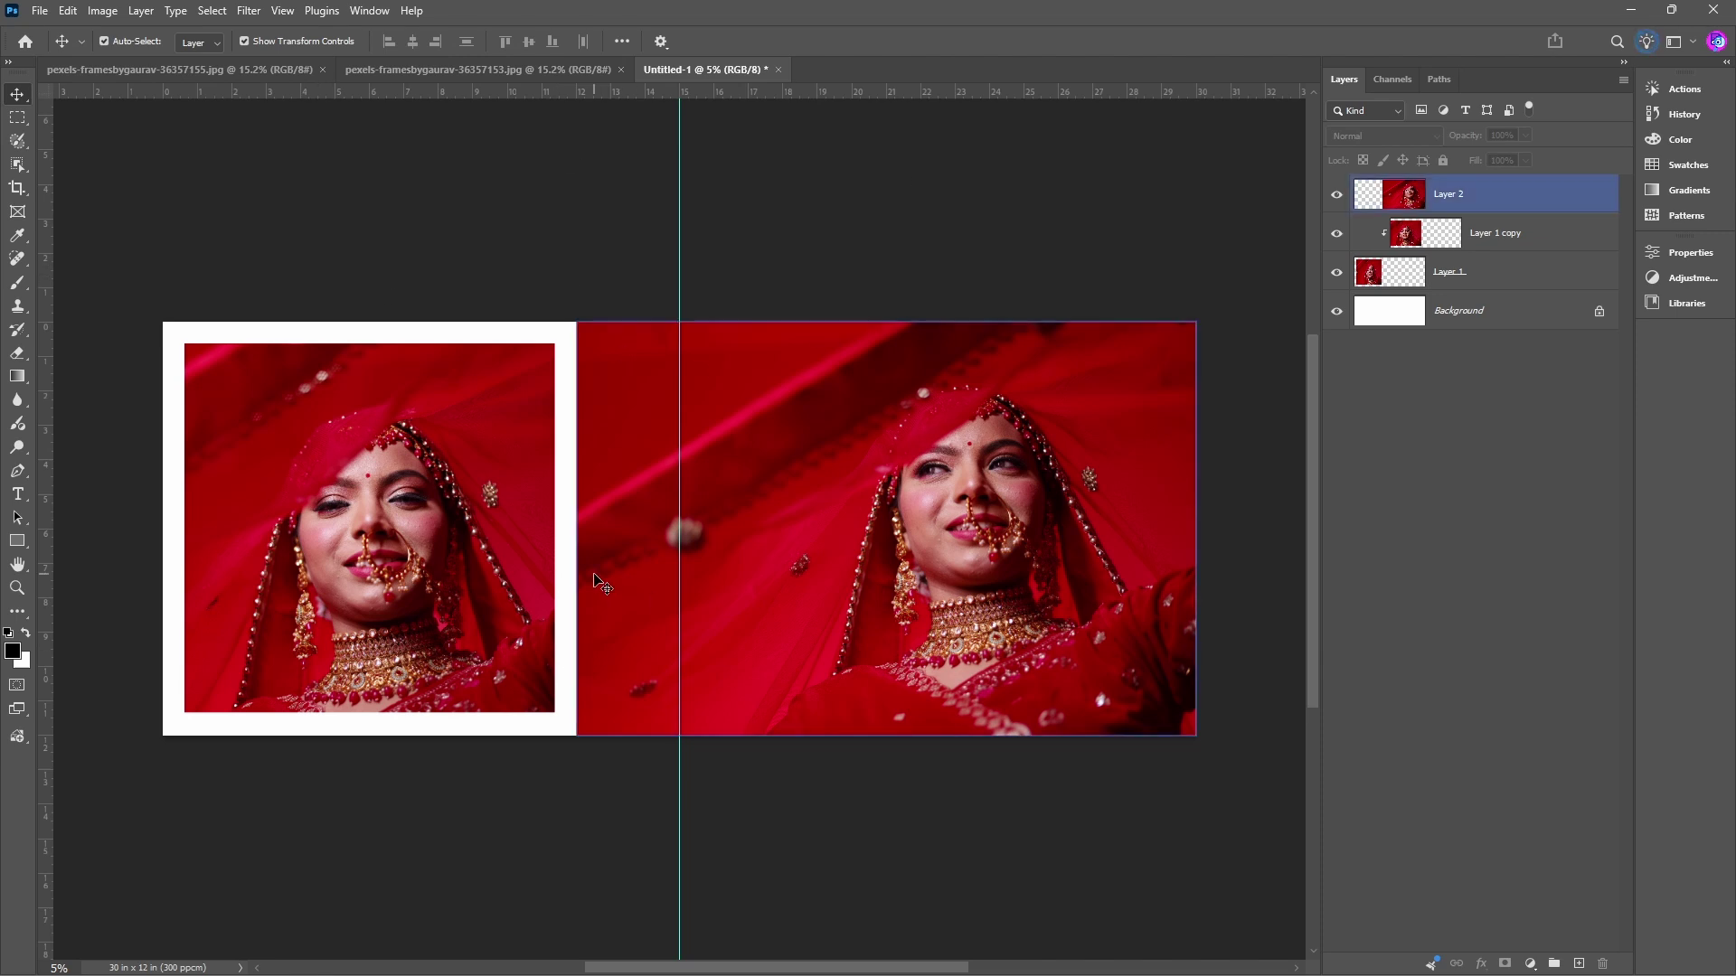
pyautogui.click(662, 606)
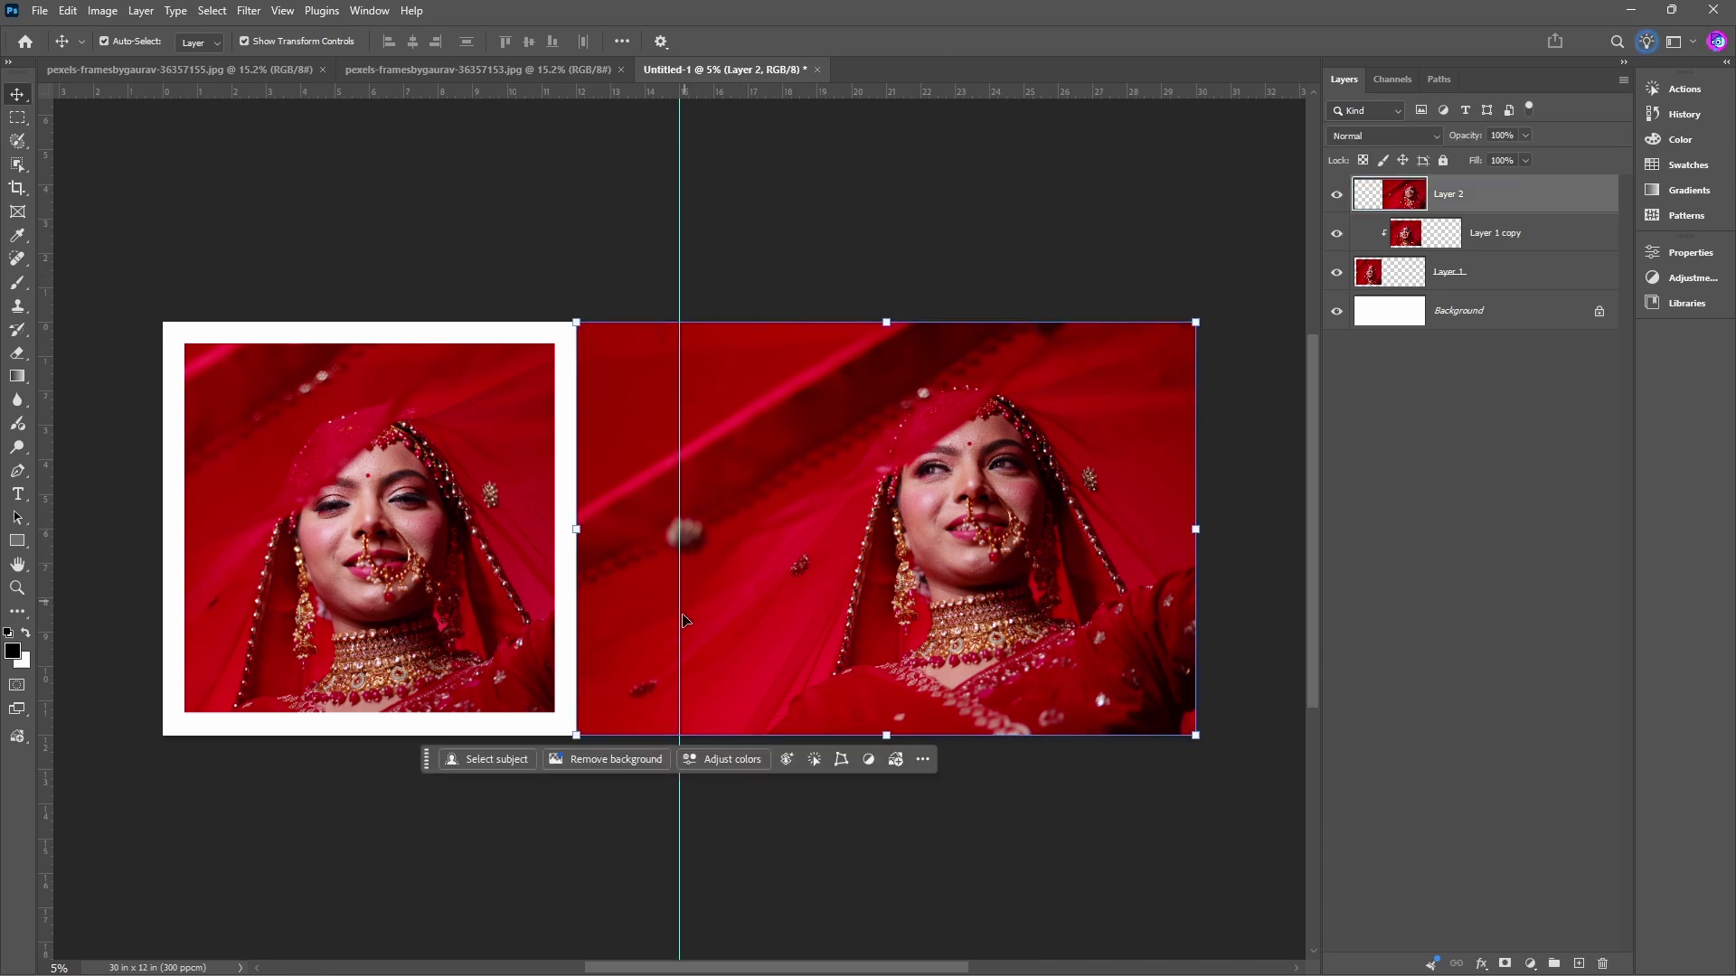
pyautogui.moveTo(779, 527); pyautogui.dragTo(777, 526)
pyautogui.click(449, 495)
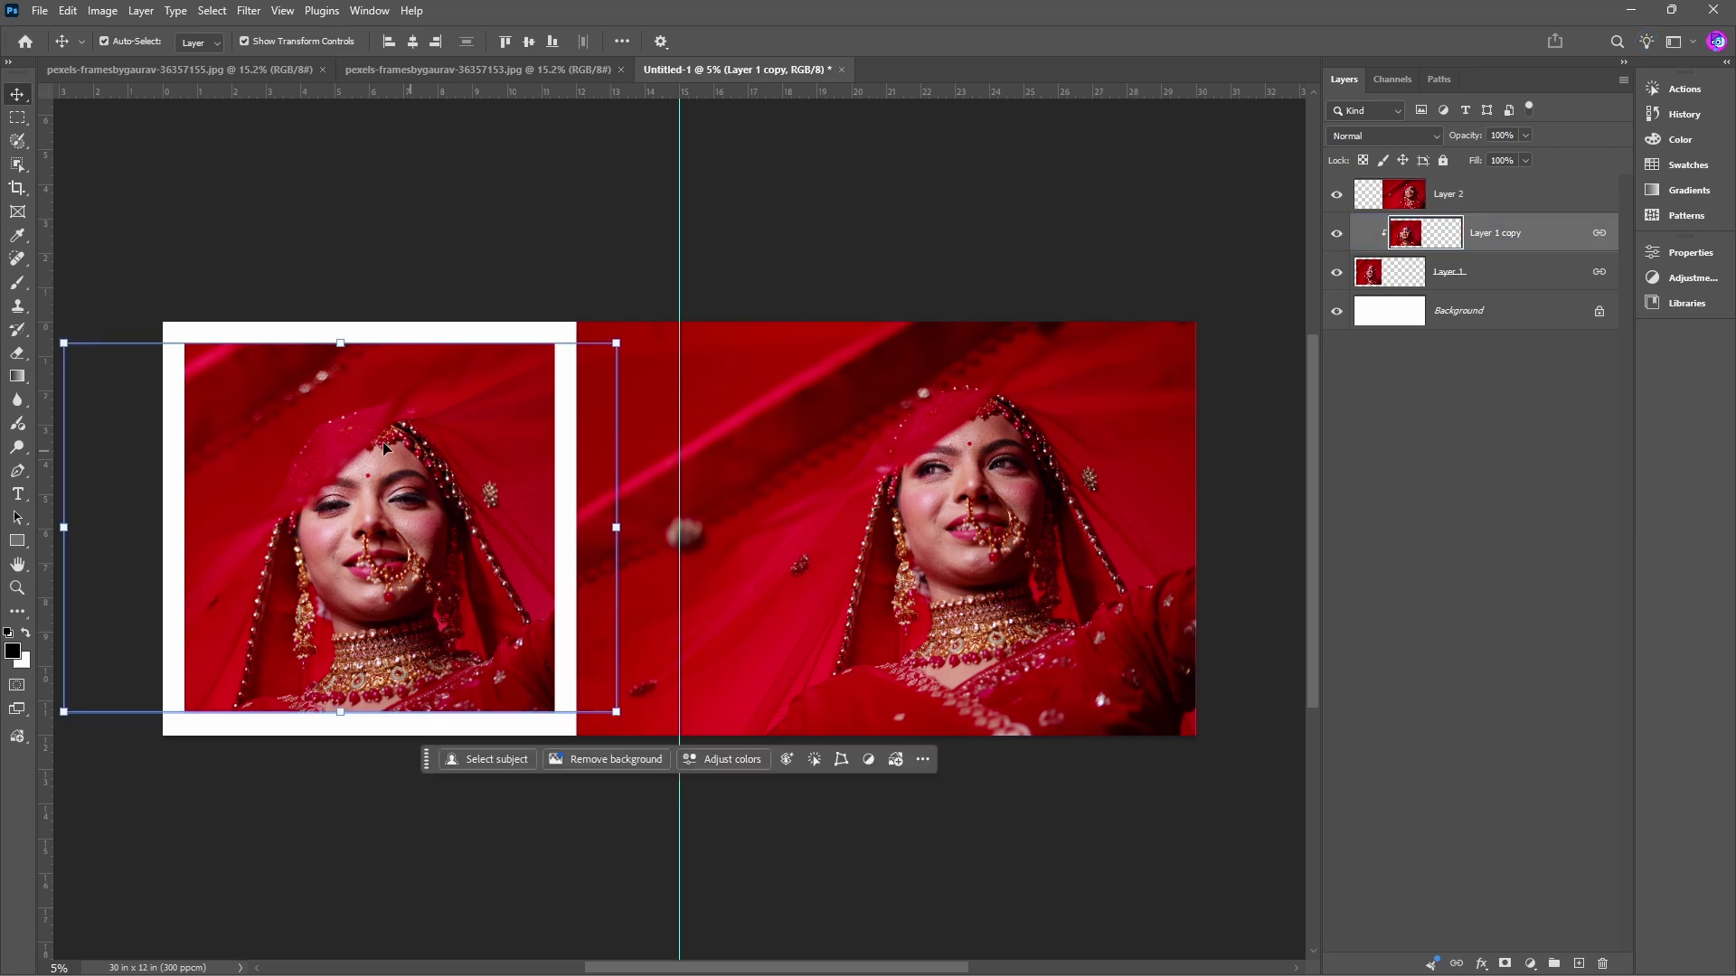
# Duplicate Layer 2 and narrow the original to about 83.38% width so its left edge meets the centre guide.
pyautogui.click(870, 520)
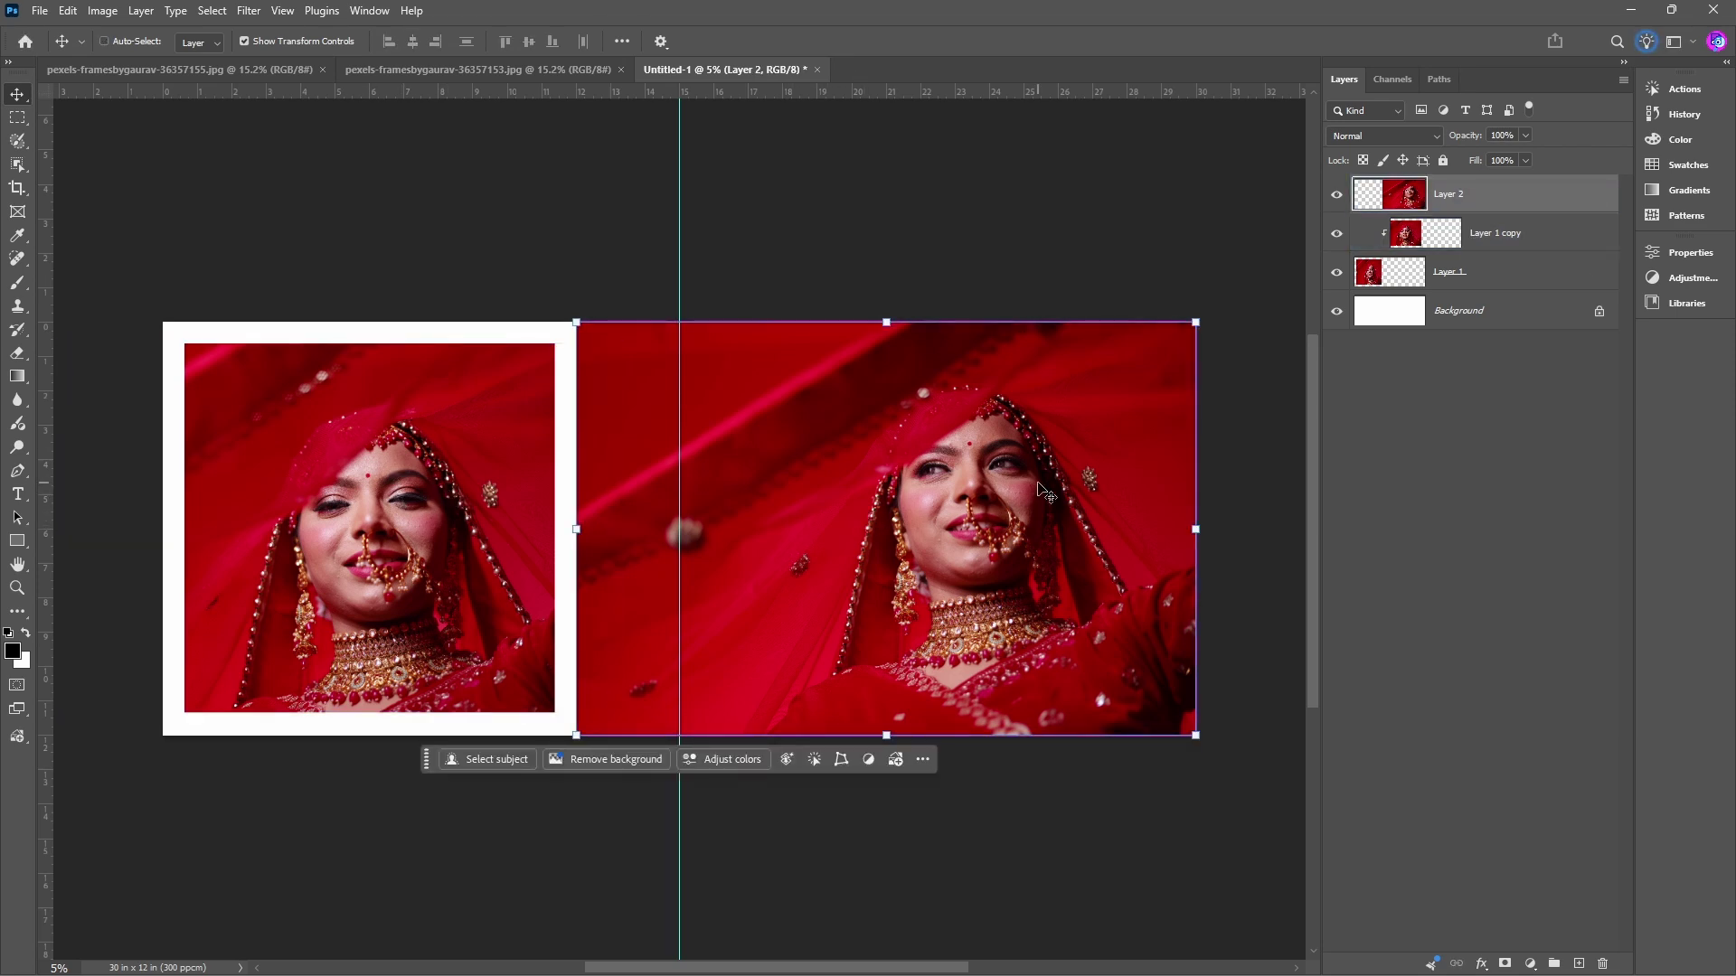
pyautogui.hotkey('ctrl', 'j')
pyautogui.click(1539, 237)
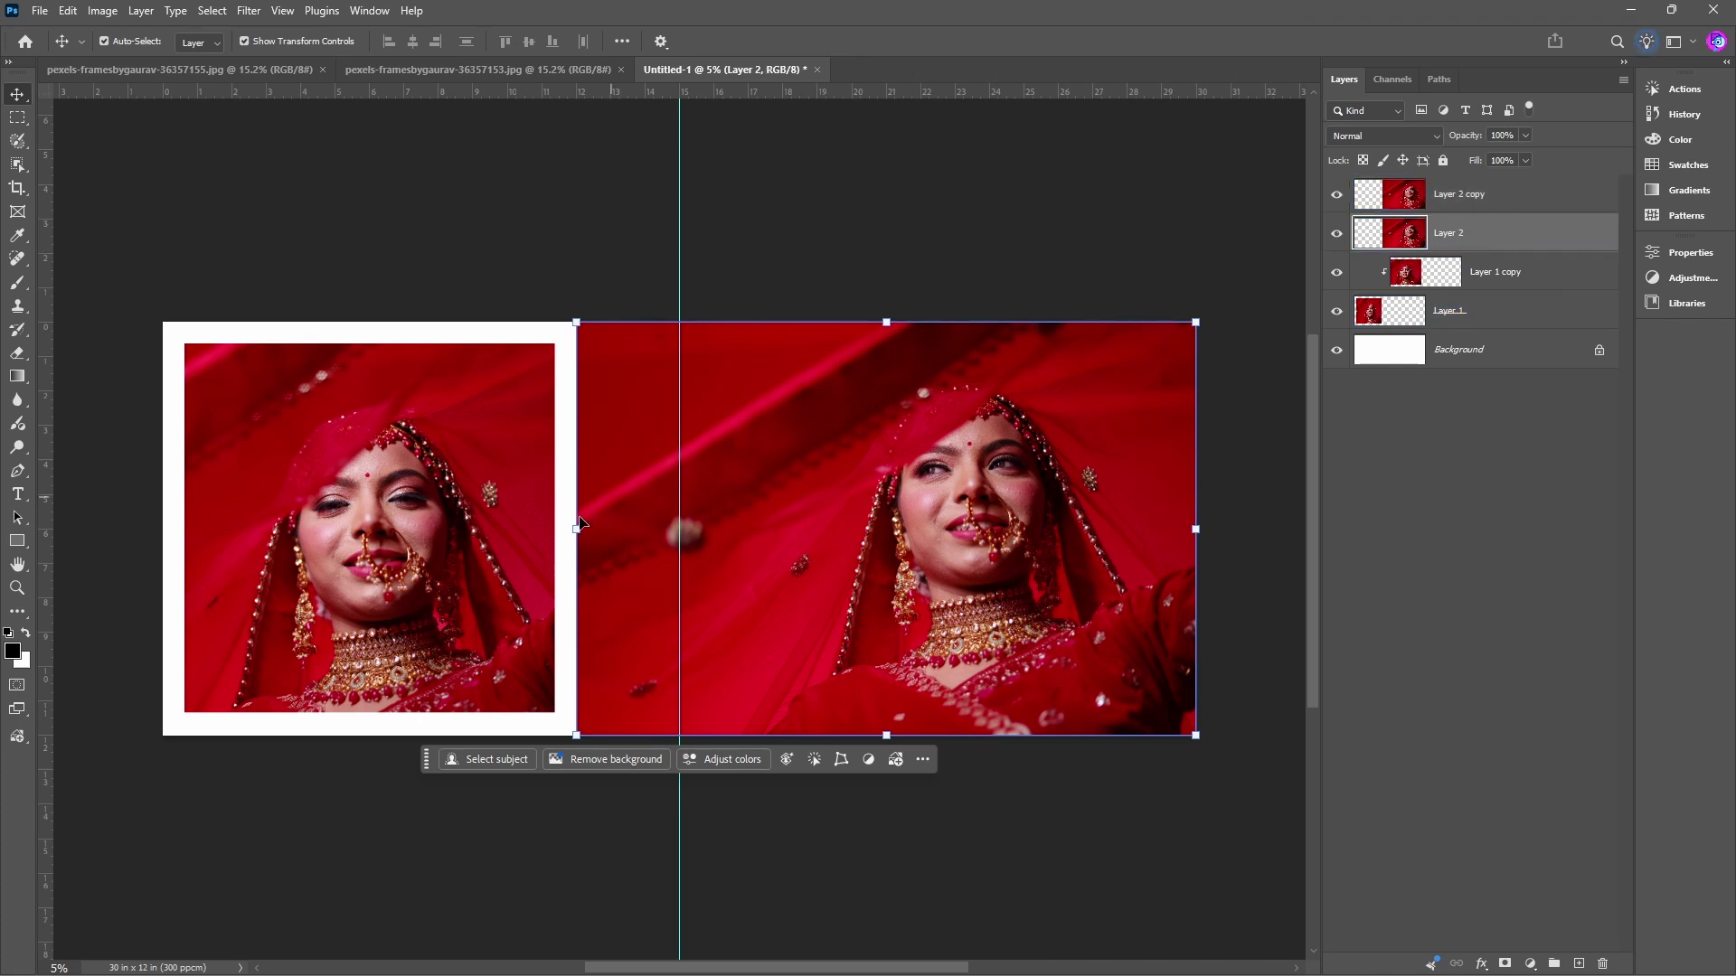
pyautogui.moveTo(583, 529); pyautogui.dragTo(682, 529)
pyautogui.hotkey('ctrl', 'z')
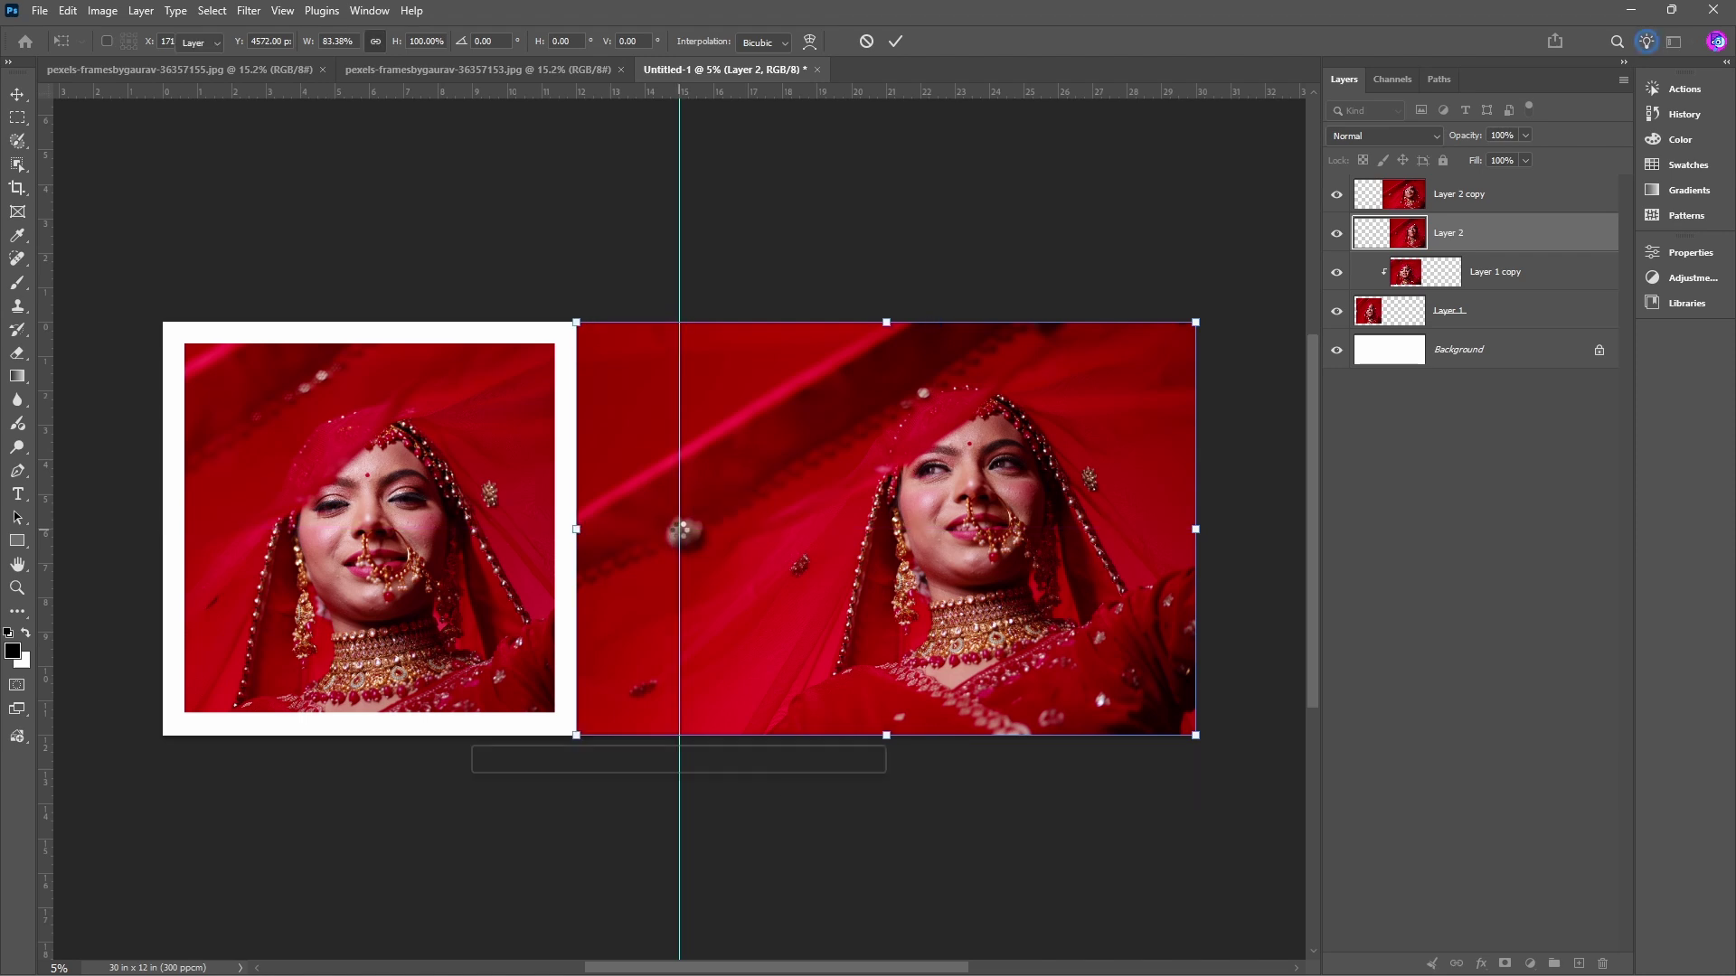
pyautogui.press('Return')
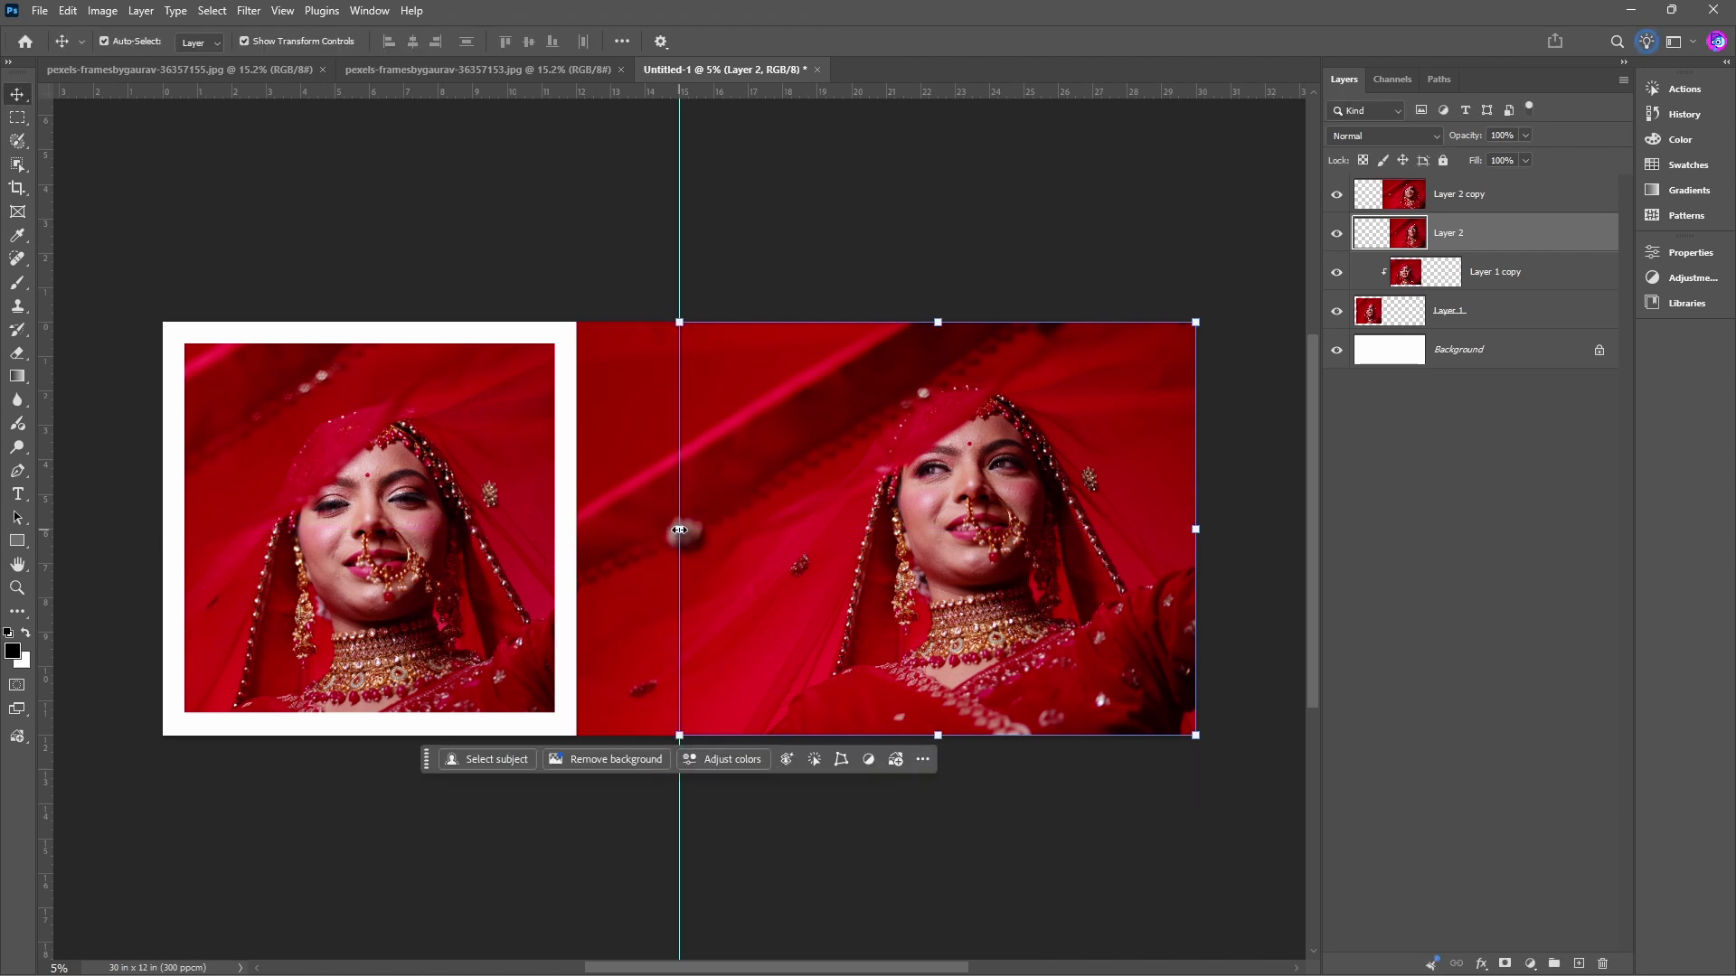
# Clip Layer 2 copy to the narrowed Layer 2 beneath it as a clipping mask.
pyautogui.click(1445, 192)
pyautogui.click(1468, 218)
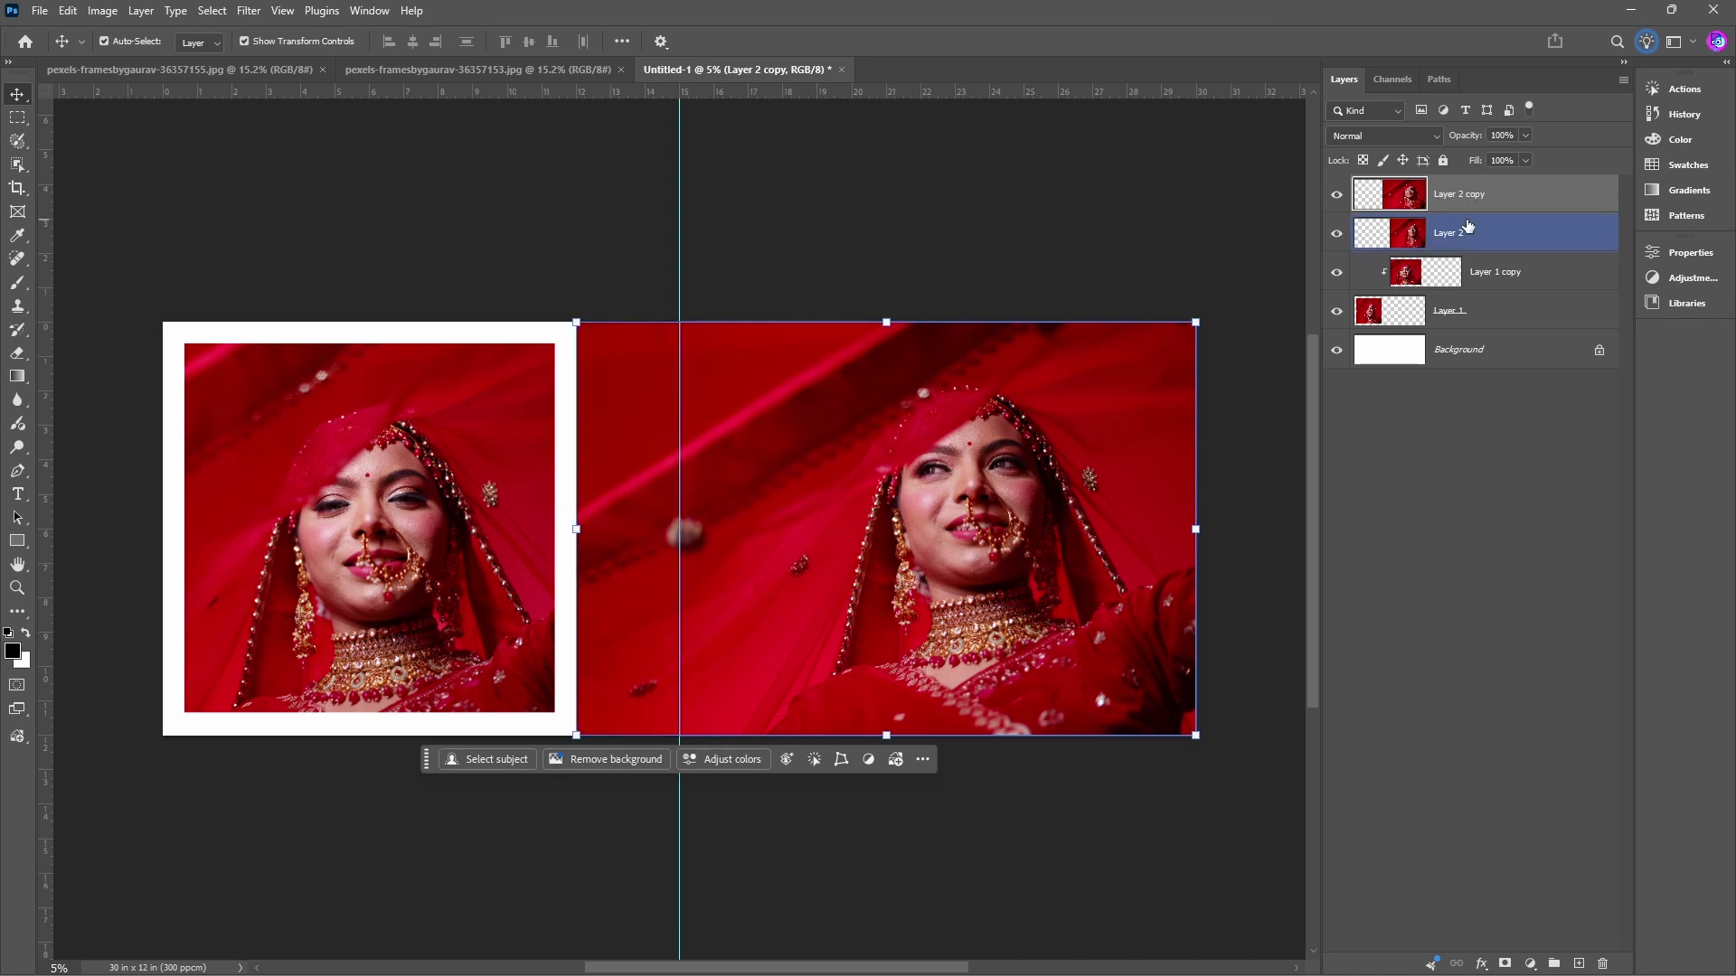
pyautogui.keyDown('shift'); pyautogui.click(1467, 212); pyautogui.keyUp('shift')
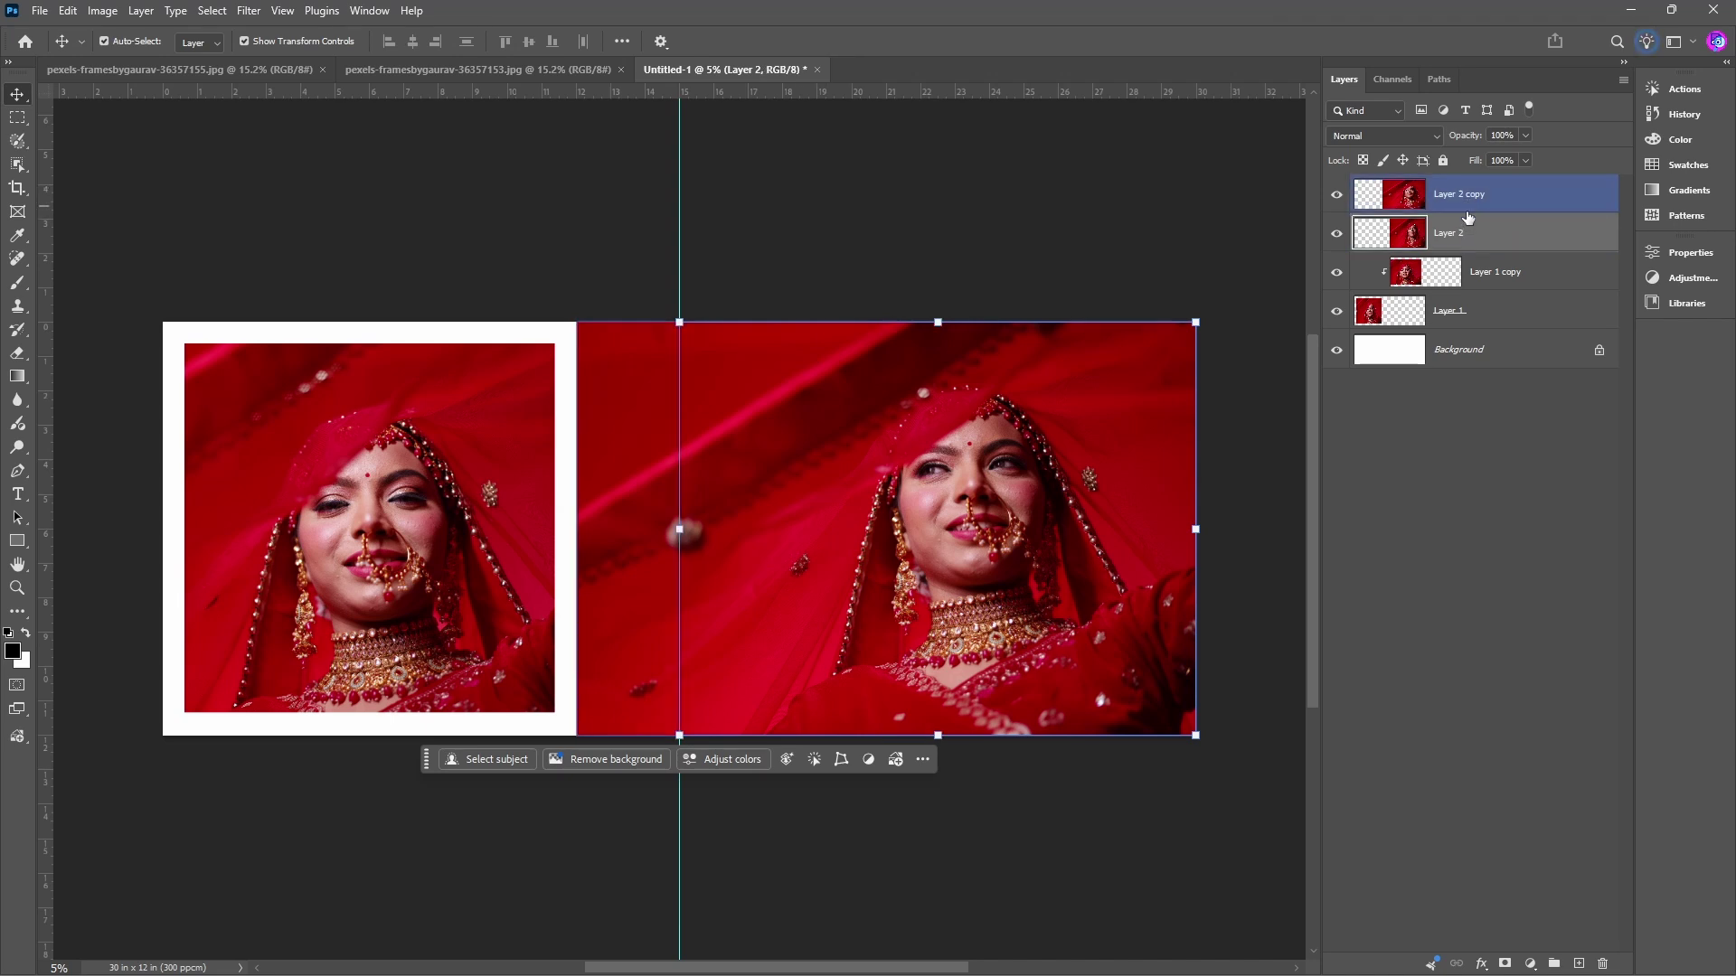
pyautogui.moveTo(1467, 218); pyautogui.dragTo(1468, 210)
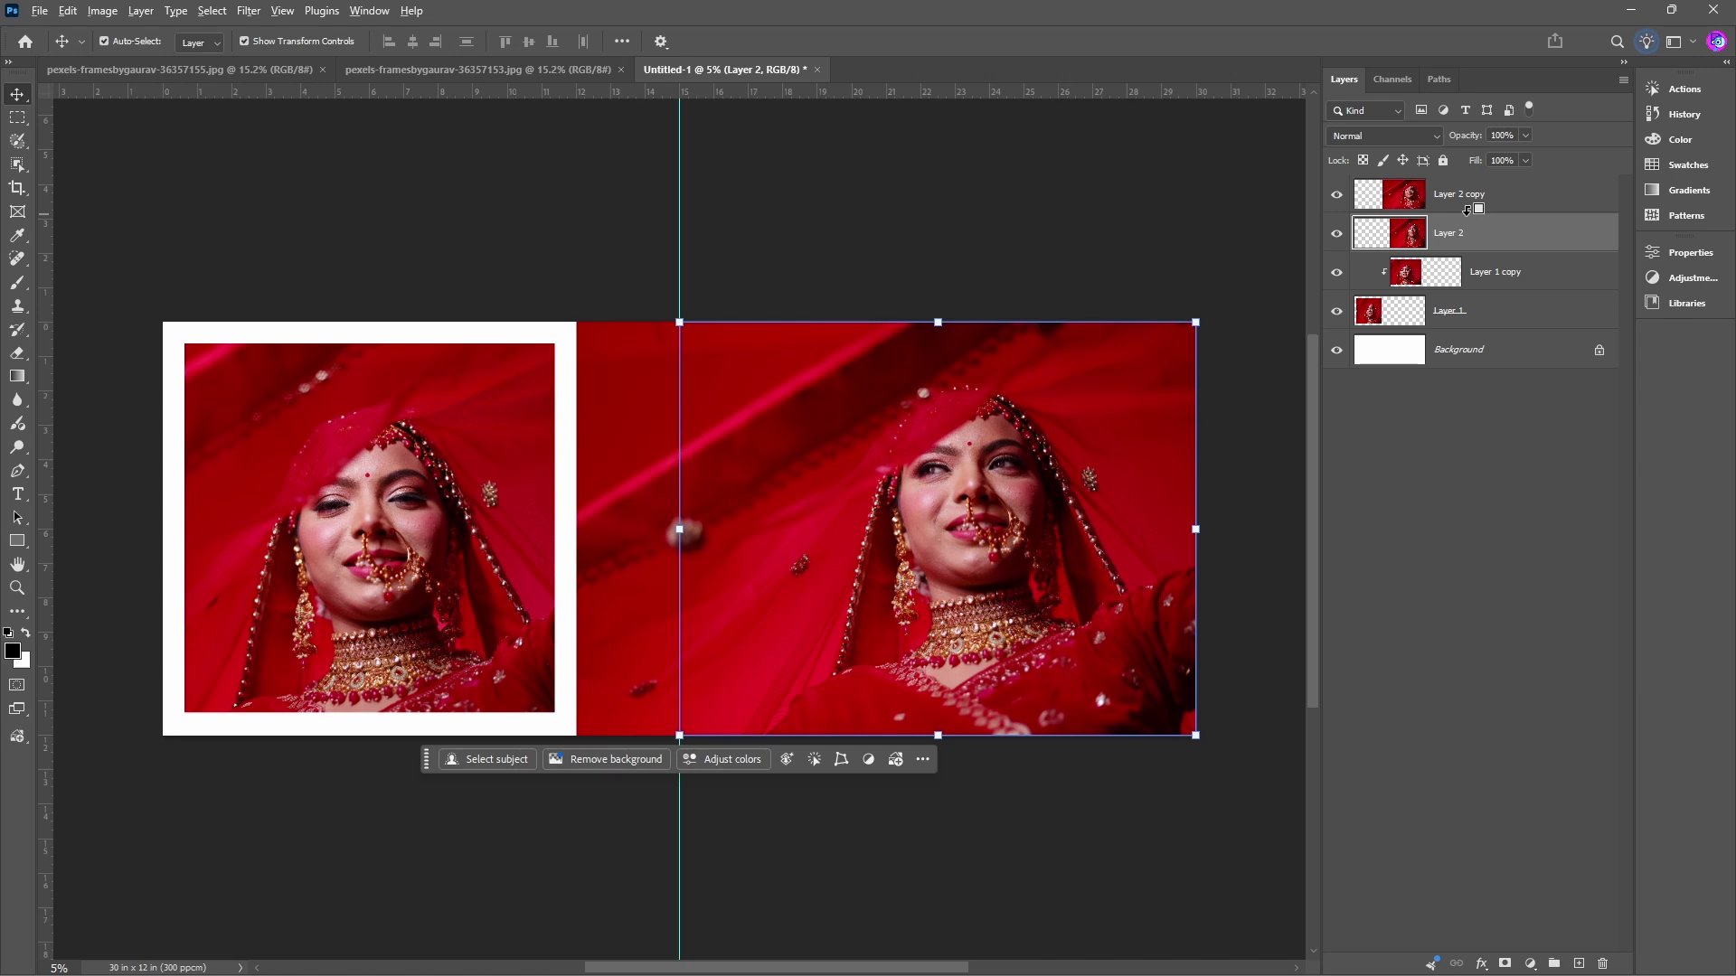
pyautogui.keyDown('alt'); pyautogui.click(1467, 210); pyautogui.keyUp('alt')
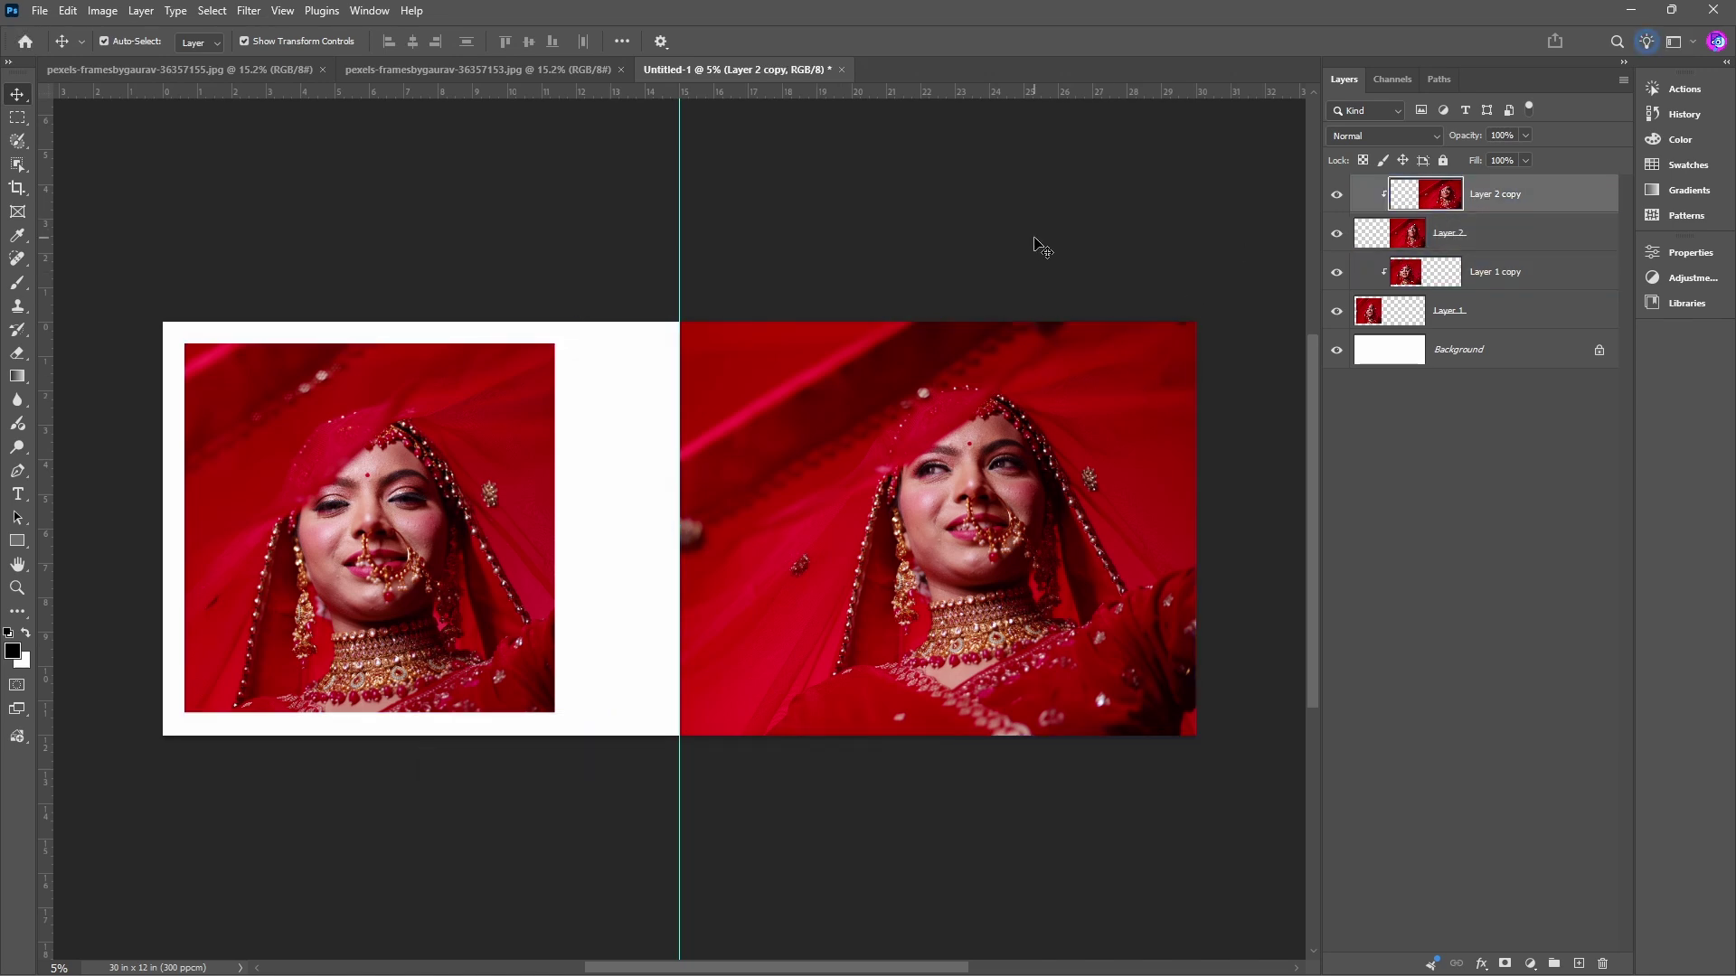
pyautogui.click(1076, 424)
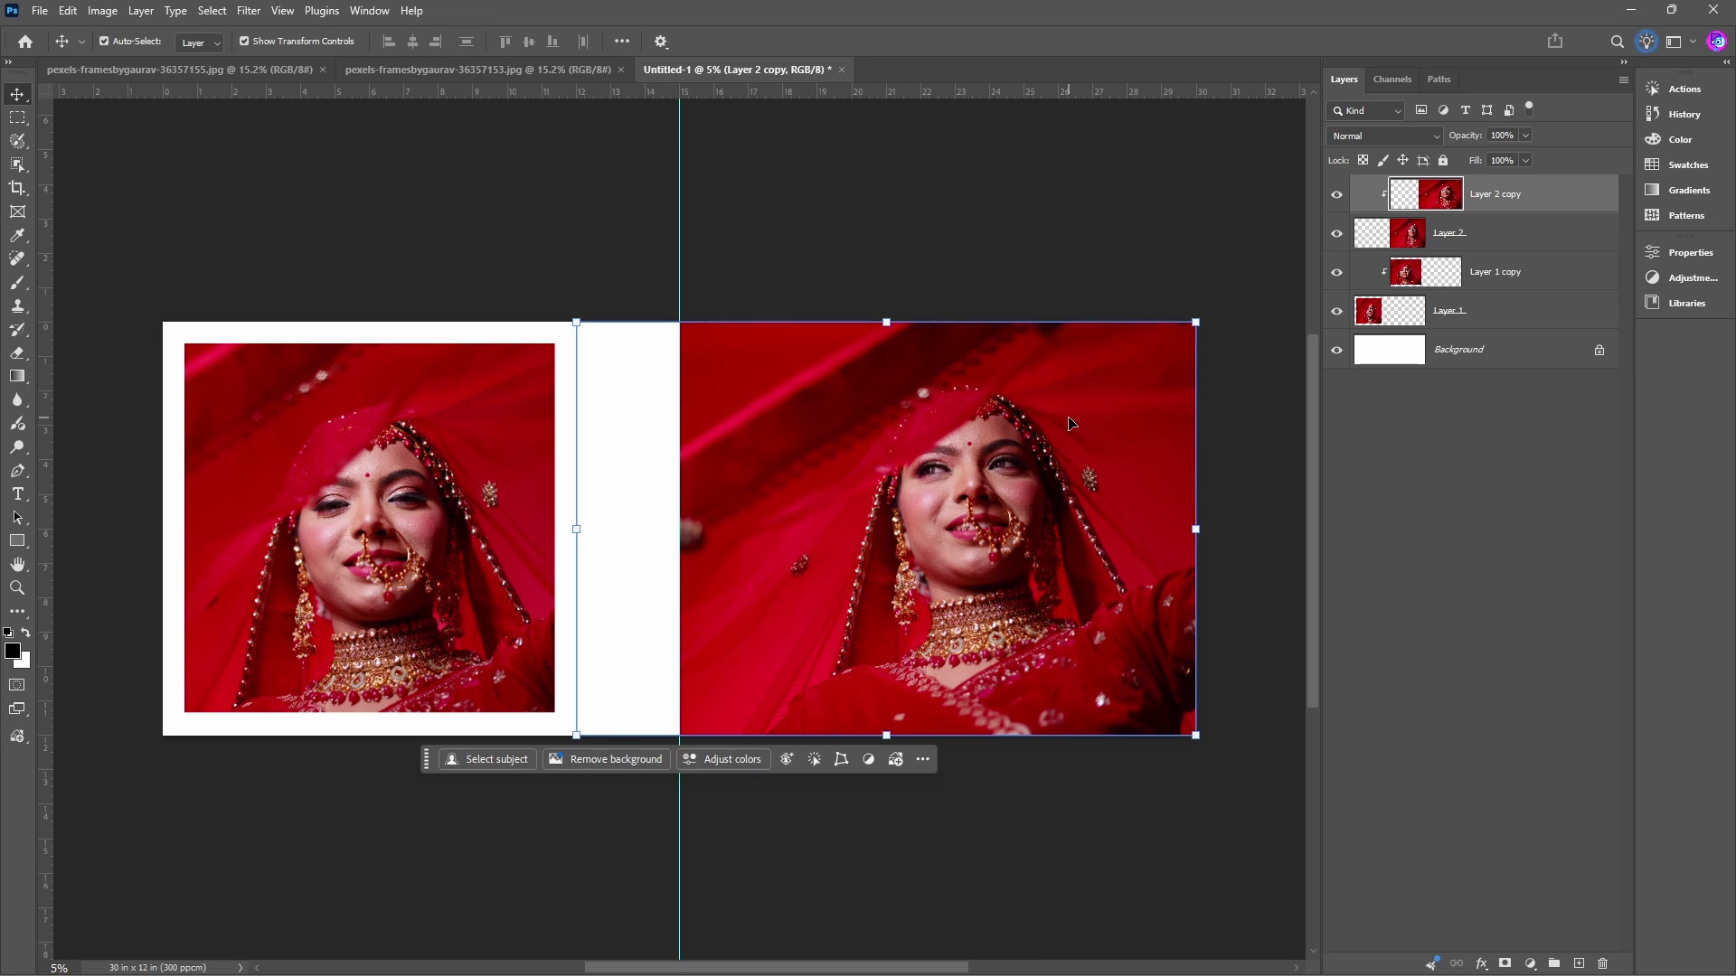
pyautogui.click(957, 213)
# Unlink Layer 1 from its clipped copy.
pyautogui.click(680, 533)
pyautogui.click(512, 407)
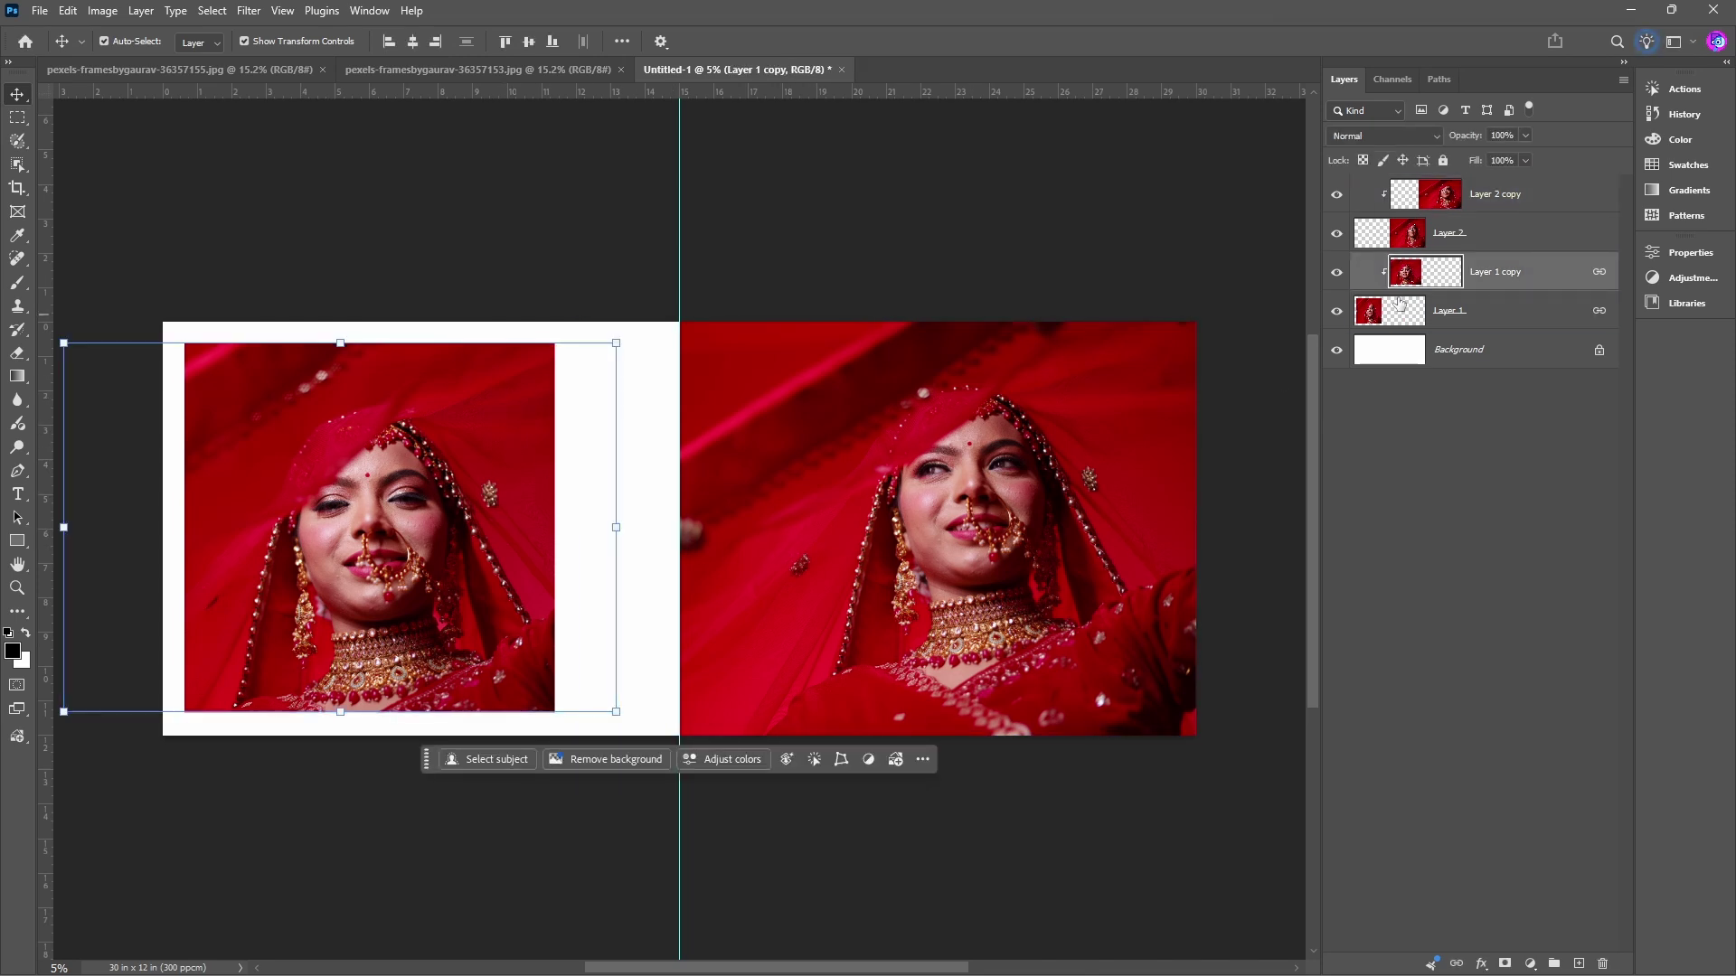
pyautogui.click(1411, 319)
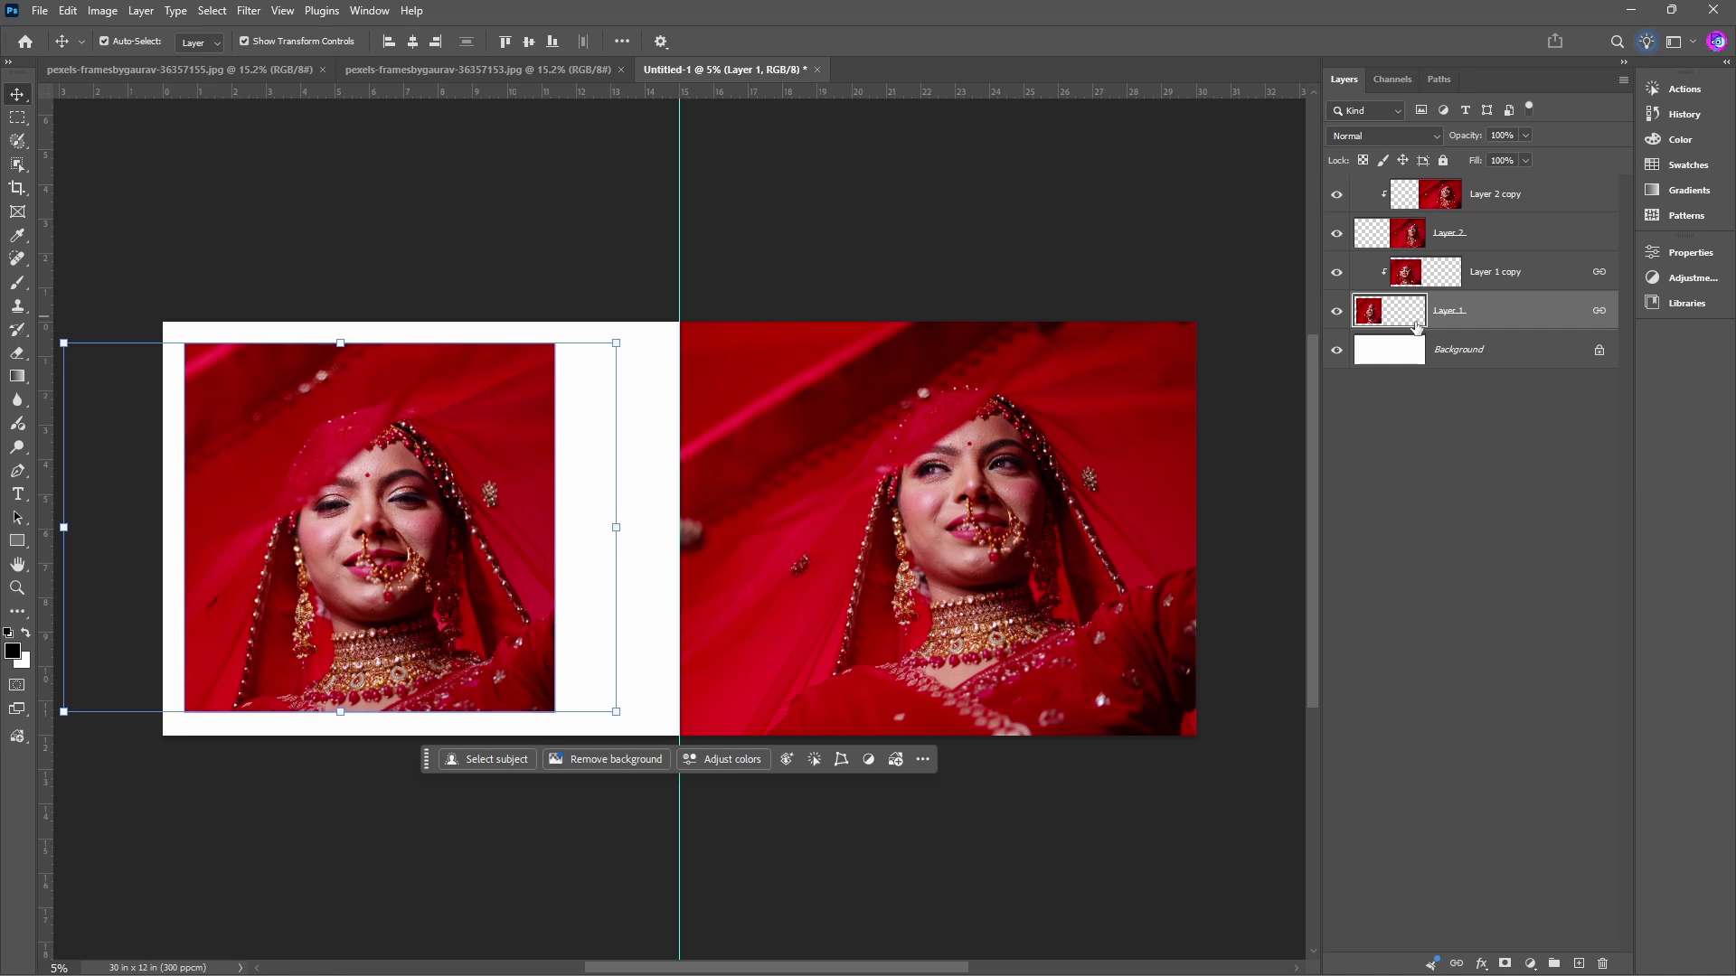
pyautogui.click(1458, 963)
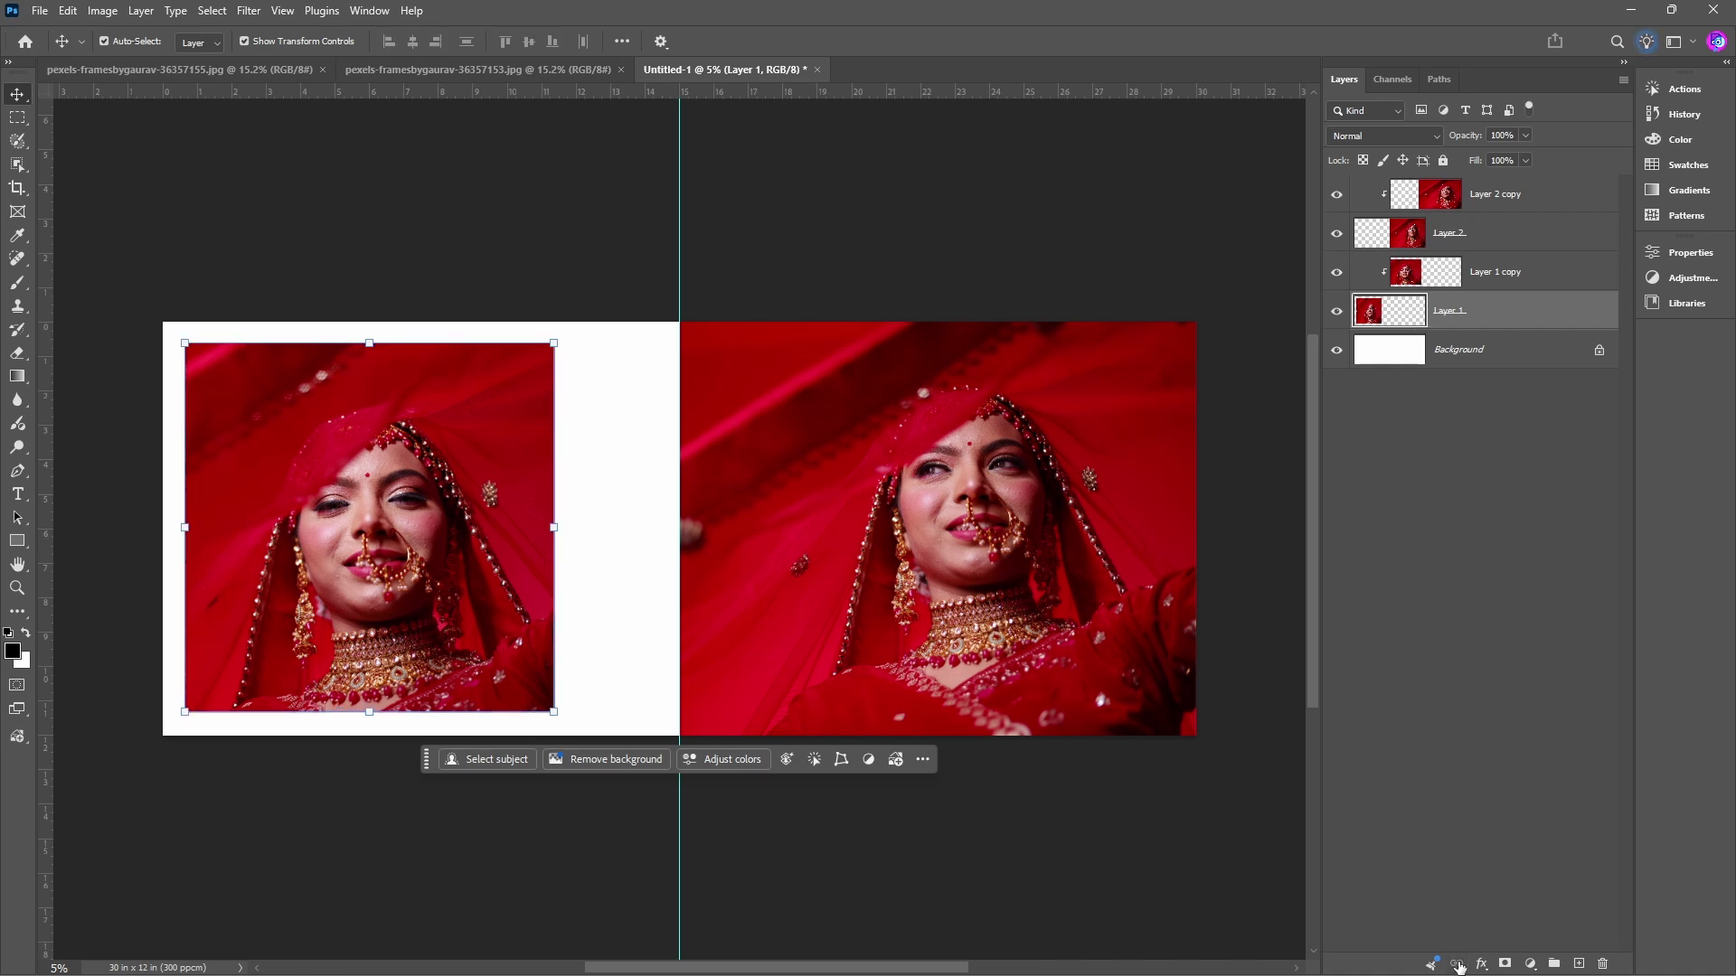
# Stretch Layer 1 rightward to about 127.59% width, leaving an even white margin before the centre guide.
pyautogui.click(1490, 277)
pyautogui.click(1501, 319)
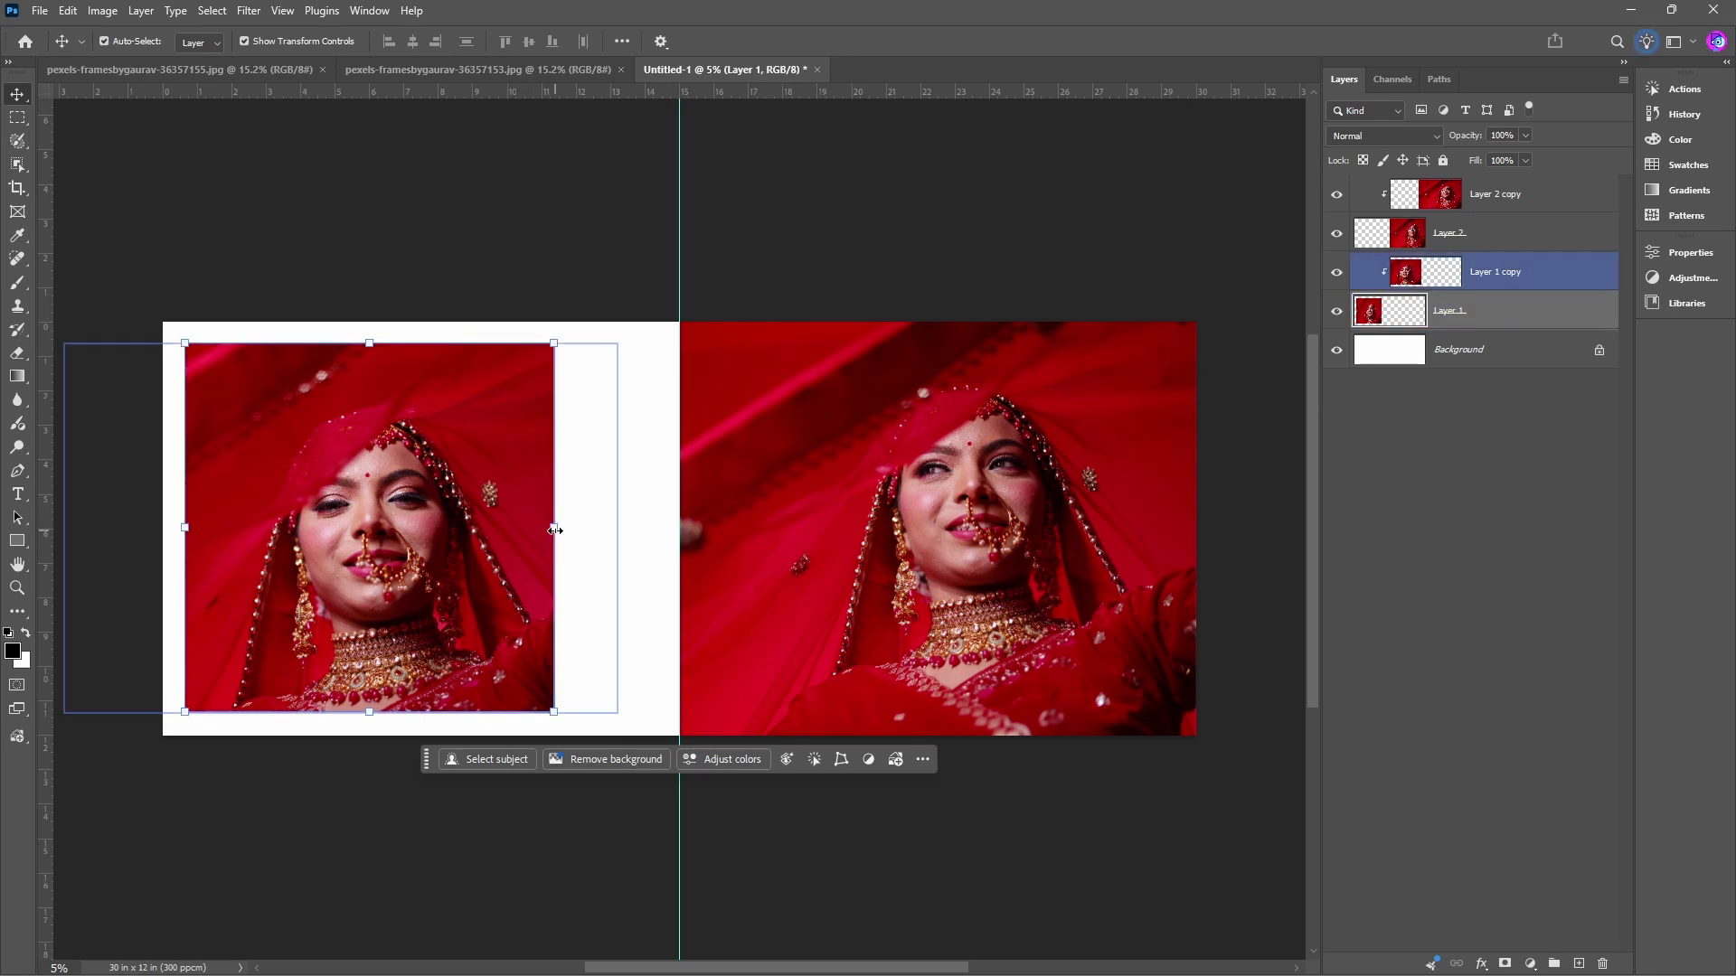
pyautogui.moveTo(554, 526); pyautogui.dragTo(657, 522)
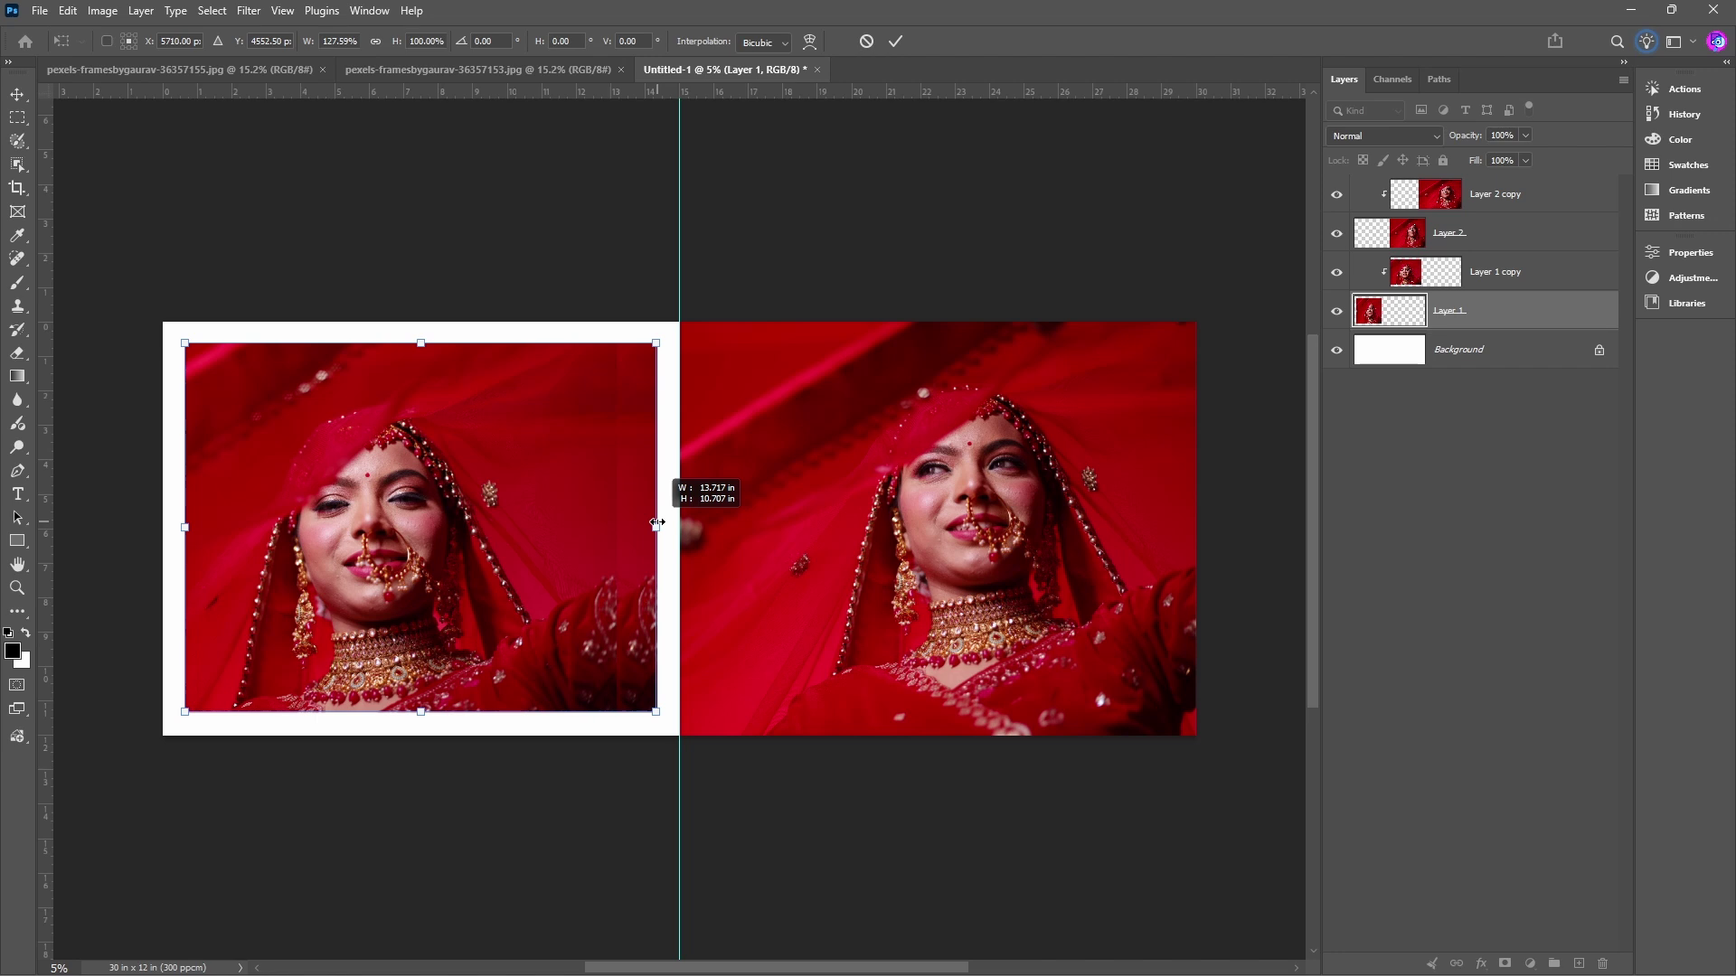
pyautogui.press('Return')
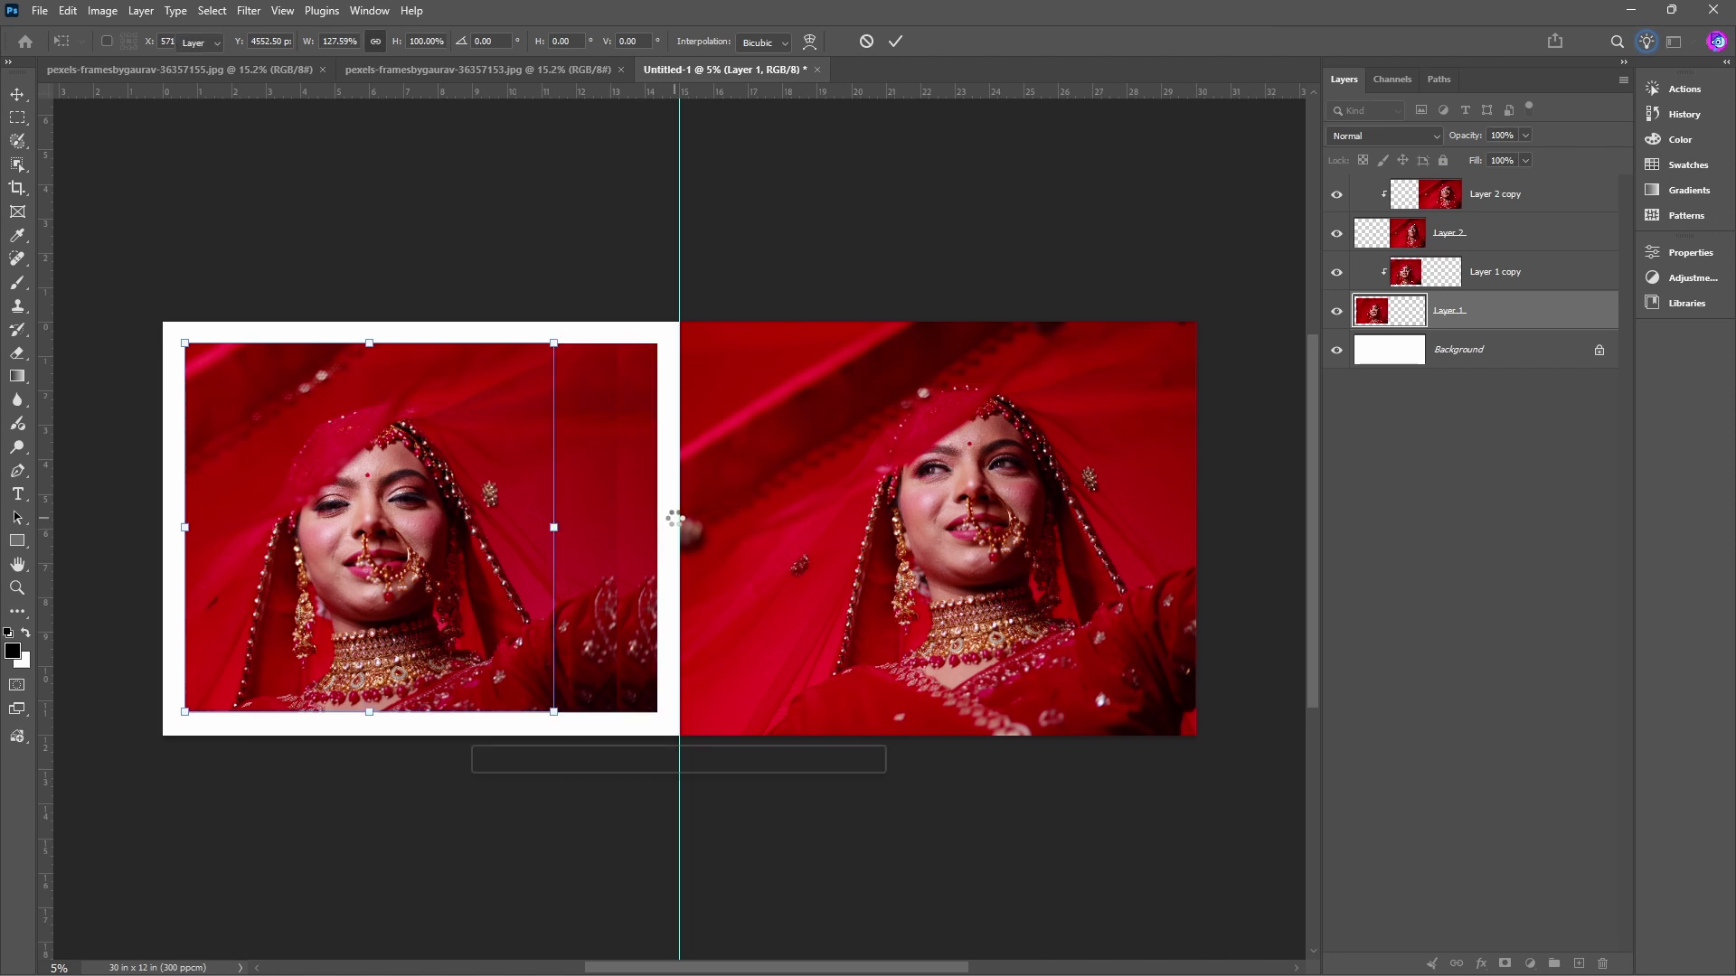
# Shift the clipped Layer 1 copy to the right to centre the bride within the widened frame.
pyautogui.click(511, 490)
pyautogui.moveTo(511, 490); pyautogui.dragTo(539, 496)
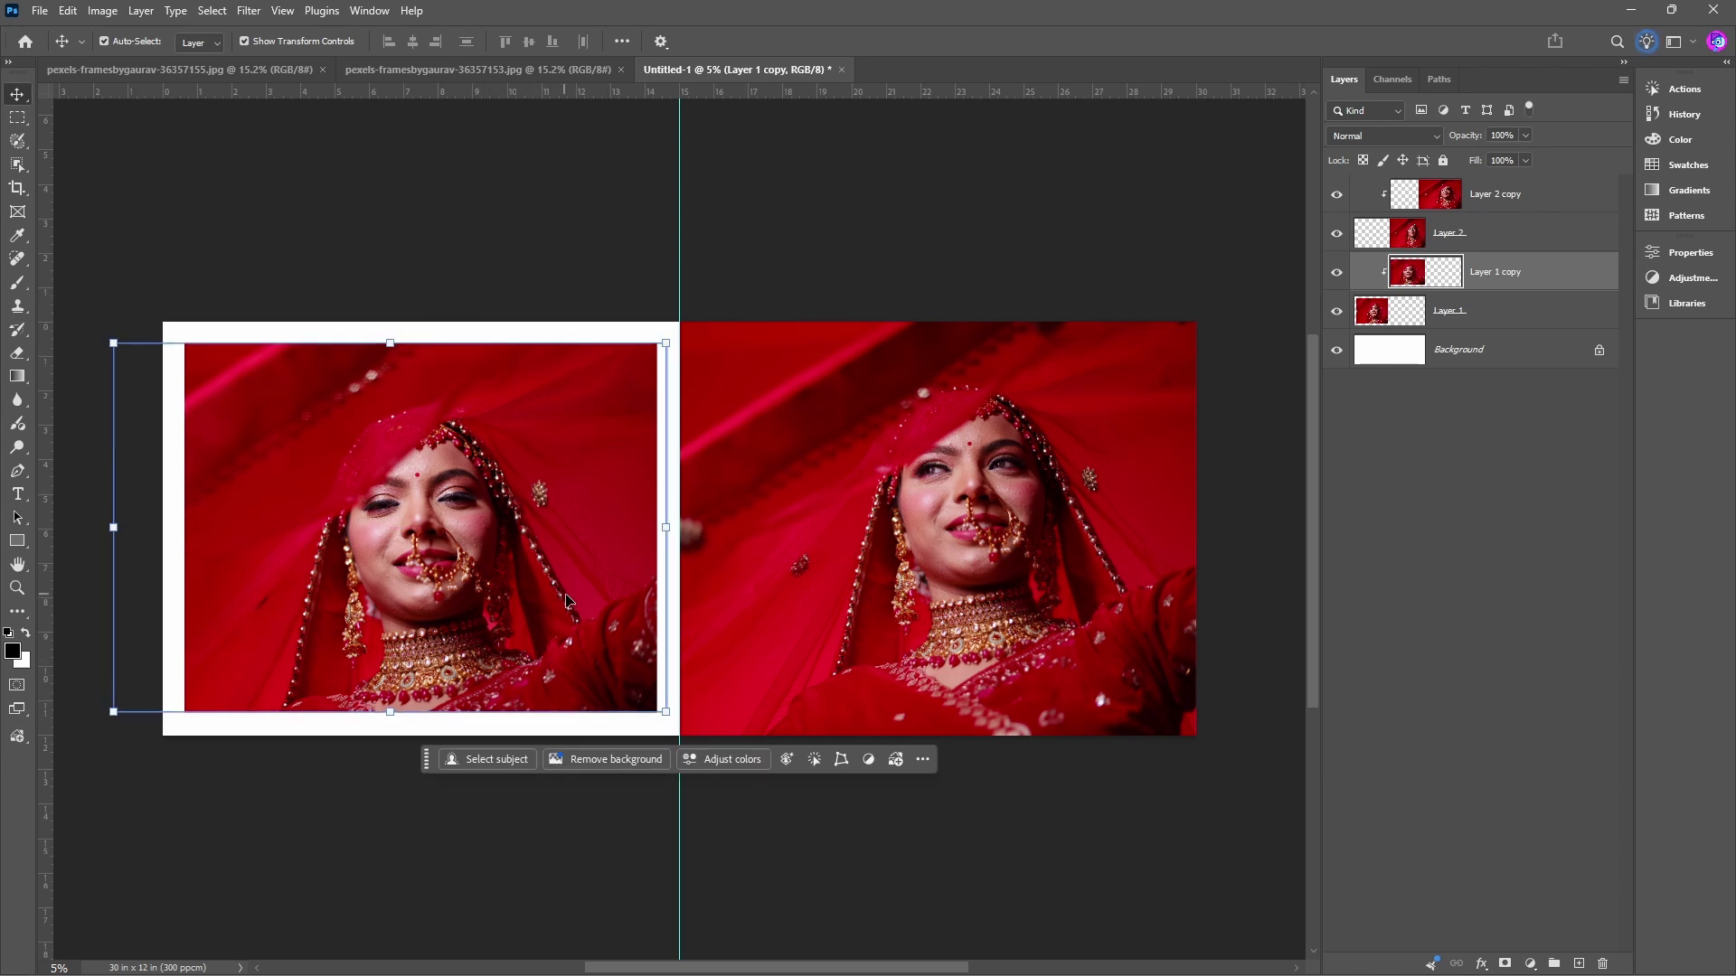
pyautogui.click(1399, 314)
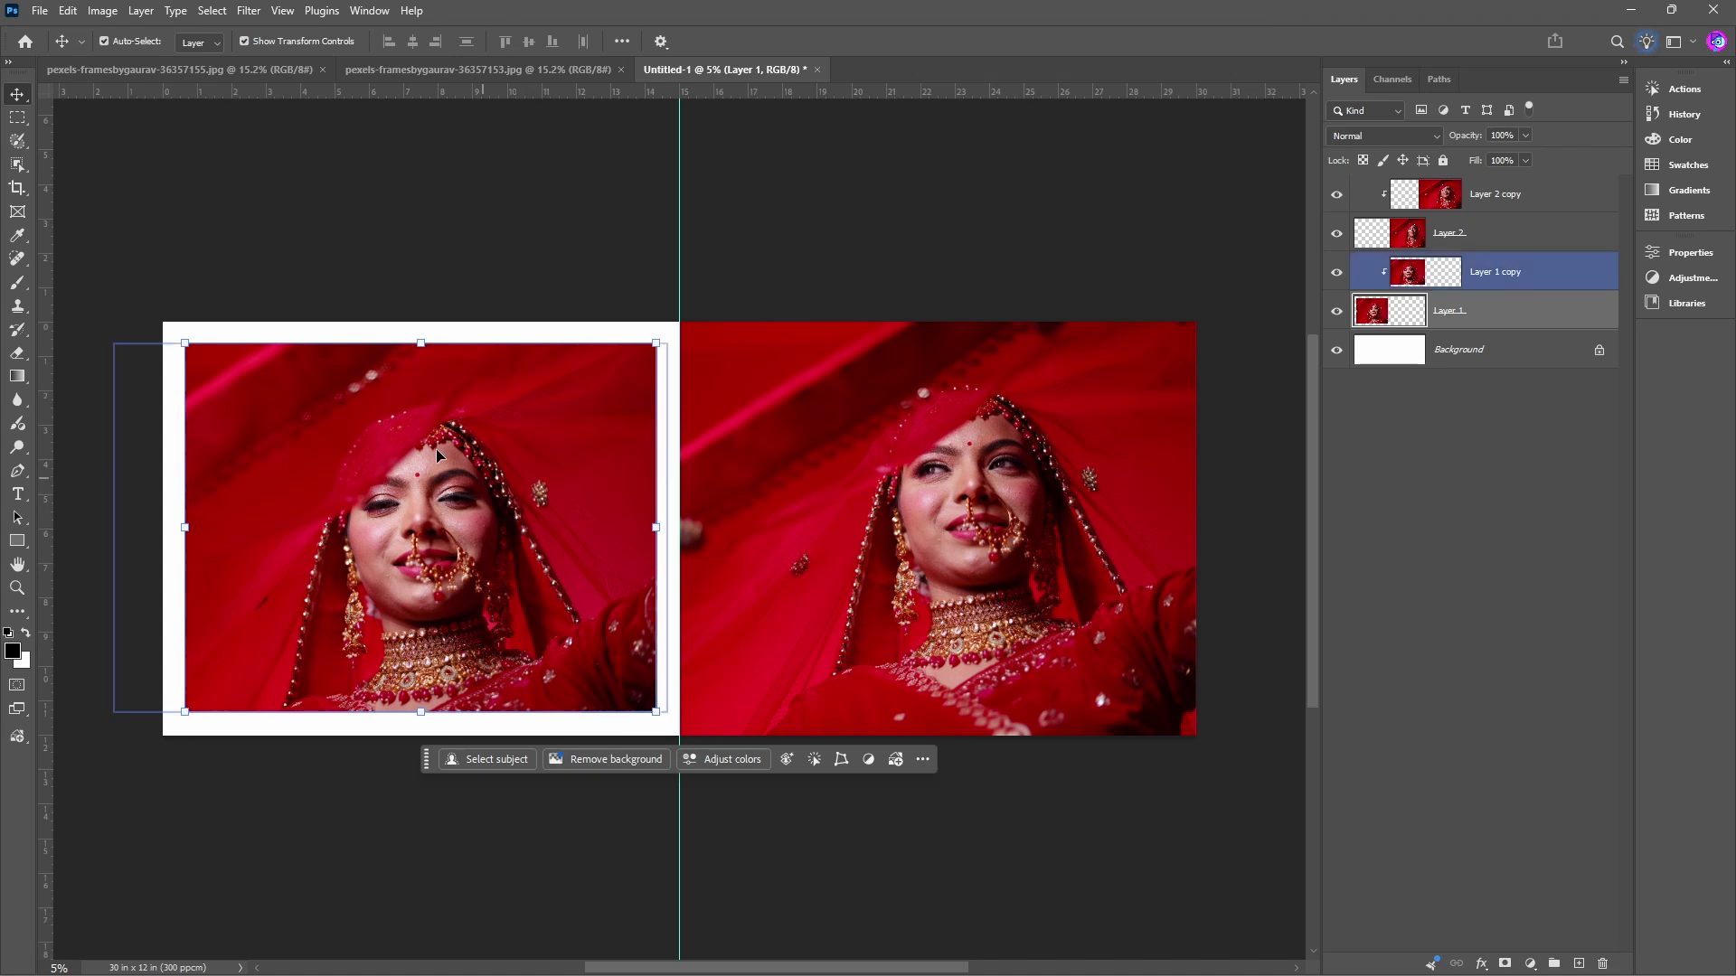
pyautogui.moveTo(452, 411); pyautogui.dragTo(471, 418)
pyautogui.moveTo(472, 413); pyautogui.dragTo(472, 409)
# Turn the Layer 1 base solid black by reducing its Lightness to the minimum with Hue/Saturation.
pyautogui.click(1387, 311)
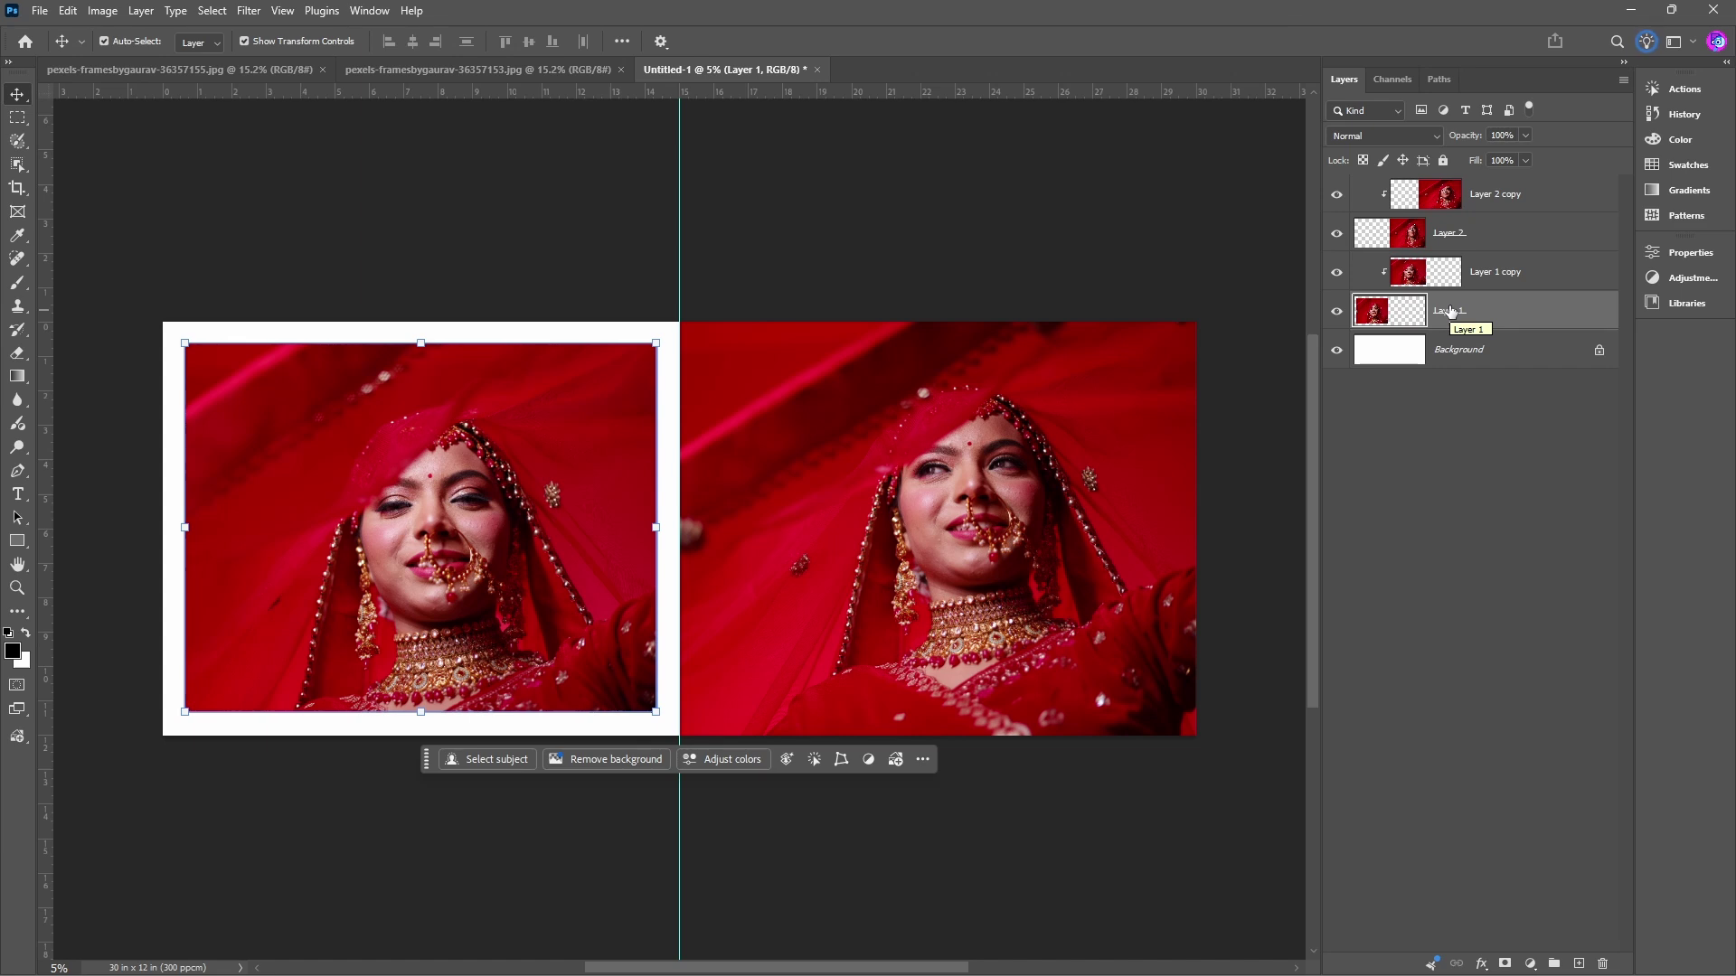
pyautogui.hotkey('ctrl', 'u')
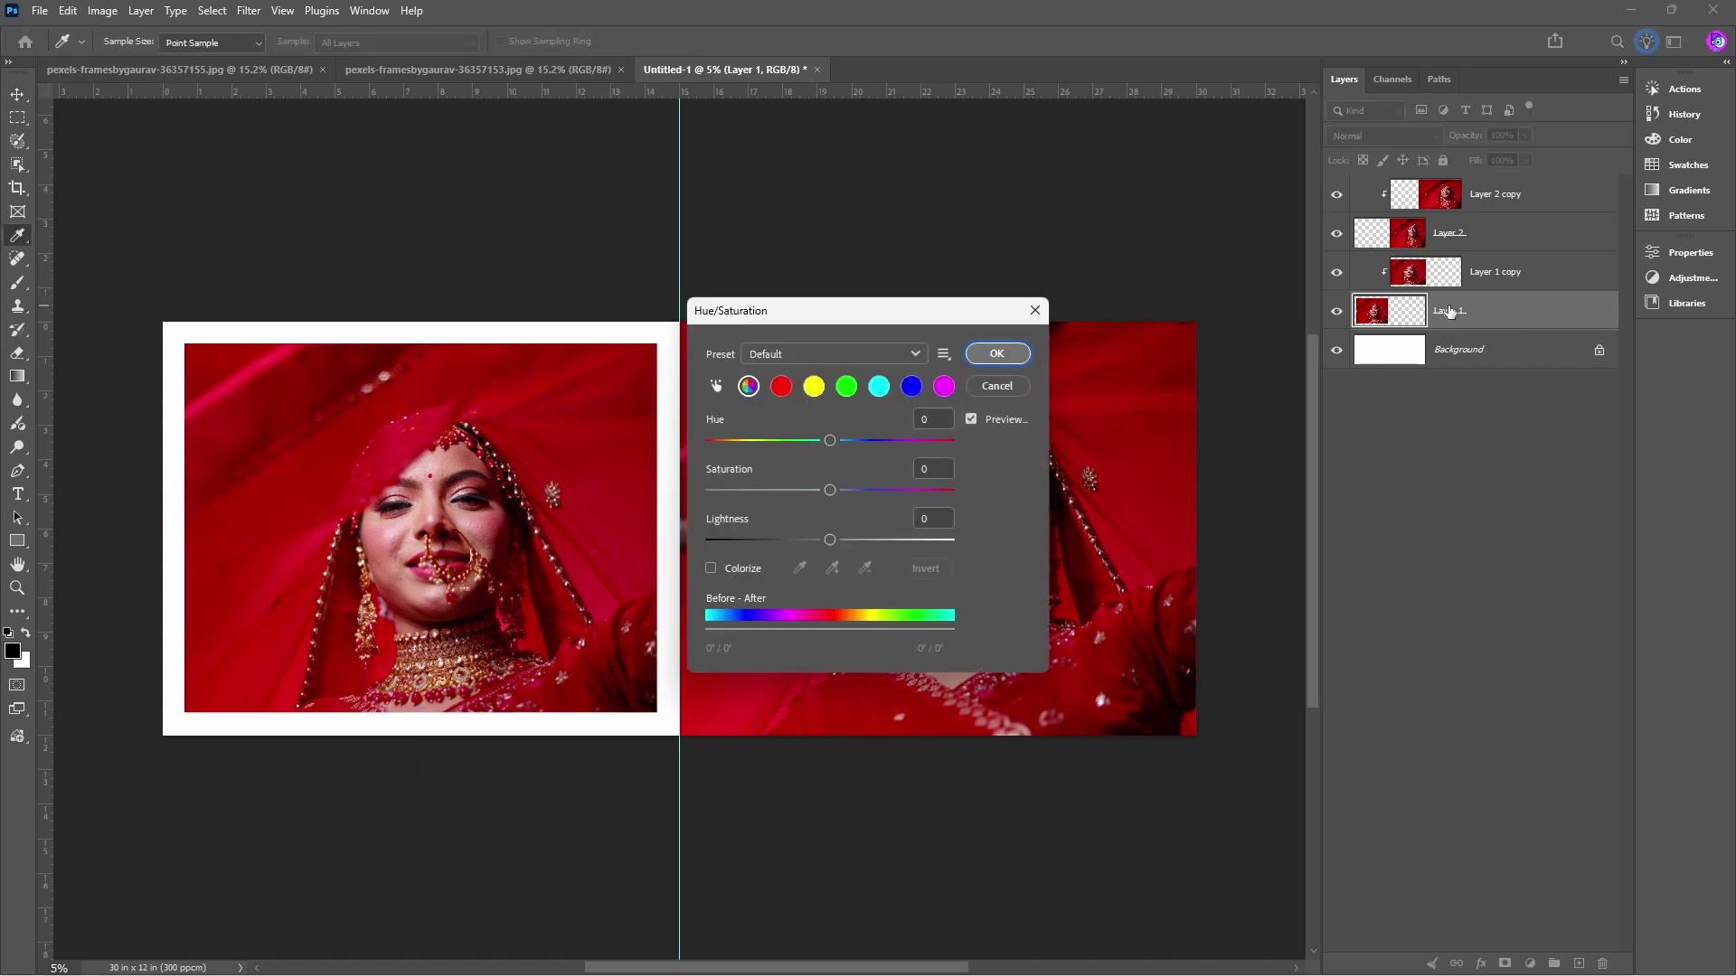
pyautogui.moveTo(829, 540); pyautogui.dragTo(651, 531)
pyautogui.click(1006, 362)
pyautogui.press('v')
# Scale Layer 1 copy to about 100.64% and nudge it down 20 px so it fully covers the black frame.
pyautogui.click(202, 513)
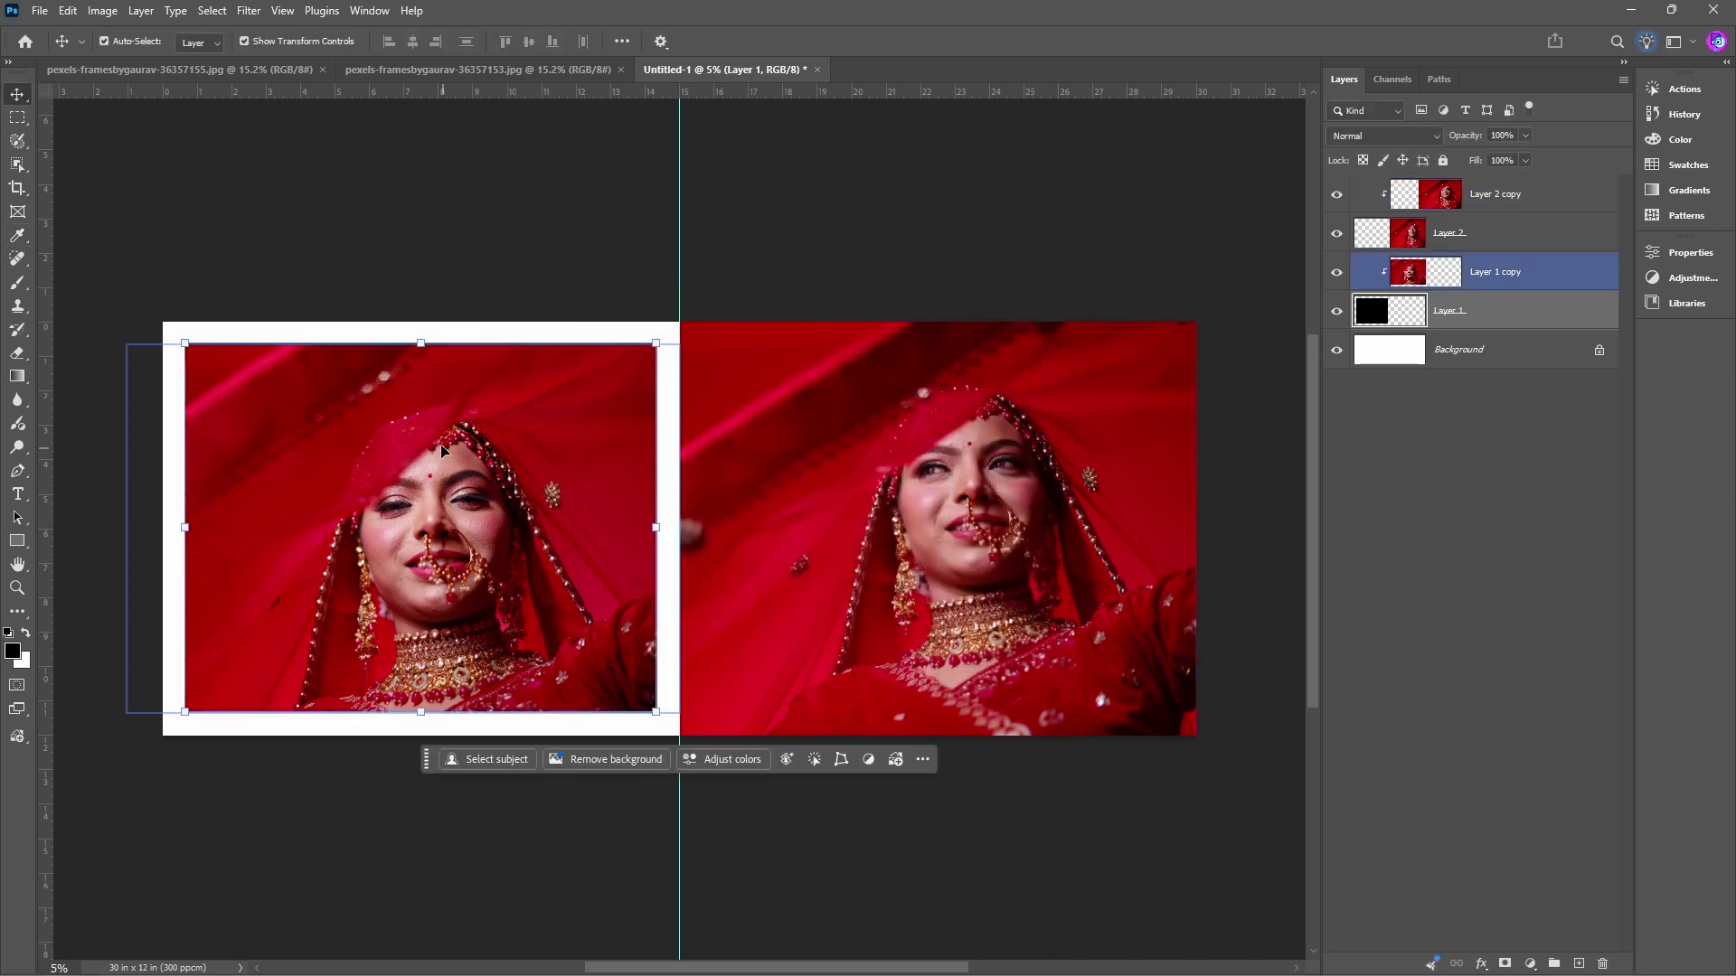
pyautogui.moveTo(441, 449)
pyautogui.mouseDown()
pyautogui.moveTo(442, 465)
pyautogui.moveTo(446, 444)
pyautogui.mouseUp()
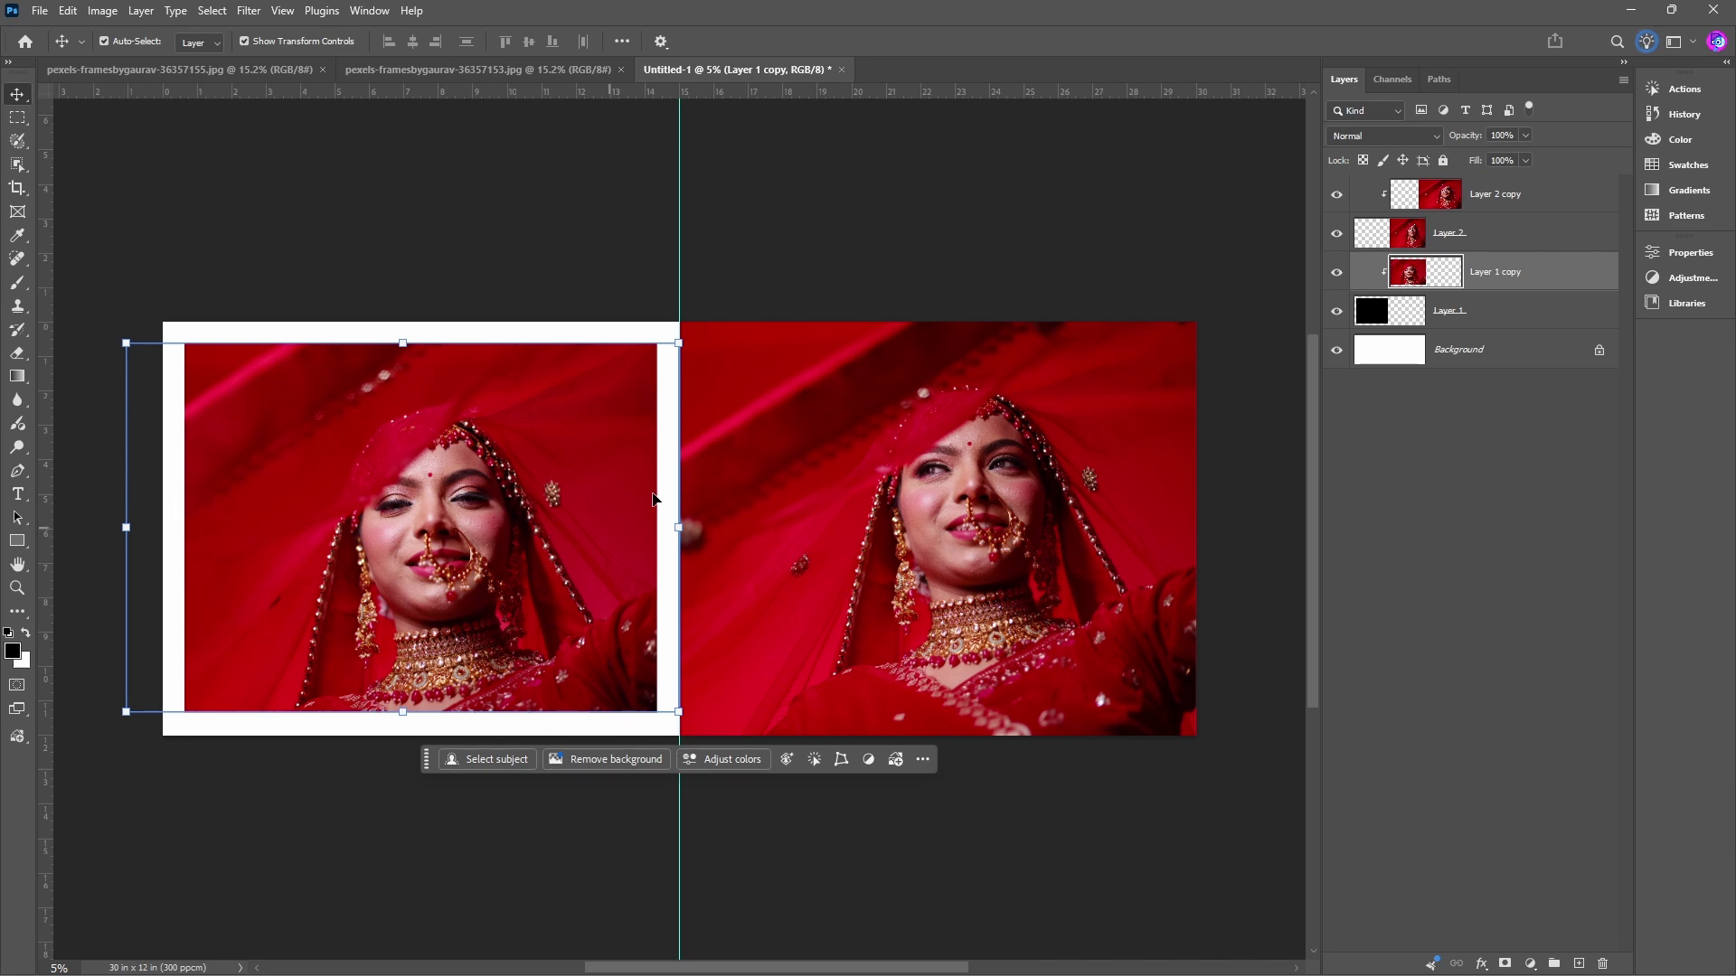
pyautogui.click(679, 344)
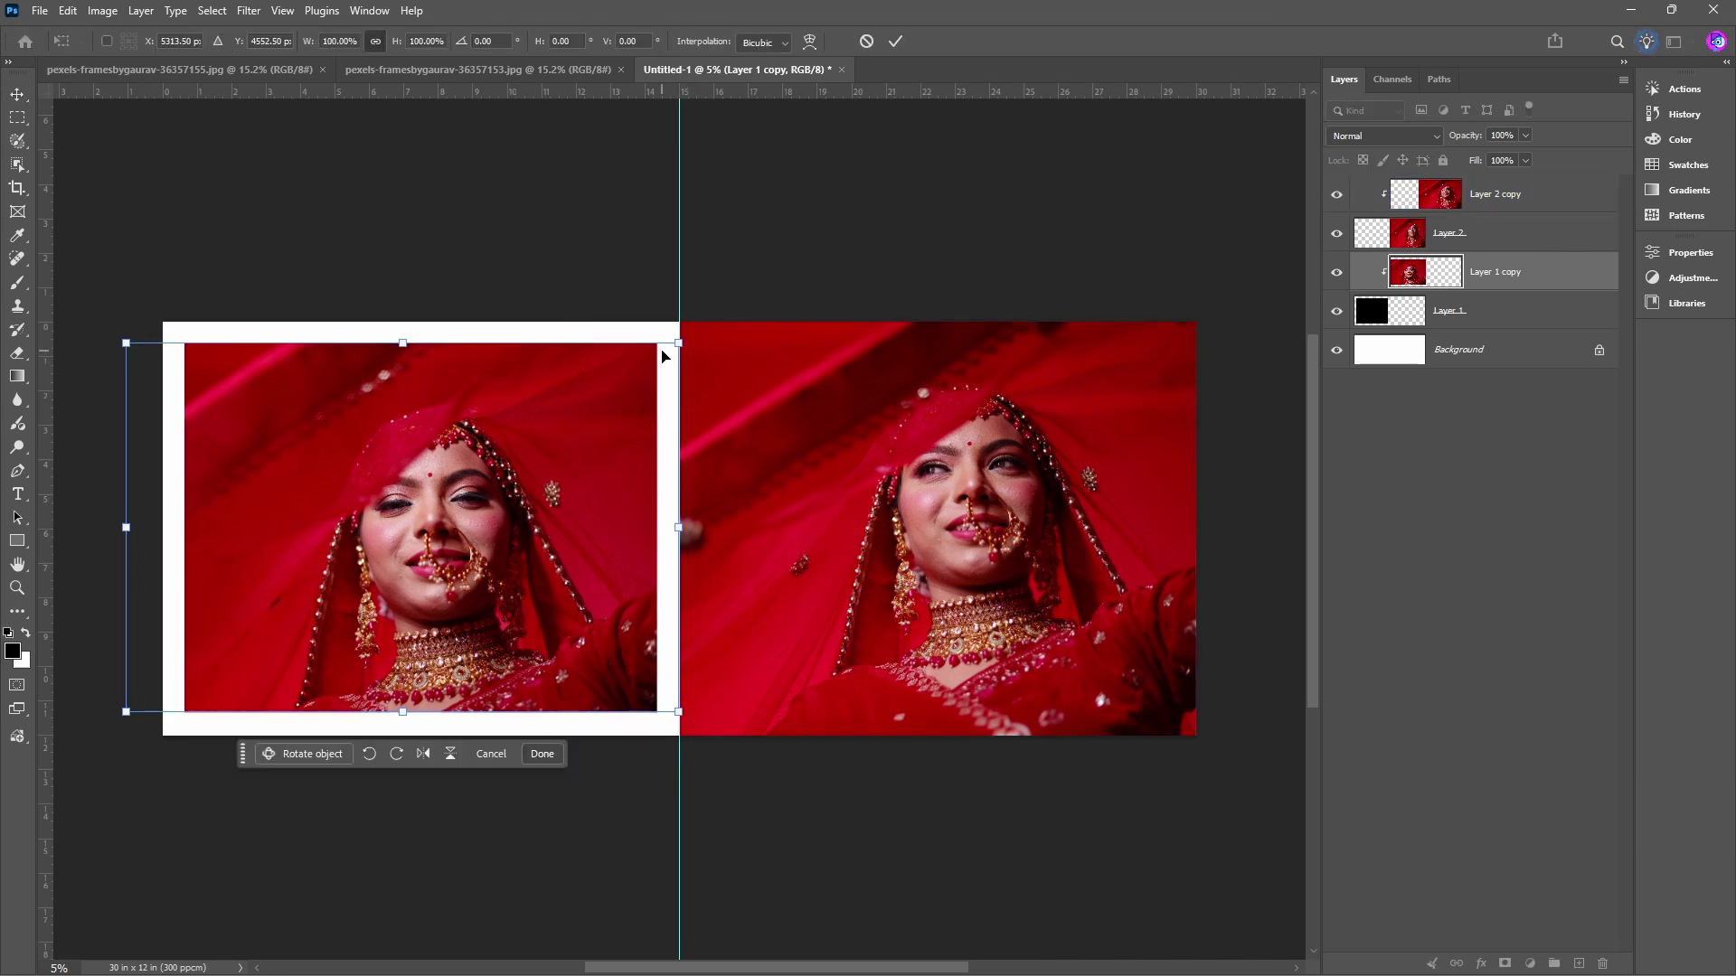
pyautogui.moveTo(673, 343); pyautogui.dragTo(677, 341)
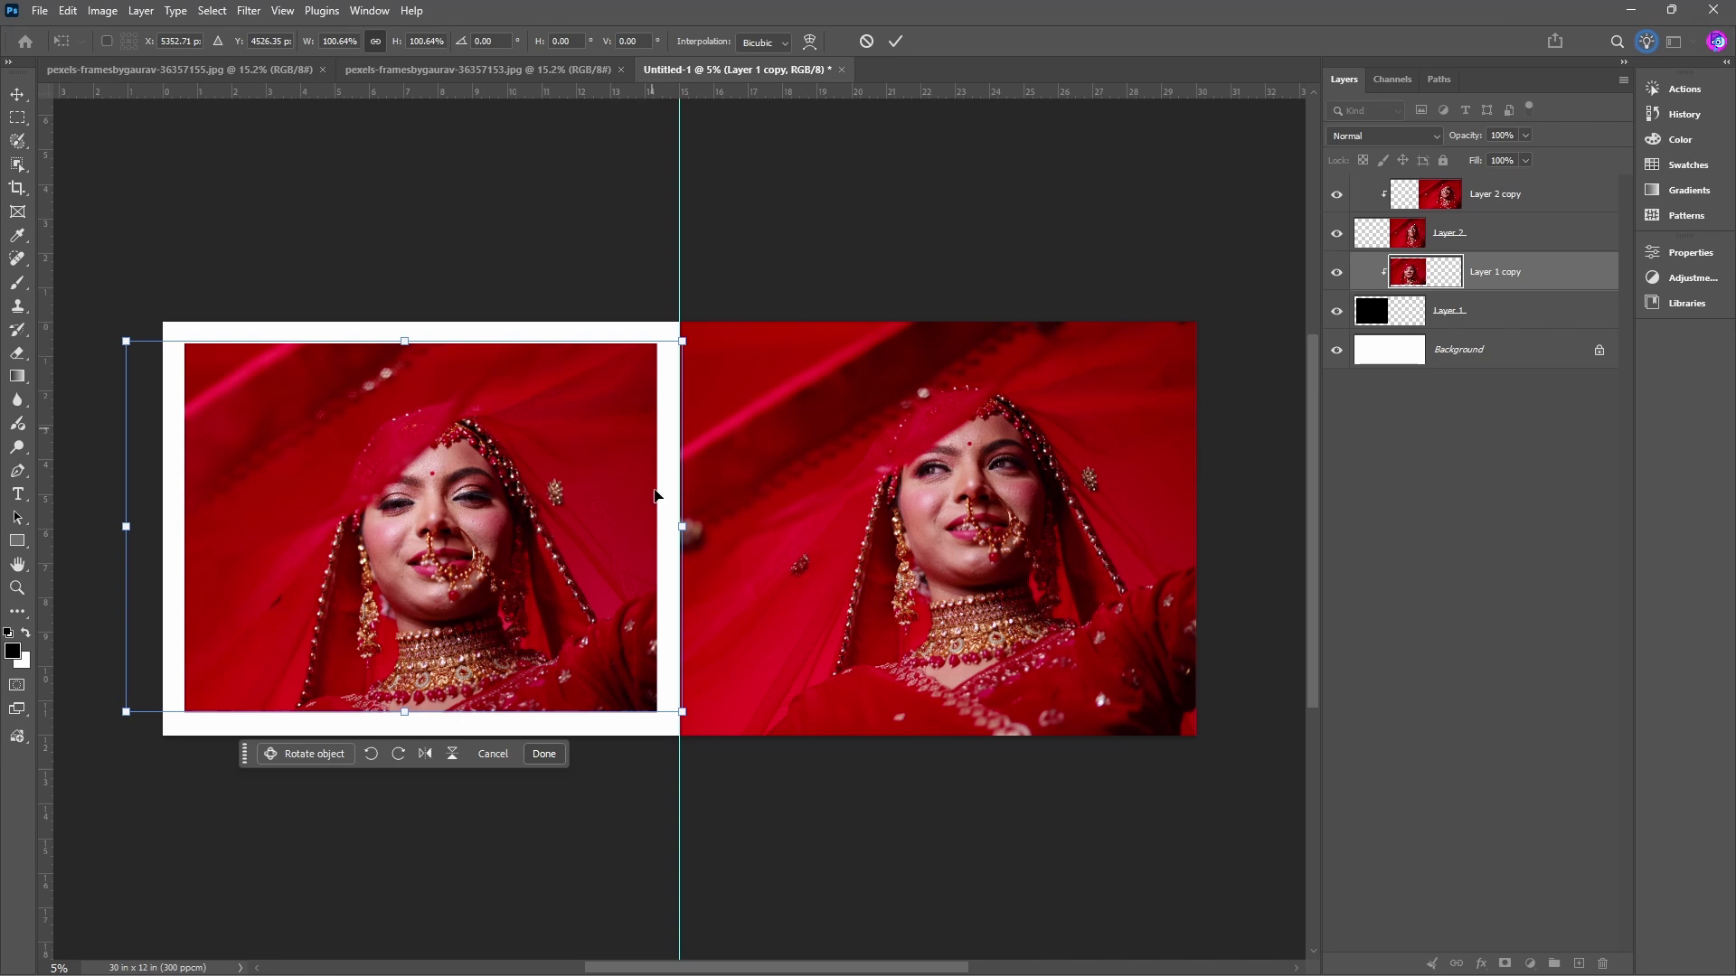
pyautogui.hotkey('shift', 'Down')
pyautogui.hotkey('shift', 'Down')
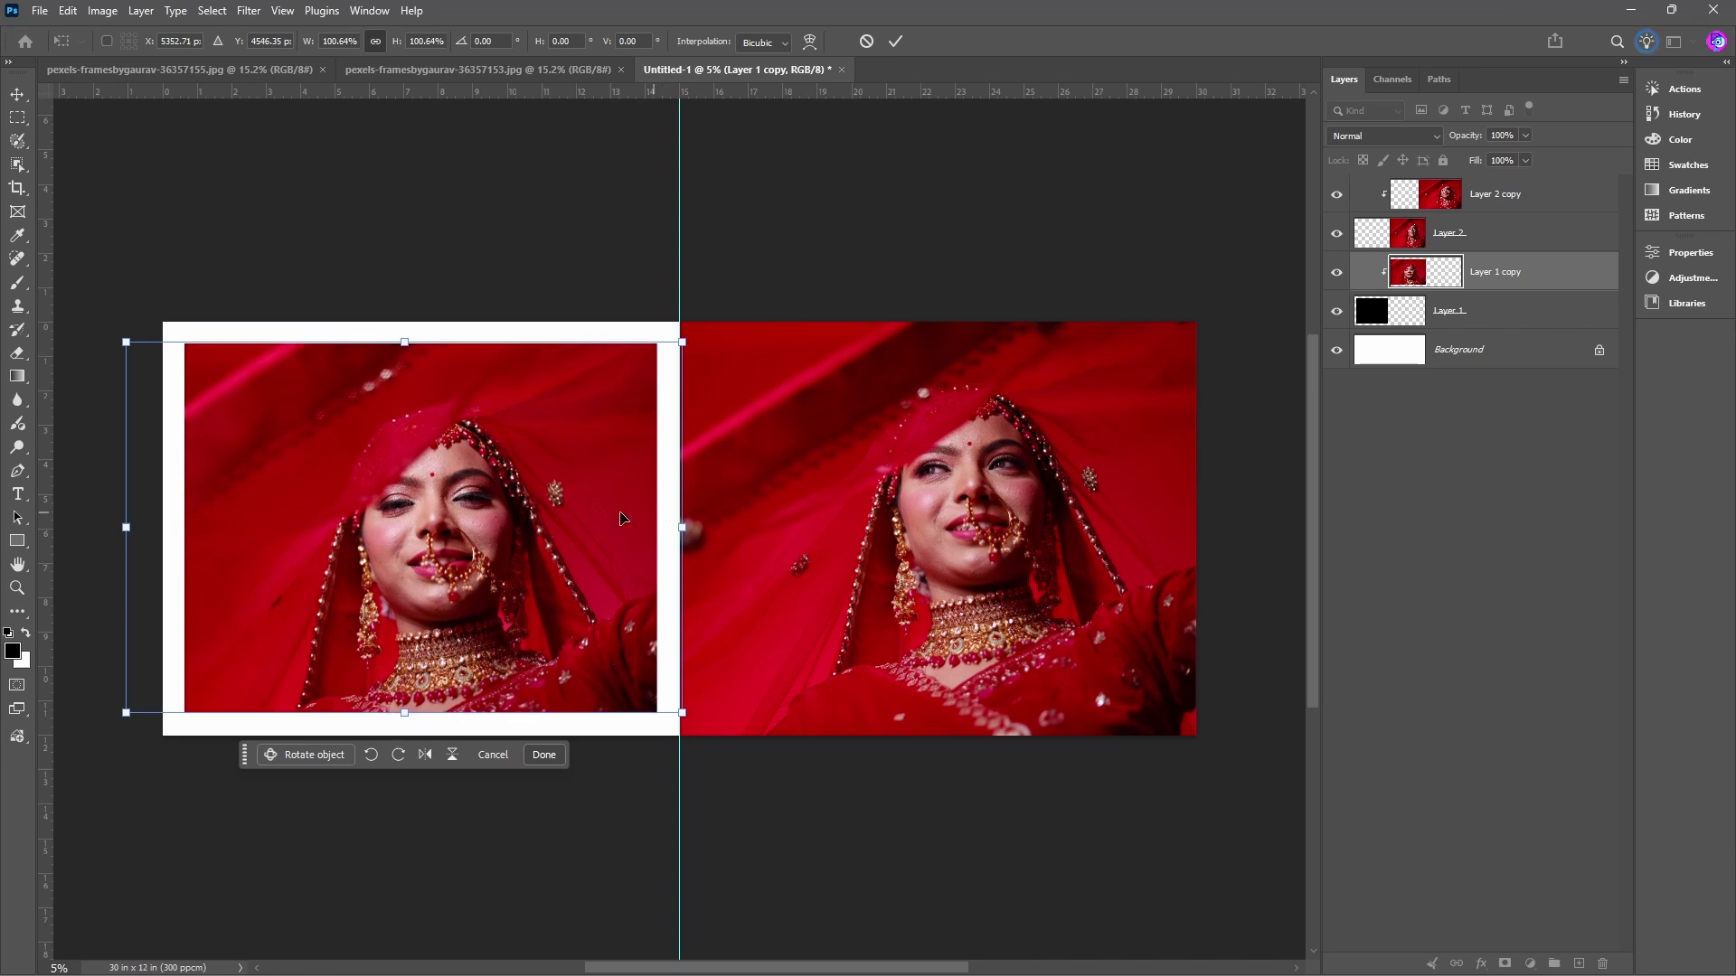
pyautogui.scroll(5, 589, 322)
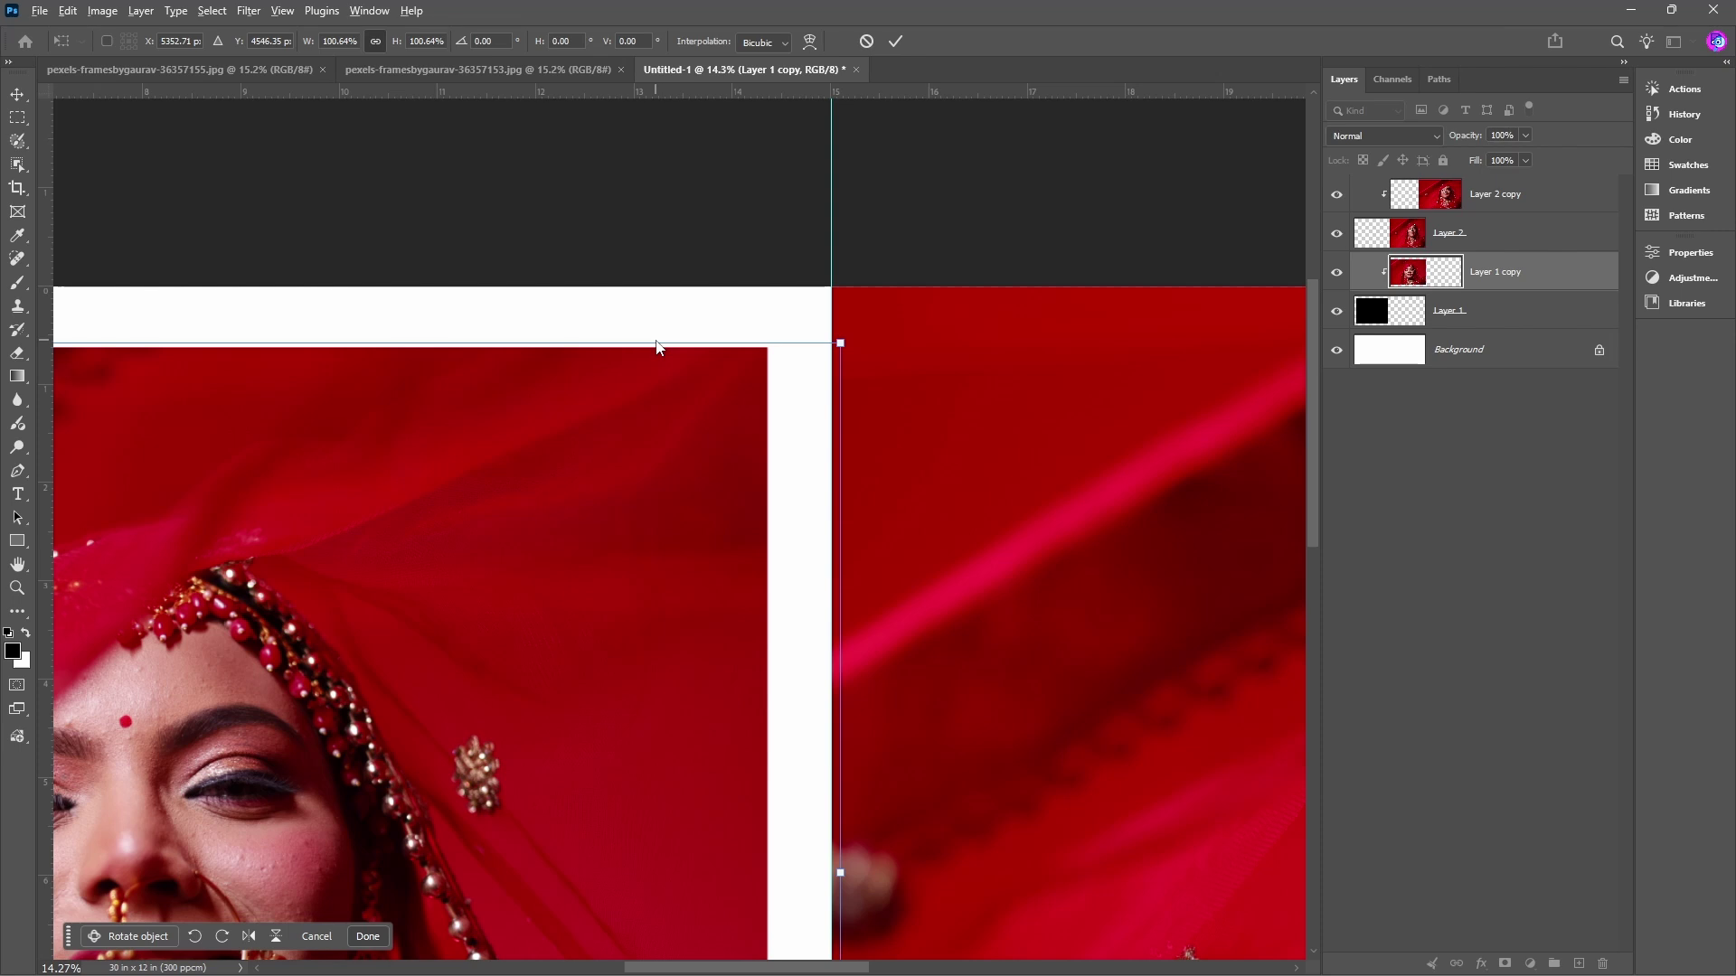
pyautogui.press('Return')
pyautogui.scroll(-5, 658, 346)
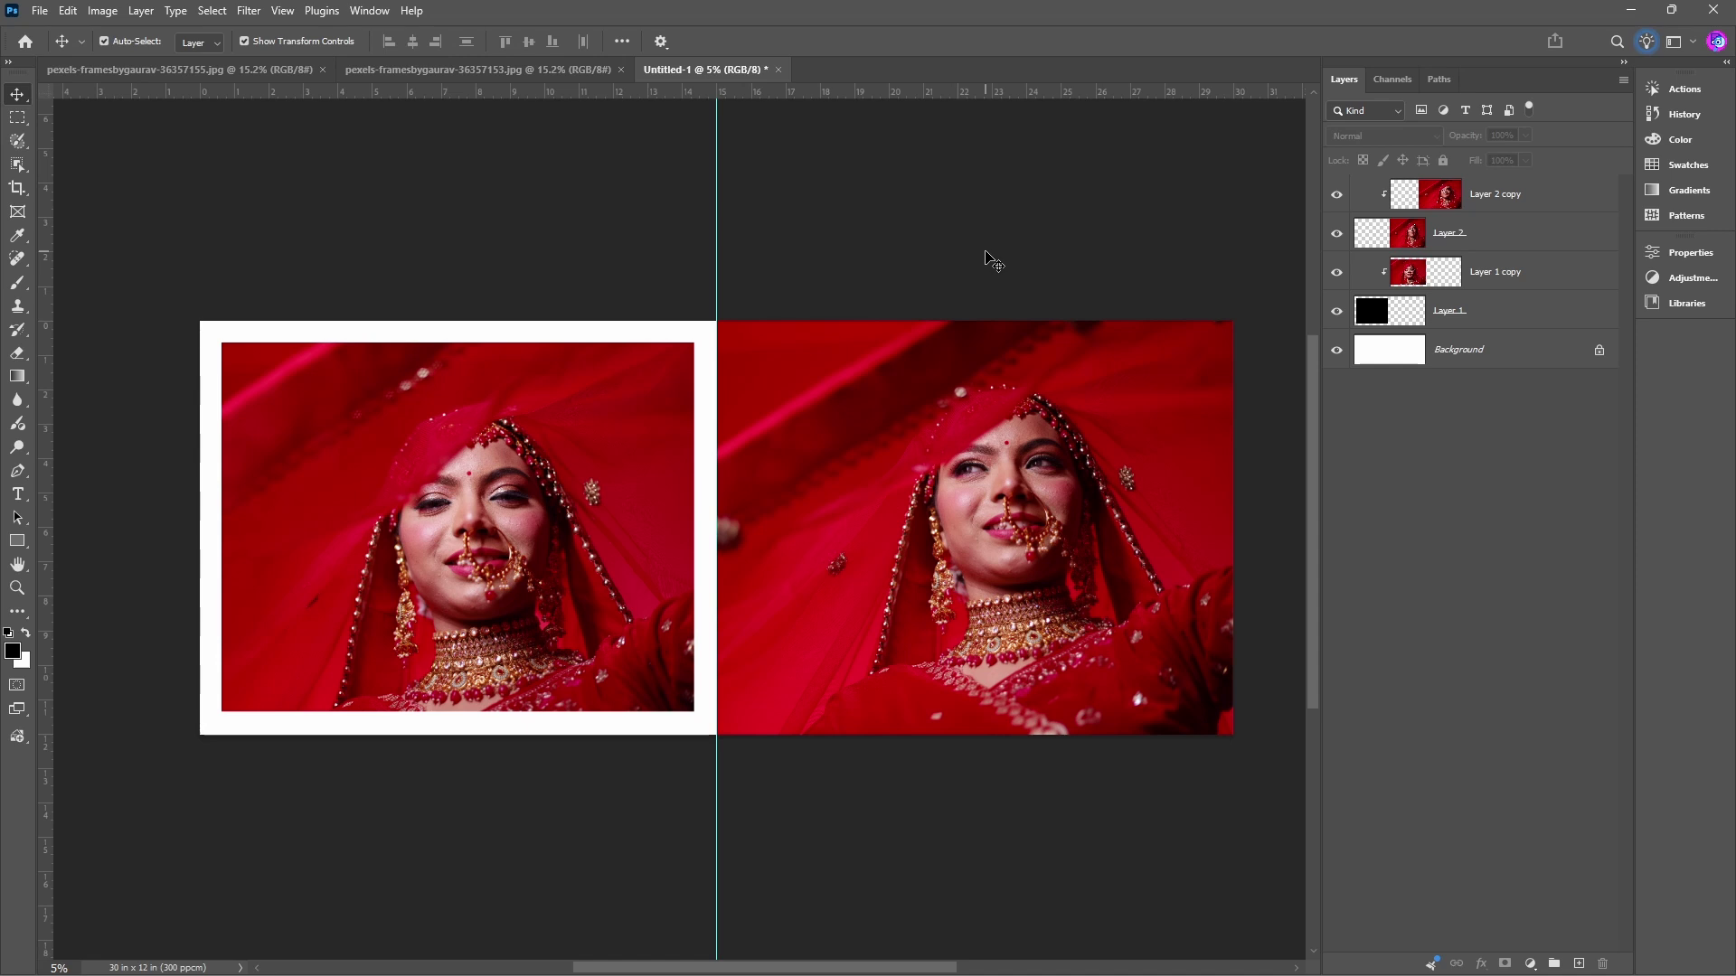
# Undo the recent frame edits back to the layout with the narrower bordered portrait beside the wider full-page portrait.
pyautogui.click(373, 604)
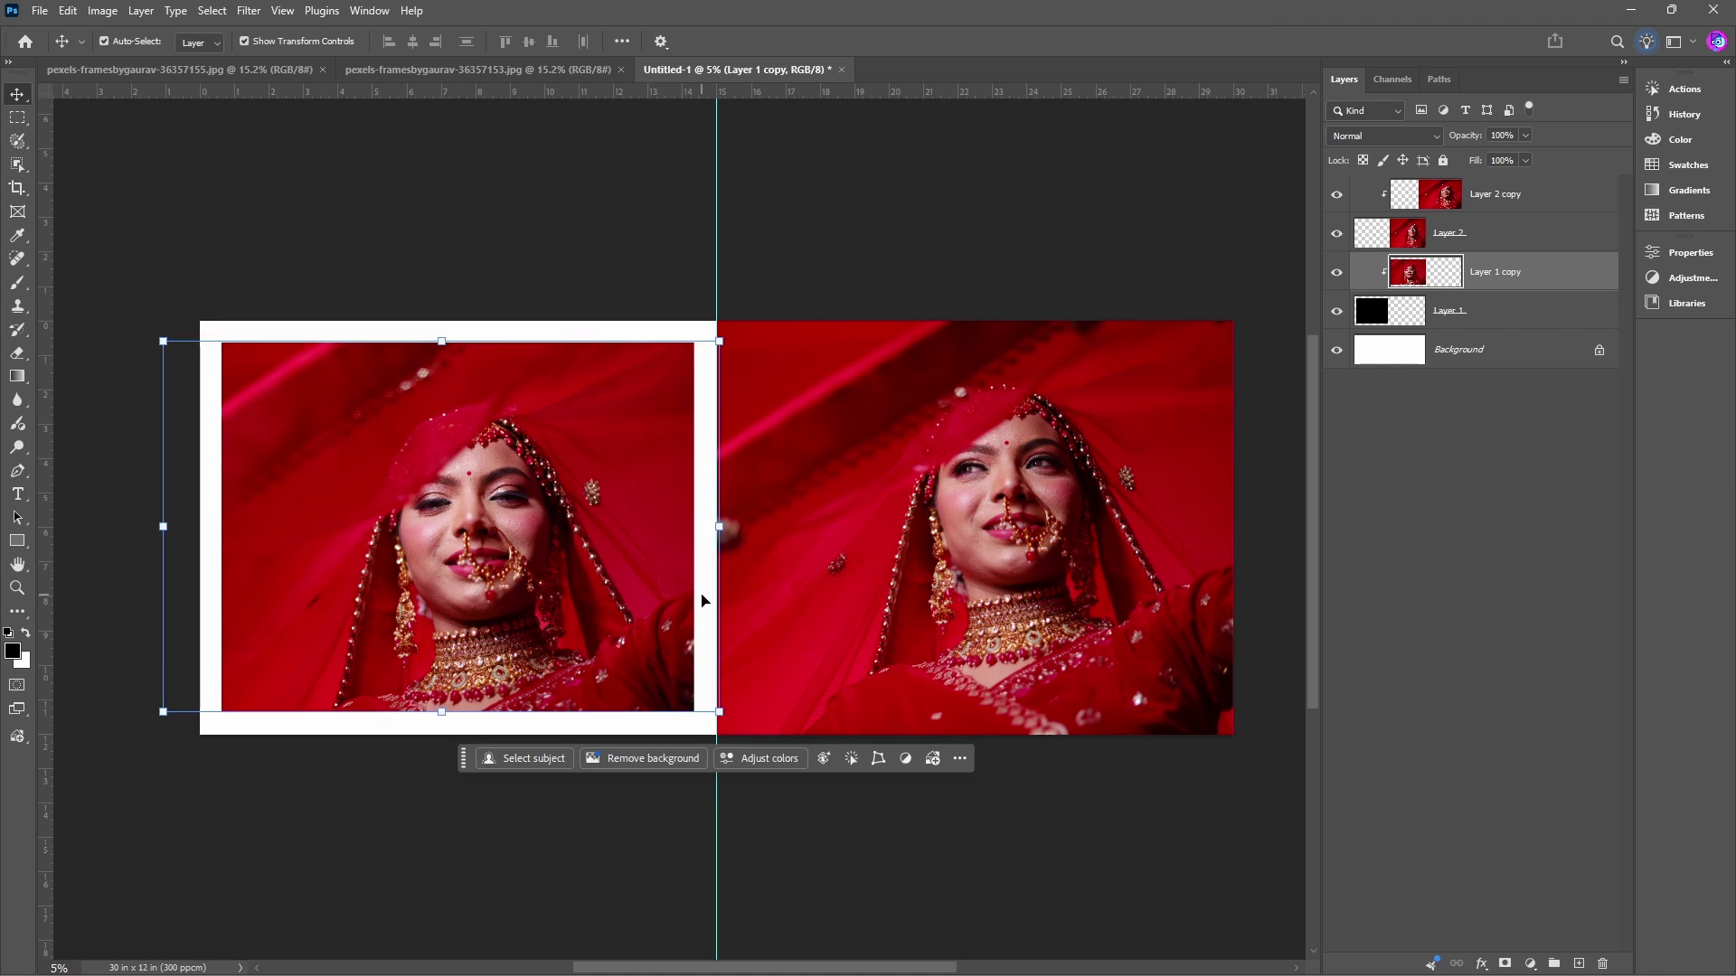
pyautogui.moveTo(709, 603); pyautogui.dragTo(705, 604)
pyautogui.hotkey('ctrl', 'z')
pyautogui.hotkey('ctrl', 'z')
pyautogui.hotkey('ctrl', 'z')
pyautogui.hotkey('ctrl', 'z')
pyautogui.hotkey('ctrl', 'z')
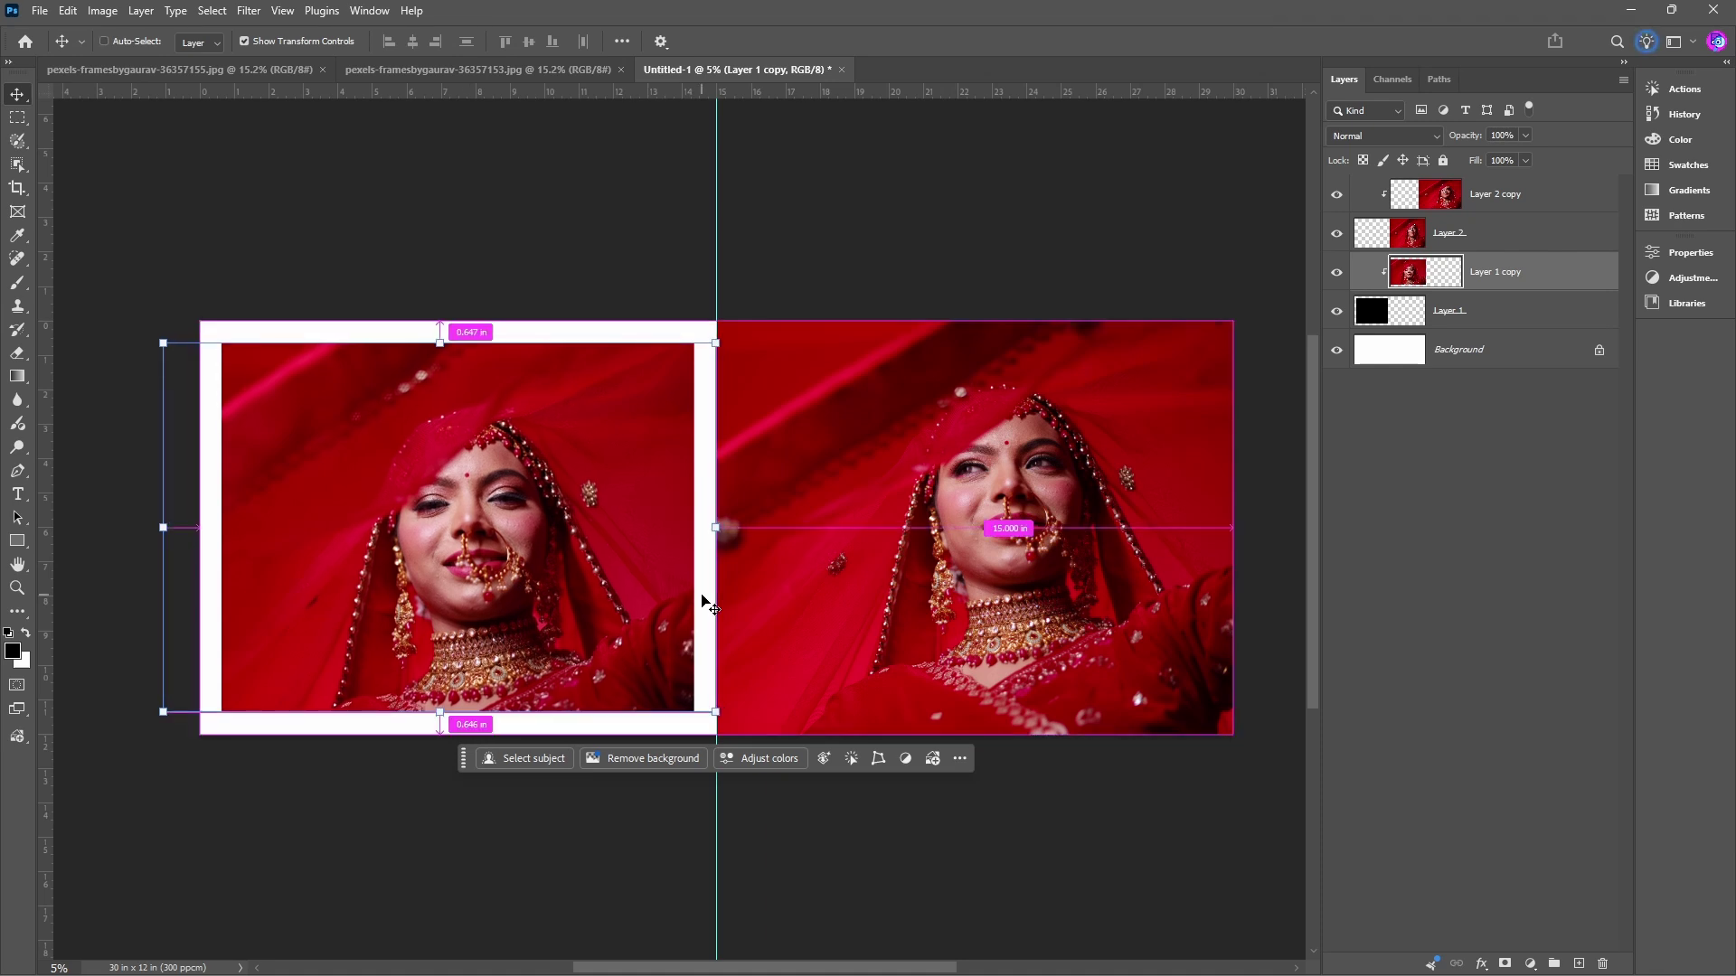
pyautogui.hotkey('ctrl', 'z')
pyautogui.hotkey('ctrl', 'z')
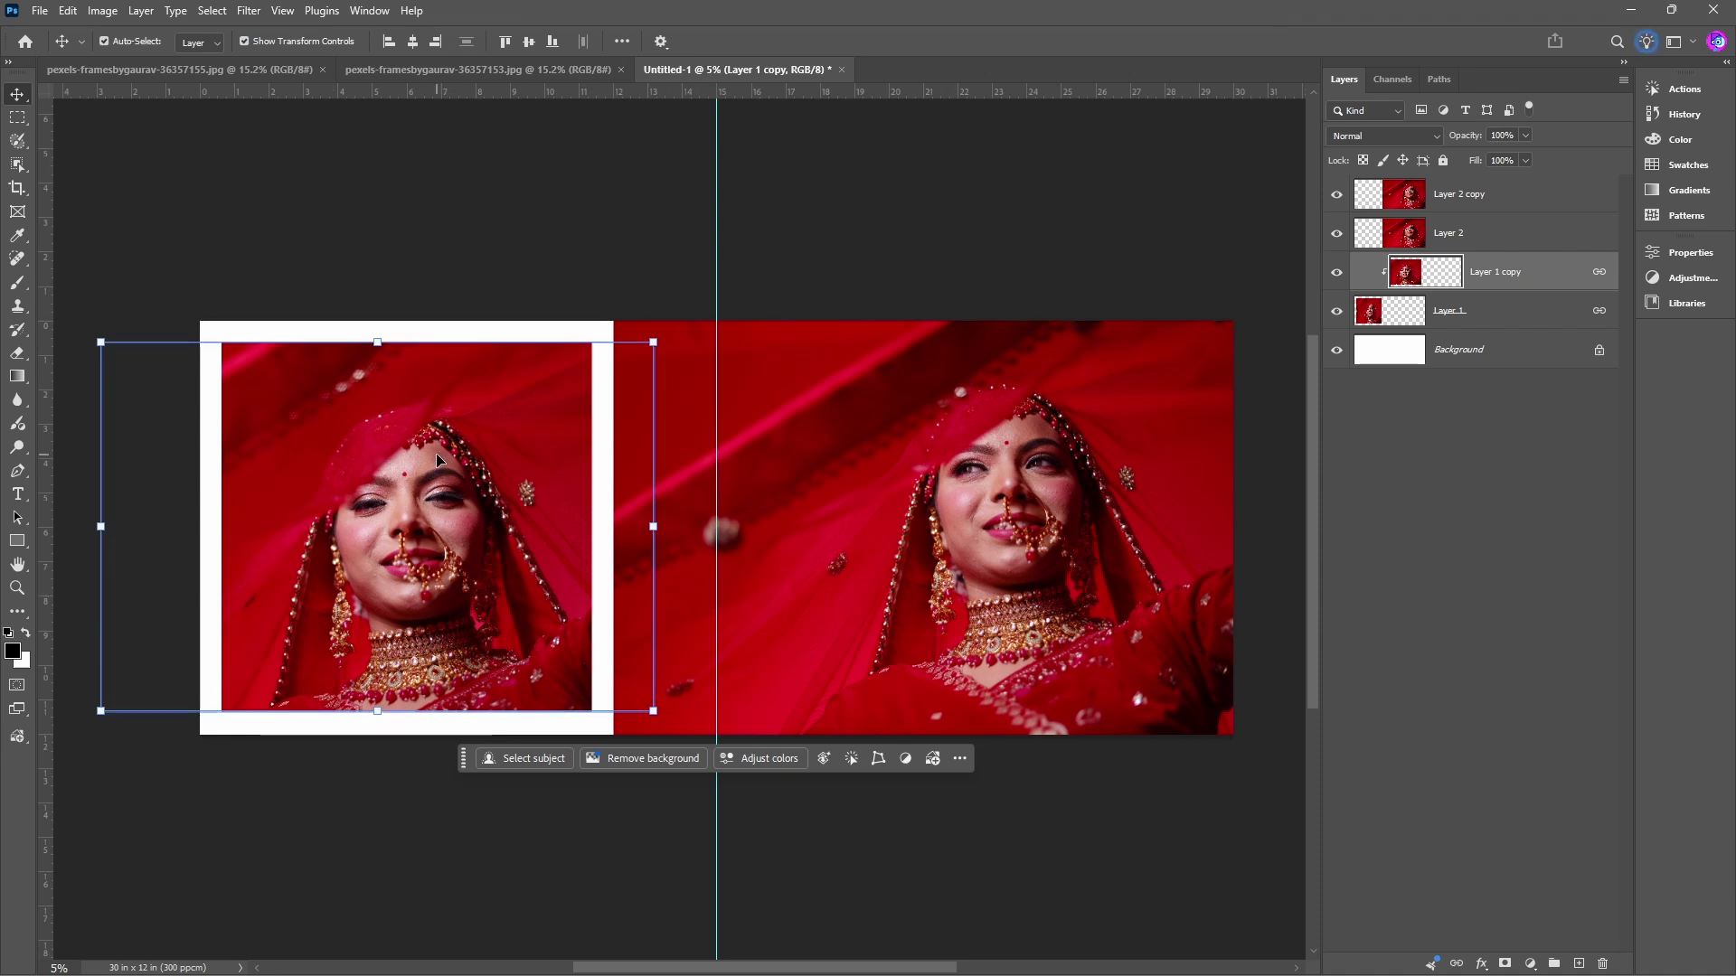
# Delete the Layer 1 base beneath the clipped Layer 1 copy.
pyautogui.click(1449, 310)
pyautogui.press('Delete')
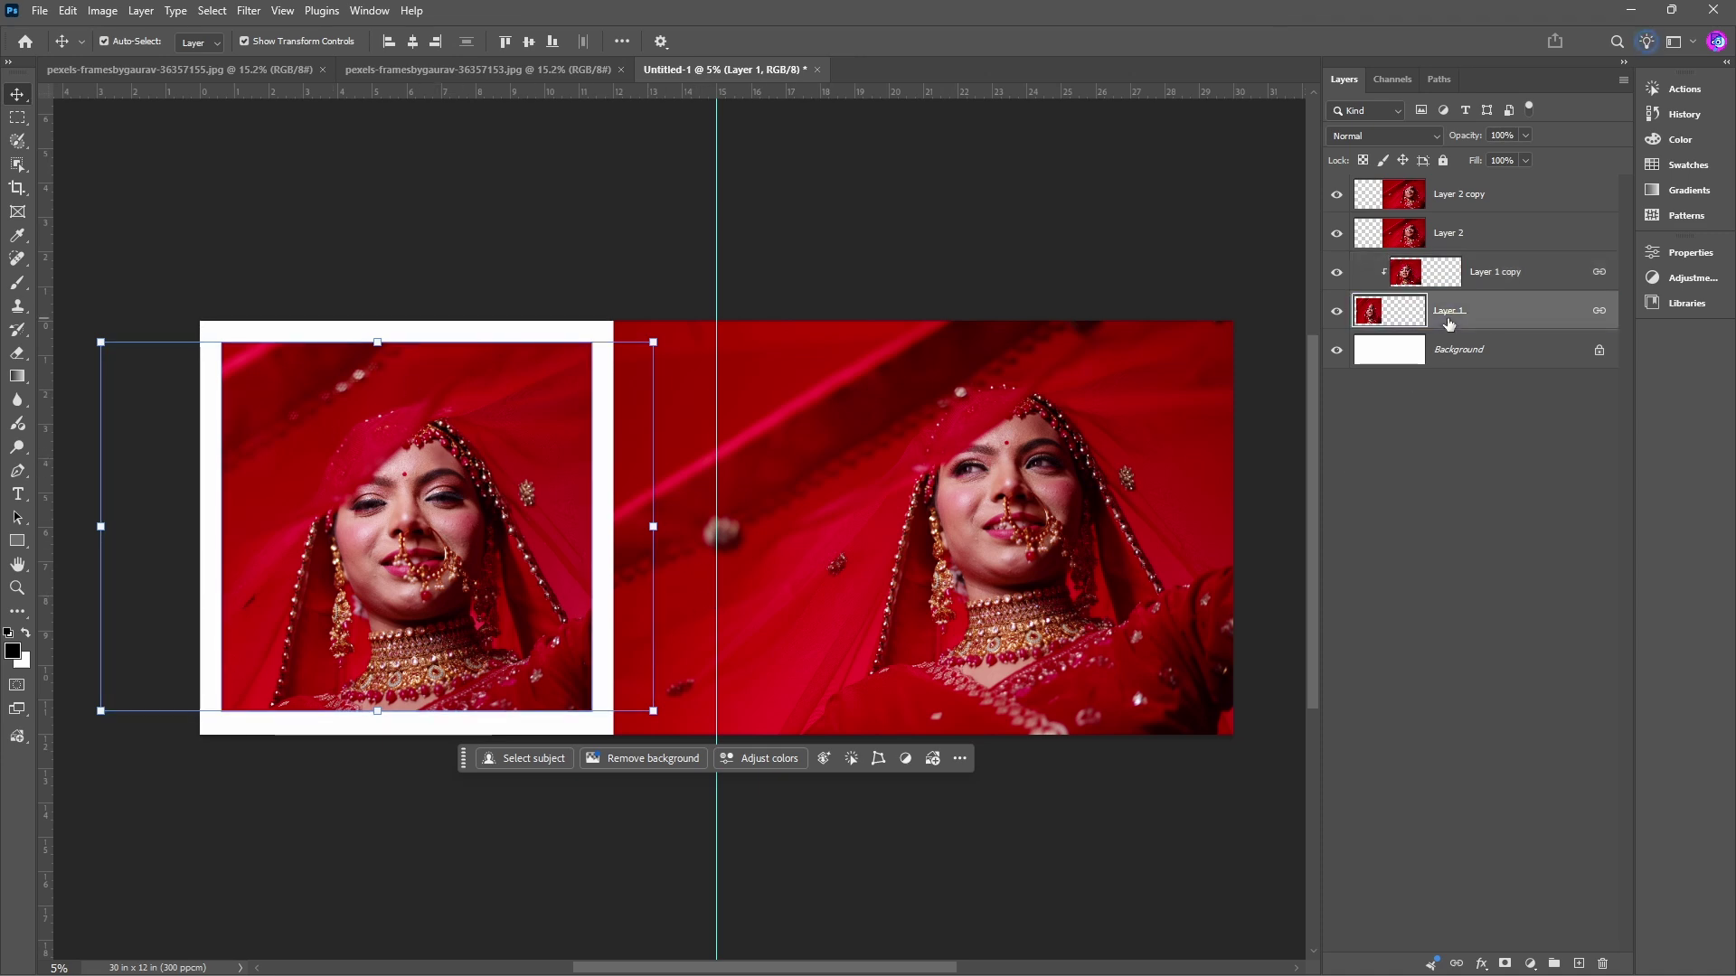
pyautogui.click(1449, 317)
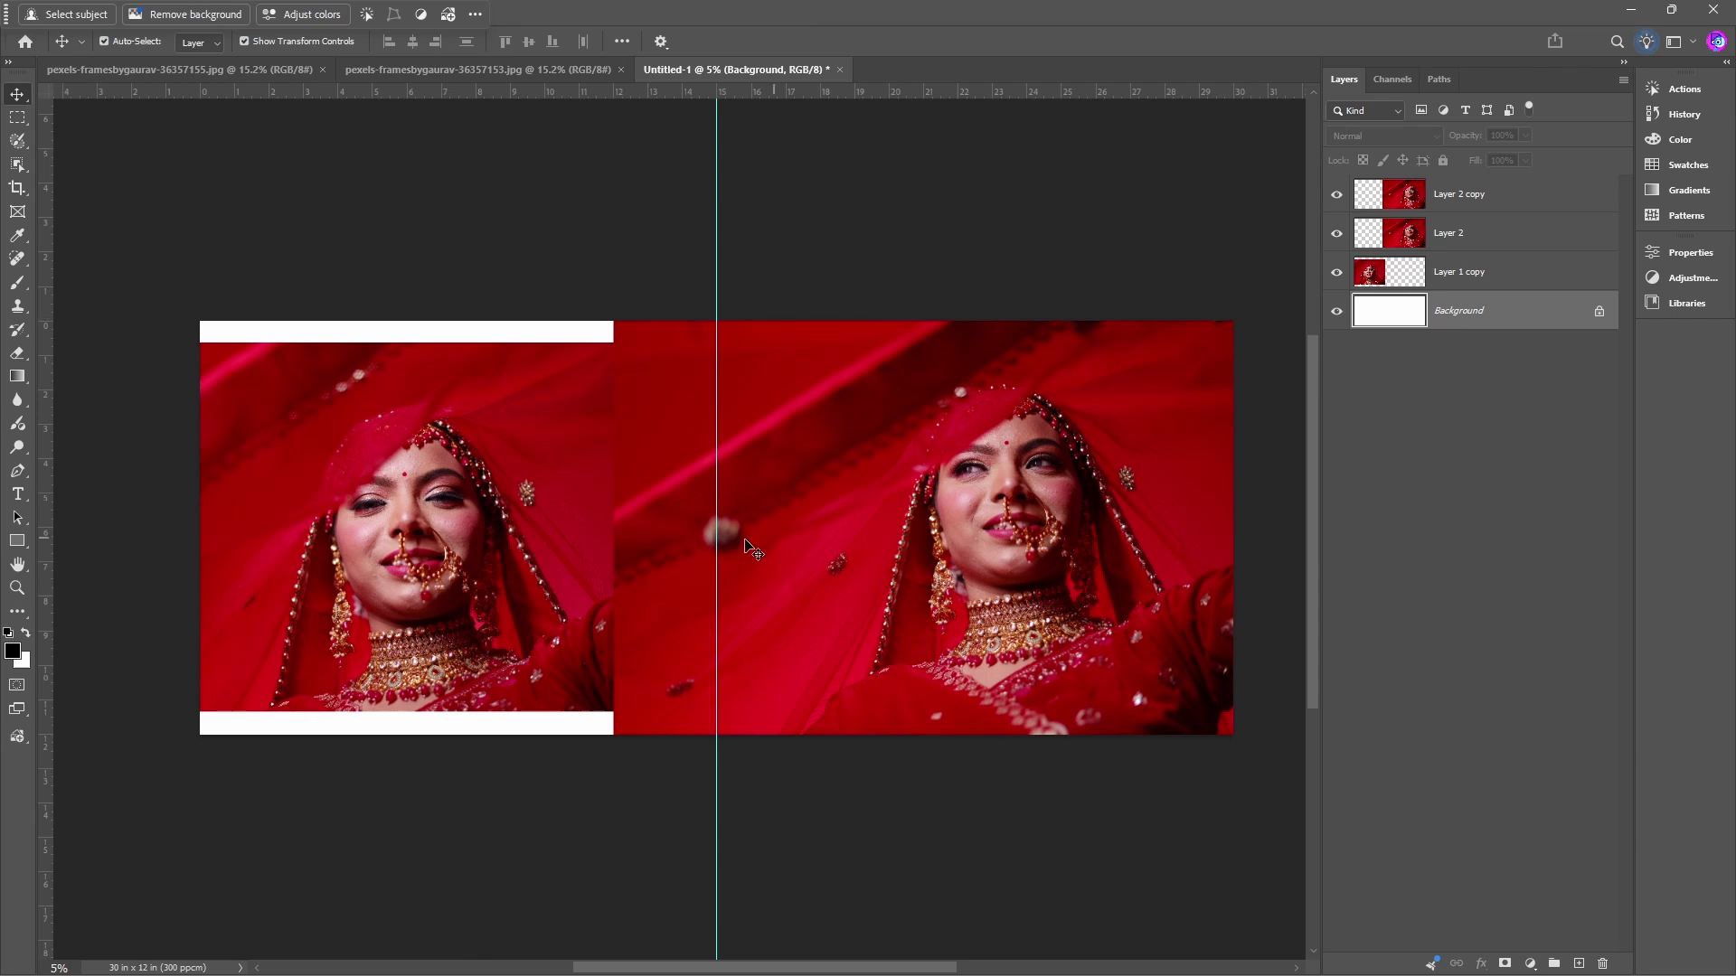
# Scale Layer 1 copy down to fit within the white page's side margins and place it near the page's upper edge.
pyautogui.click(425, 432)
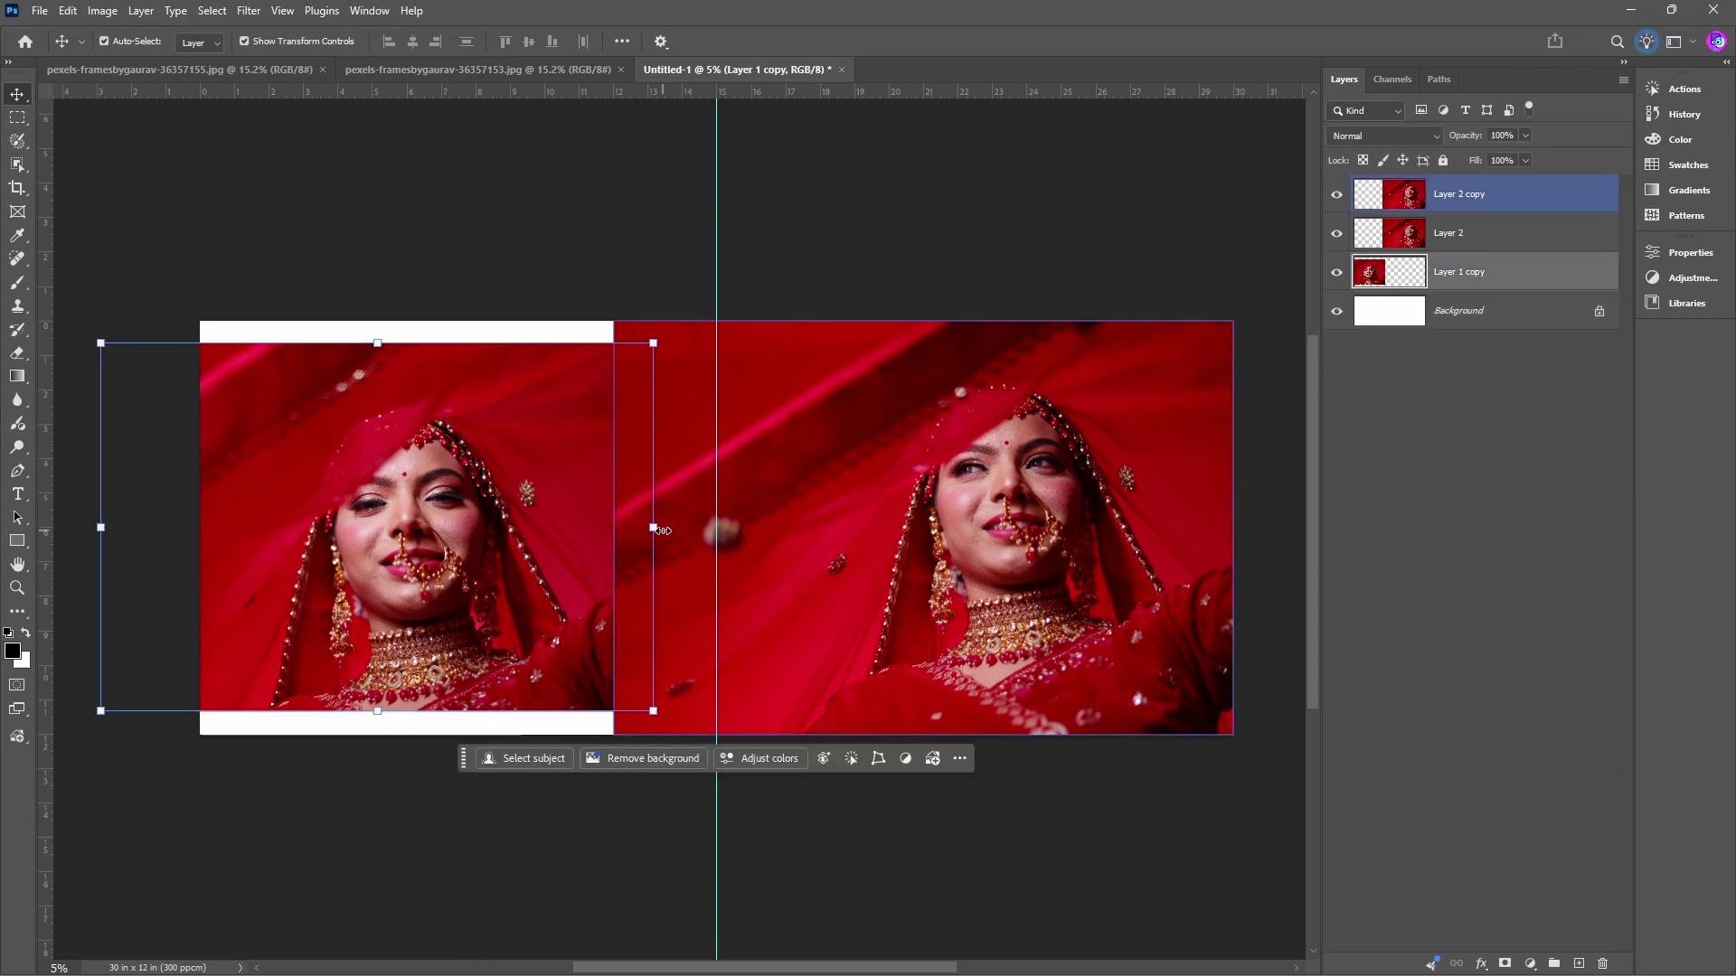
pyautogui.moveTo(652, 527); pyautogui.dragTo(593, 472)
pyautogui.moveTo(137, 492); pyautogui.dragTo(228, 490)
pyautogui.moveTo(399, 505); pyautogui.dragTo(398, 474)
pyautogui.press('Return')
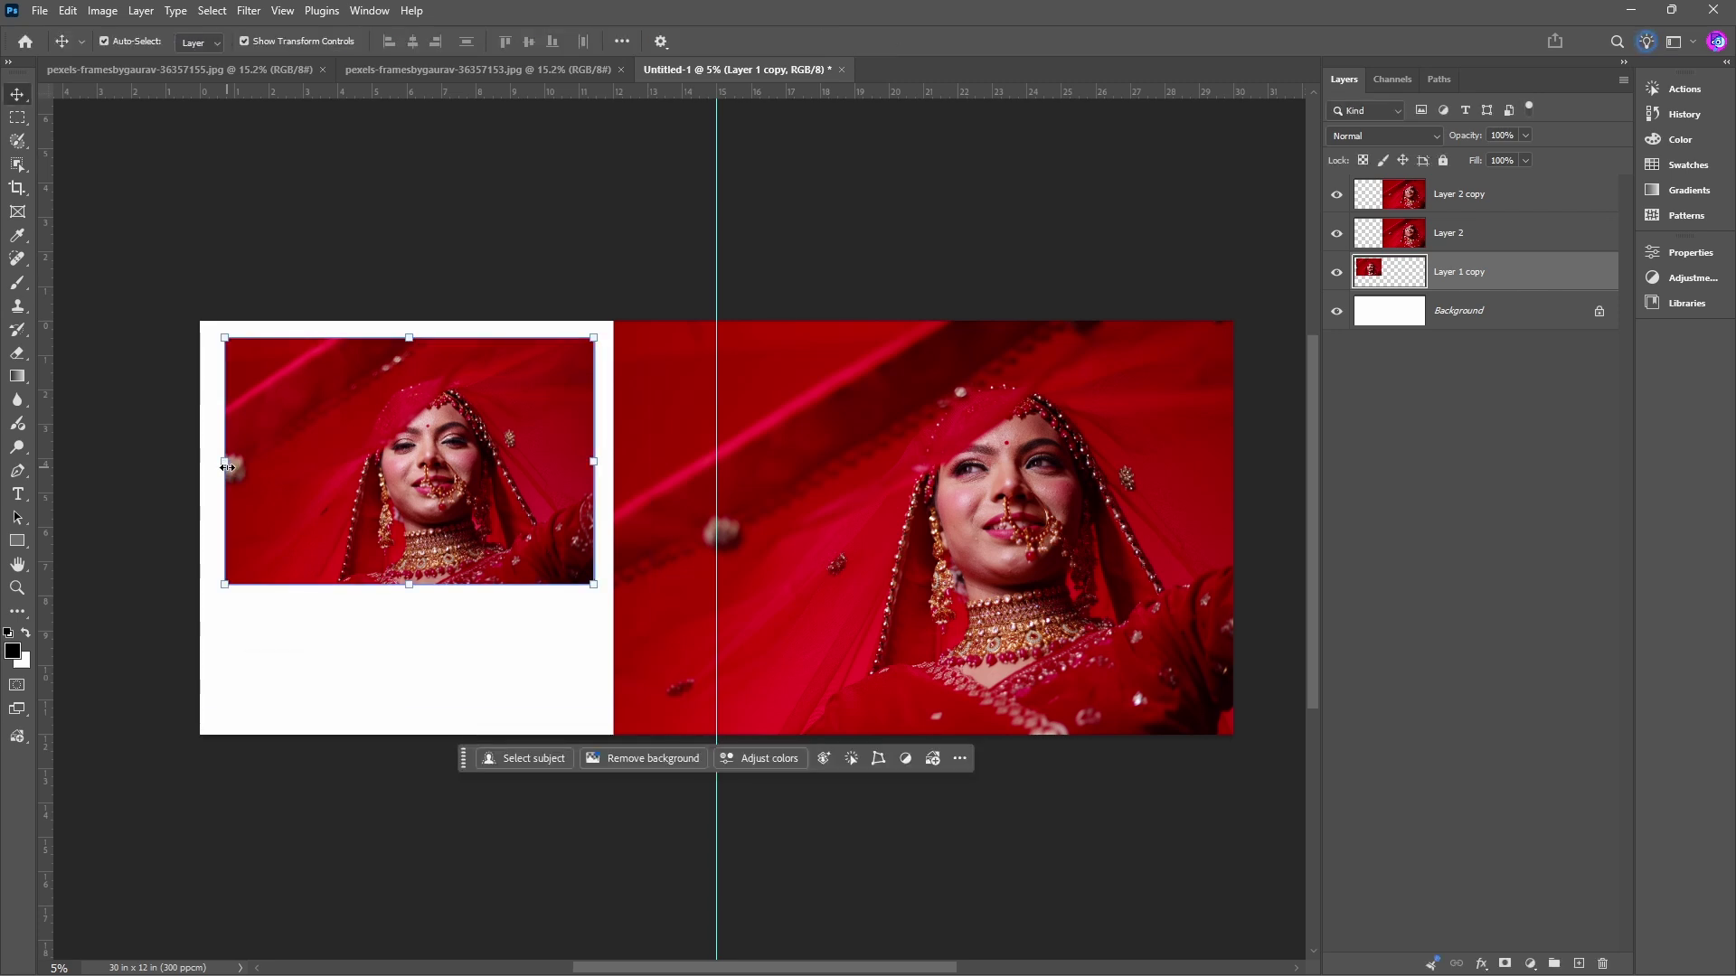
# Nudge Layer 1 copy about 60 px left and 100 px down to even its margins, and deselect it.
pyautogui.hotkey('shift', 'Left')
pyautogui.hotkey('shift', 'Left')
pyautogui.hotkey('shift', 'Left')
pyautogui.hotkey('shift', 'Left')
pyautogui.hotkey('shift', 'Left')
pyautogui.hotkey('shift', 'Left')
pyautogui.hotkey('shift', 'Down')
pyautogui.hotkey('shift', 'Down')
pyautogui.hotkey('shift', 'Down')
pyautogui.hotkey('shift', 'Down')
pyautogui.hotkey('shift', 'Down')
pyautogui.hotkey('shift', 'Down')
pyautogui.hotkey('shift', 'Down')
pyautogui.hotkey('shift', 'Down')
pyautogui.hotkey('shift', 'Down')
pyautogui.hotkey('shift', 'Down')
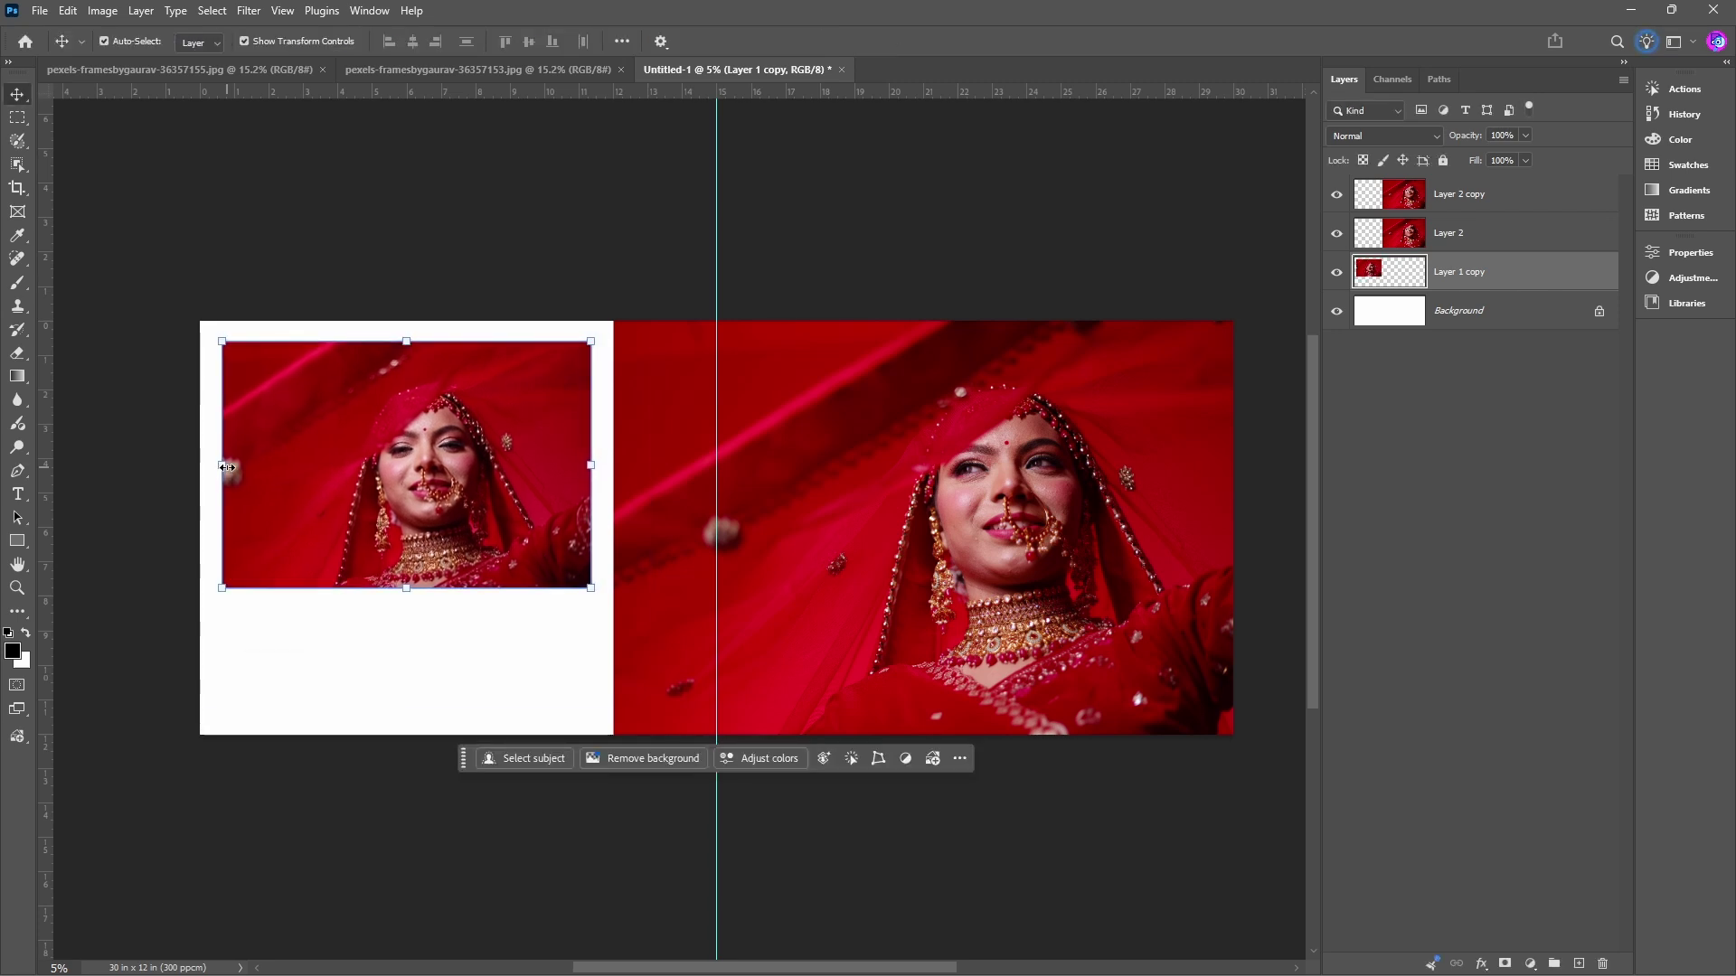
pyautogui.click(343, 237)
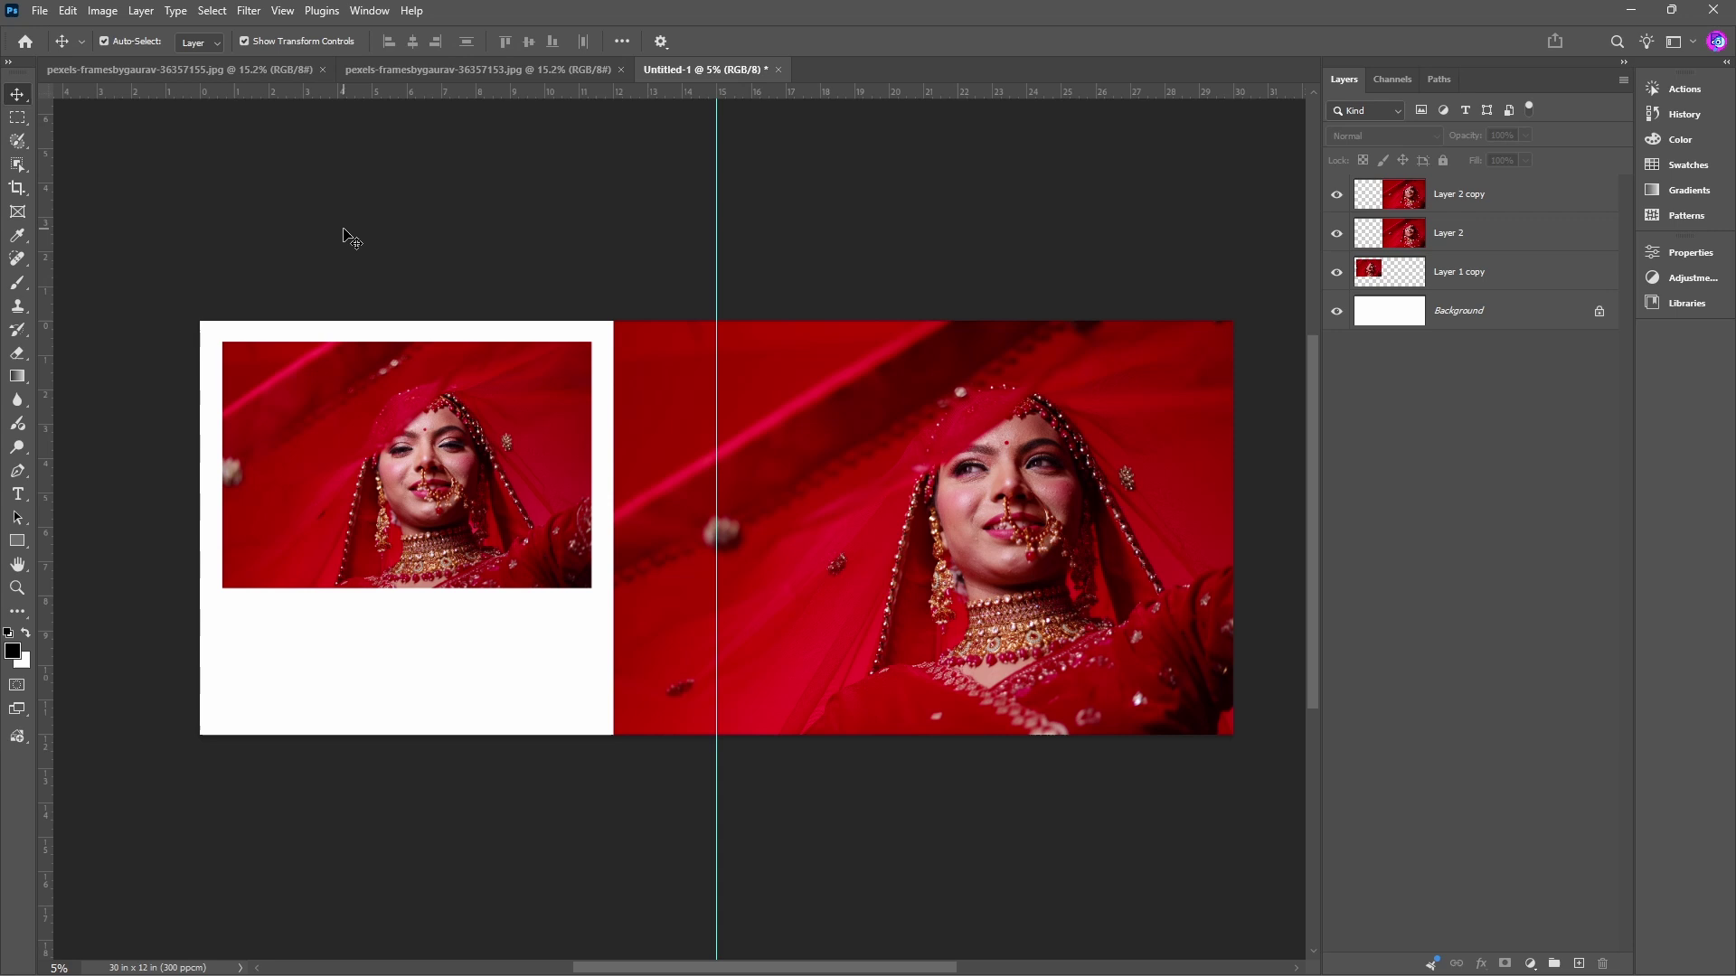
# Add the text "Bride" just below the smaller portrait and hide the contextual task bar.
pyautogui.click(20, 494)
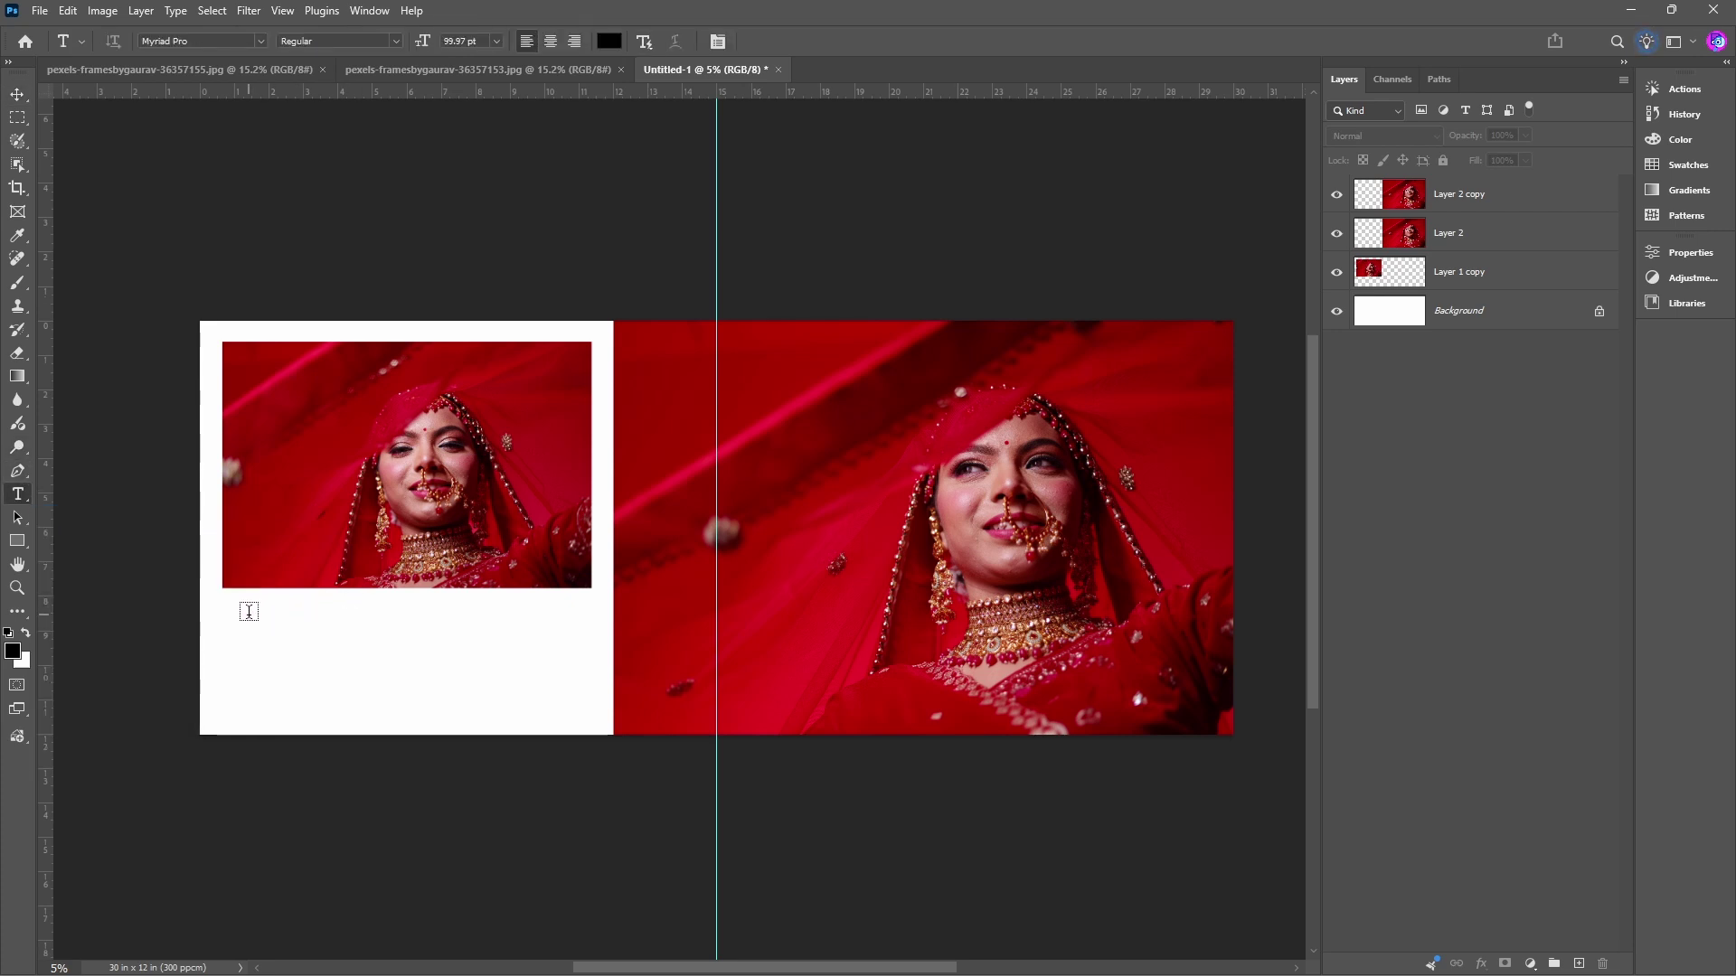
pyautogui.click(249, 612)
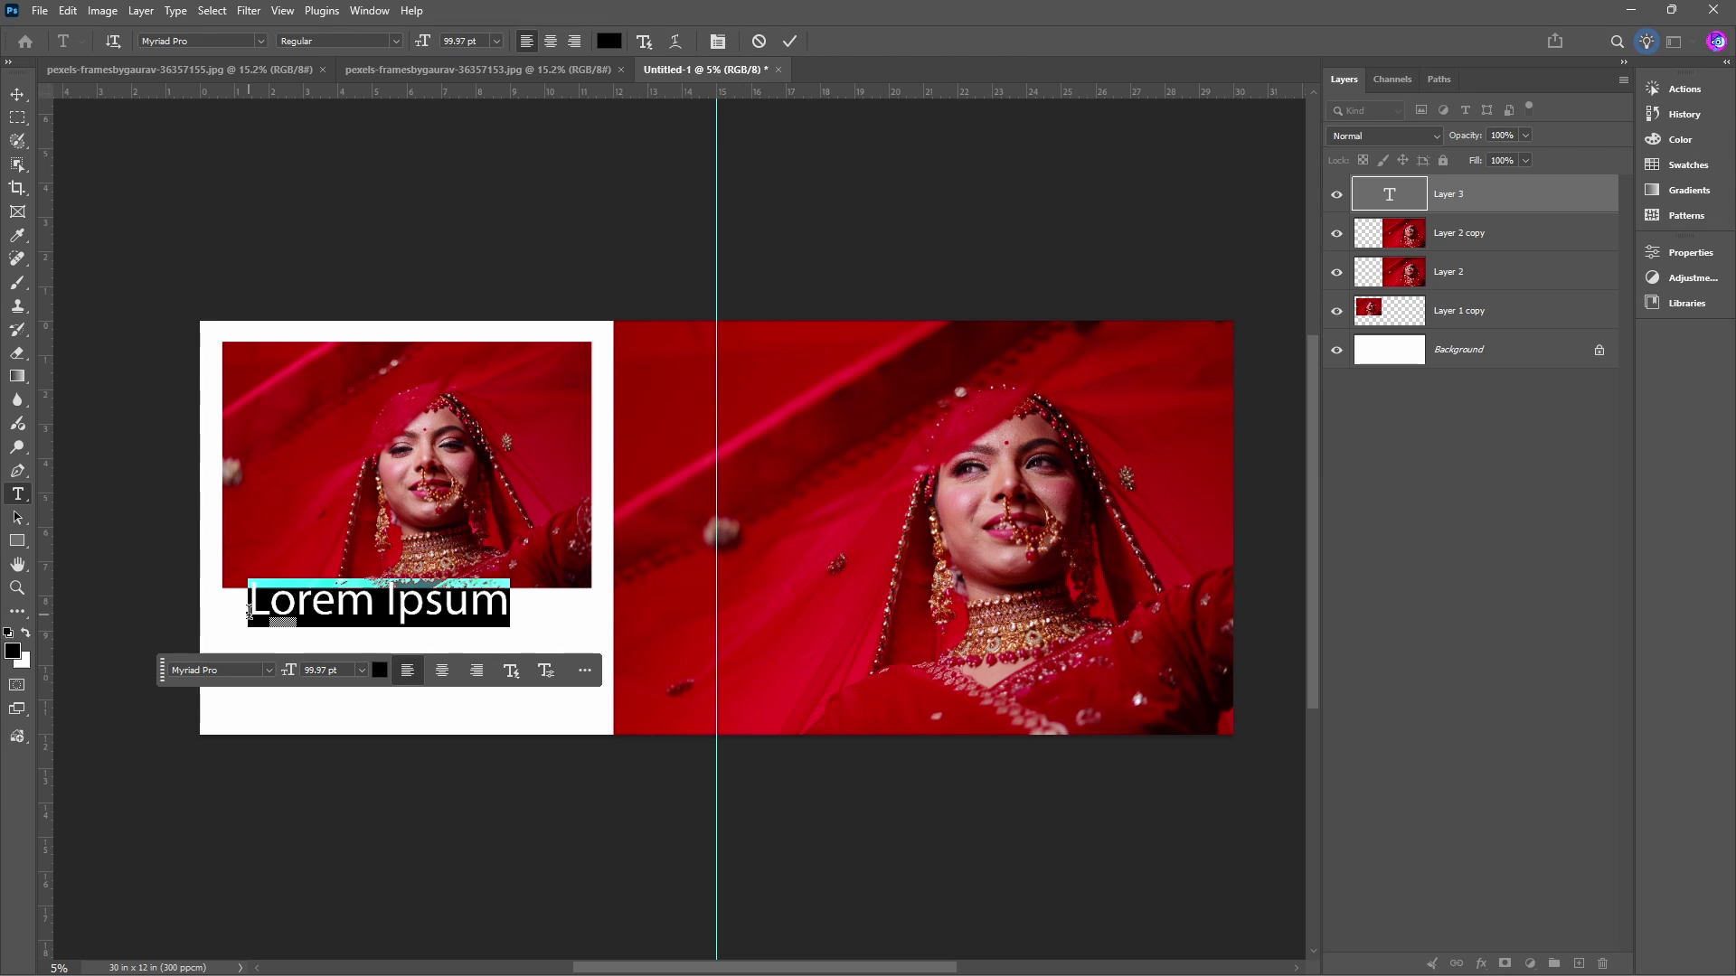
pyautogui.write('Brid')
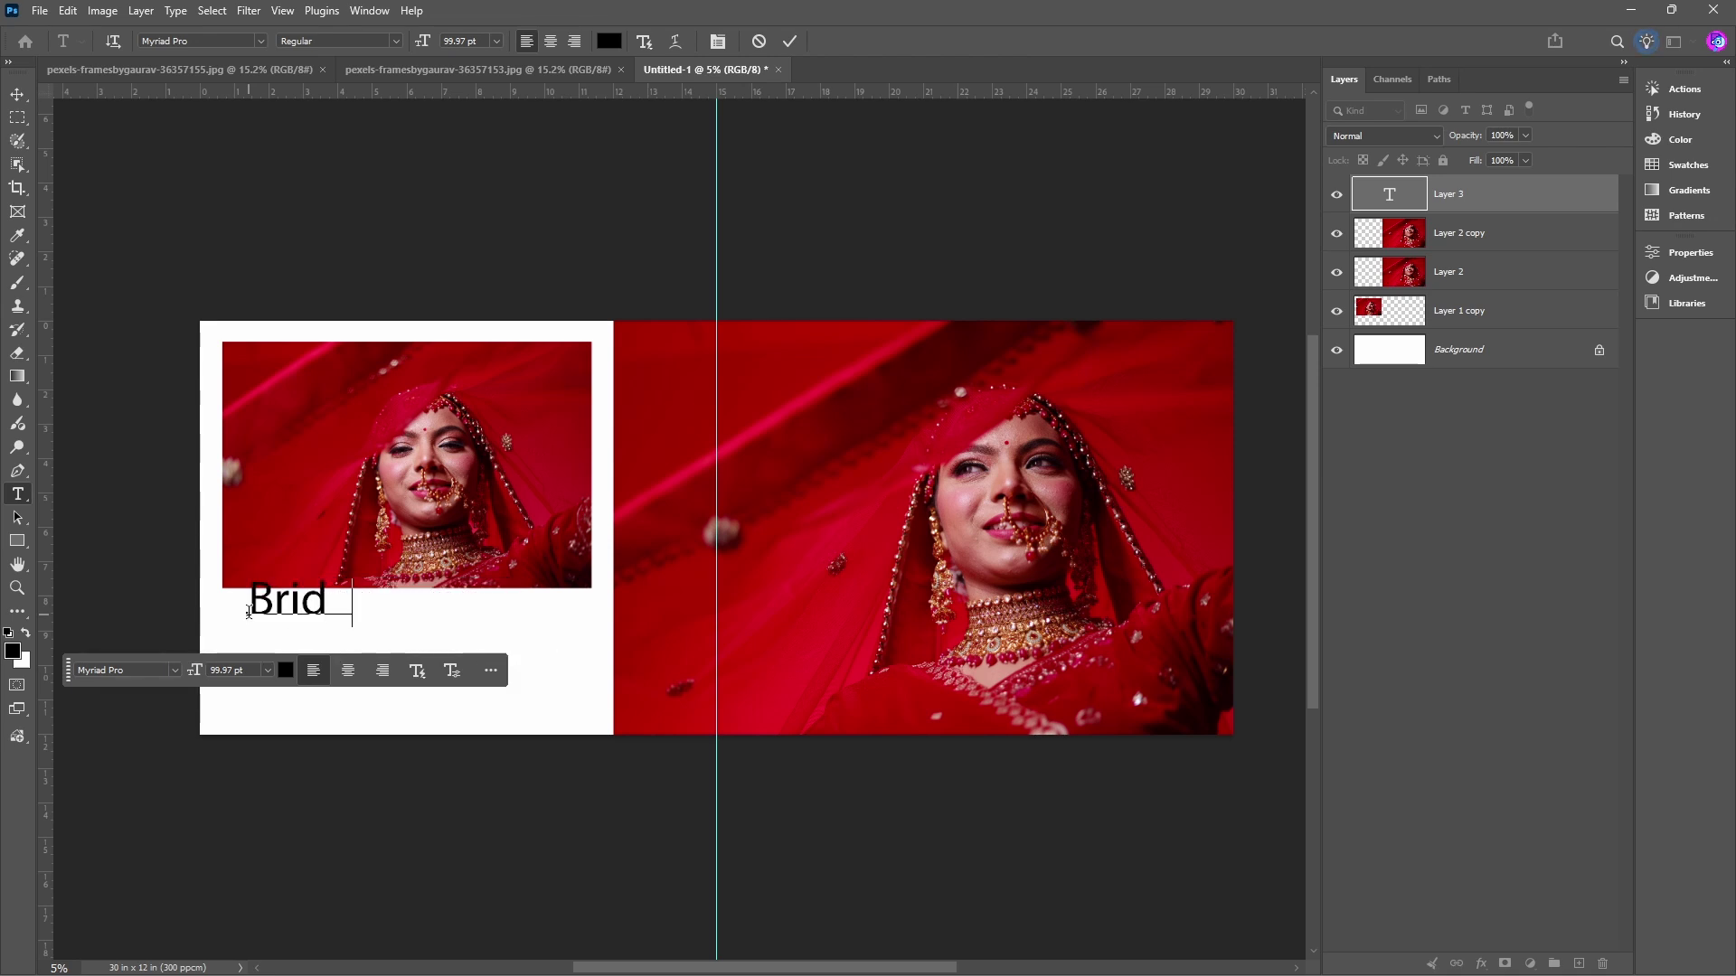
pyautogui.write('e')
pyautogui.hotkey('ctrl', 'Return')
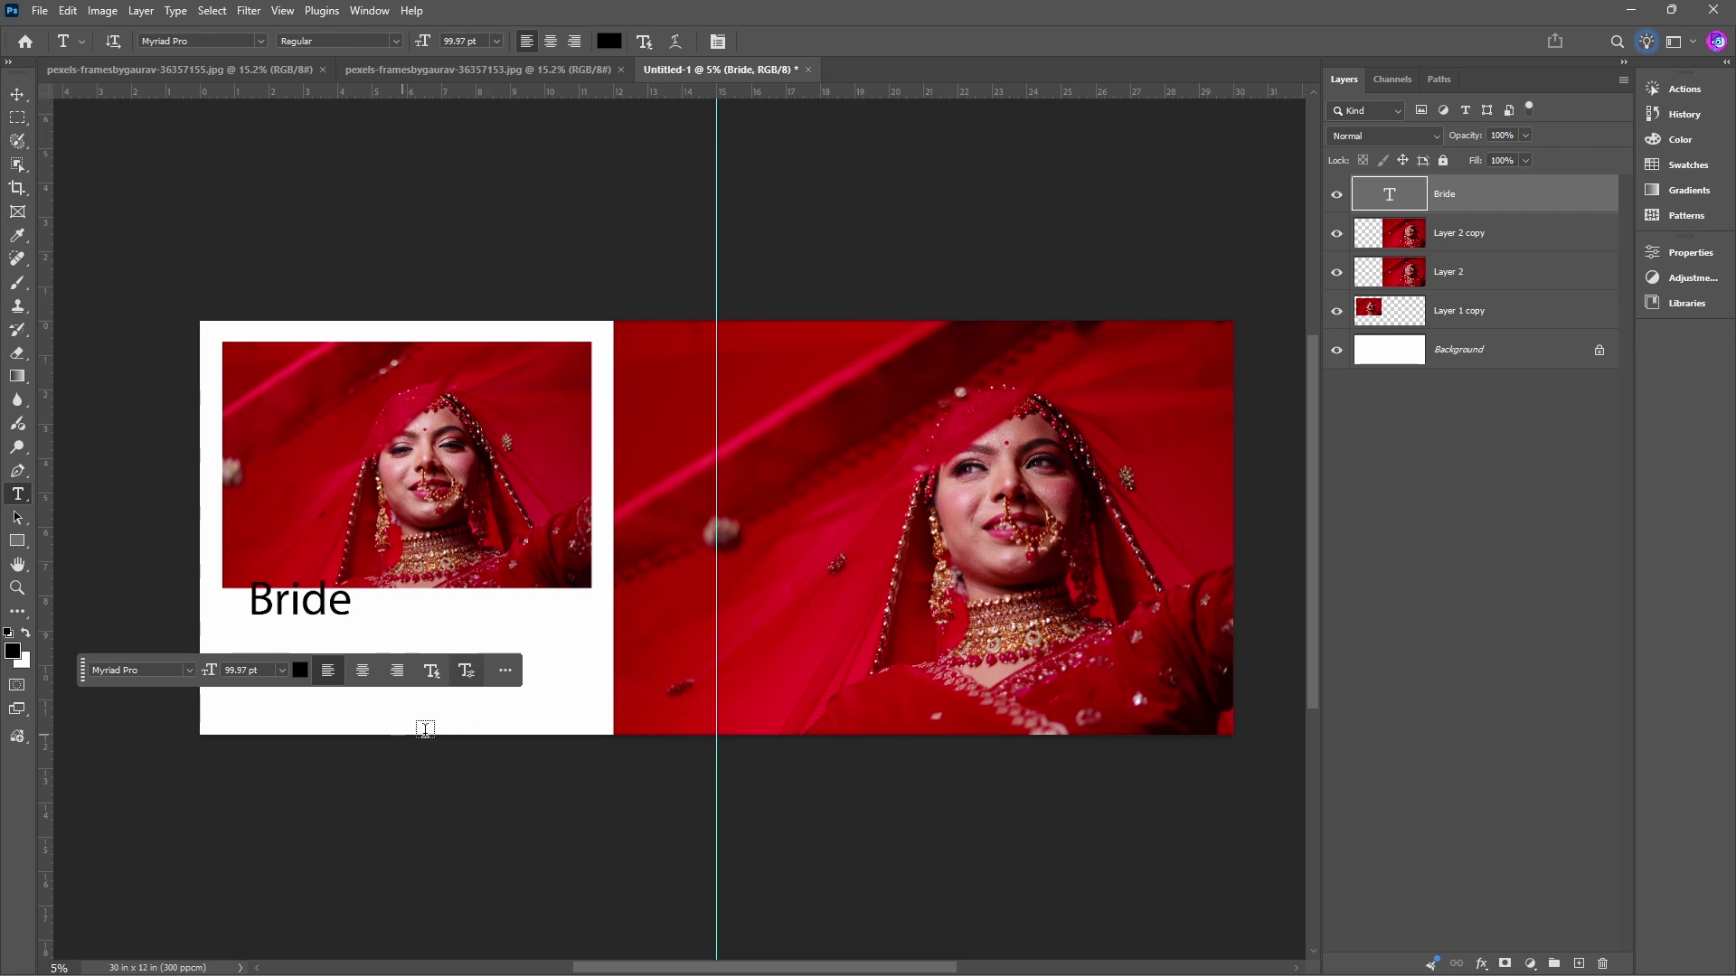
pyautogui.click(506, 670)
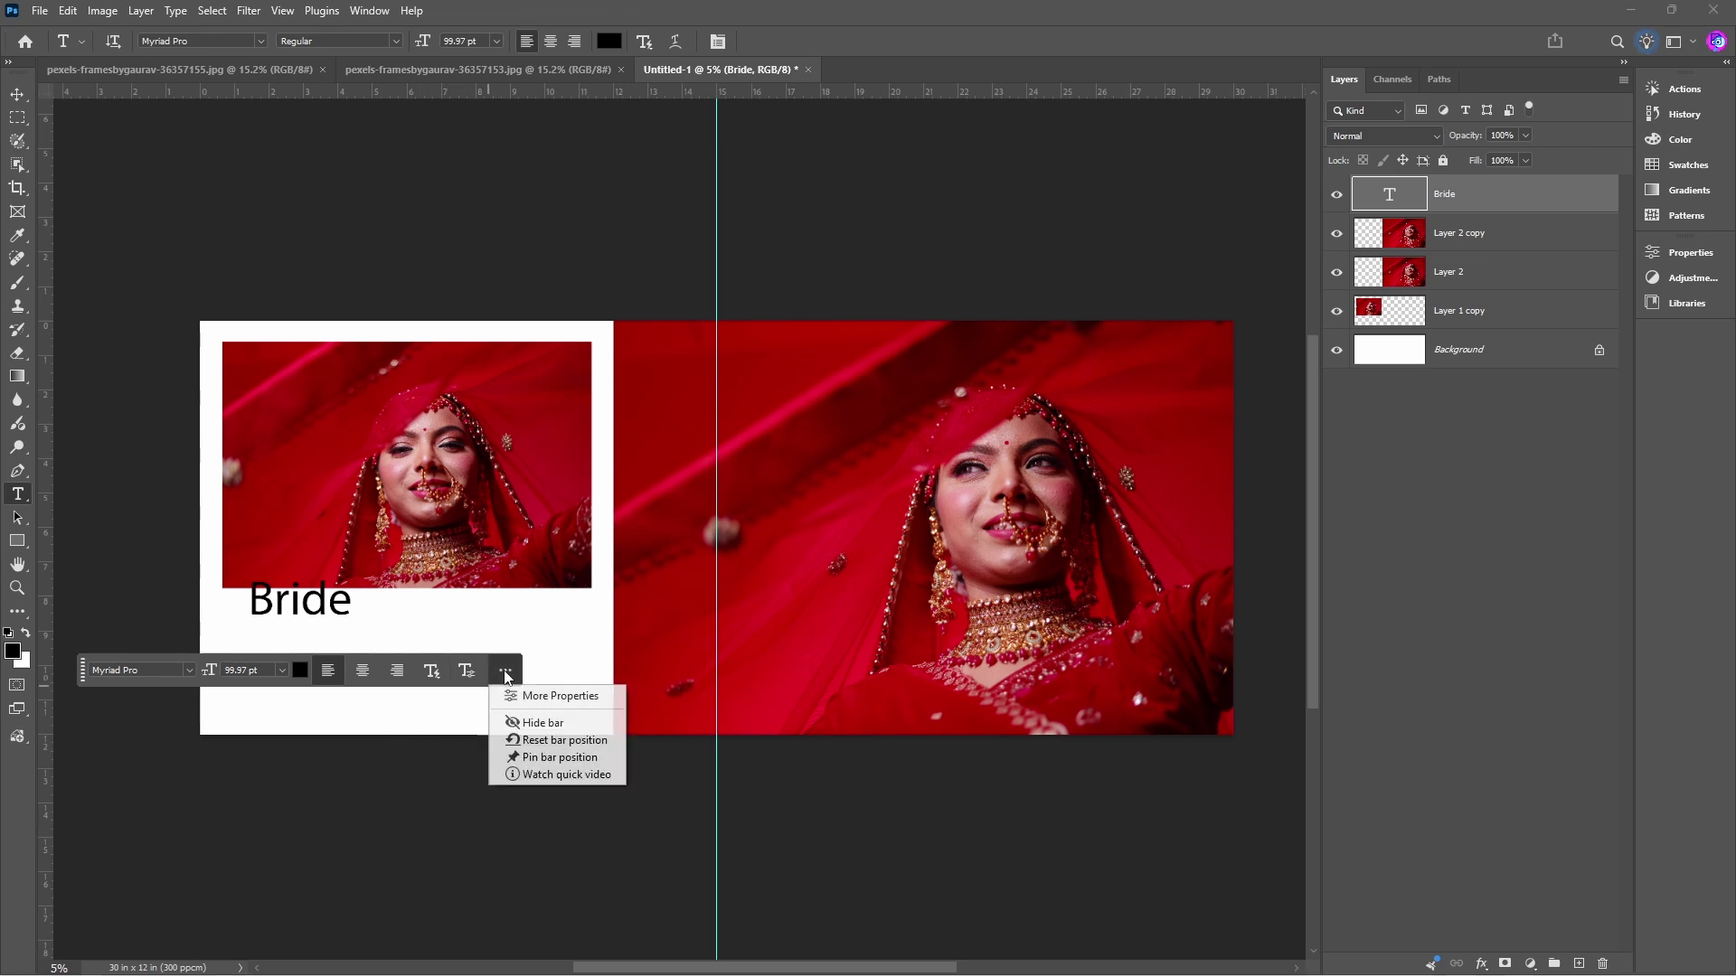
pyautogui.click(535, 722)
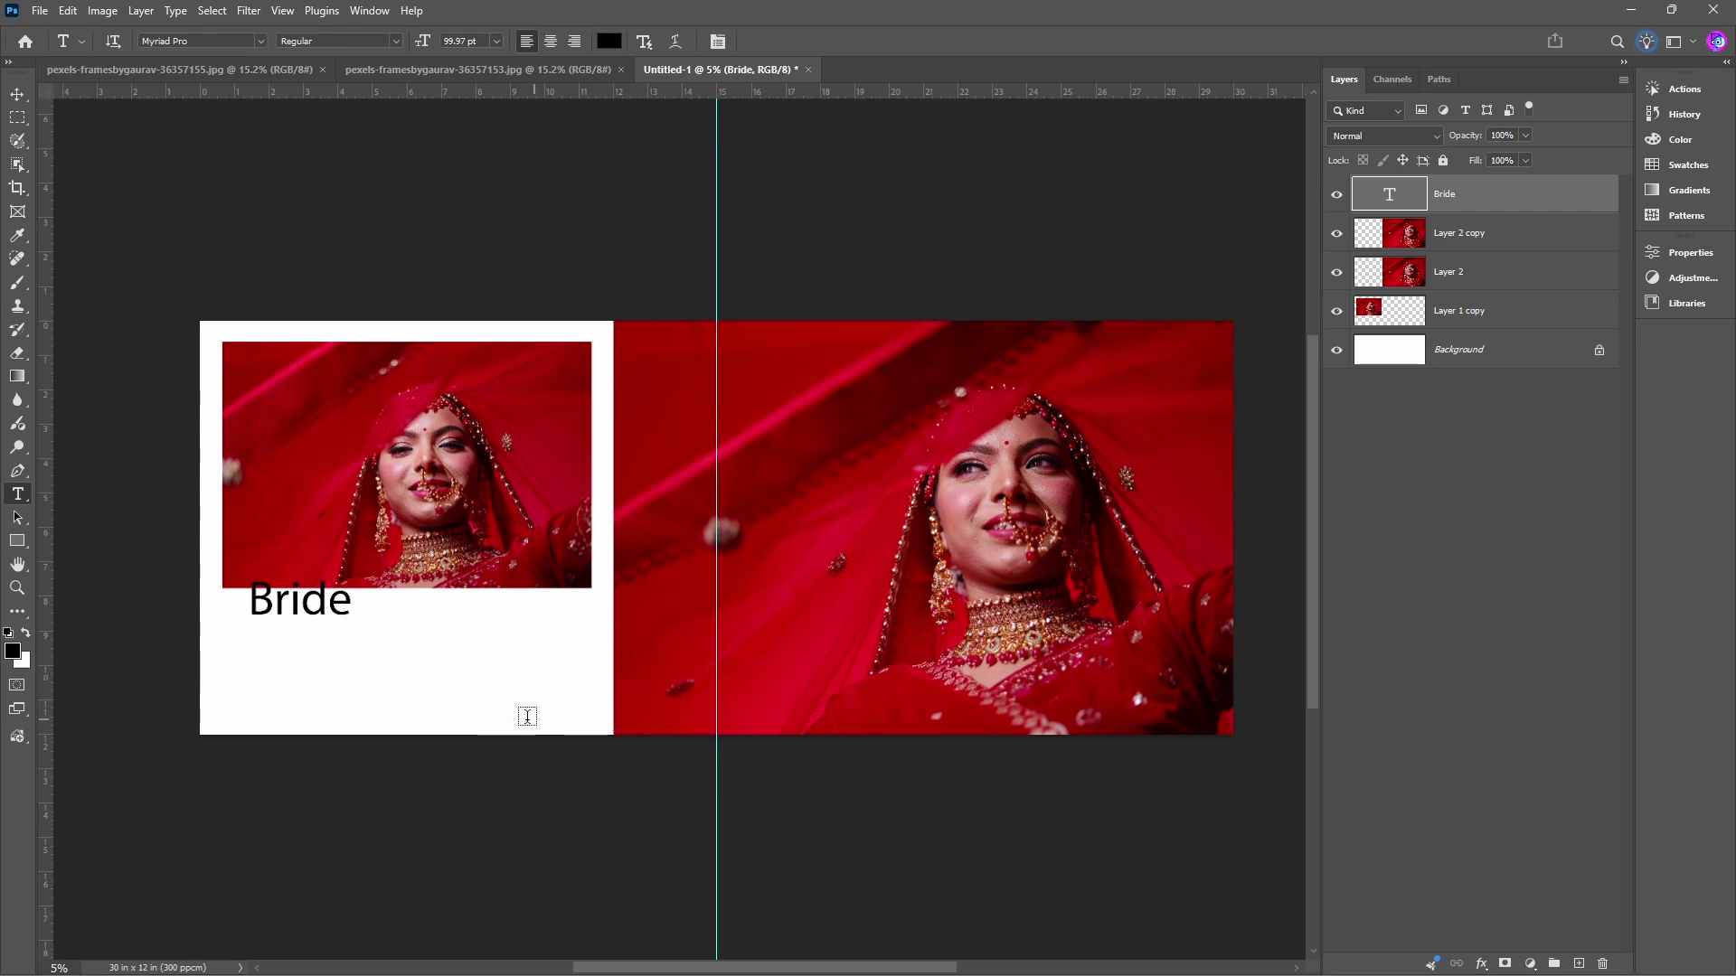
# Copy the quote "In her eyes, you'll find a universe of dreams..." from the wedmegood.com page in Chrome and return to Photoshop.
pyautogui.click(313, 679)
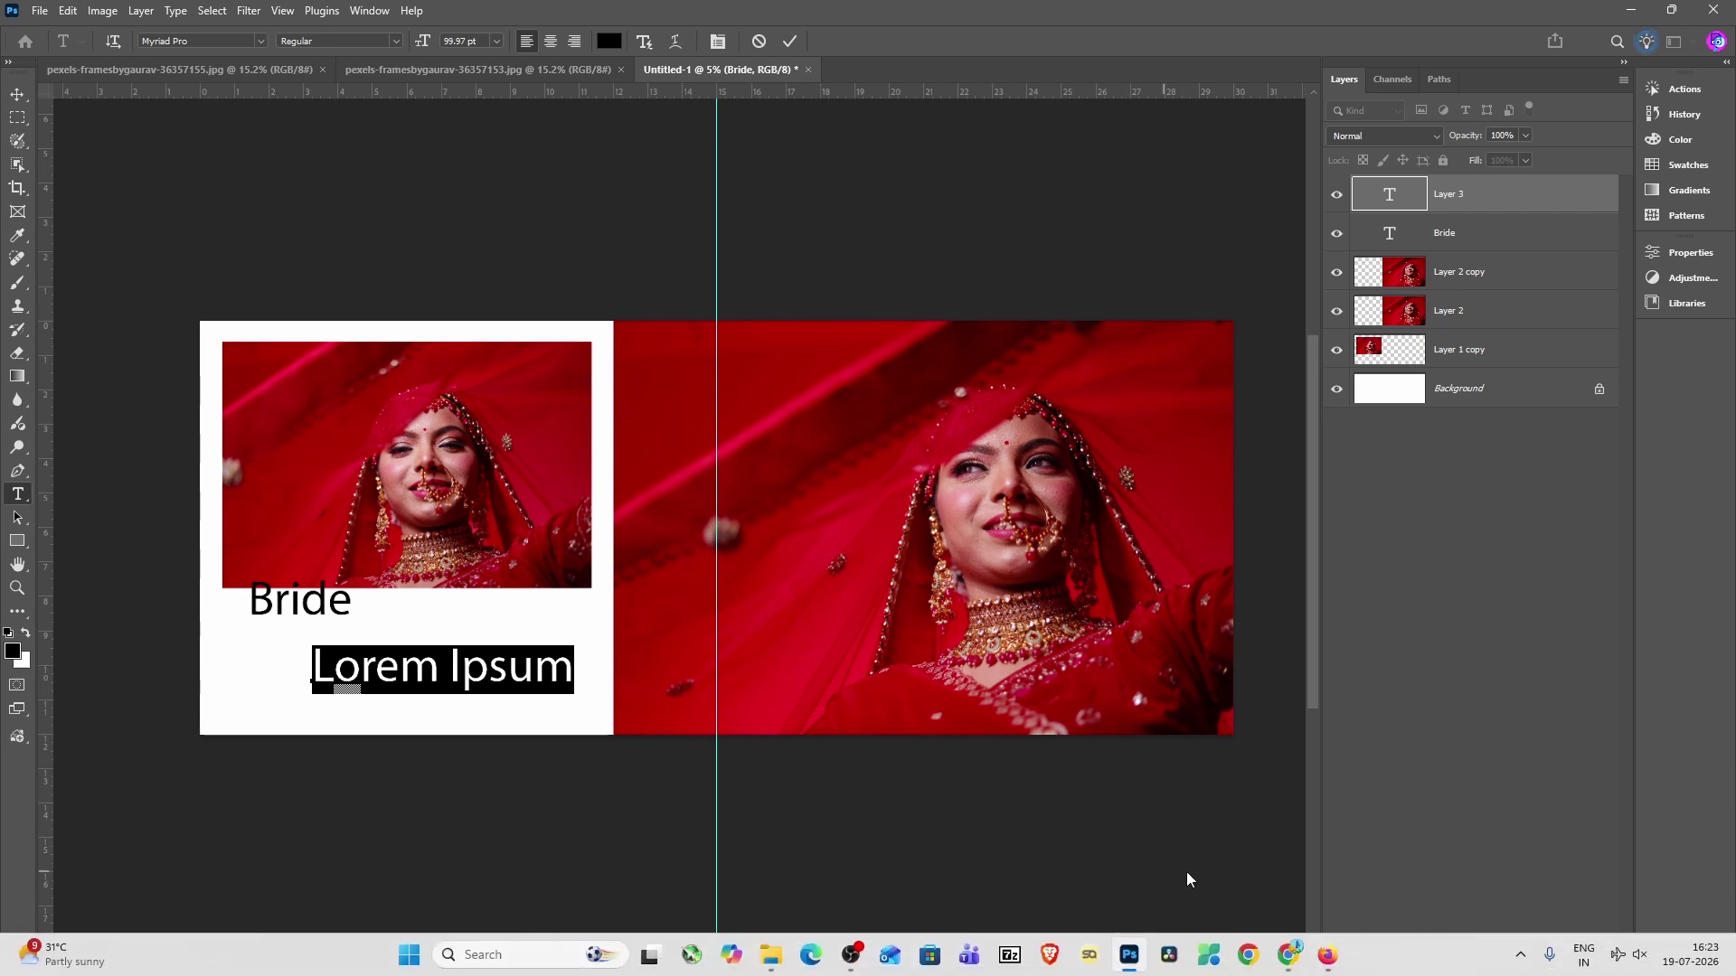
pyautogui.click(1290, 959)
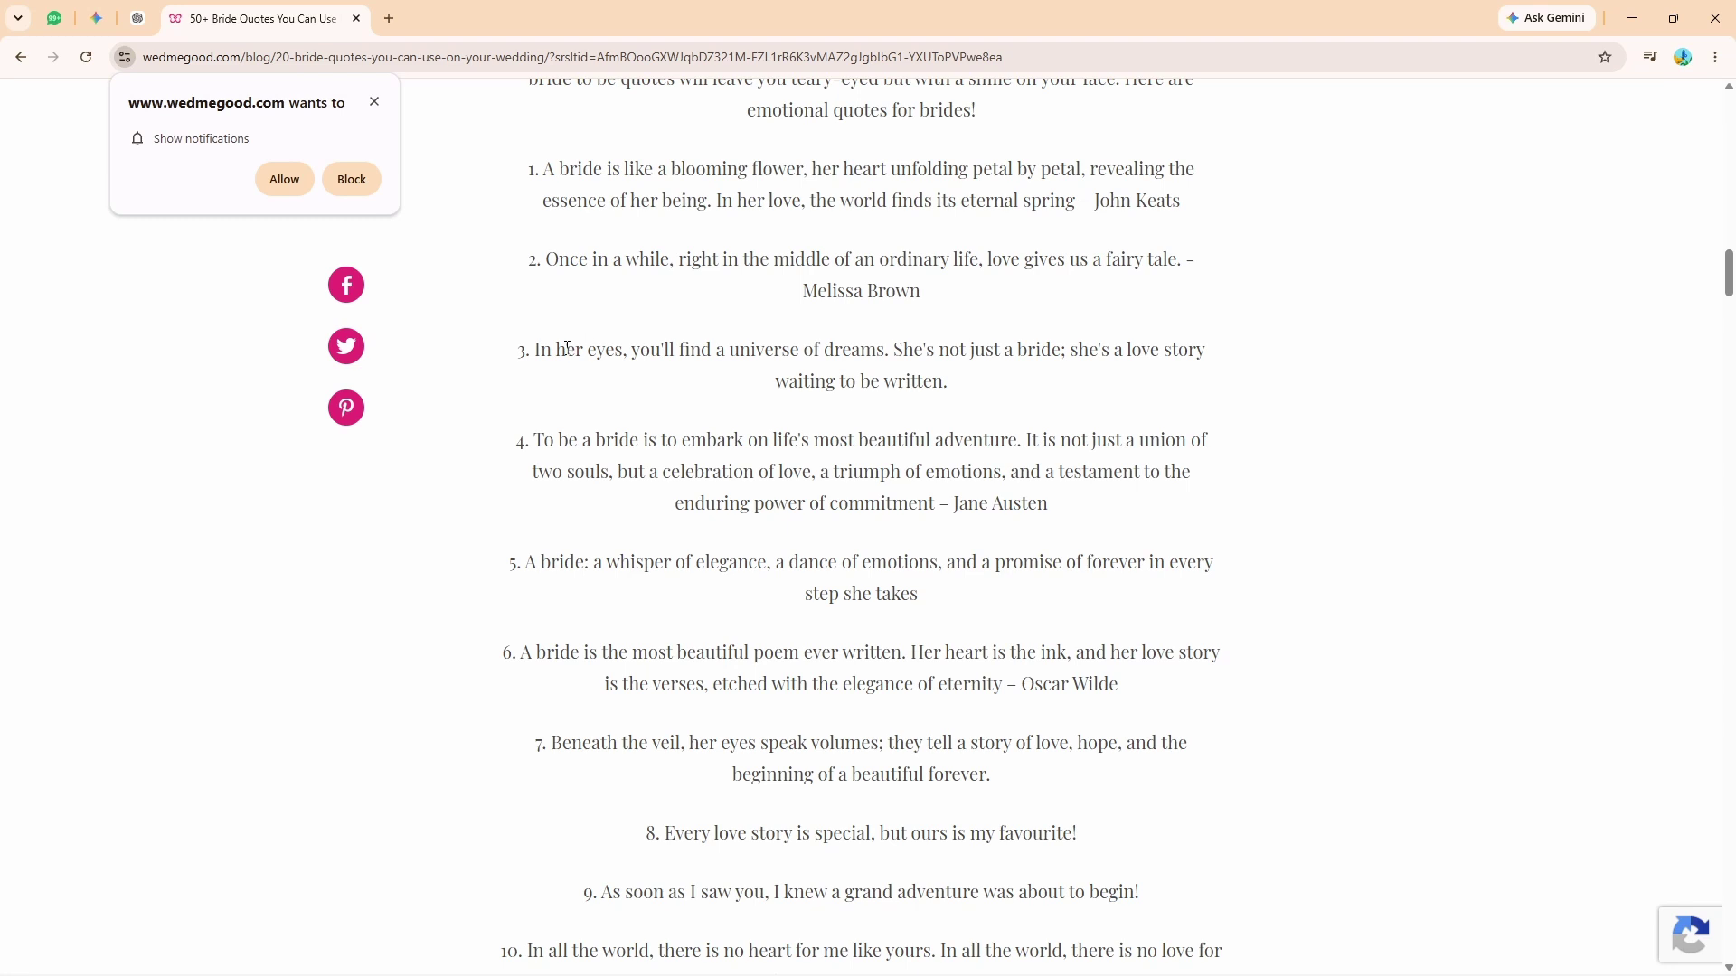
pyautogui.moveTo(537, 352); pyautogui.dragTo(963, 389)
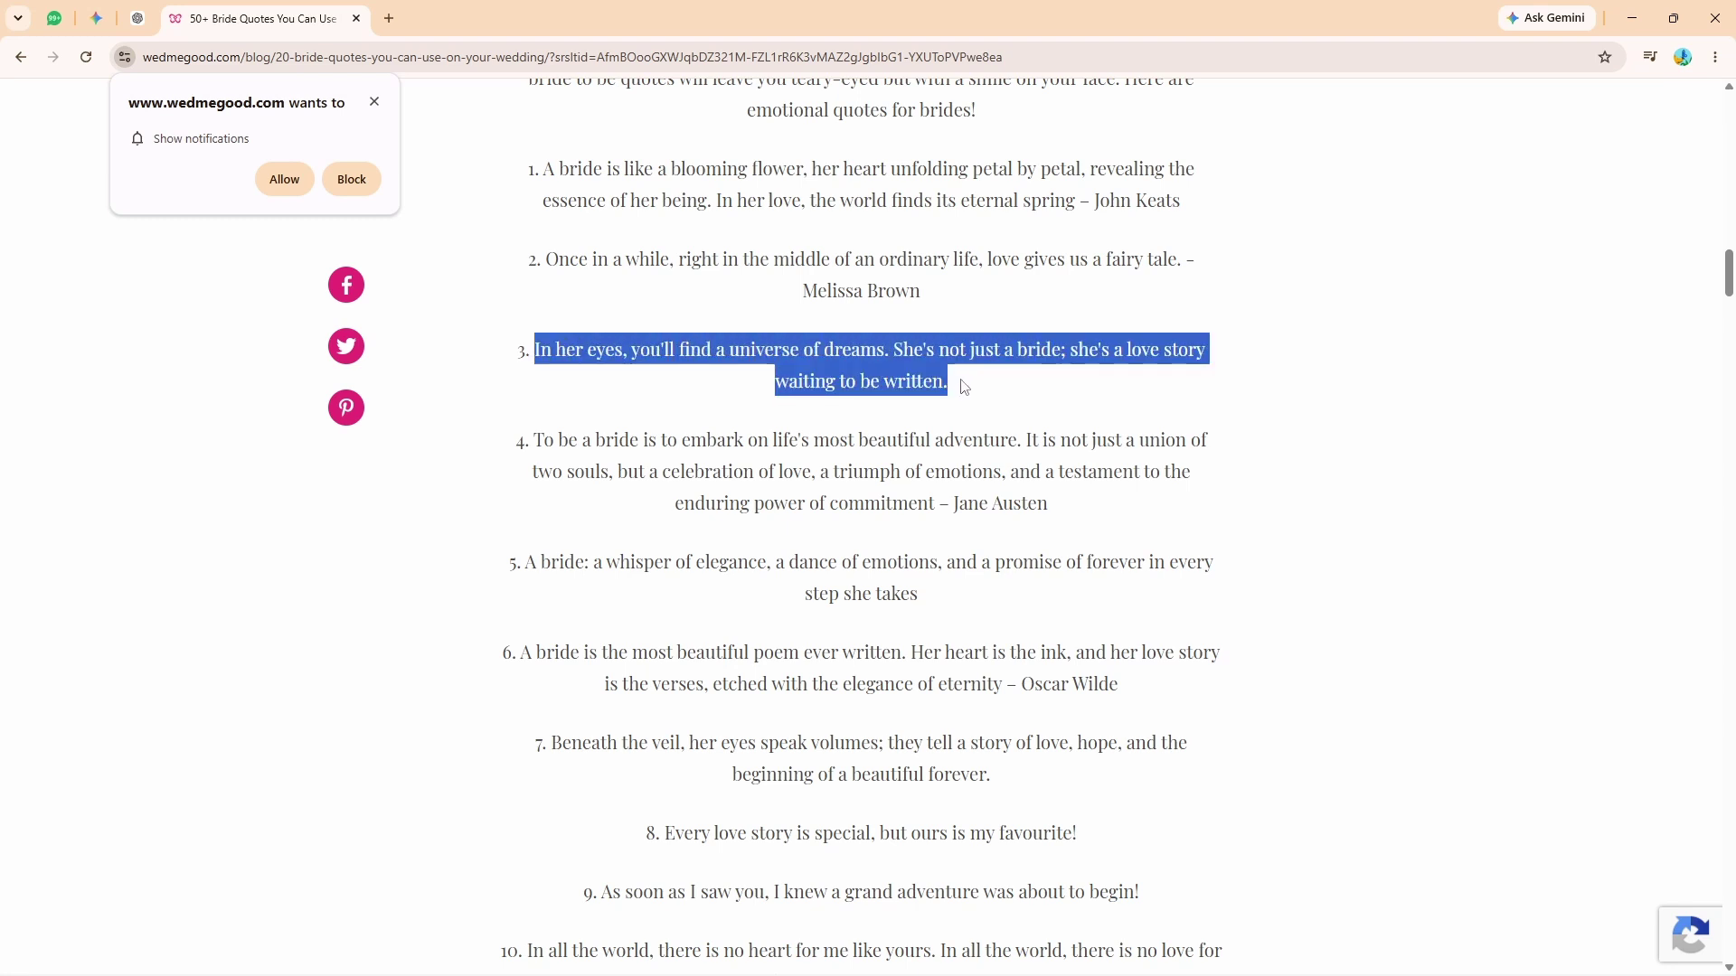
pyautogui.rightClick(886, 365)
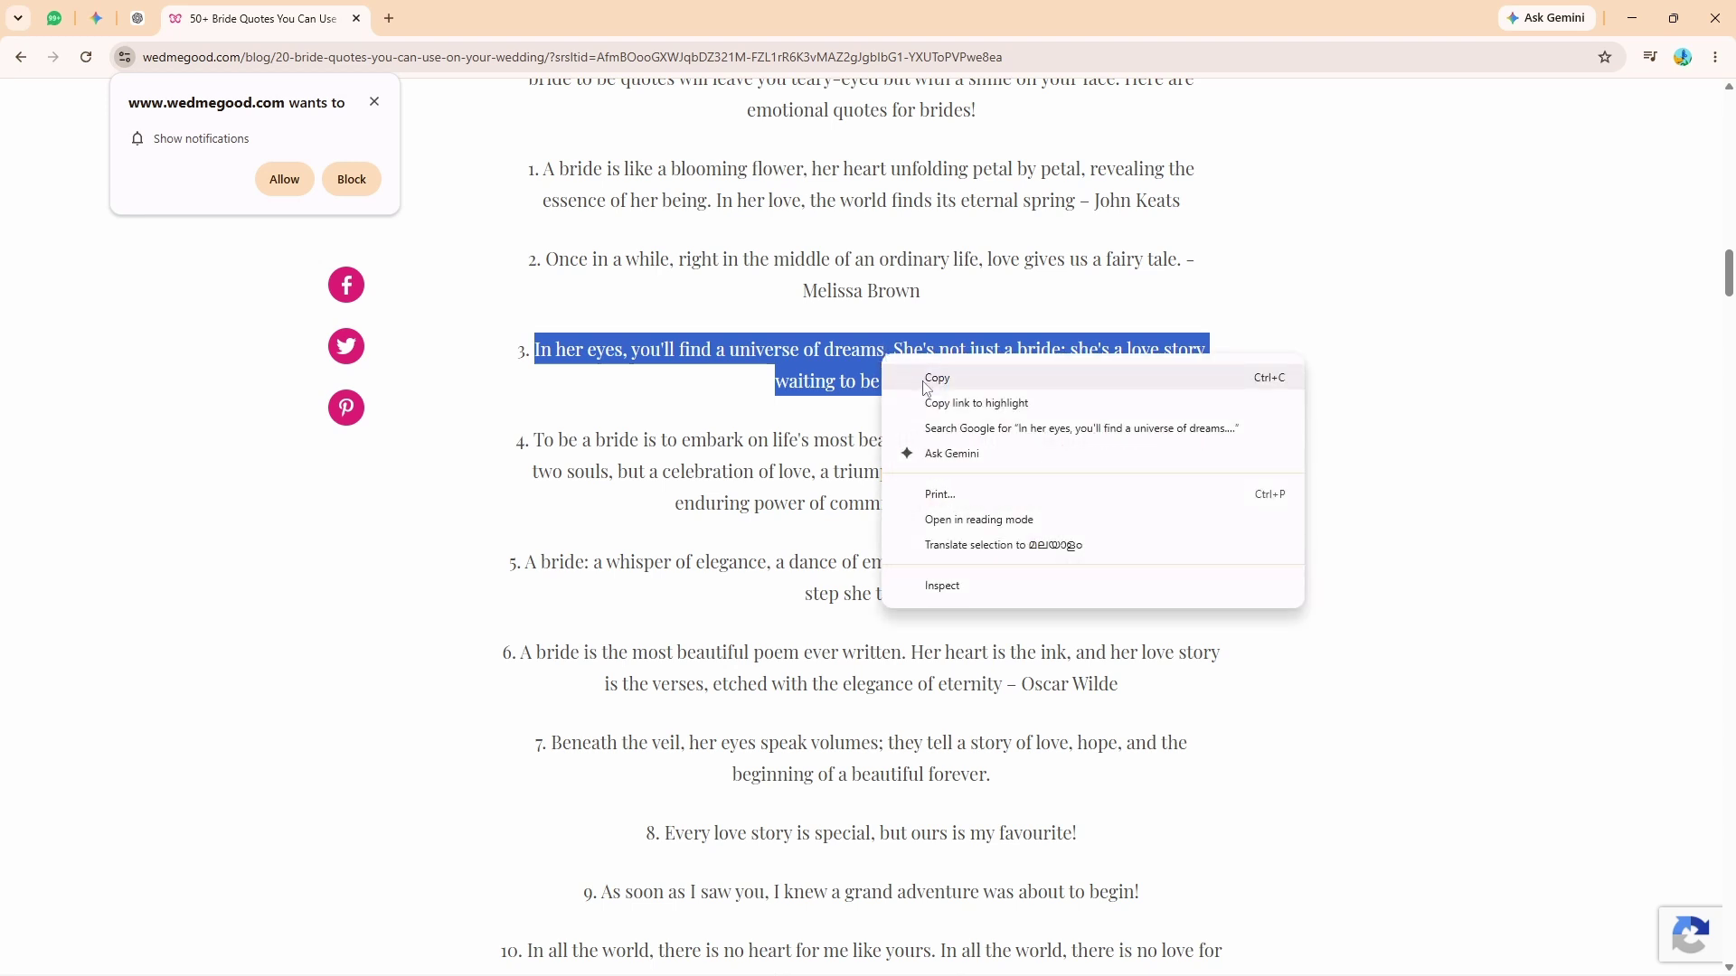
pyautogui.click(925, 380)
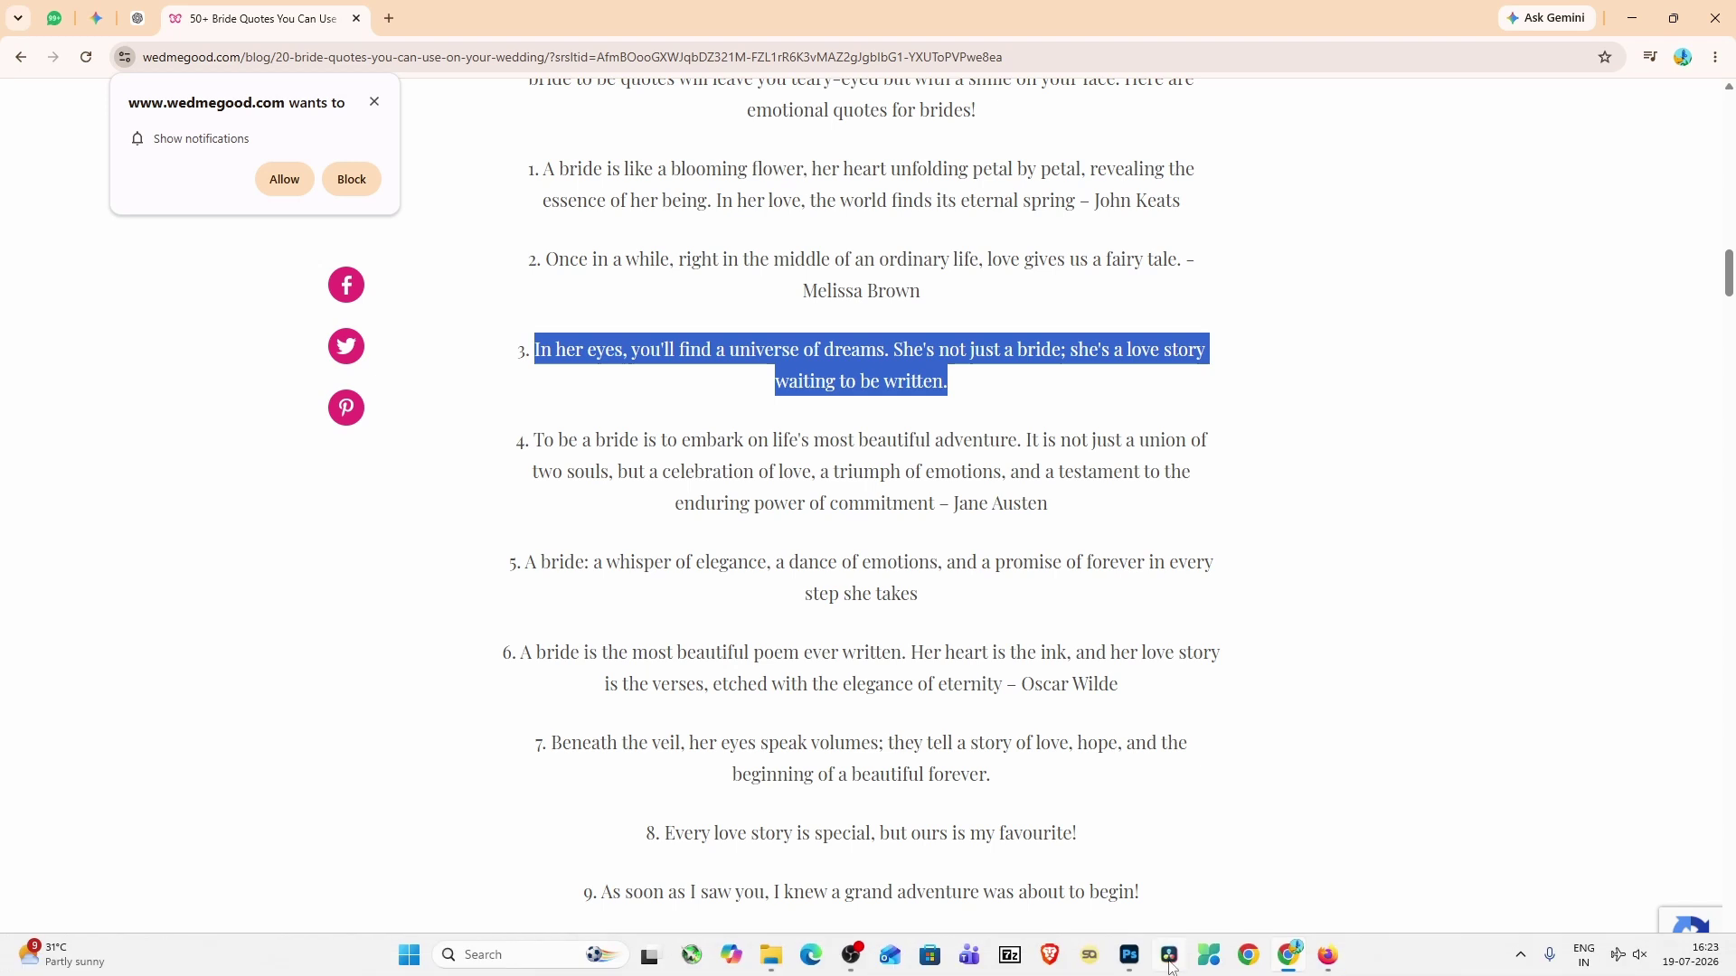
pyautogui.click(1169, 958)
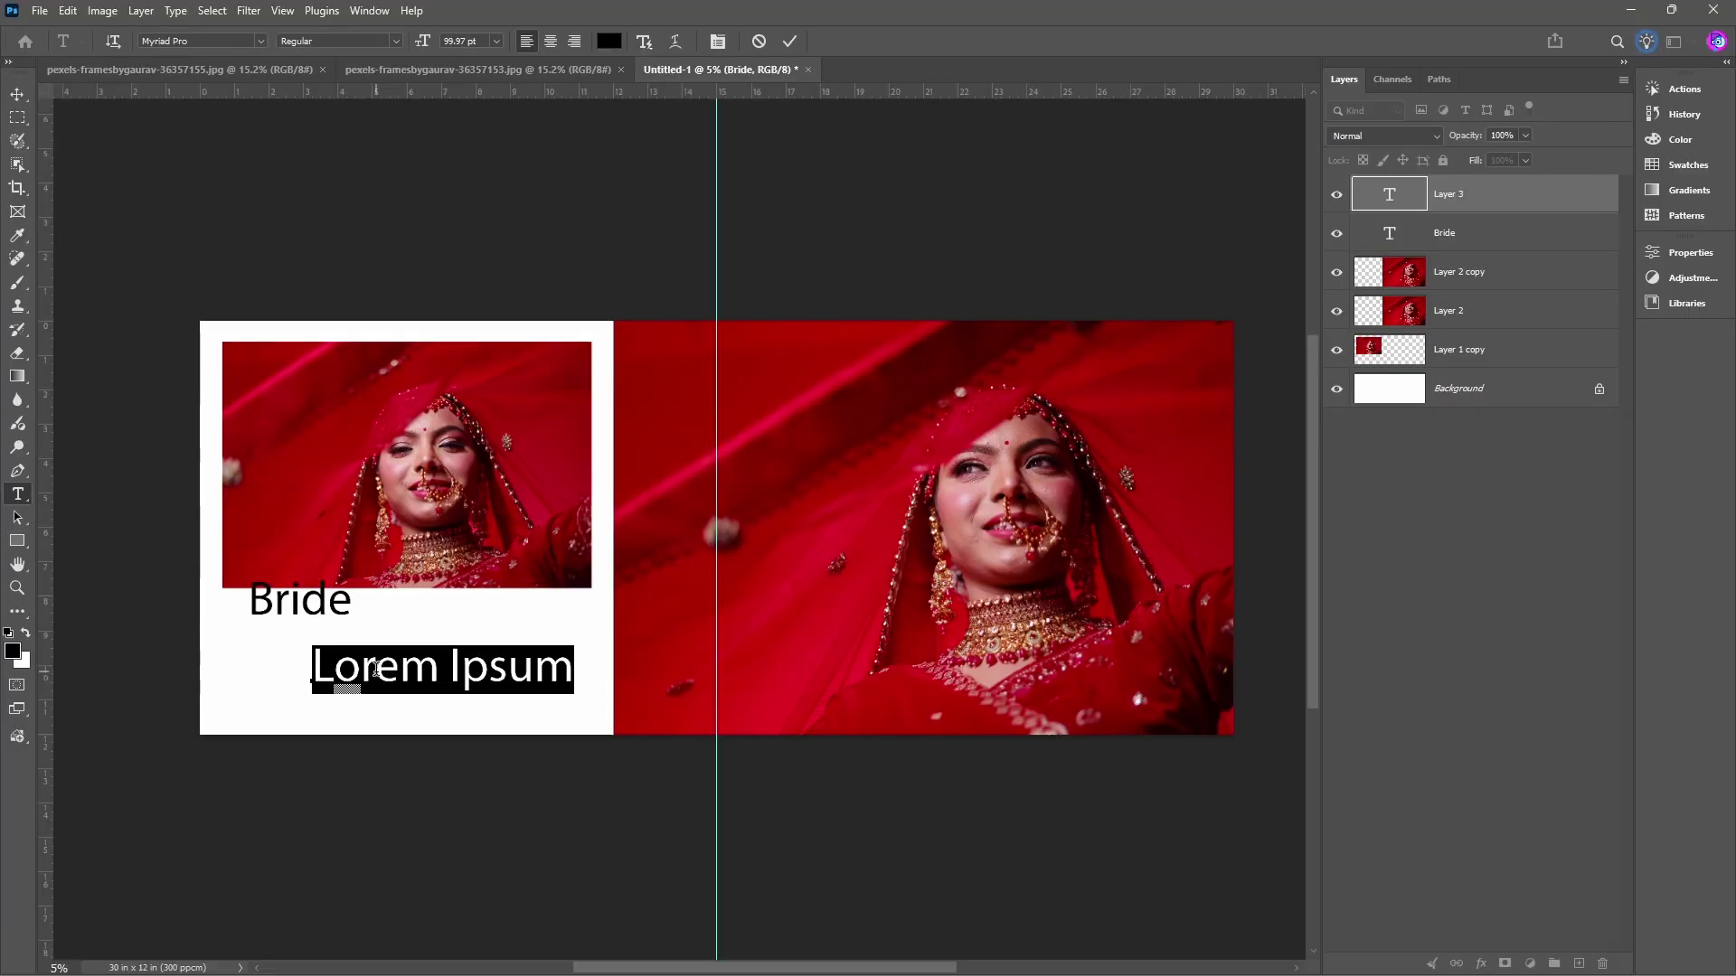
# Try the copied quote as single-line point text below "Bride" and delete that text layer.
pyautogui.hotkey('ctrl', 'v')
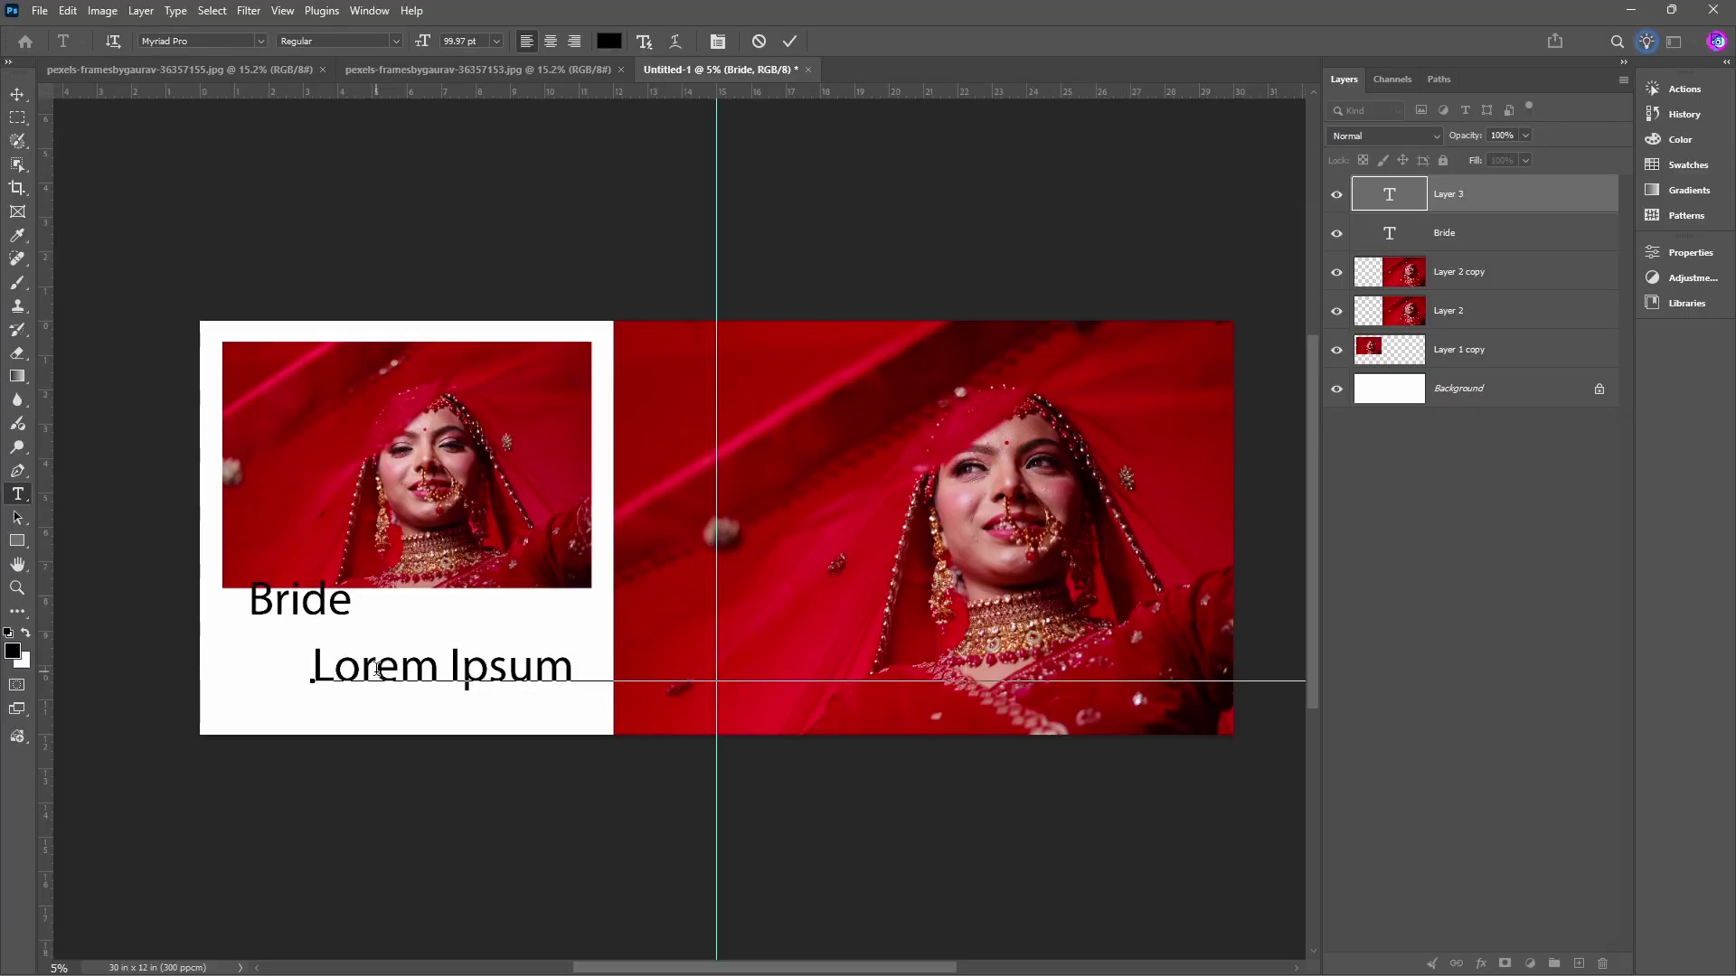
pyautogui.hotkey('ctrl', 'Return')
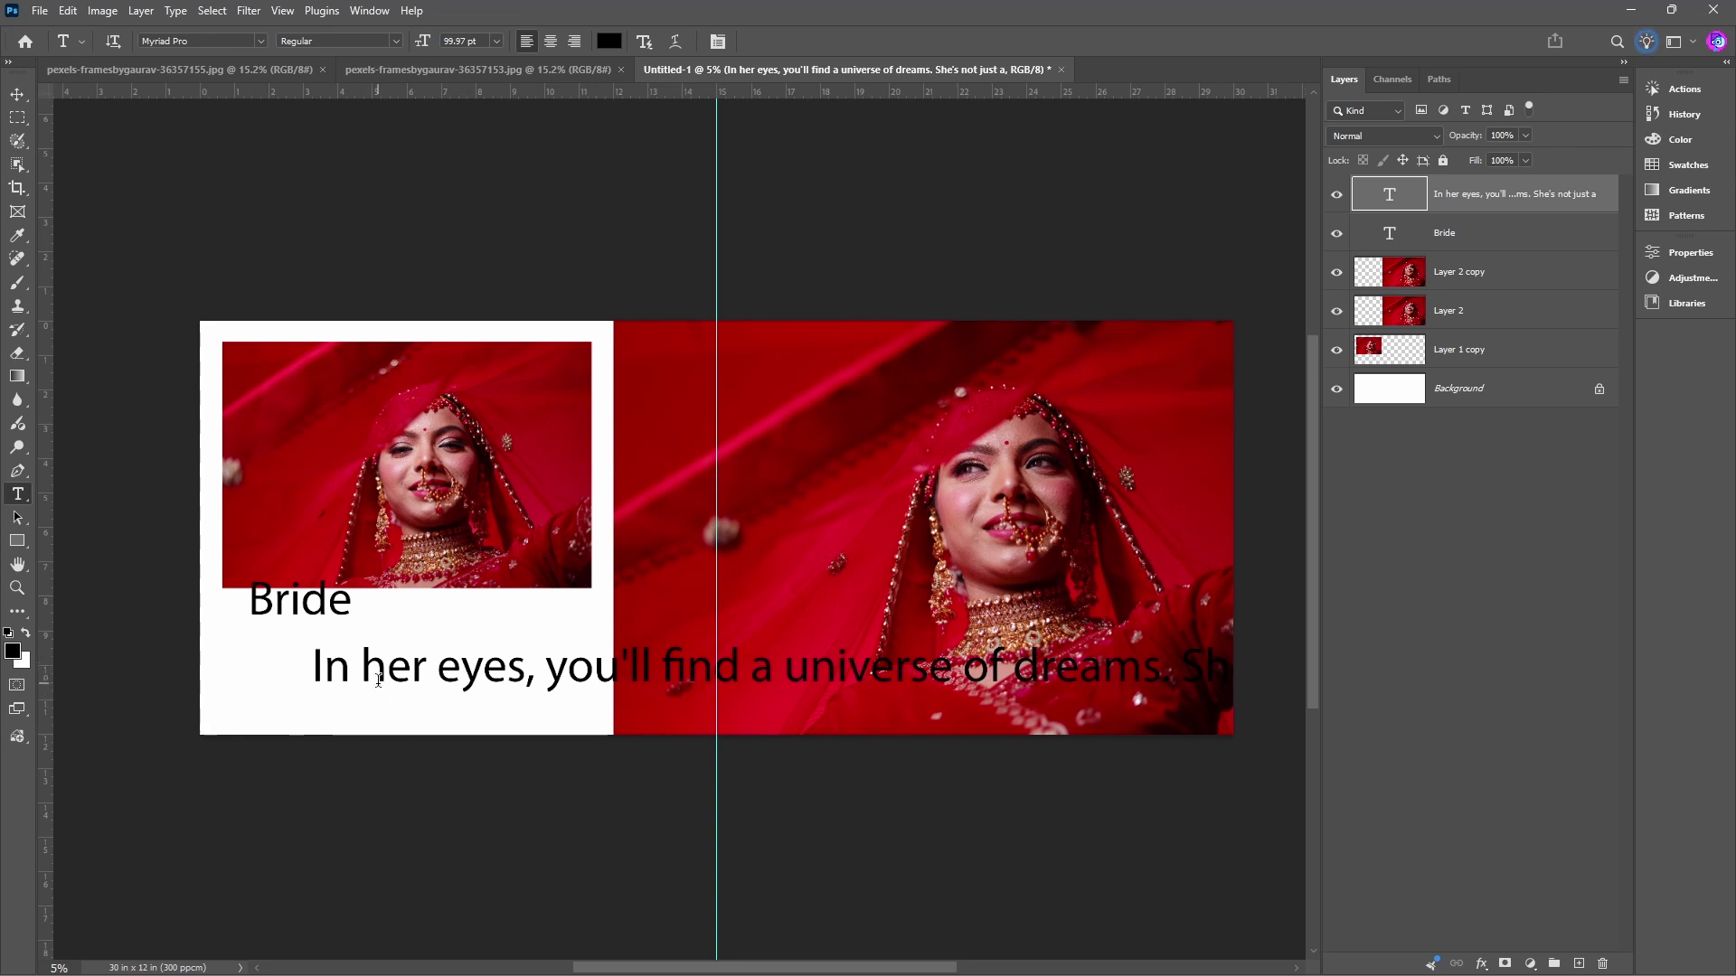
pyautogui.press('v')
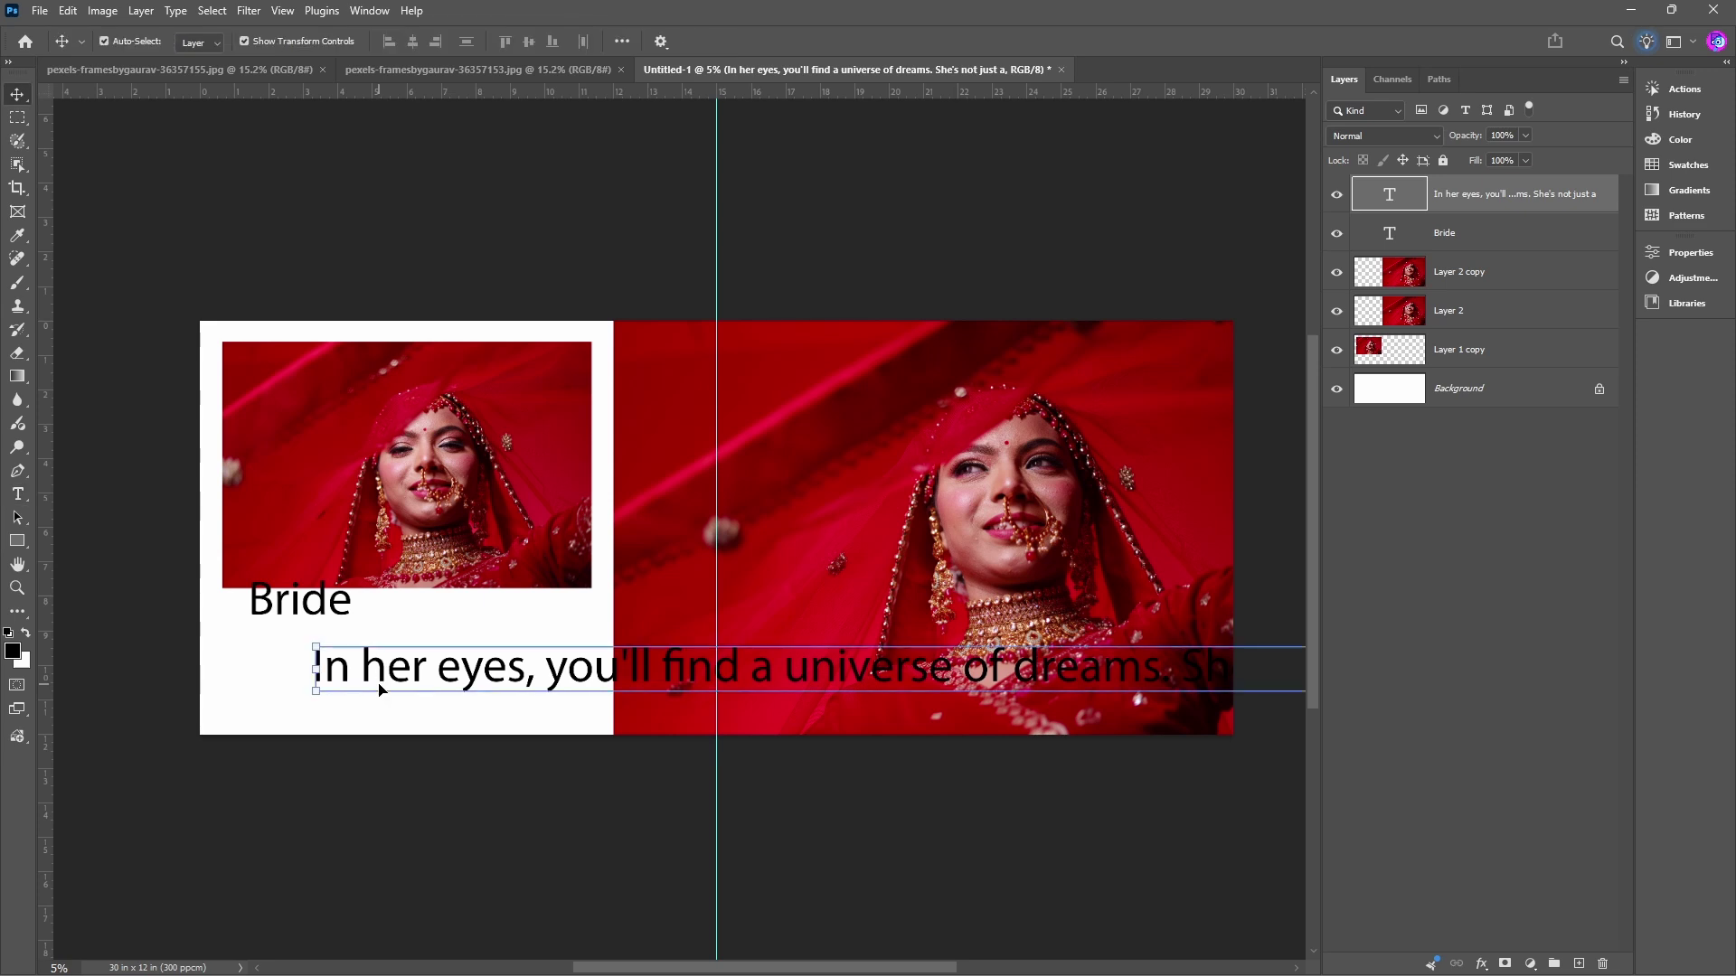
pyautogui.press('Delete')
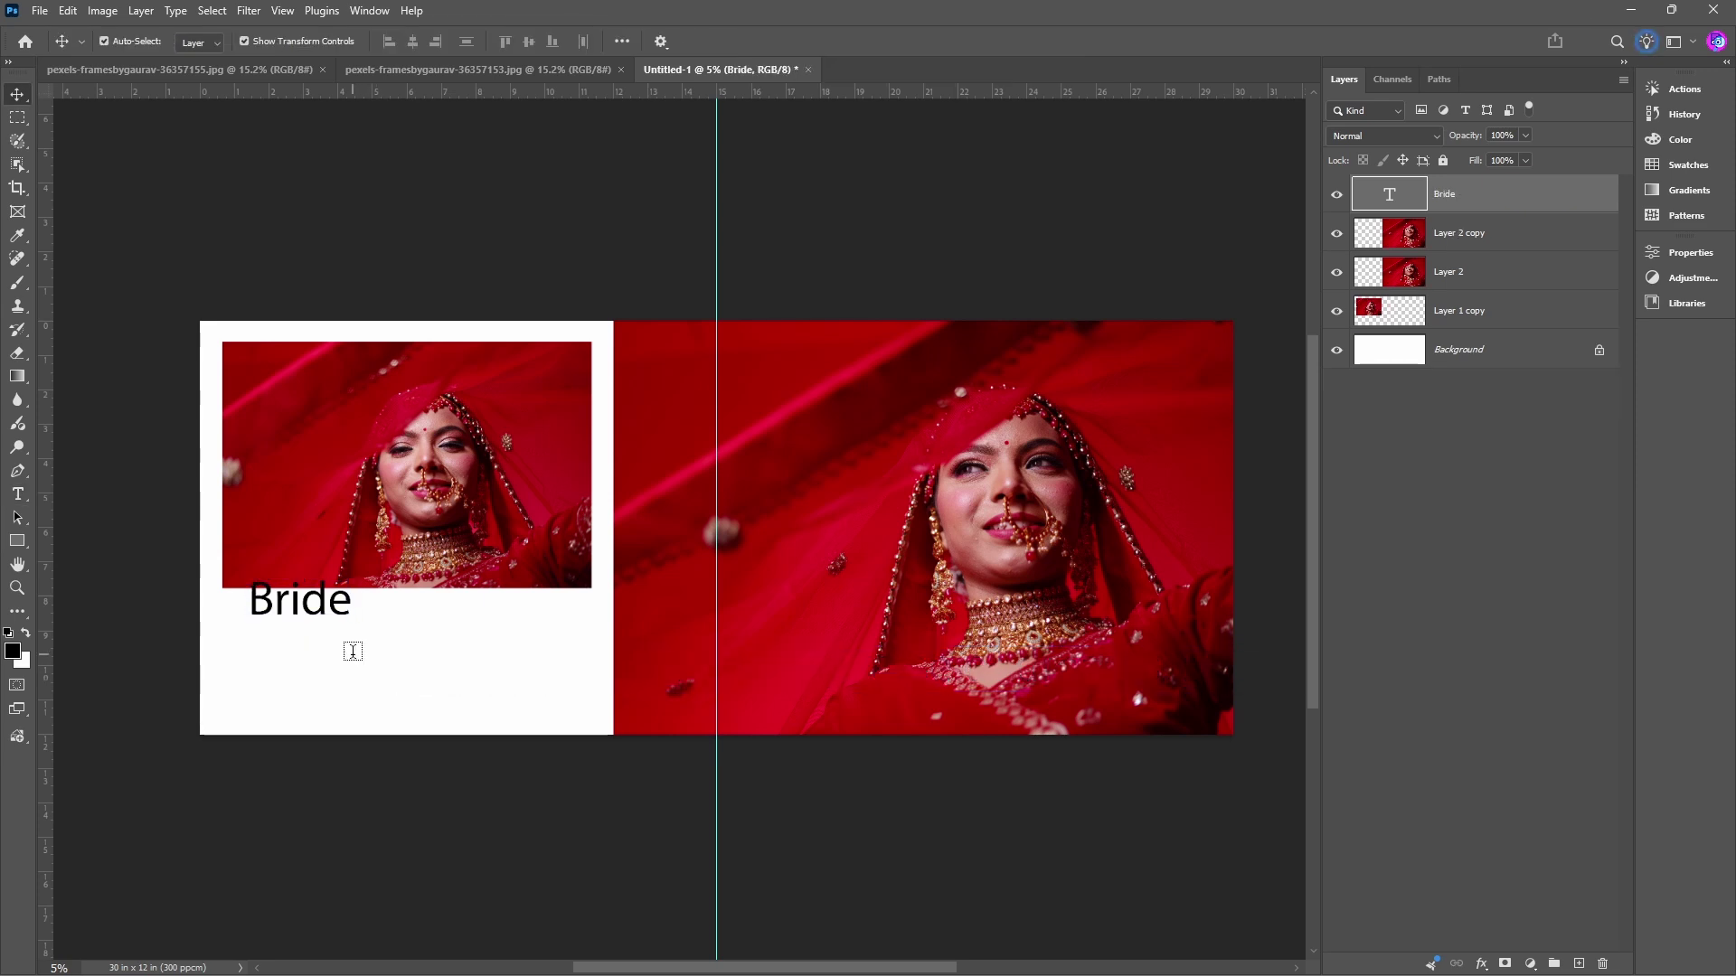
# Draw a paragraph text box in the white space beneath "Bride" and paste the copied quote into it.
pyautogui.press('t')
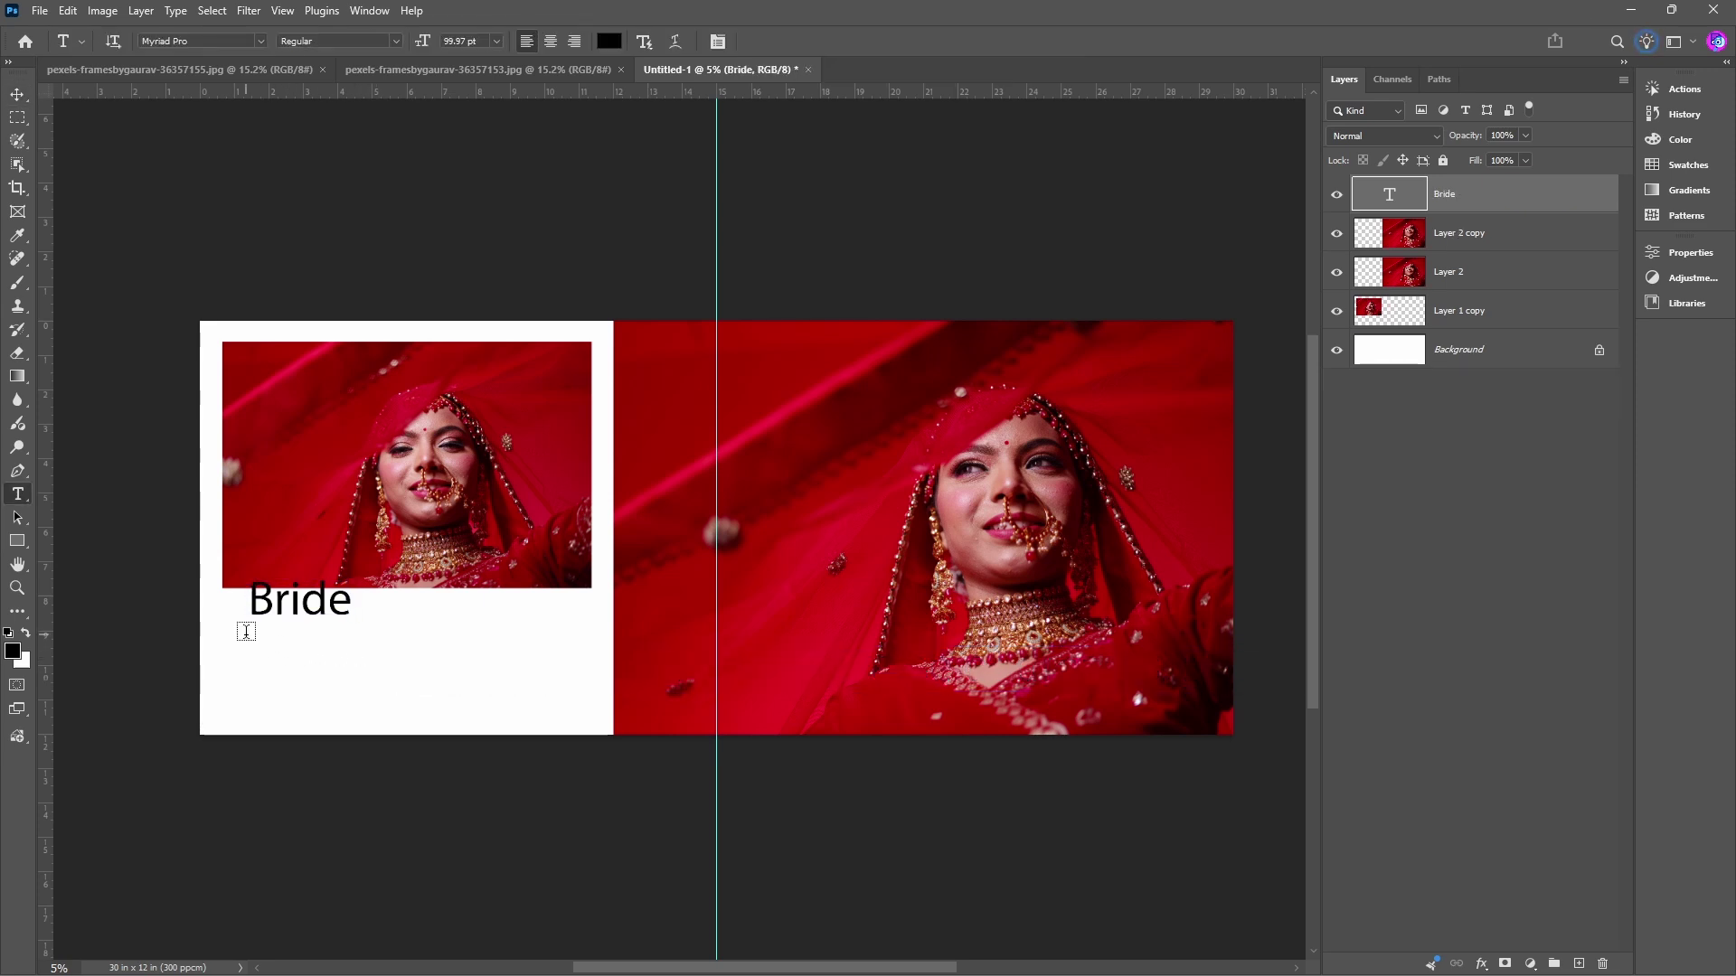
pyautogui.moveTo(249, 635); pyautogui.dragTo(580, 701)
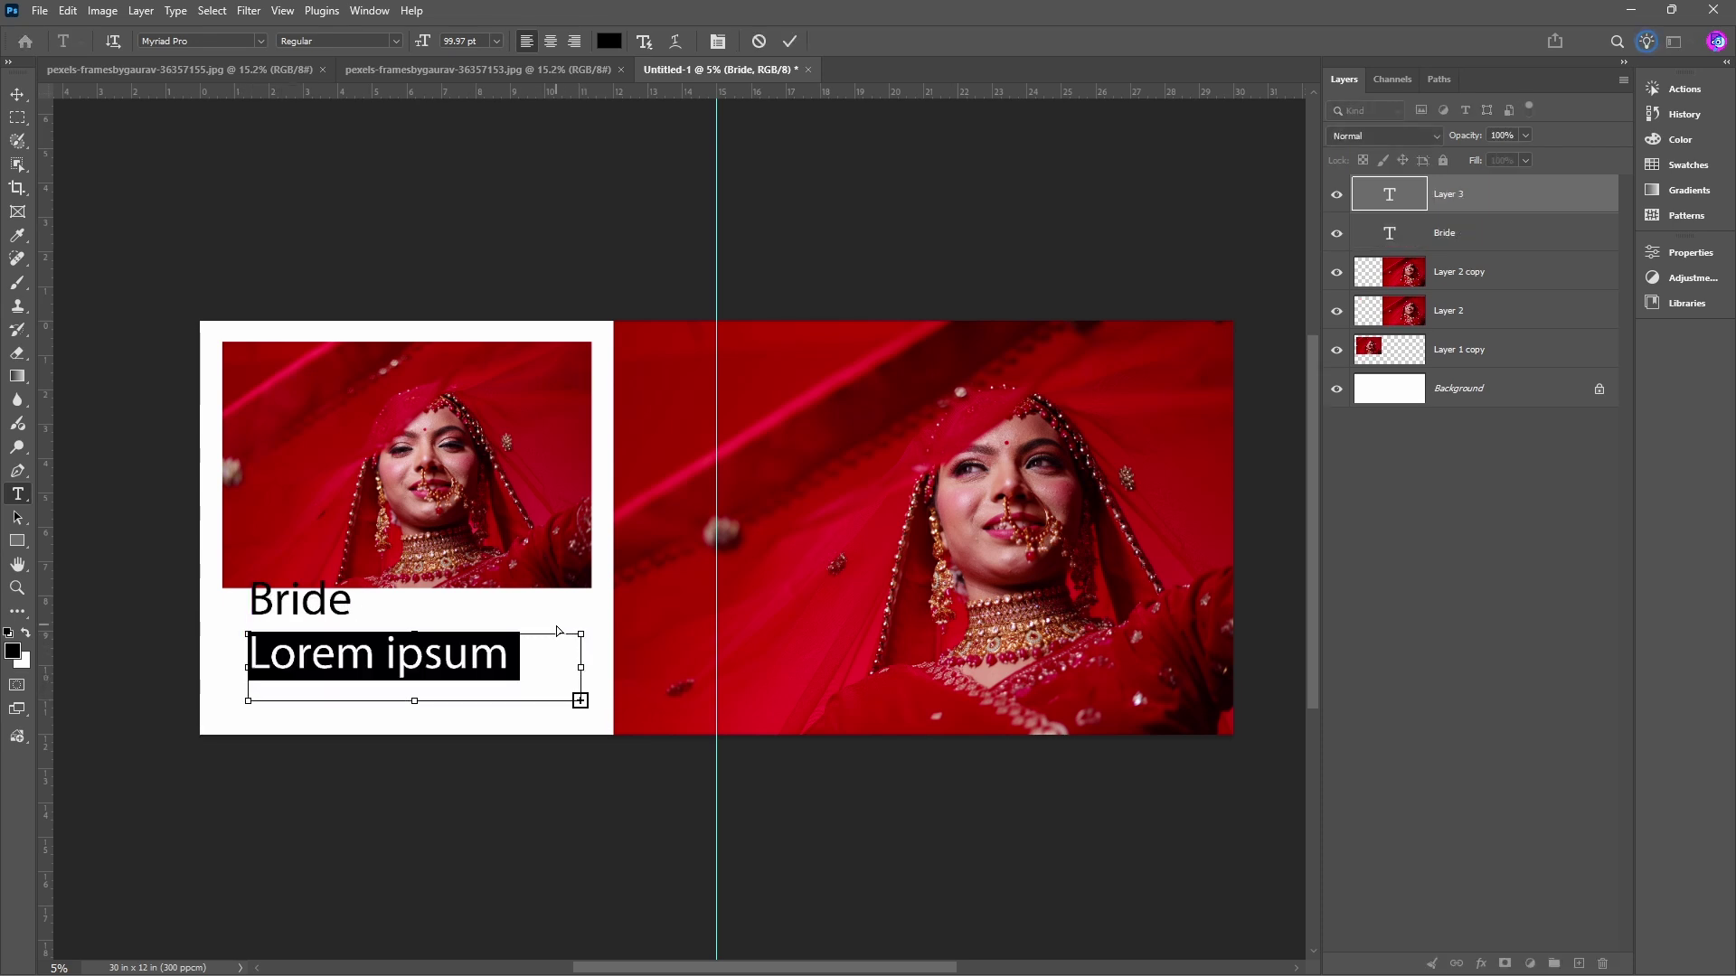
pyautogui.write('In her eyes,')
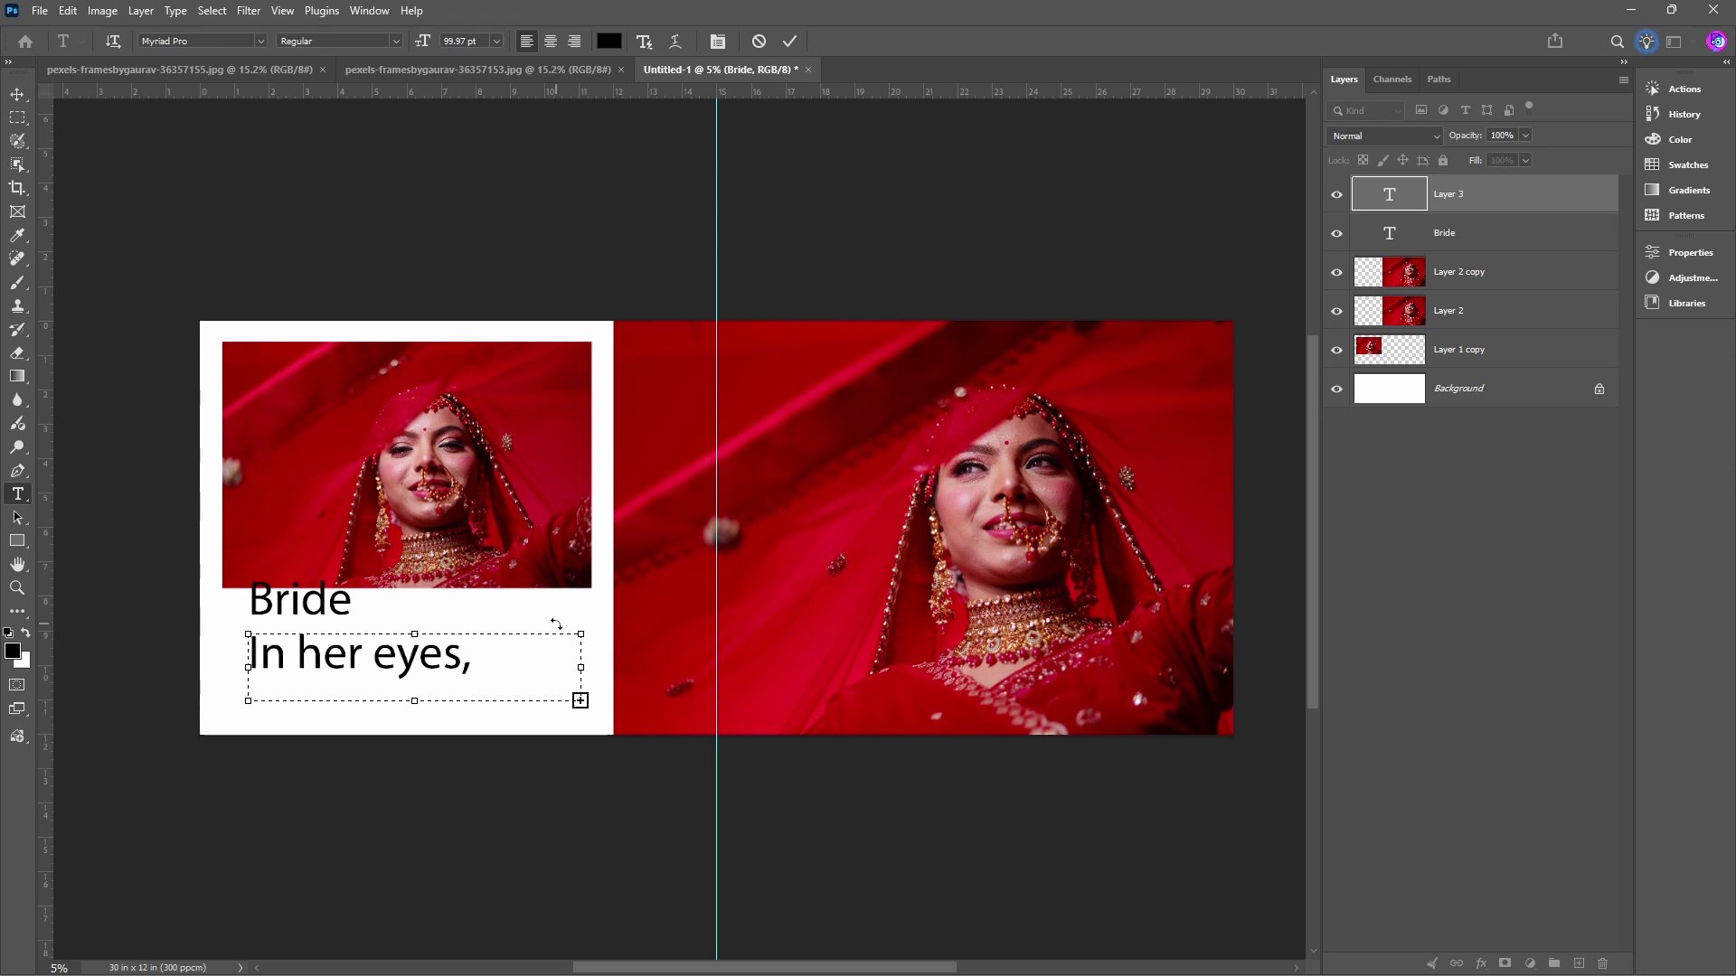
pyautogui.click(556, 624)
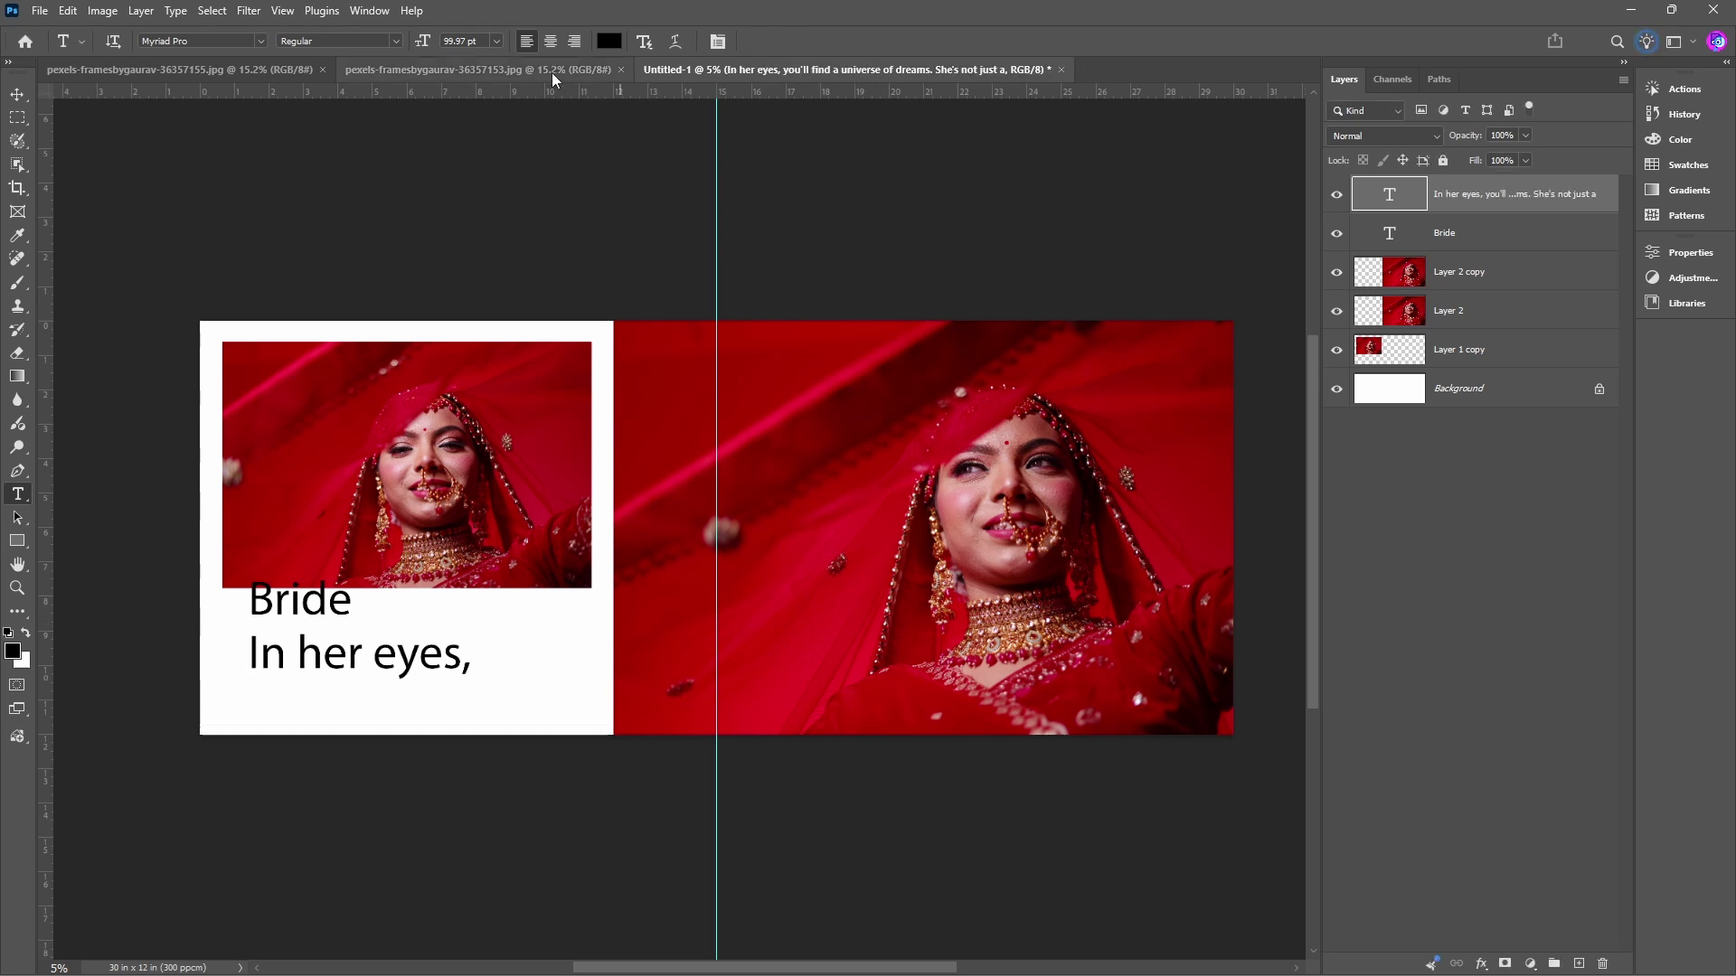
# Set the quote's font size to 21 pt.
pyautogui.click(494, 41)
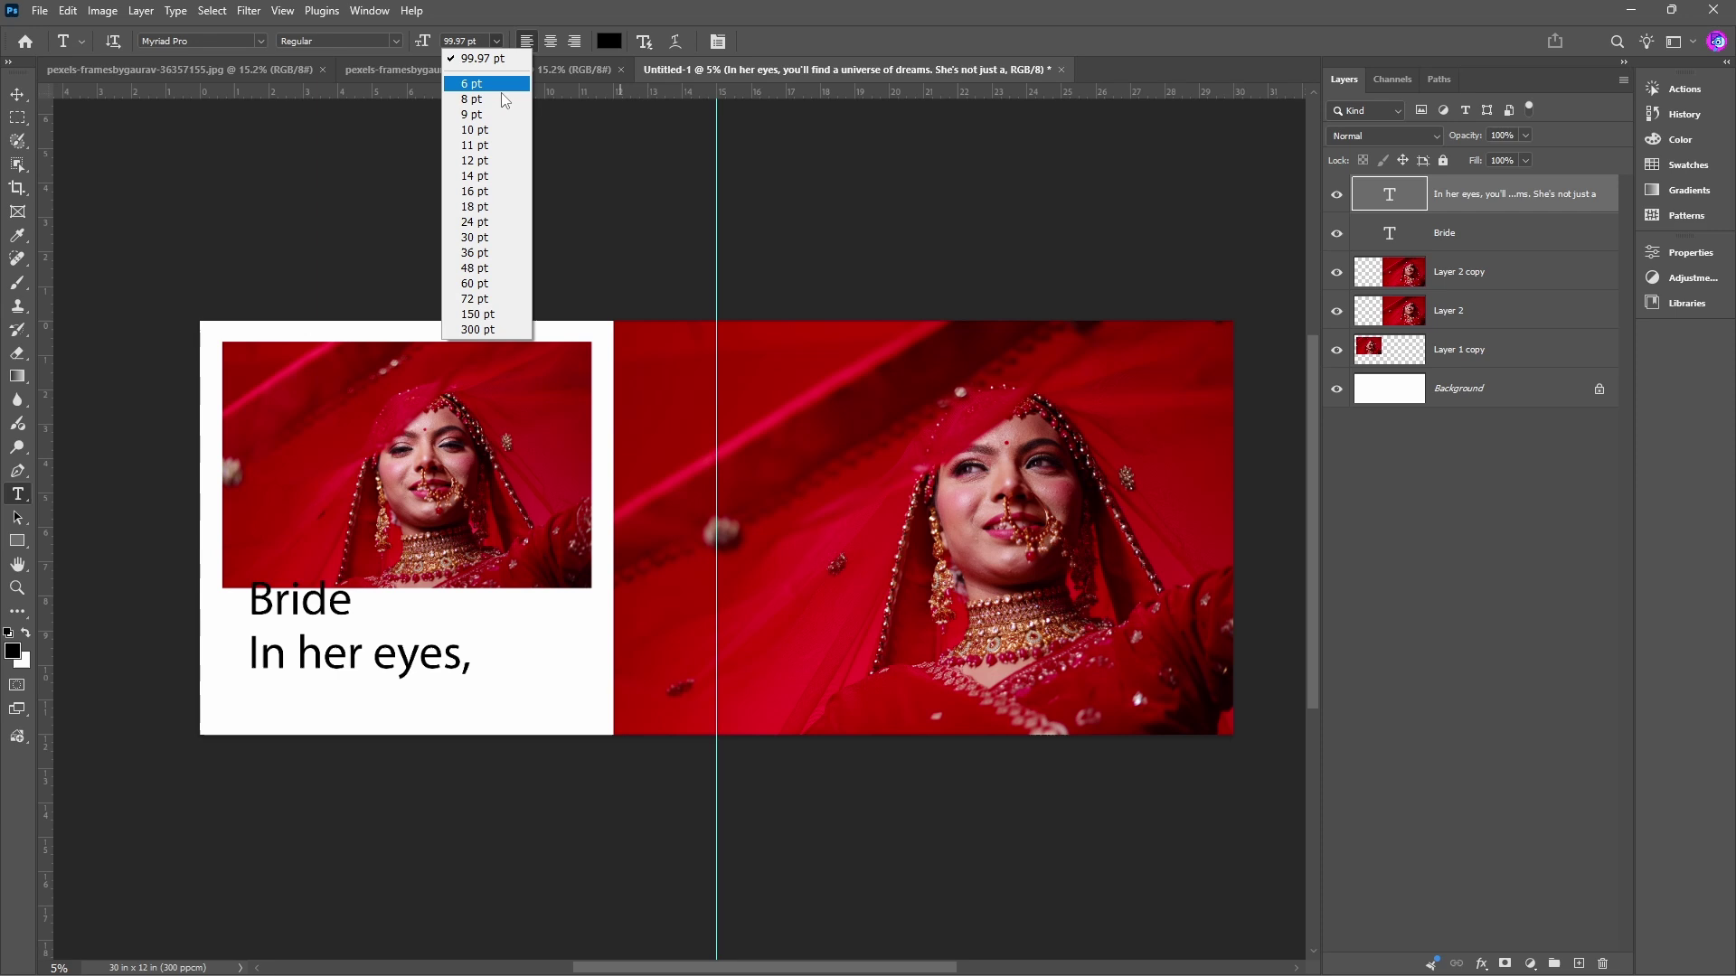
pyautogui.click(499, 185)
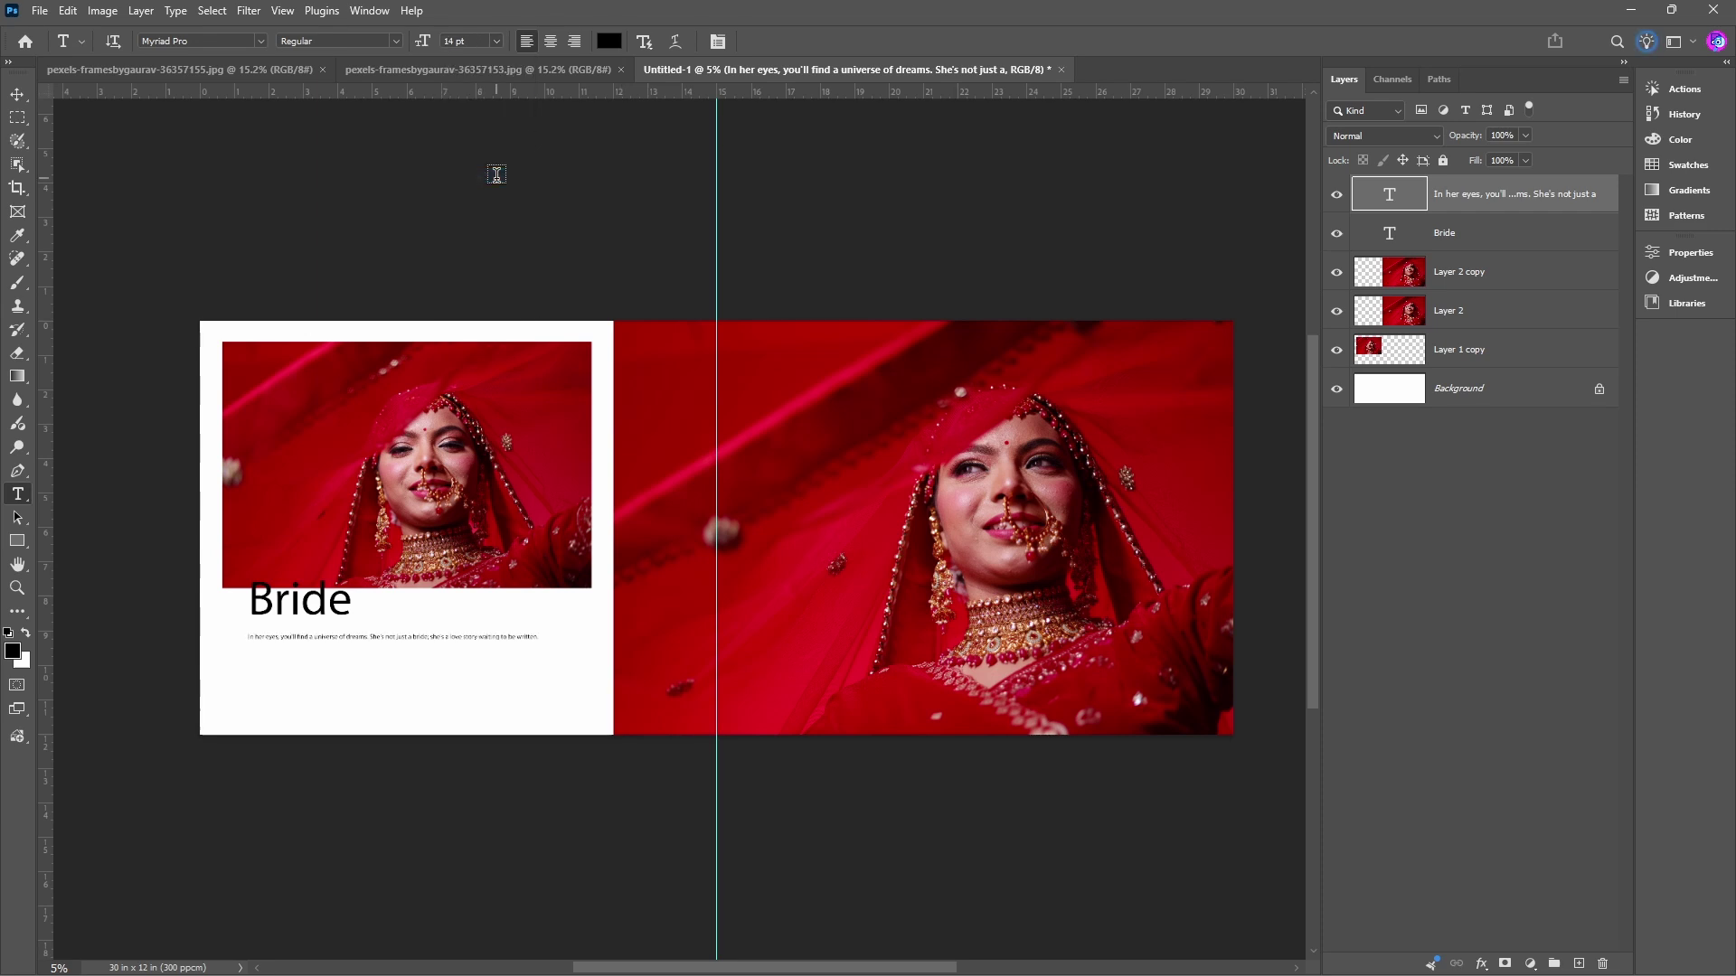
pyautogui.click(483, 41)
pyautogui.scroll(6, 484, 41)
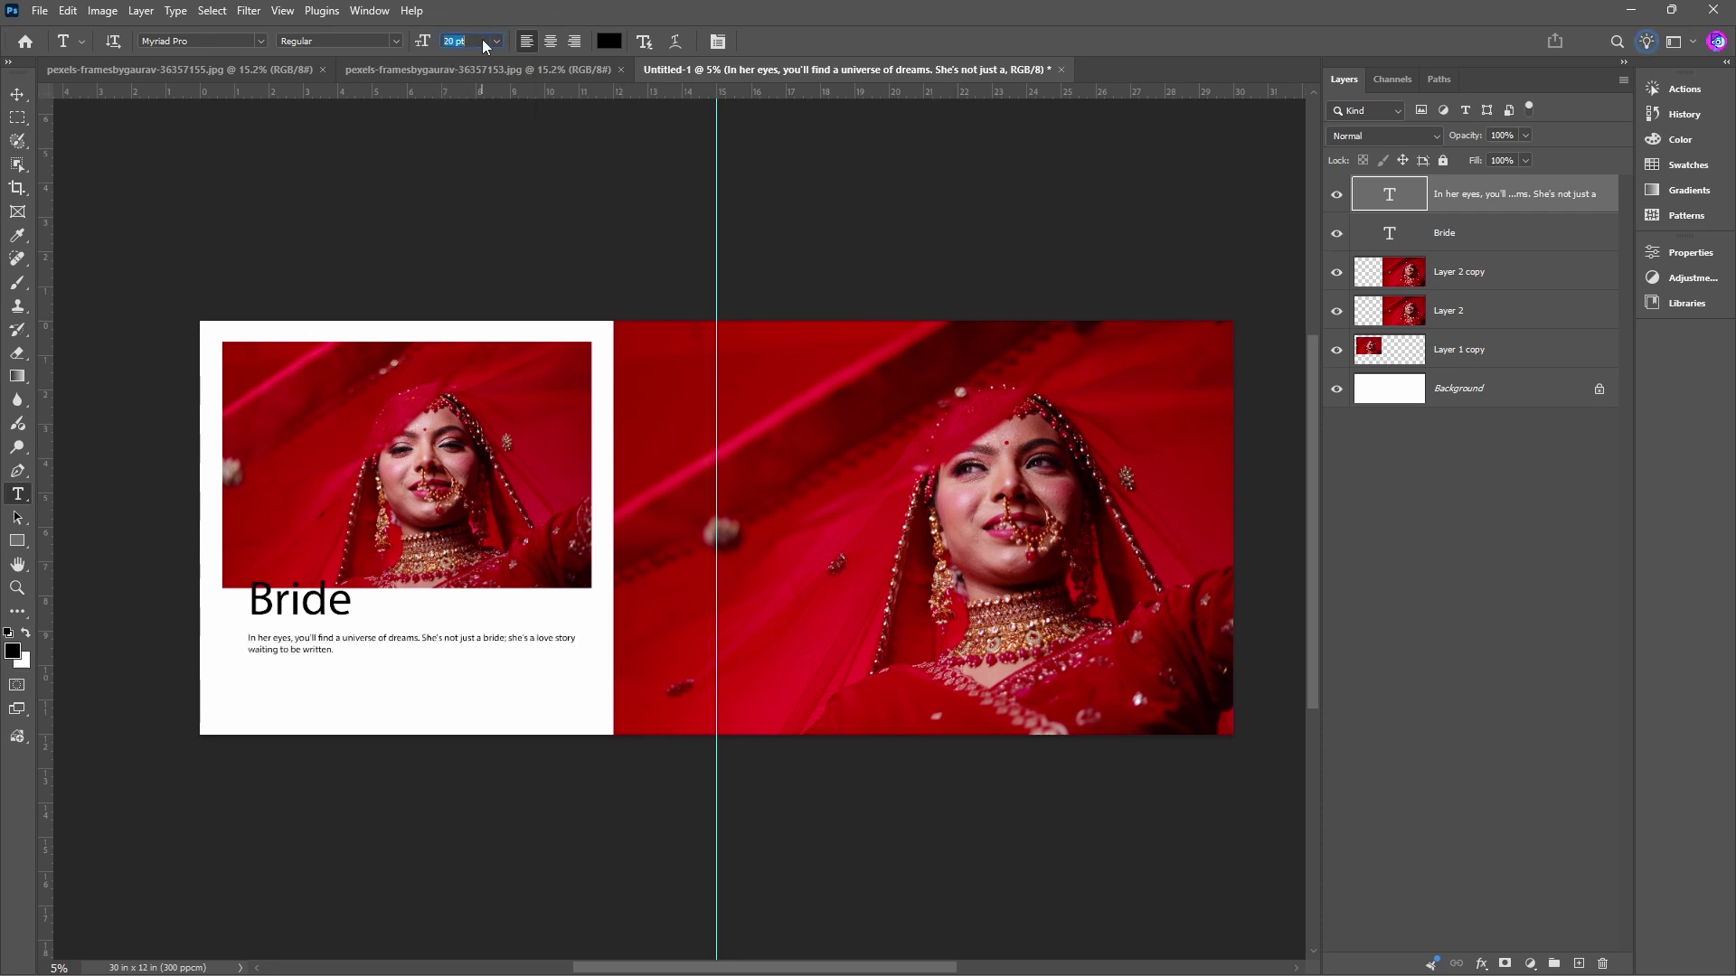
pyautogui.scroll(1, 484, 41)
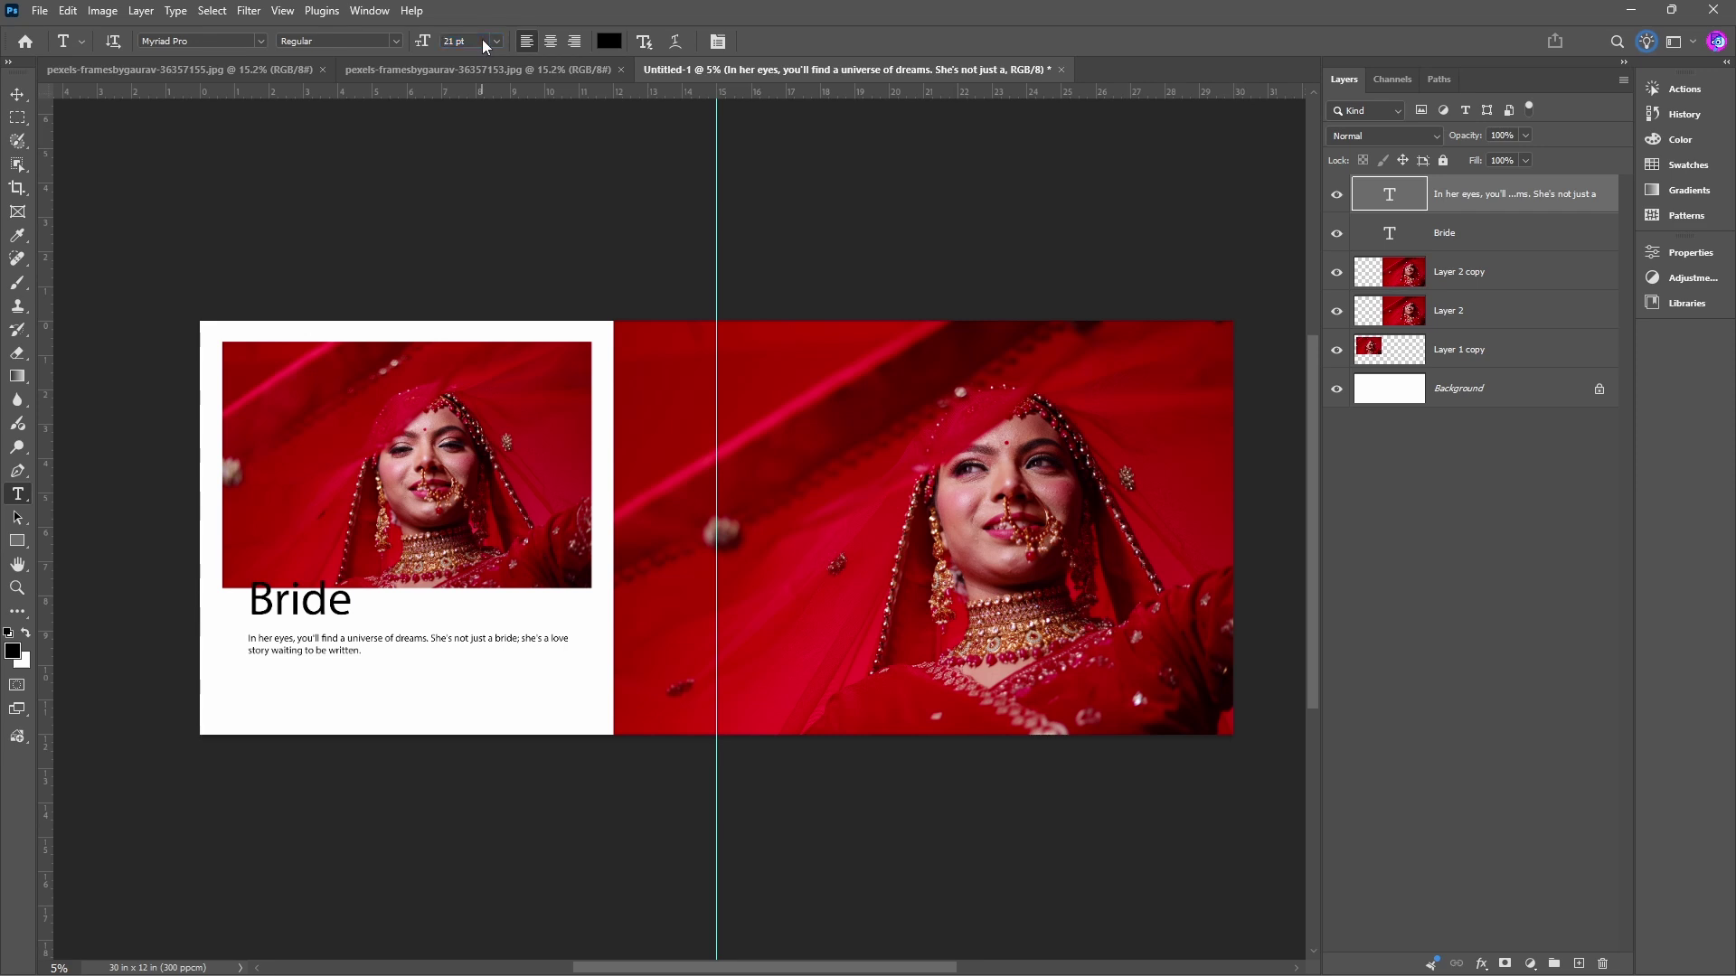
# Narrow the quote's text box from its right edge so the second line starts at "she's a love story".
pyautogui.click(298, 650)
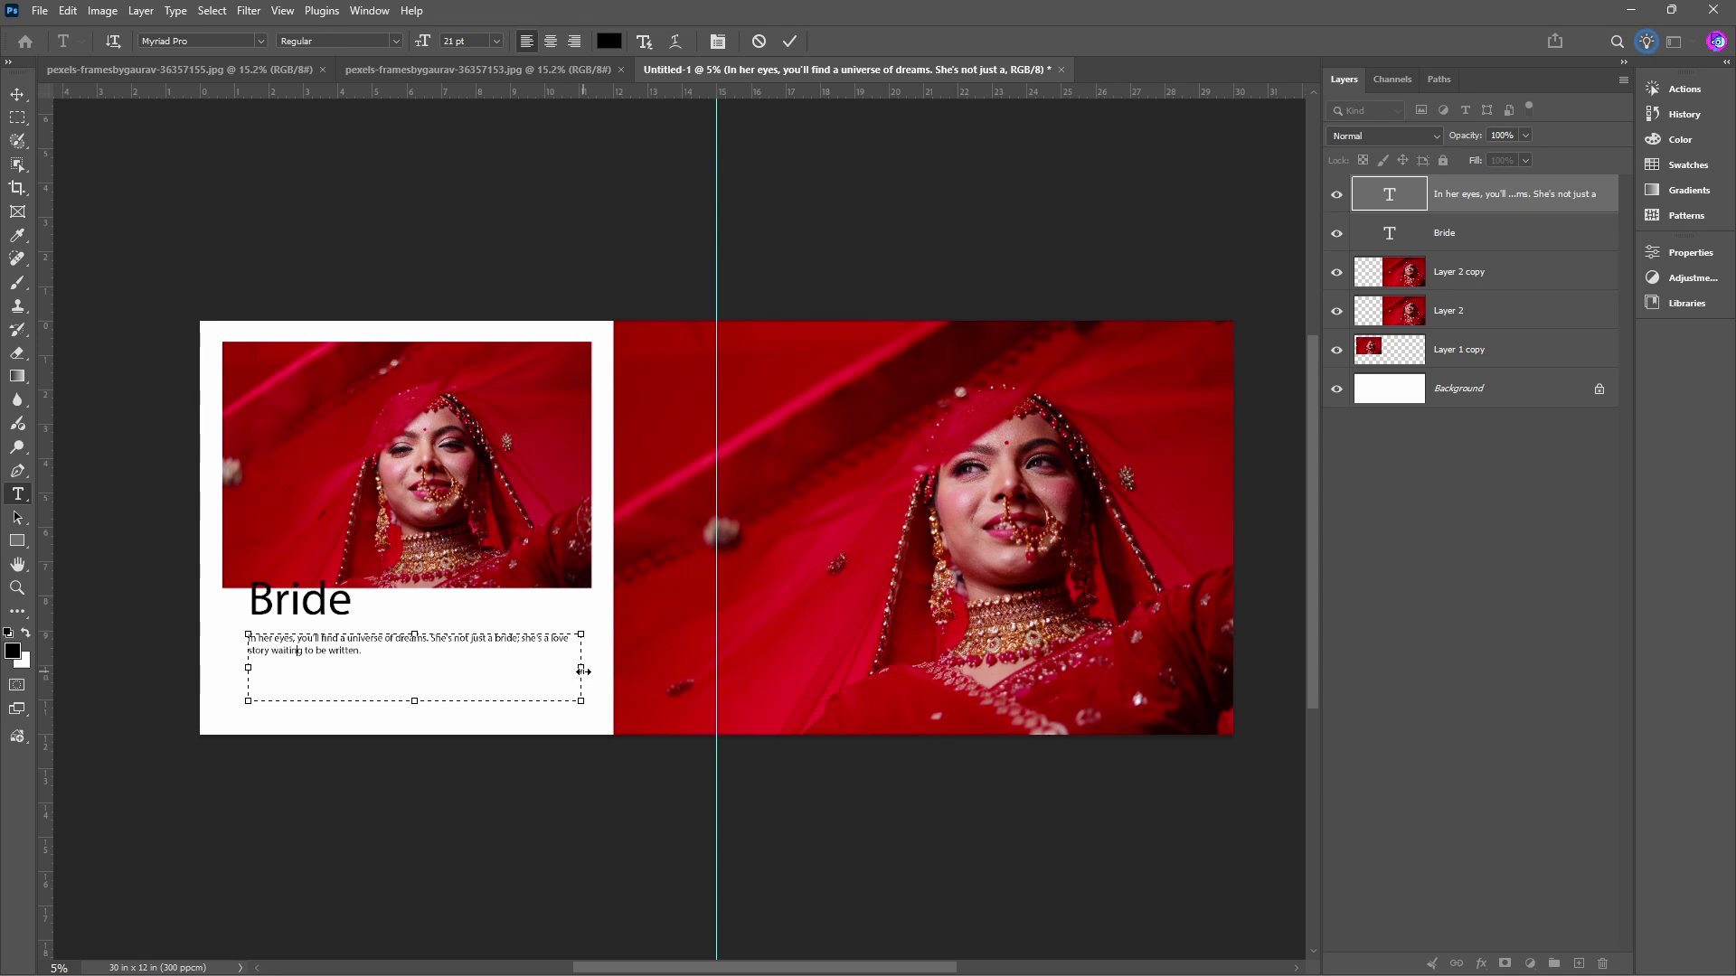
pyautogui.moveTo(583, 671); pyautogui.dragTo(527, 669)
pyautogui.hotkey('ctrl', 'Return')
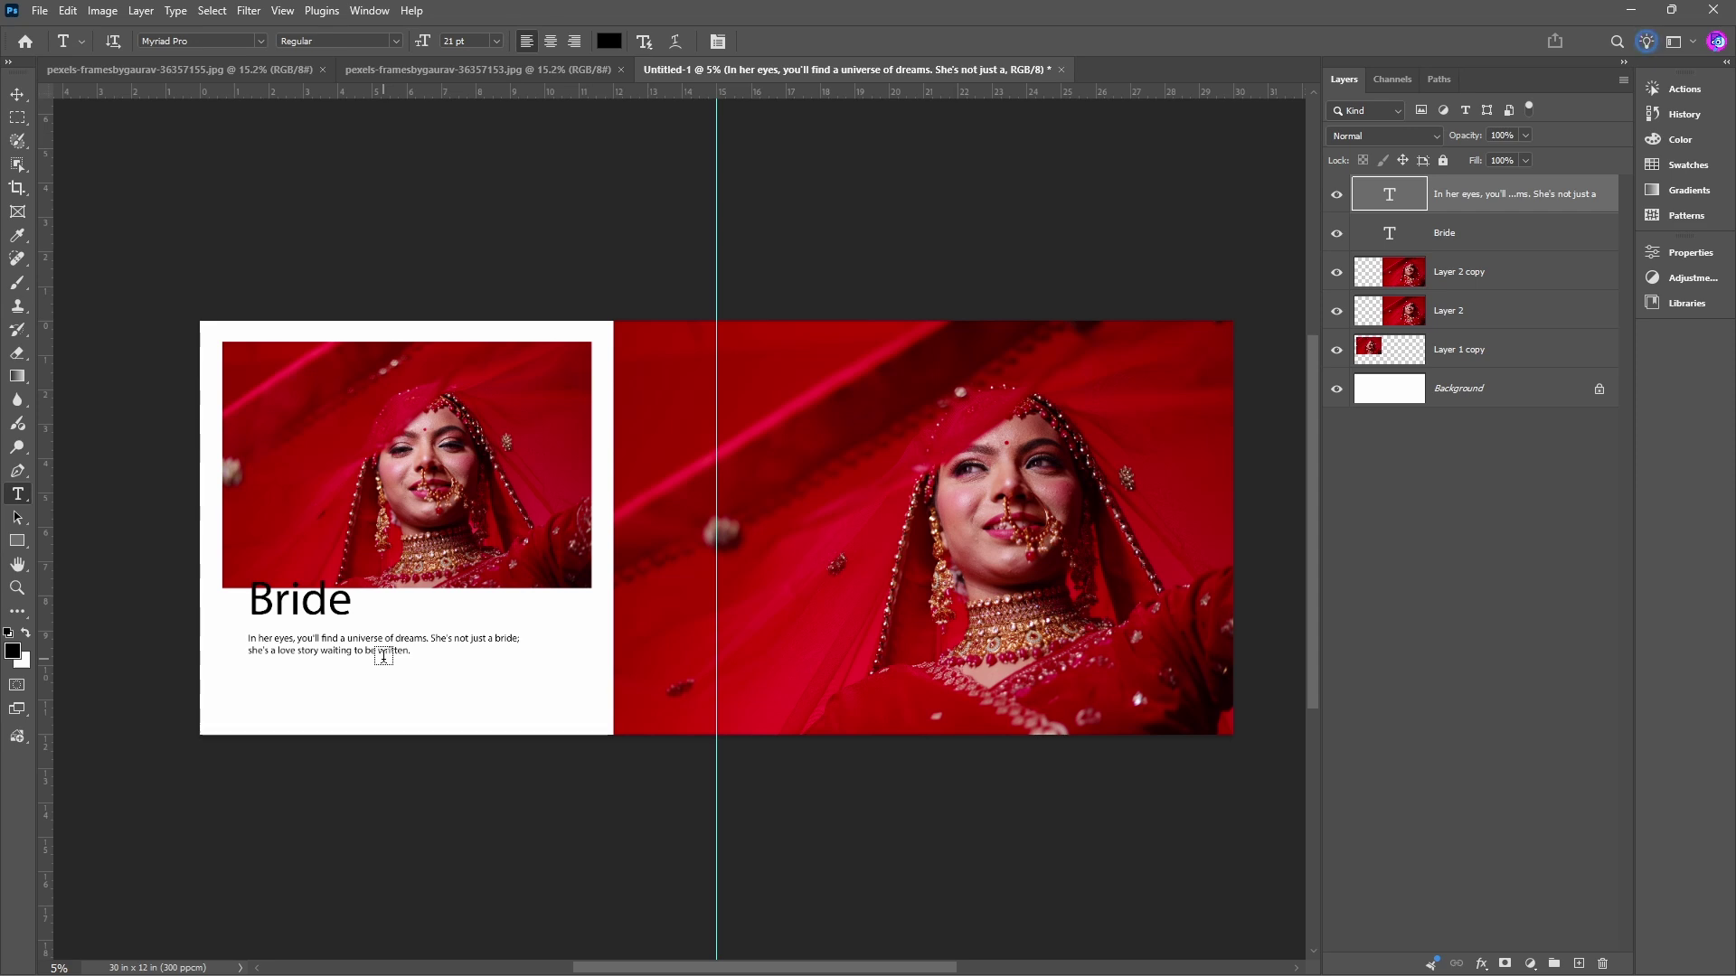
# Select the "Bride" title's text layer and open its character settings.
pyautogui.click(326, 603)
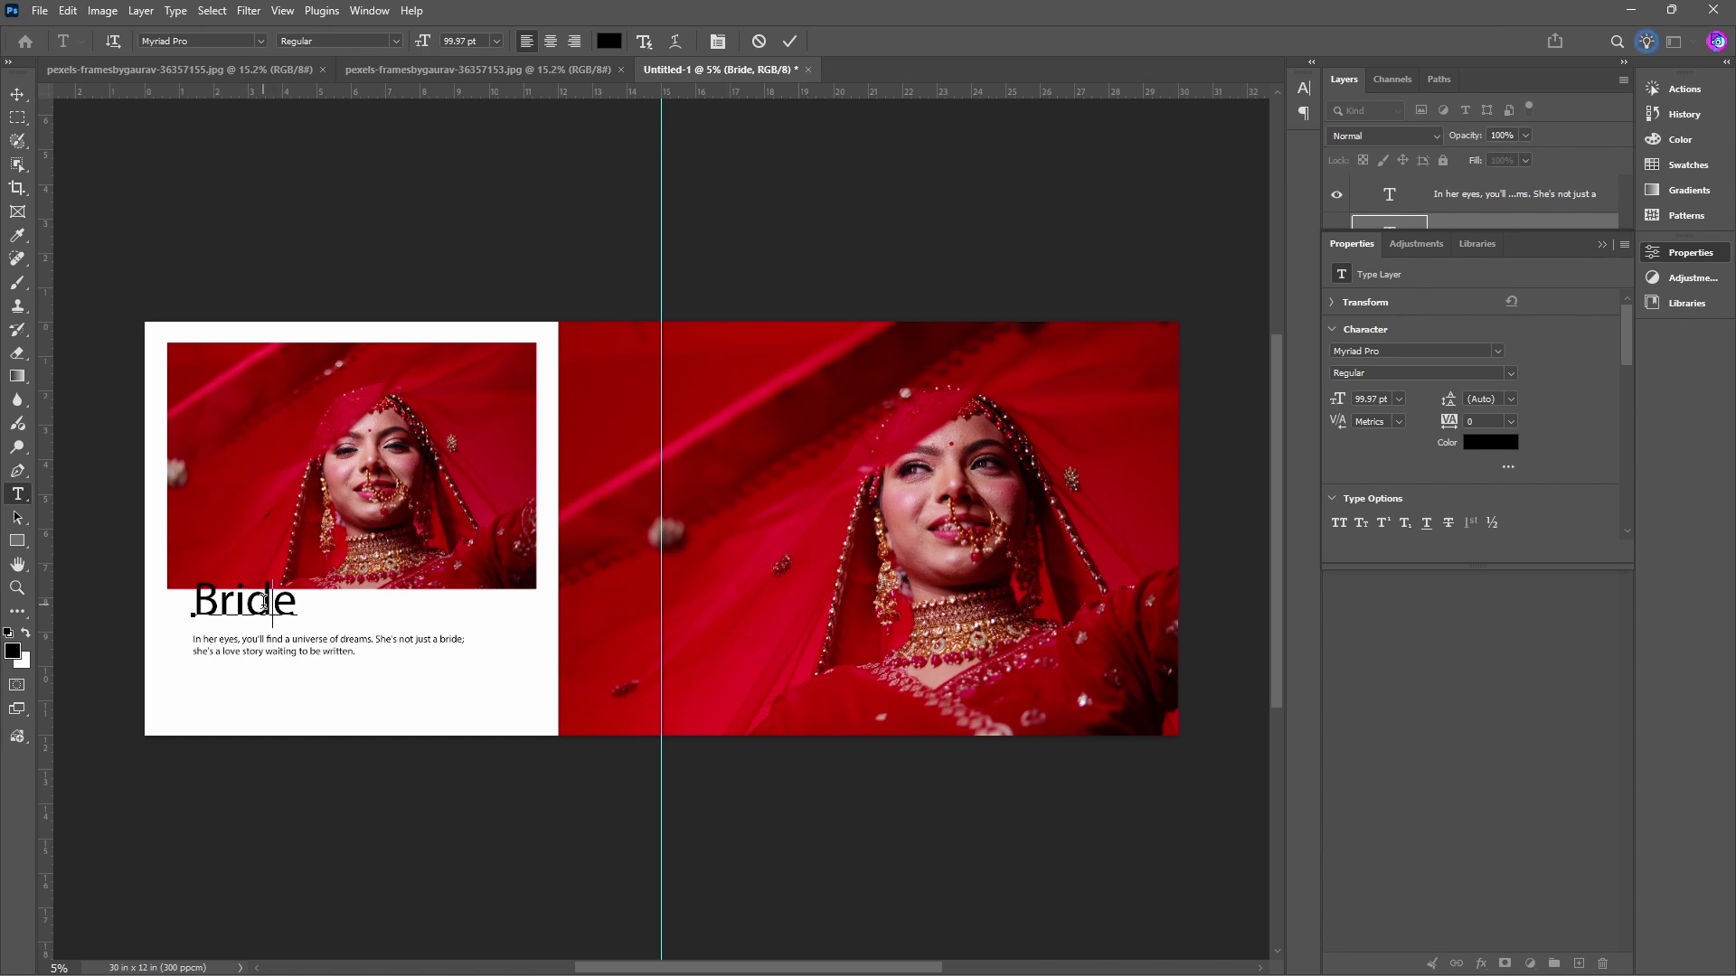
pyautogui.hotkey('ctrl', 'Return')
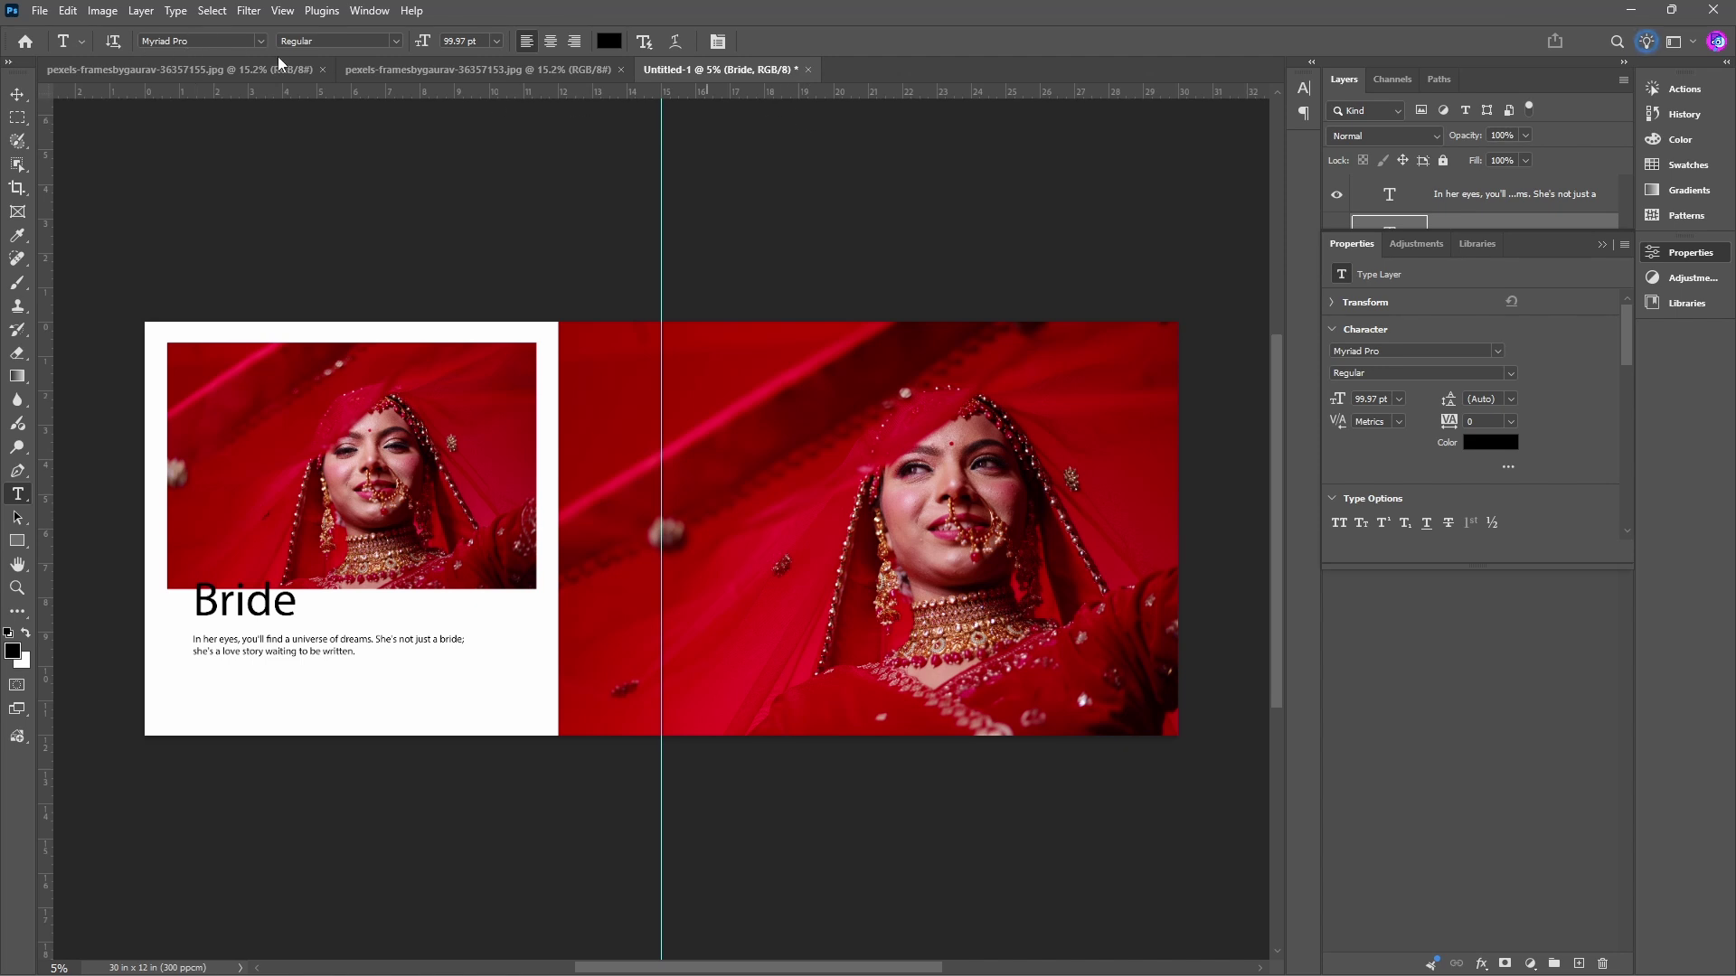
pyautogui.click(719, 42)
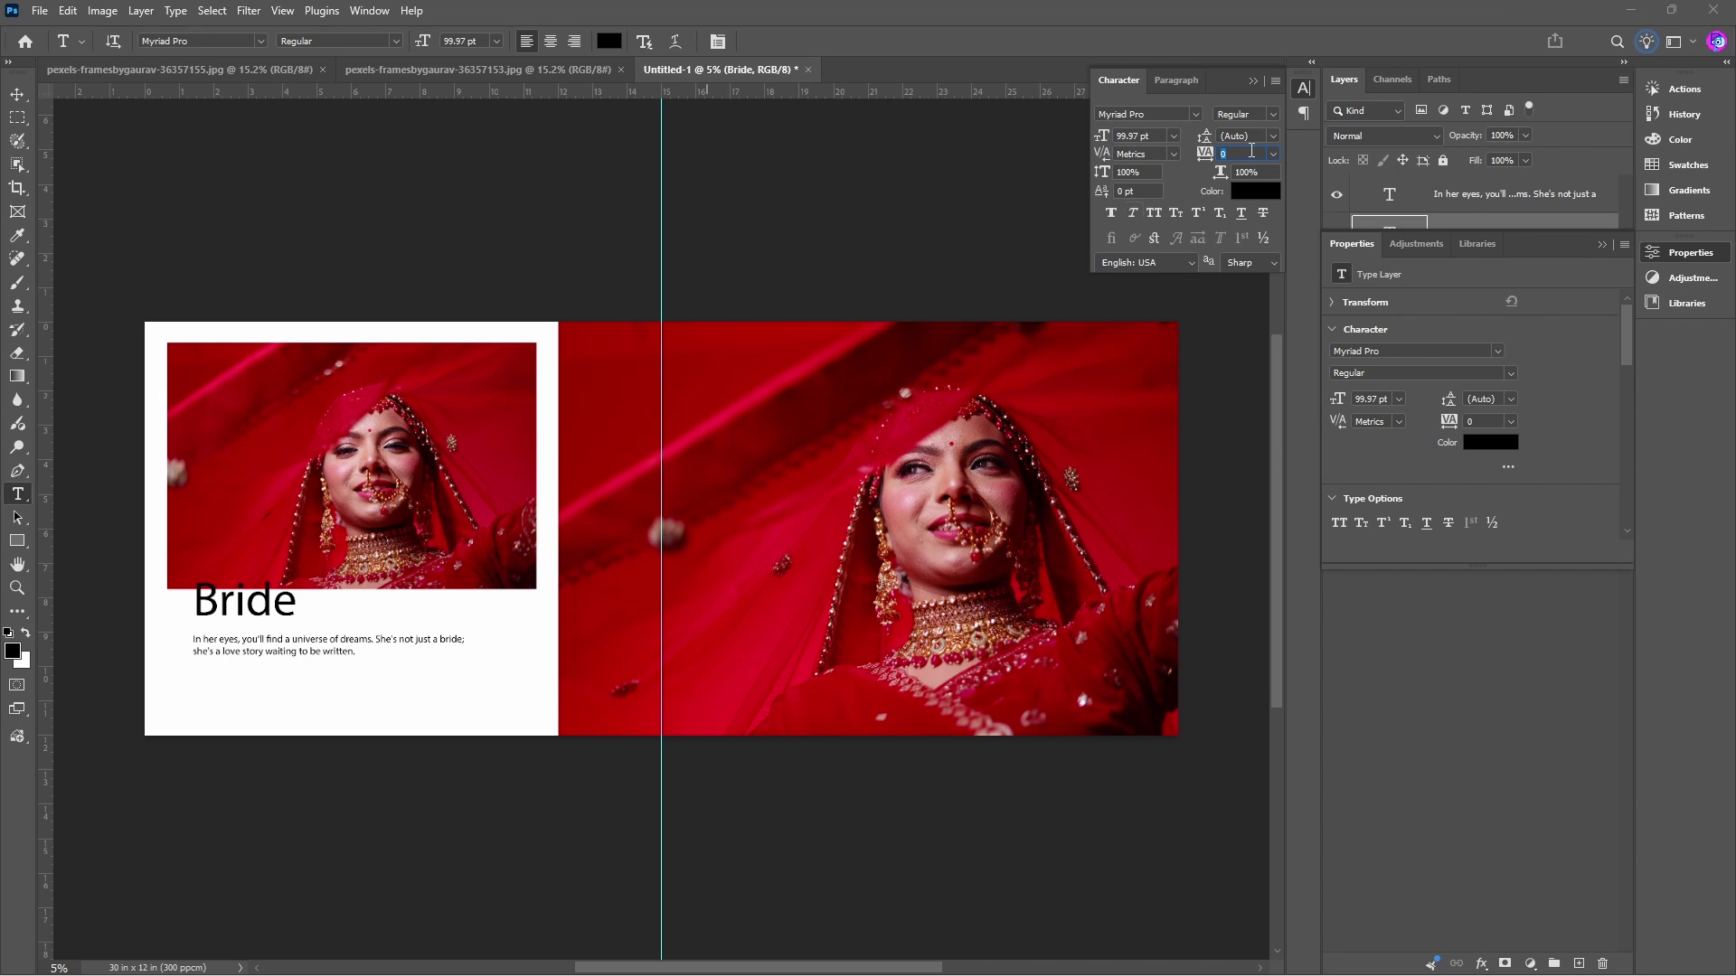
# Try alternative fonts on the "Bride" title, including Palatino Linotype, Perfecto Calligraphy, Rafaela, Roboto and Sans Serif Collection.
pyautogui.click(1170, 115)
pyautogui.press('Down')
pyautogui.press('Down')
pyautogui.press('Down')
pyautogui.press('Down')
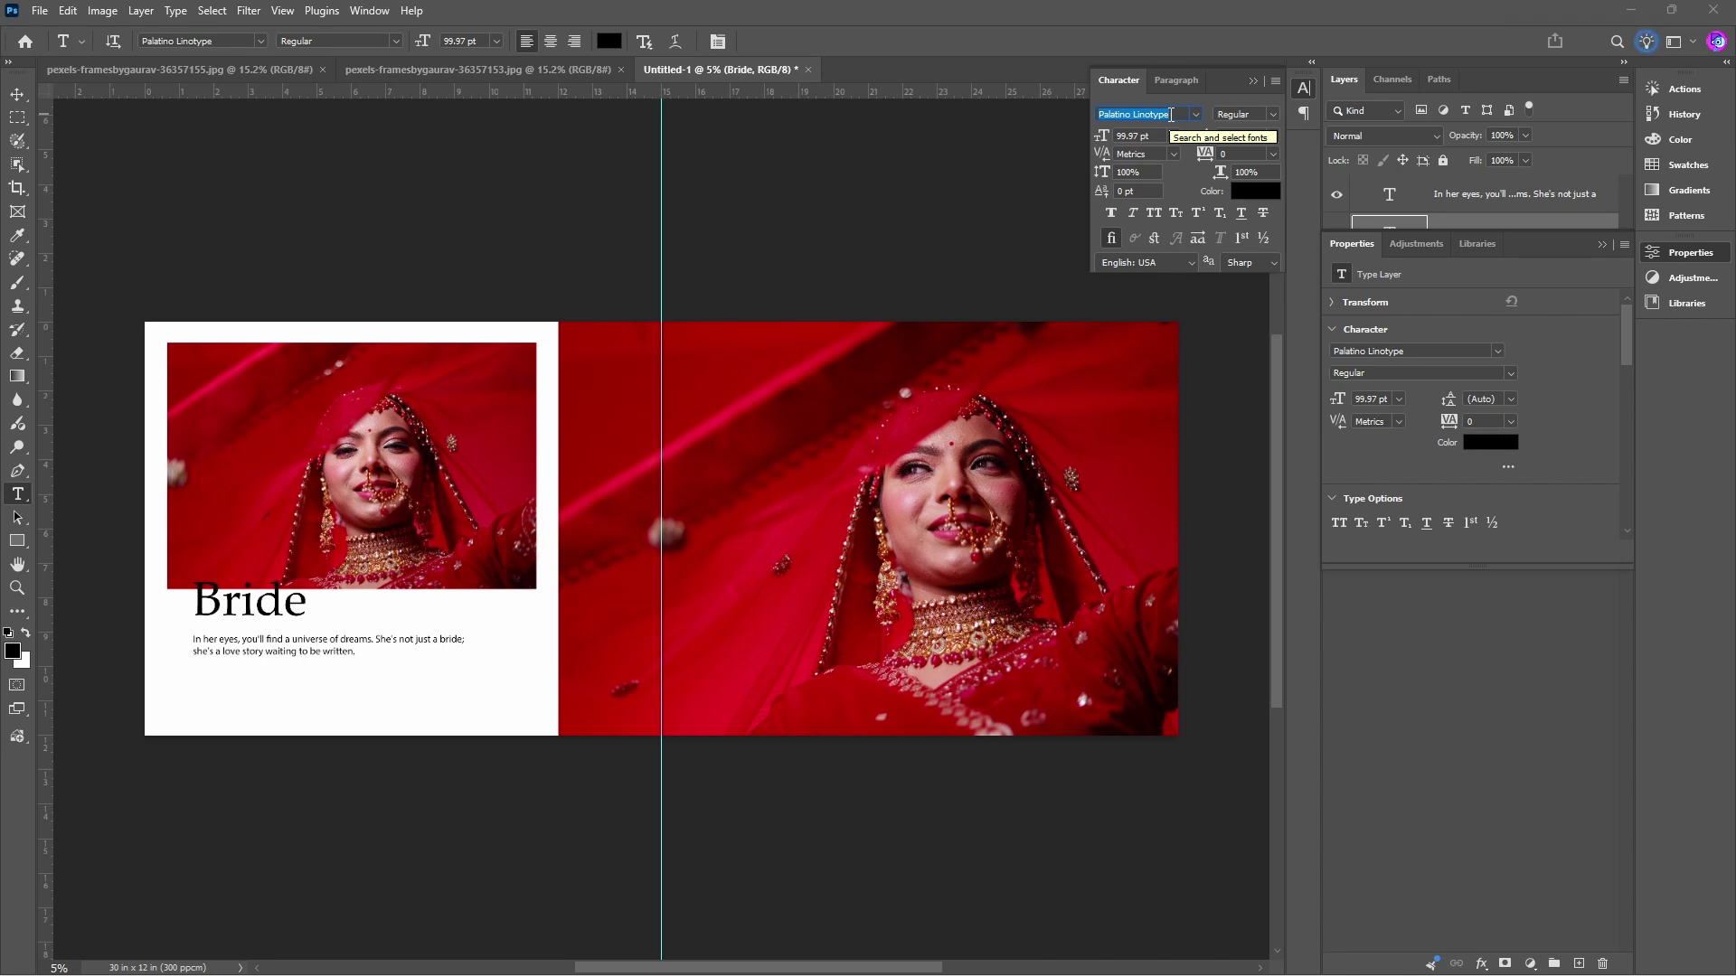
pyautogui.press('Down')
pyautogui.press('Down')
pyautogui.press('Down')
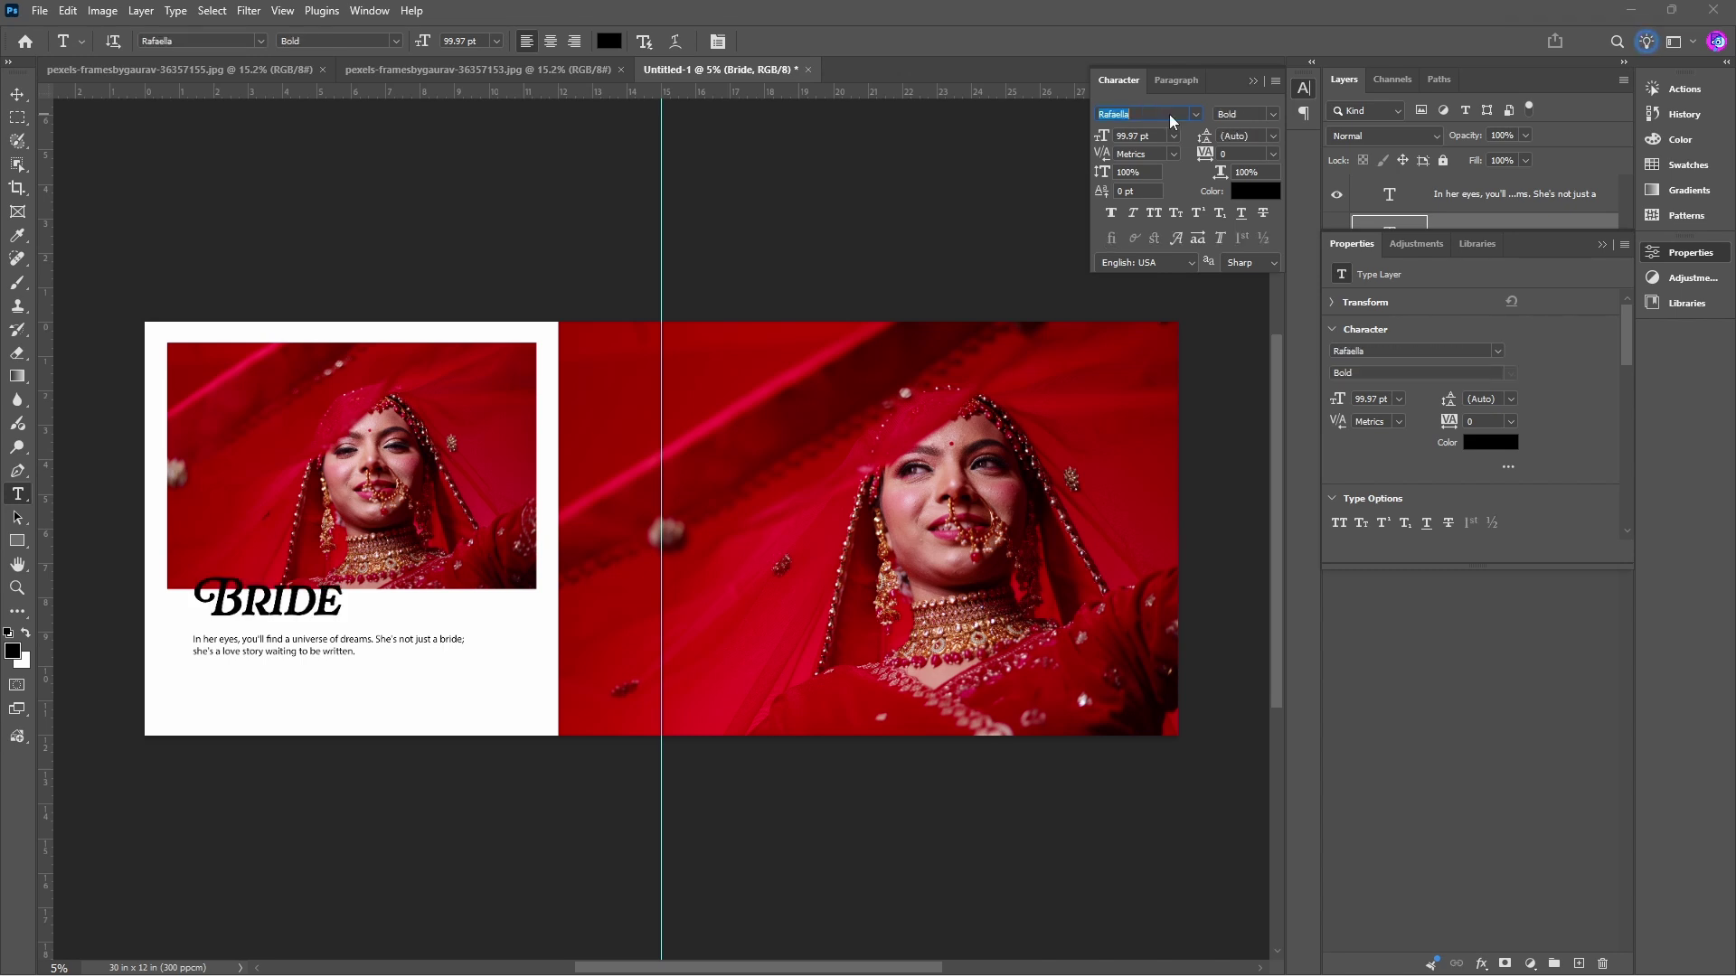
pyautogui.press('Up')
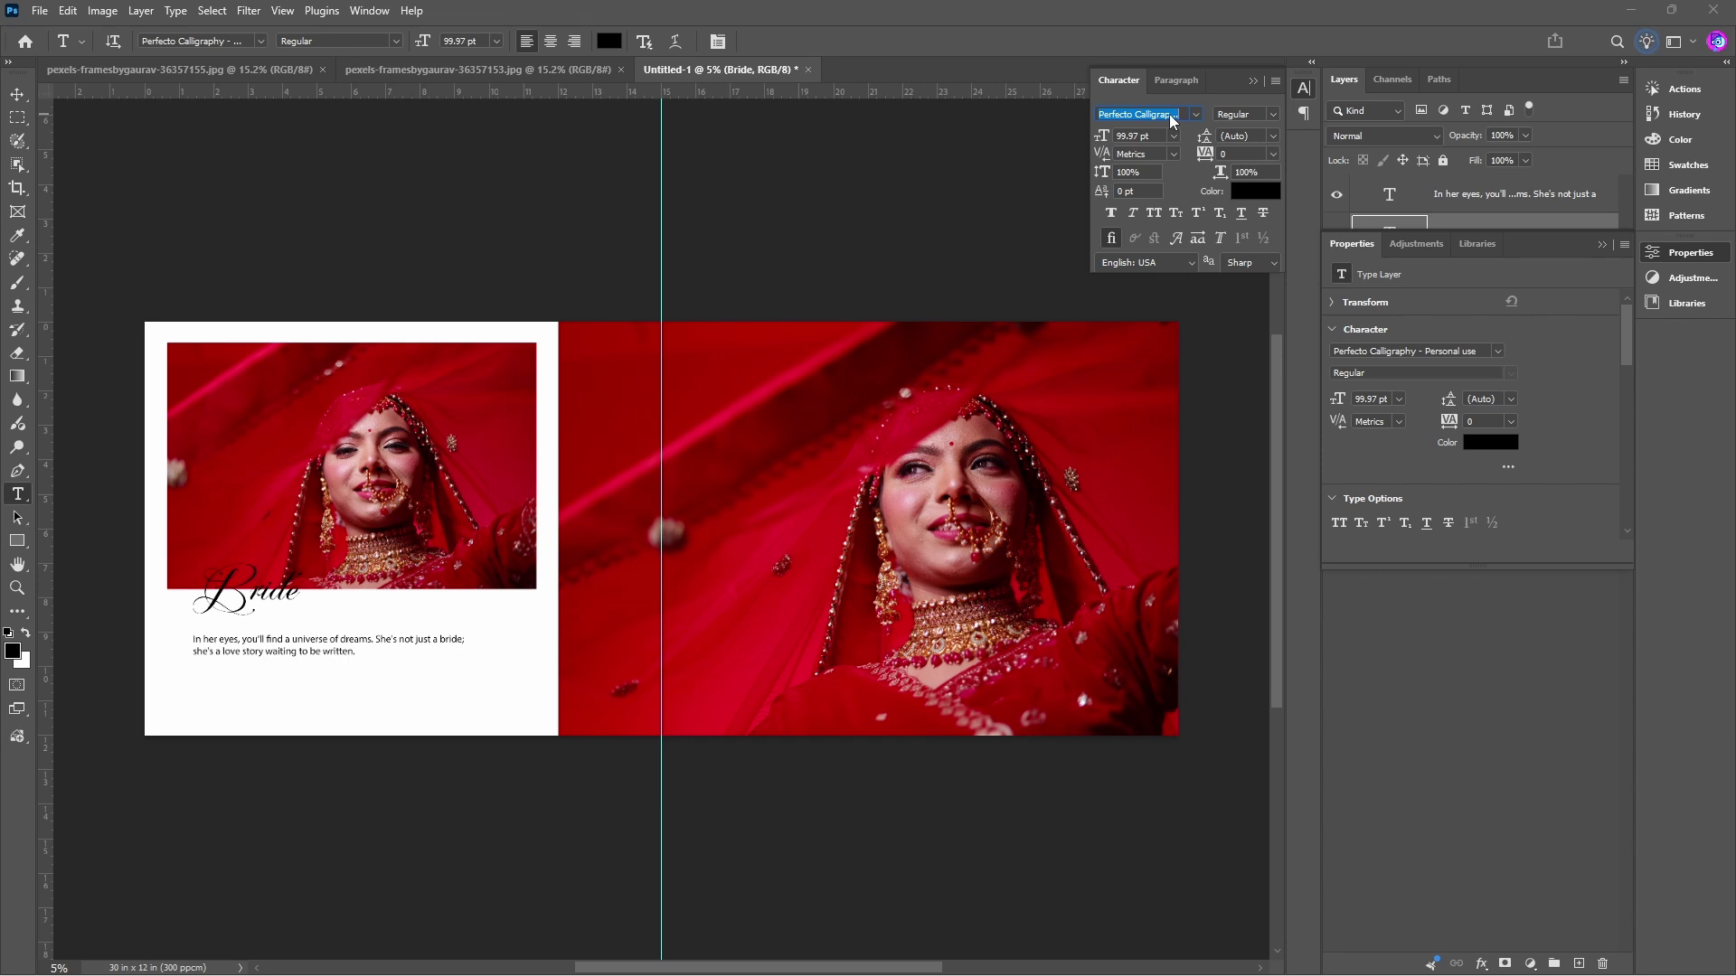
pyautogui.press('Down')
pyautogui.press('Up')
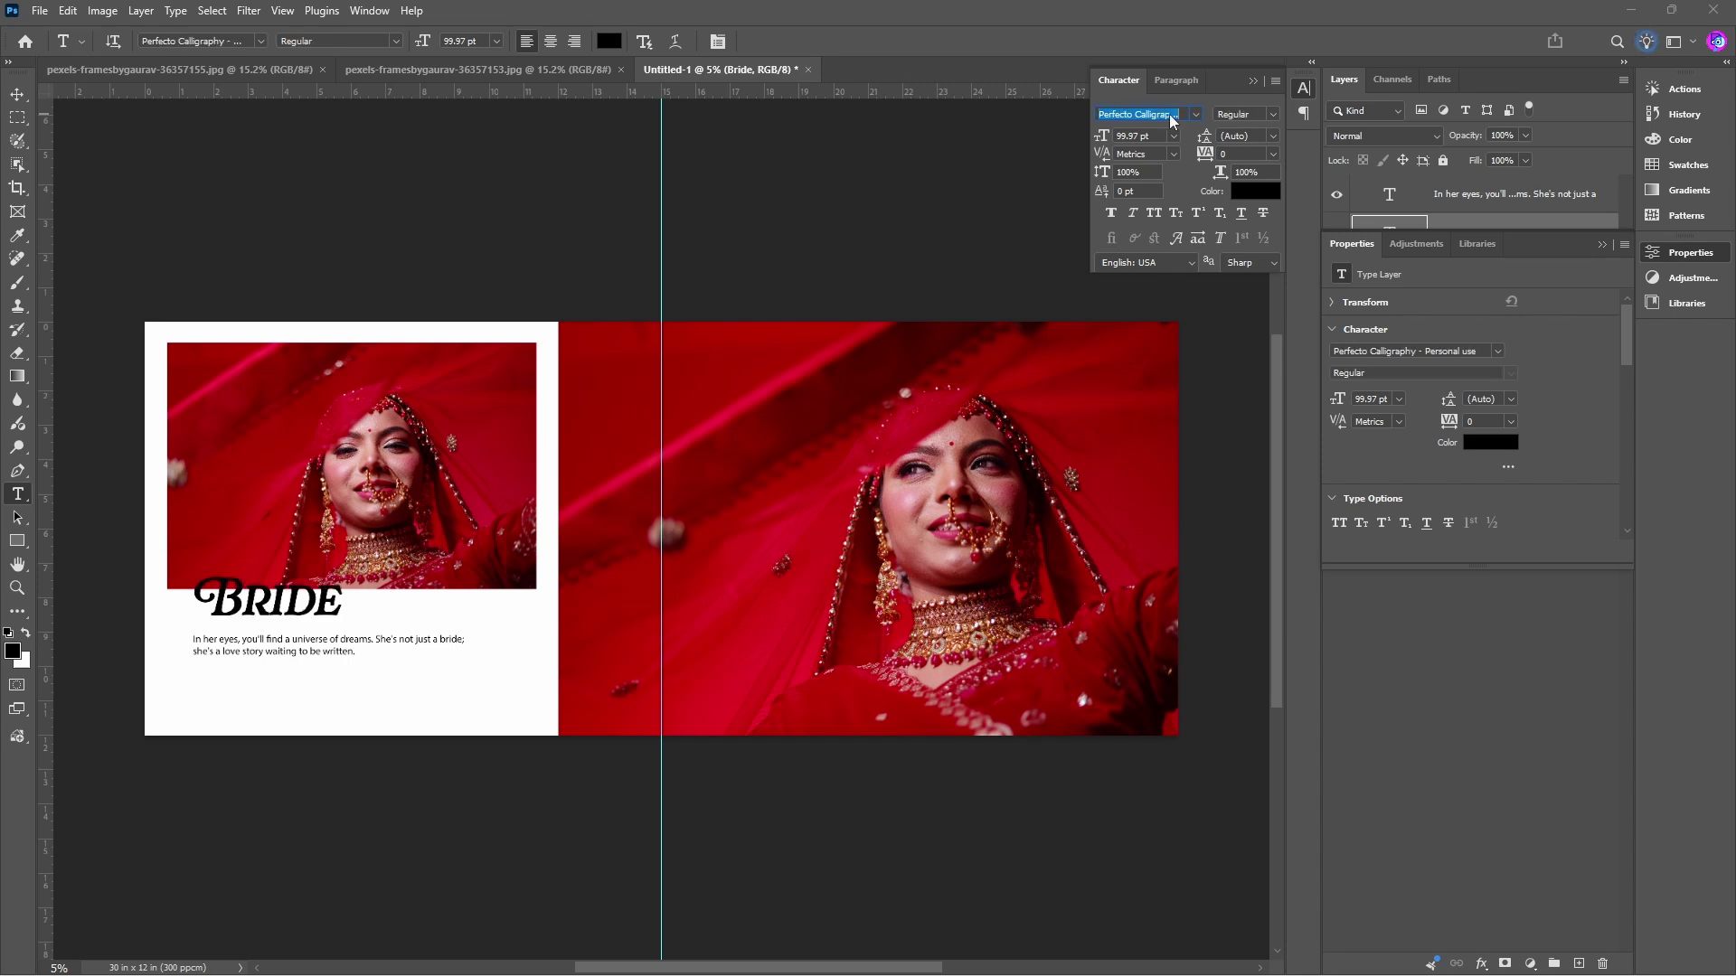
pyautogui.press('Down')
pyautogui.press('Down')
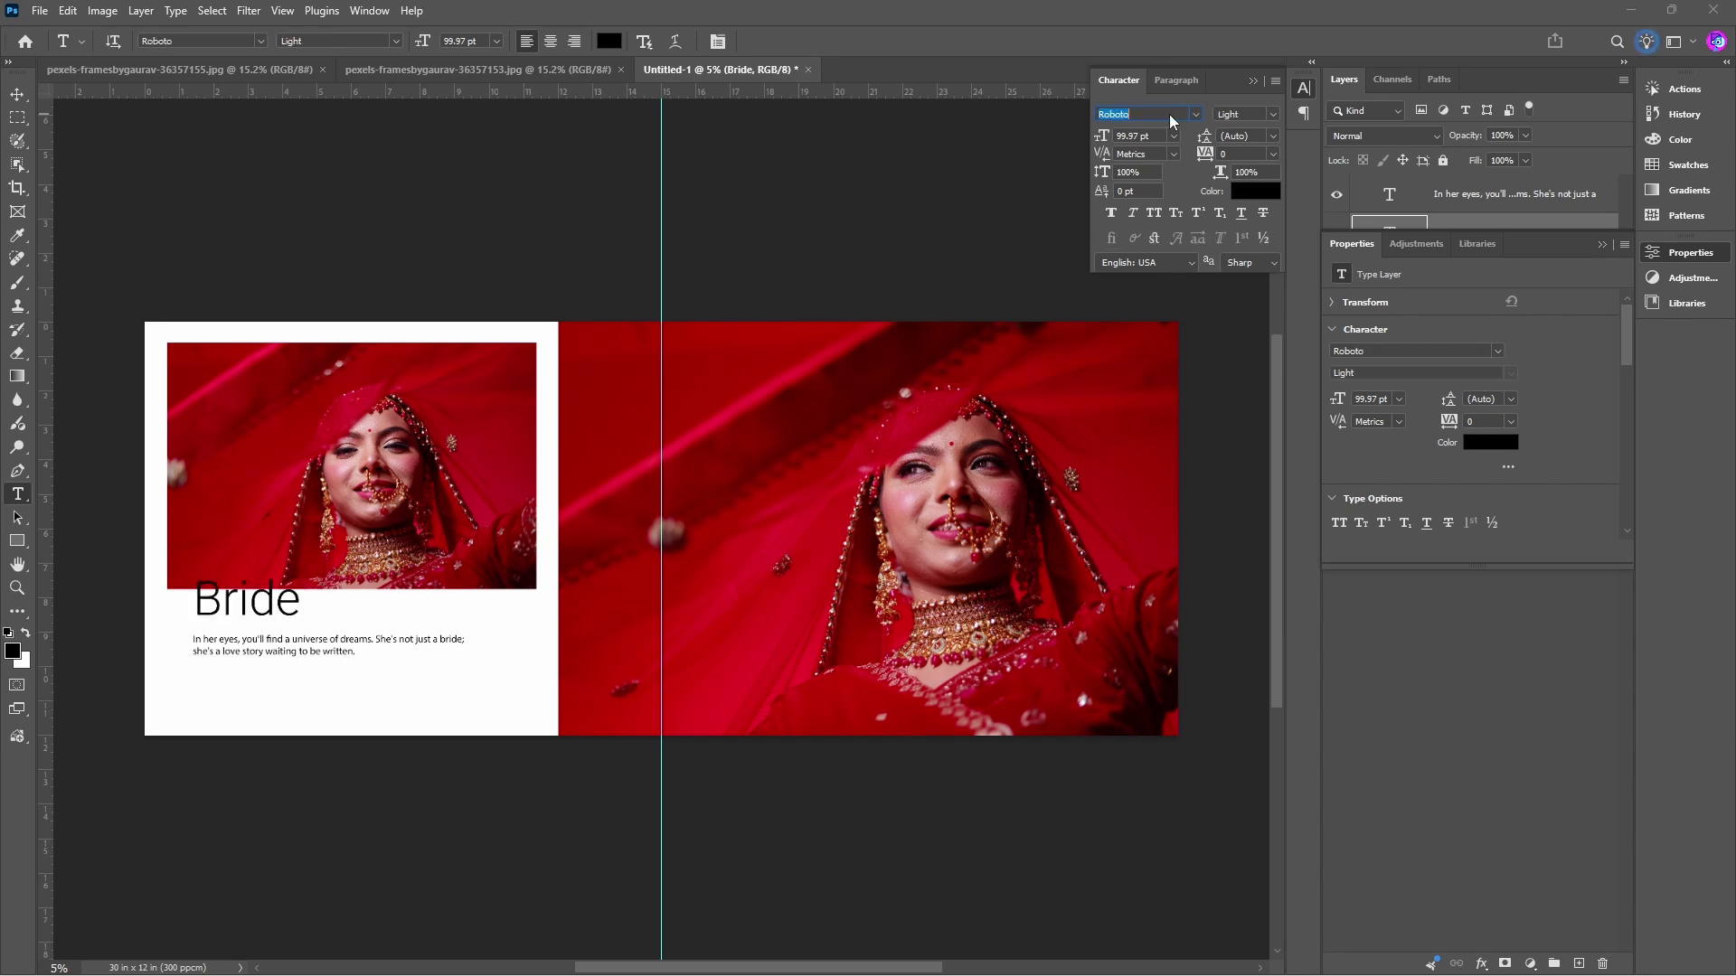
pyautogui.press('Down')
pyautogui.press('Down')
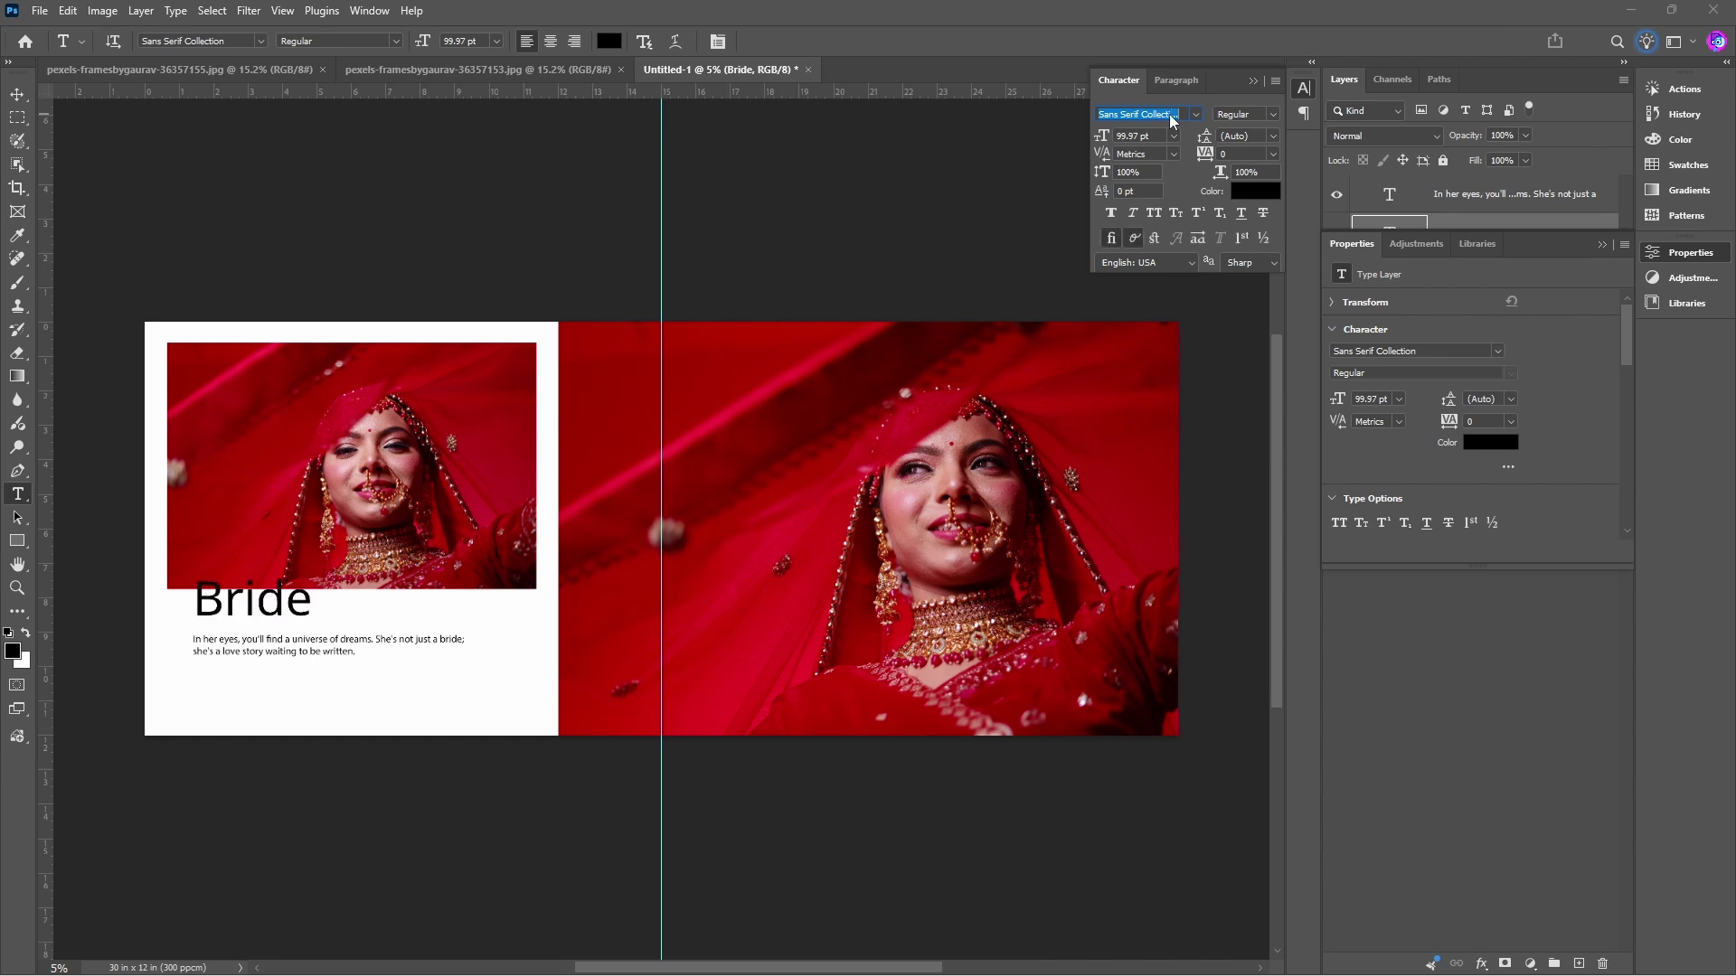
pyautogui.press('Up')
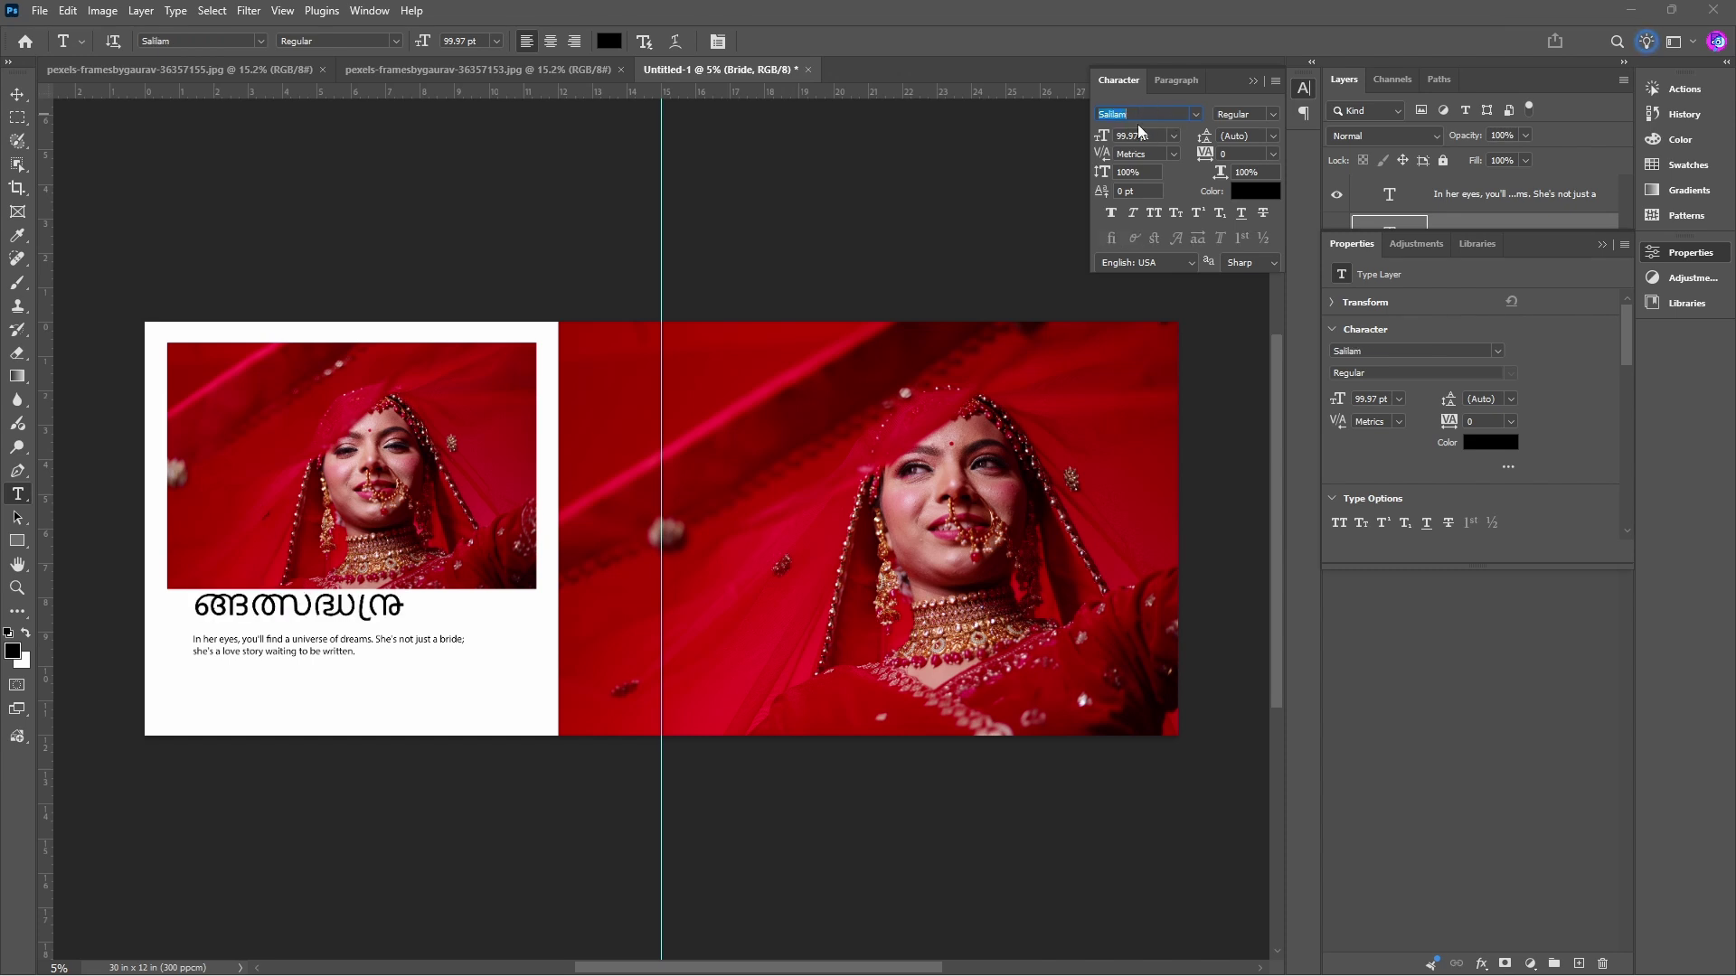
# Set the "Bride" title's font to Perfecto Calligraphy - Personal use.
pyautogui.click(1195, 114)
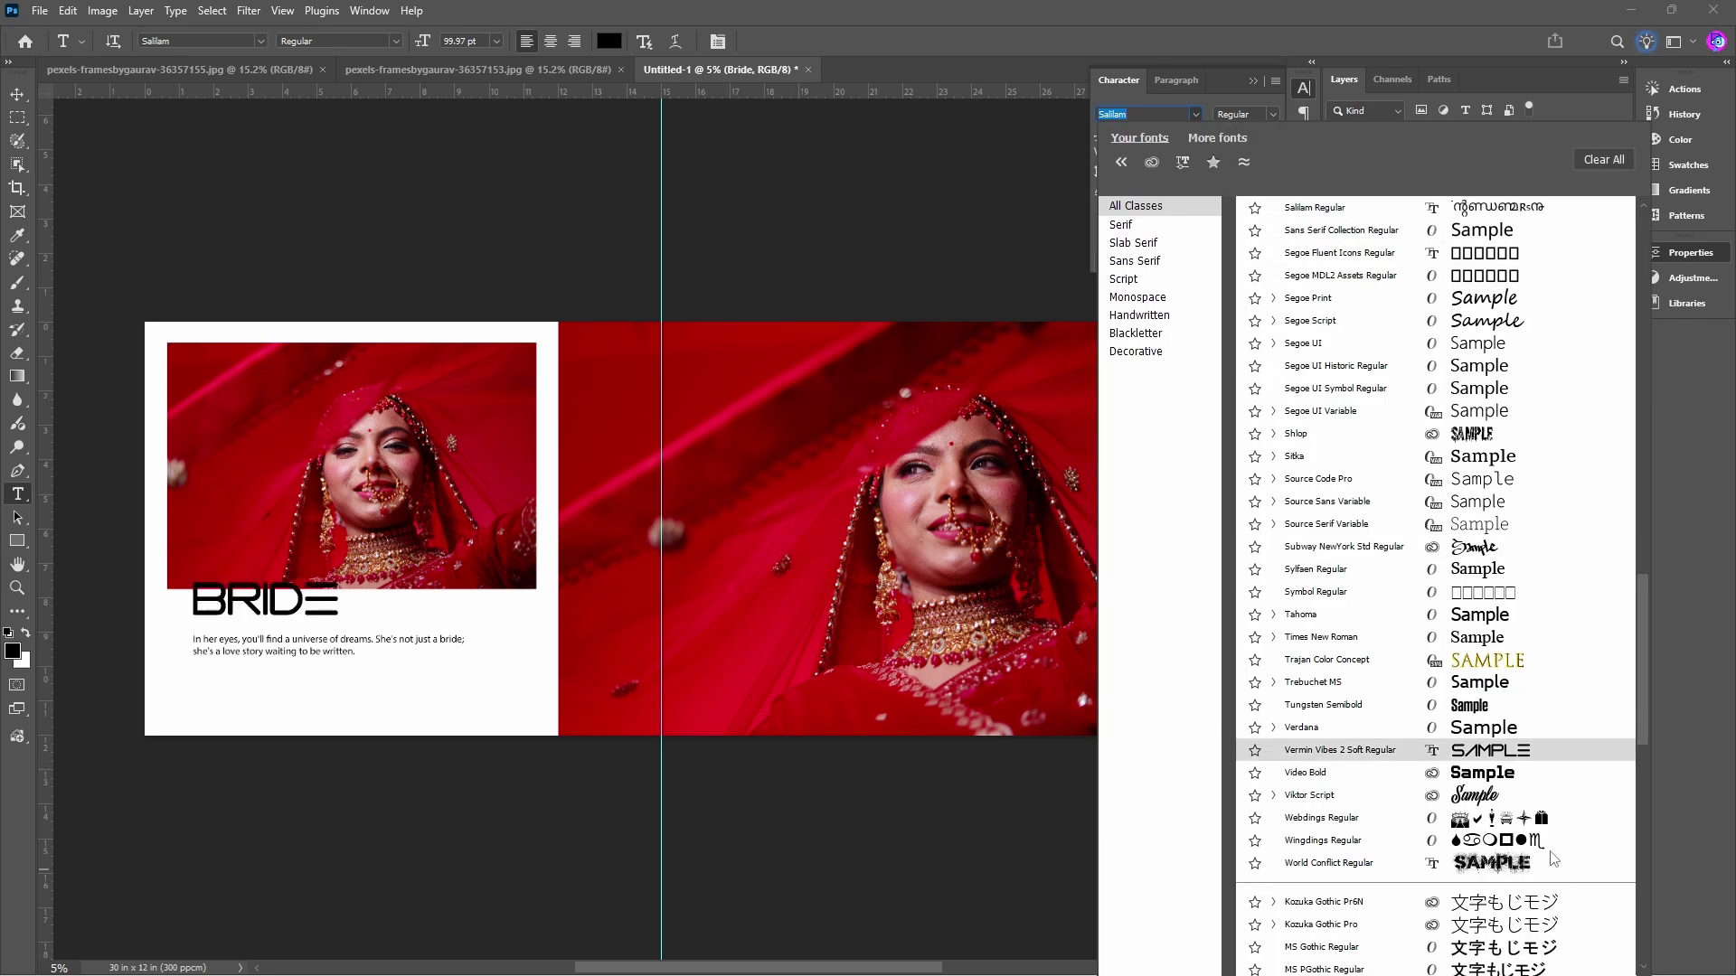
pyautogui.scroll(1, 1551, 507)
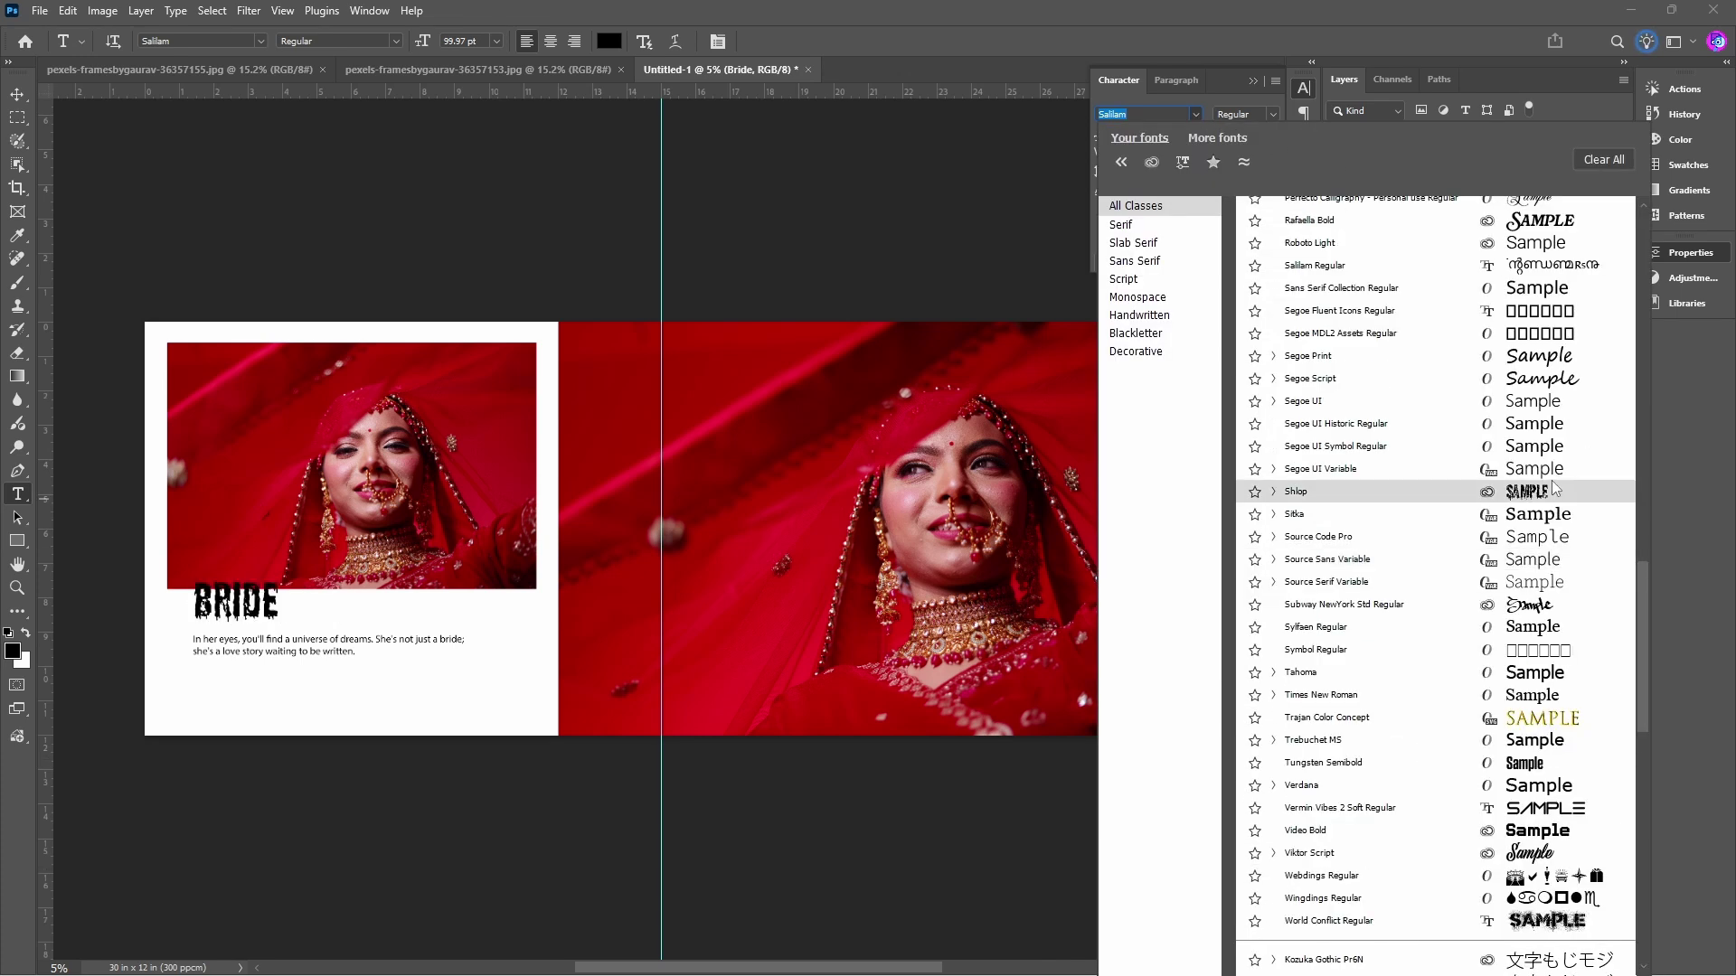
pyautogui.scroll(3, 1550, 479)
pyautogui.scroll(2, 1551, 477)
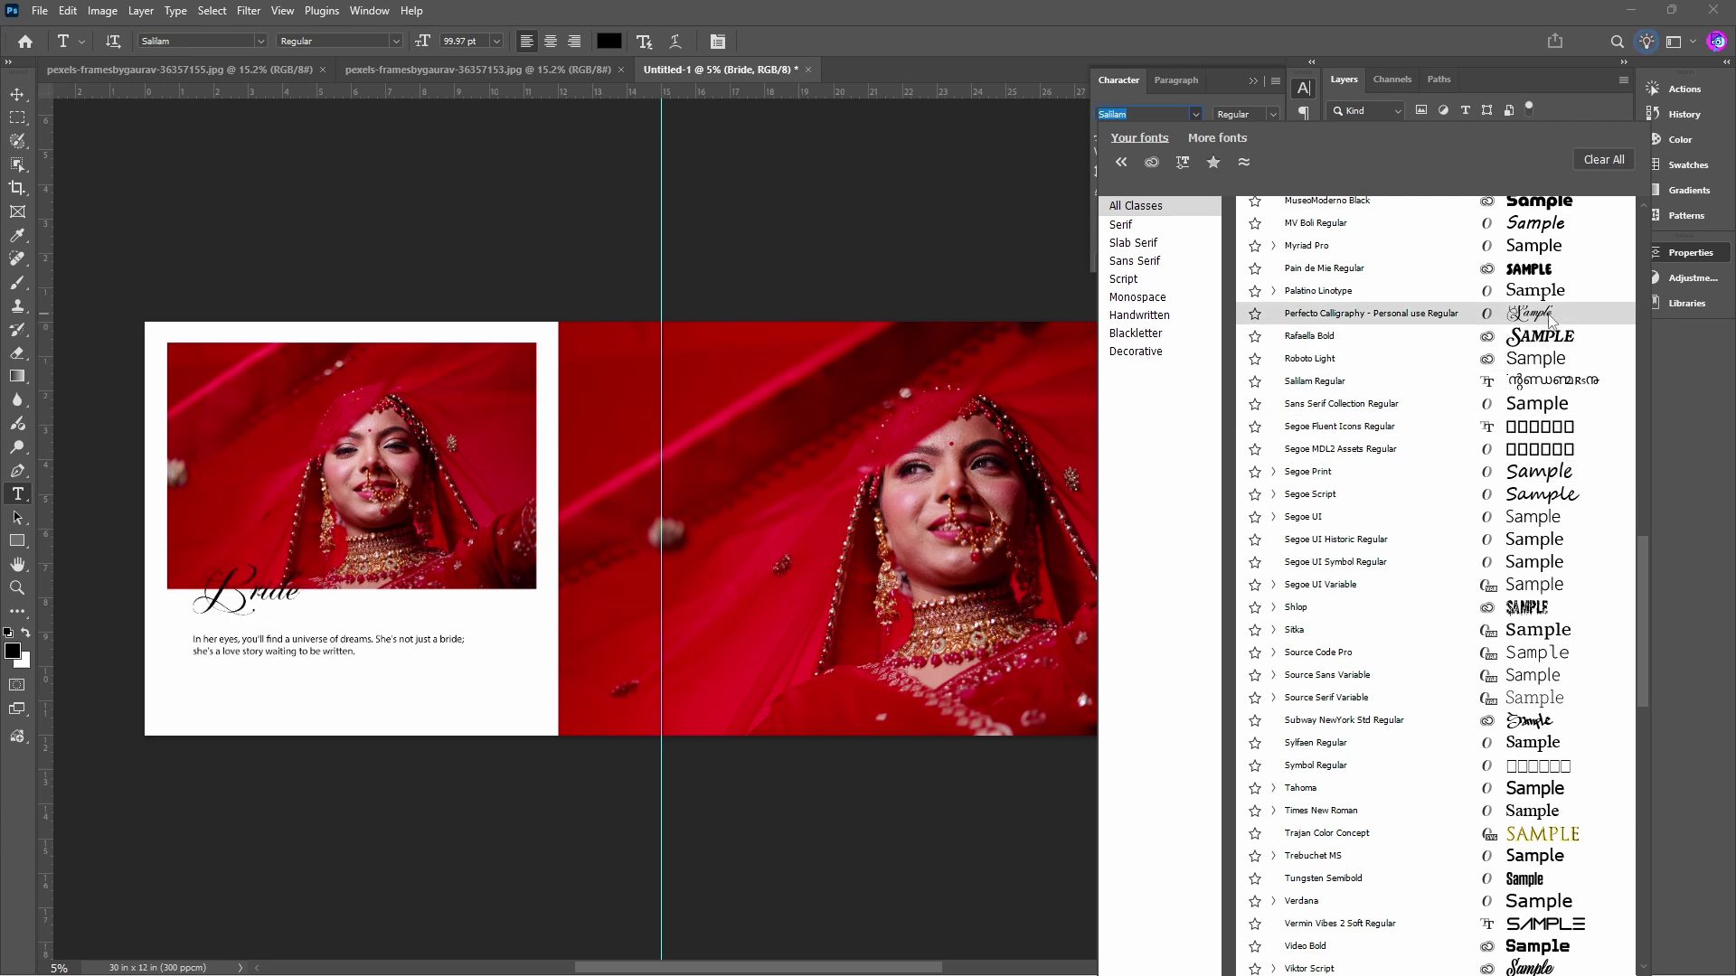
pyautogui.click(1534, 317)
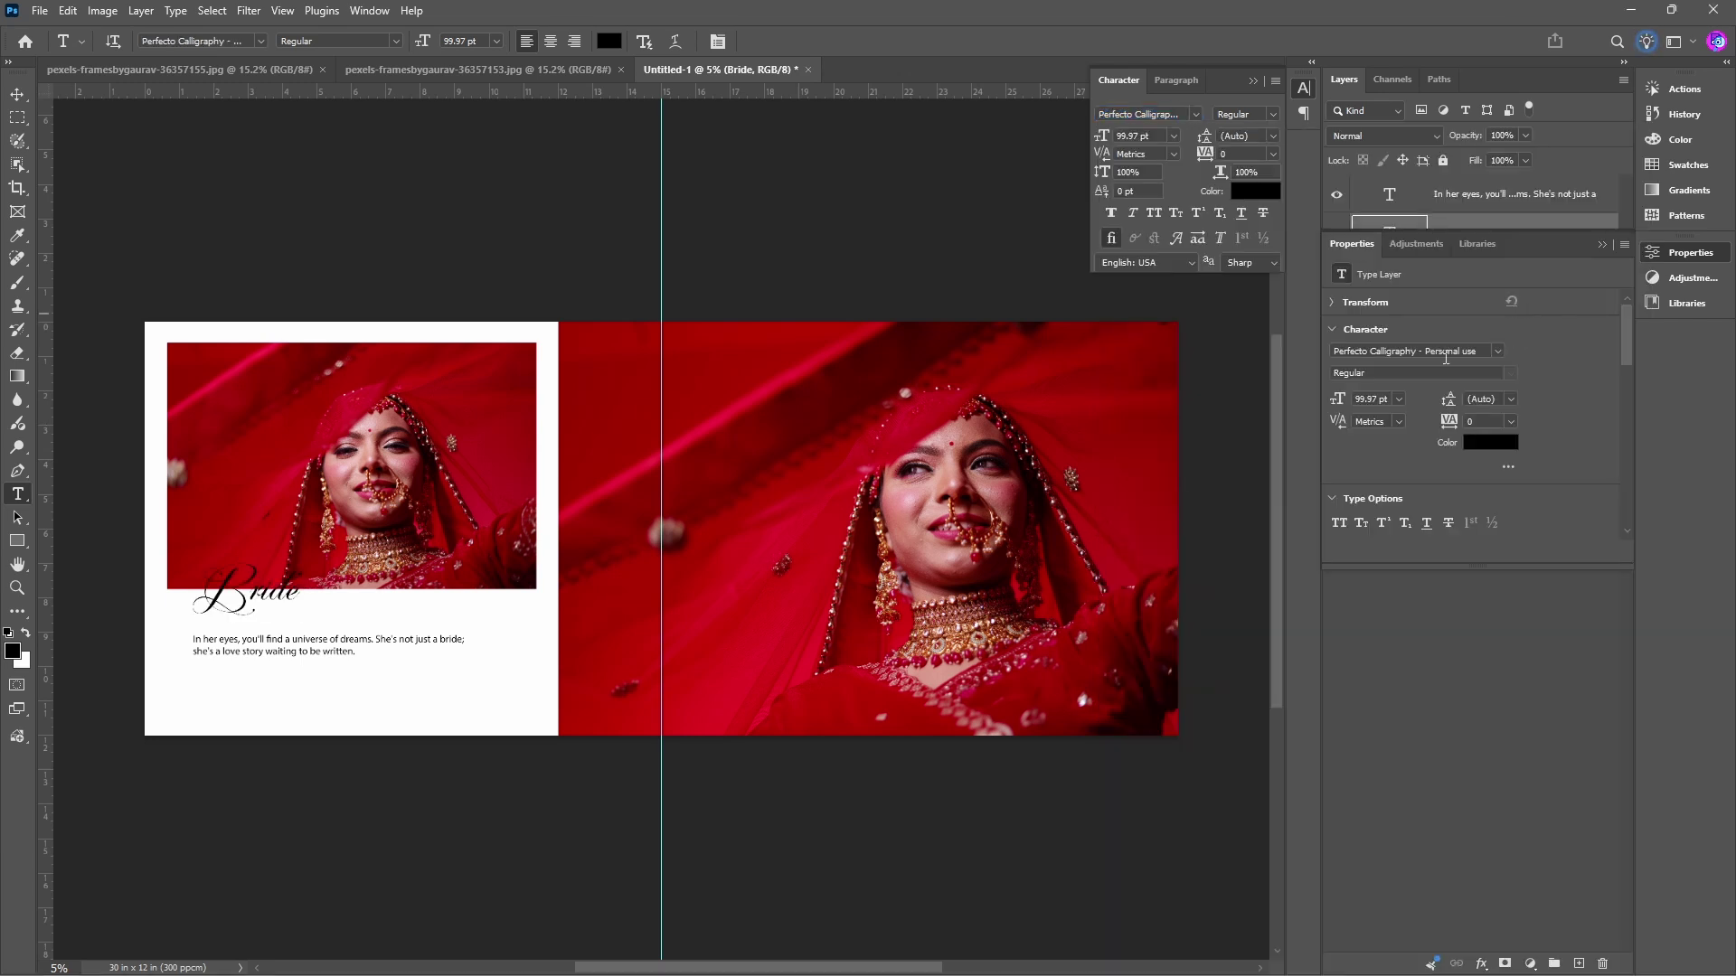
# Scale the "Bride" title up to about 117% and place it over the lower edge of the smaller portrait, near its left side.
pyautogui.click(19, 95)
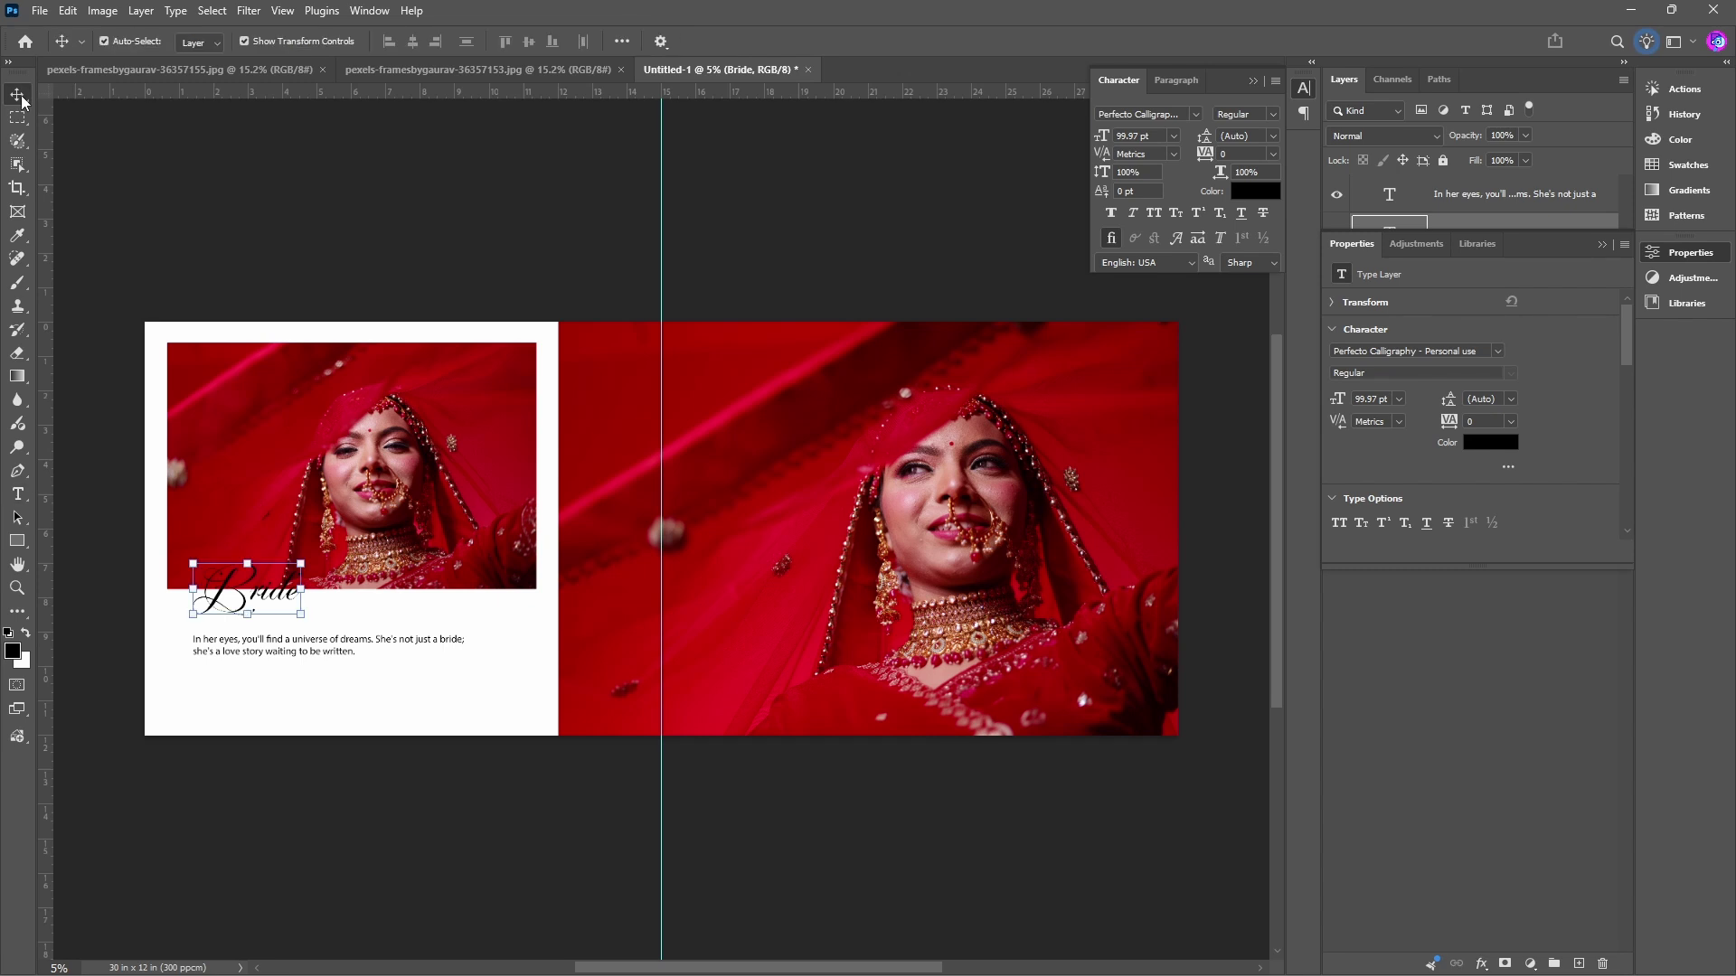
pyautogui.moveTo(302, 614)
pyautogui.mouseDown()
pyautogui.moveTo(328, 630)
pyautogui.moveTo(278, 612)
pyautogui.mouseUp()
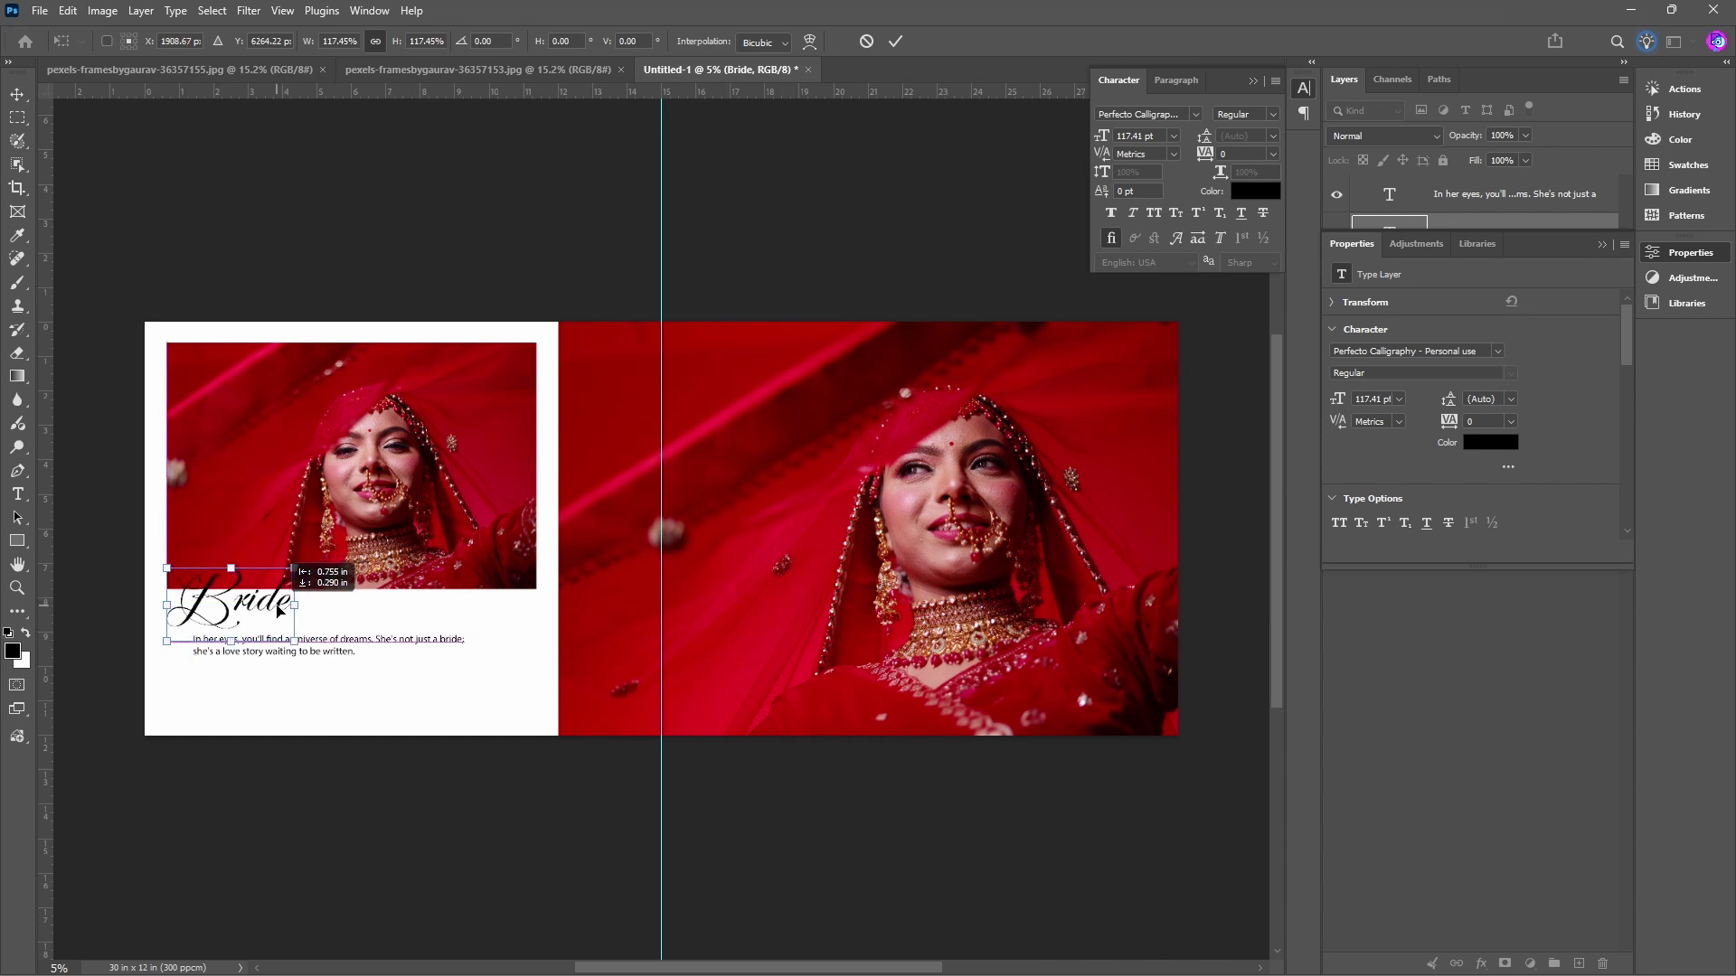
pyautogui.moveTo(278, 604); pyautogui.dragTo(288, 604)
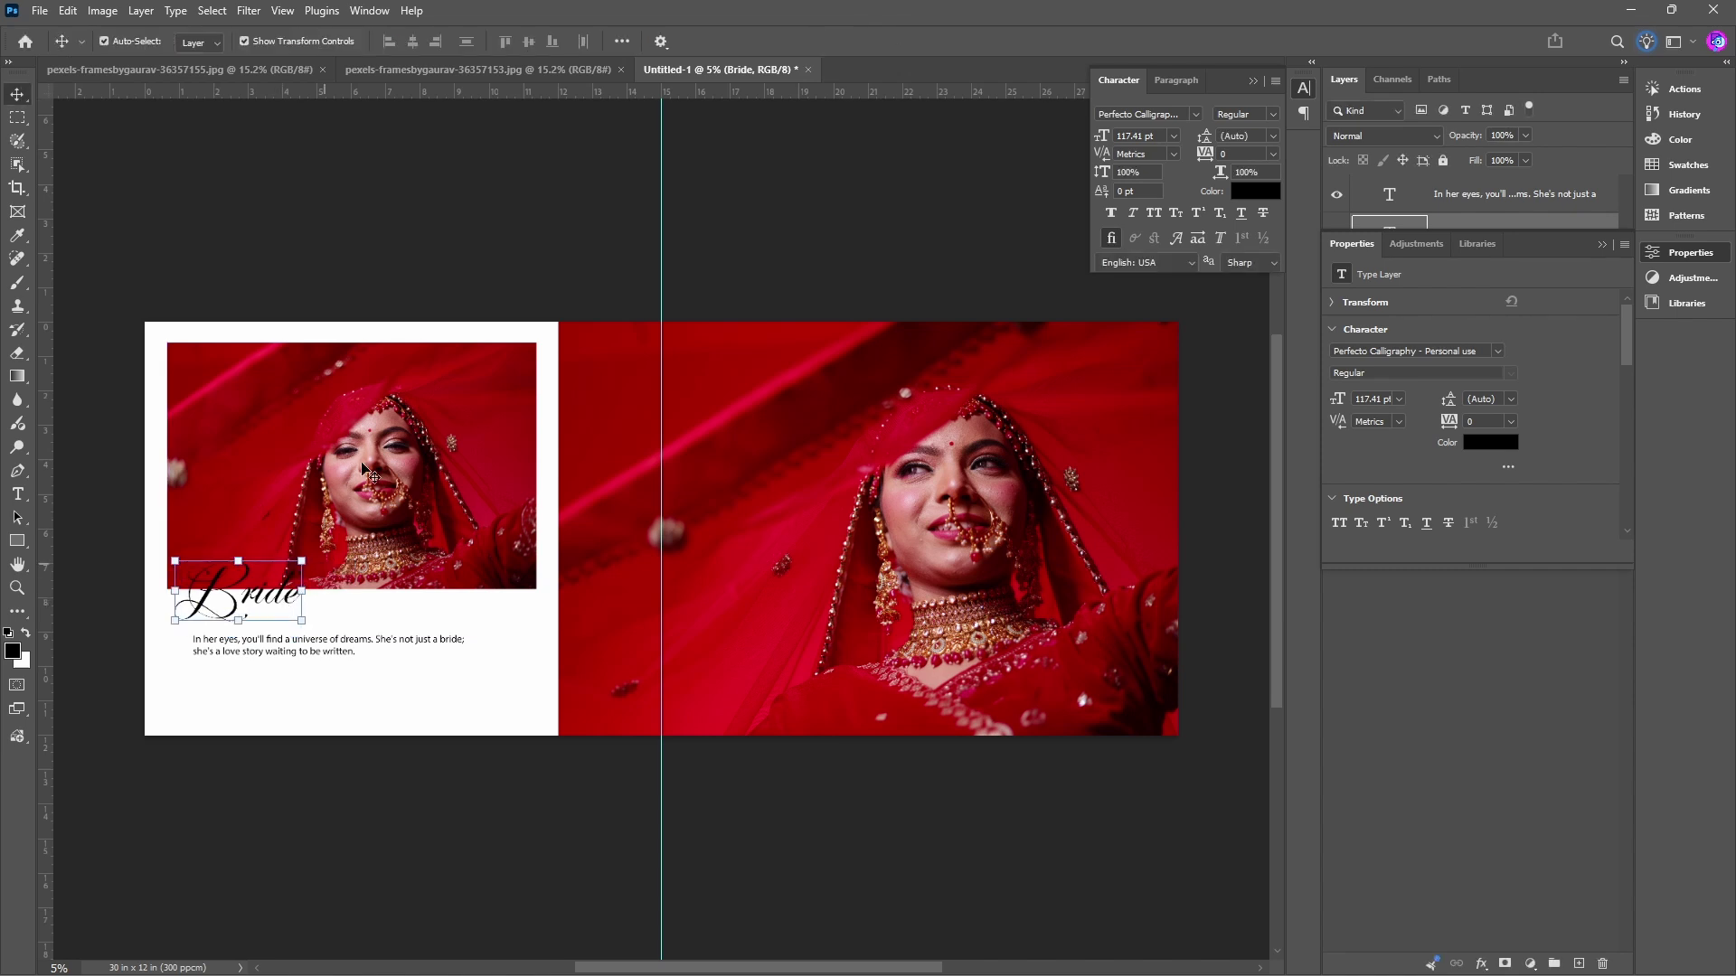
pyautogui.click(364, 246)
# Move the quote up and to the right, so it sits directly under the smaller portrait beside the "Bride" title.
pyautogui.click(362, 652)
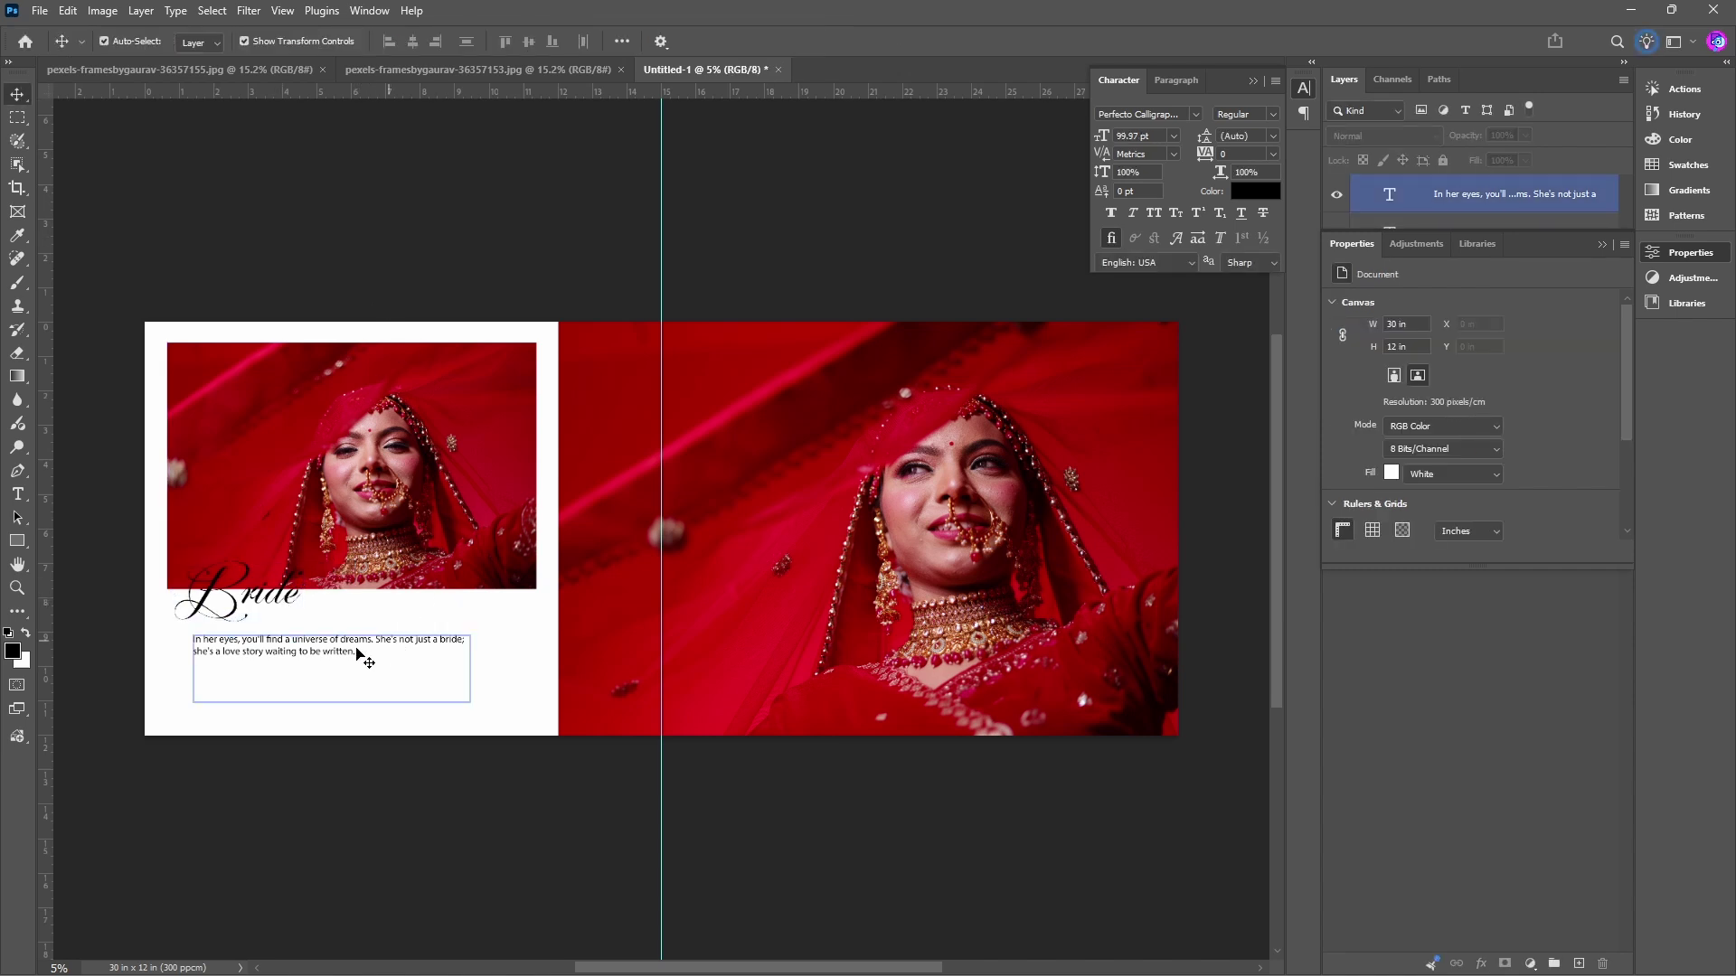
pyautogui.moveTo(333, 641); pyautogui.dragTo(380, 630)
pyautogui.click(411, 795)
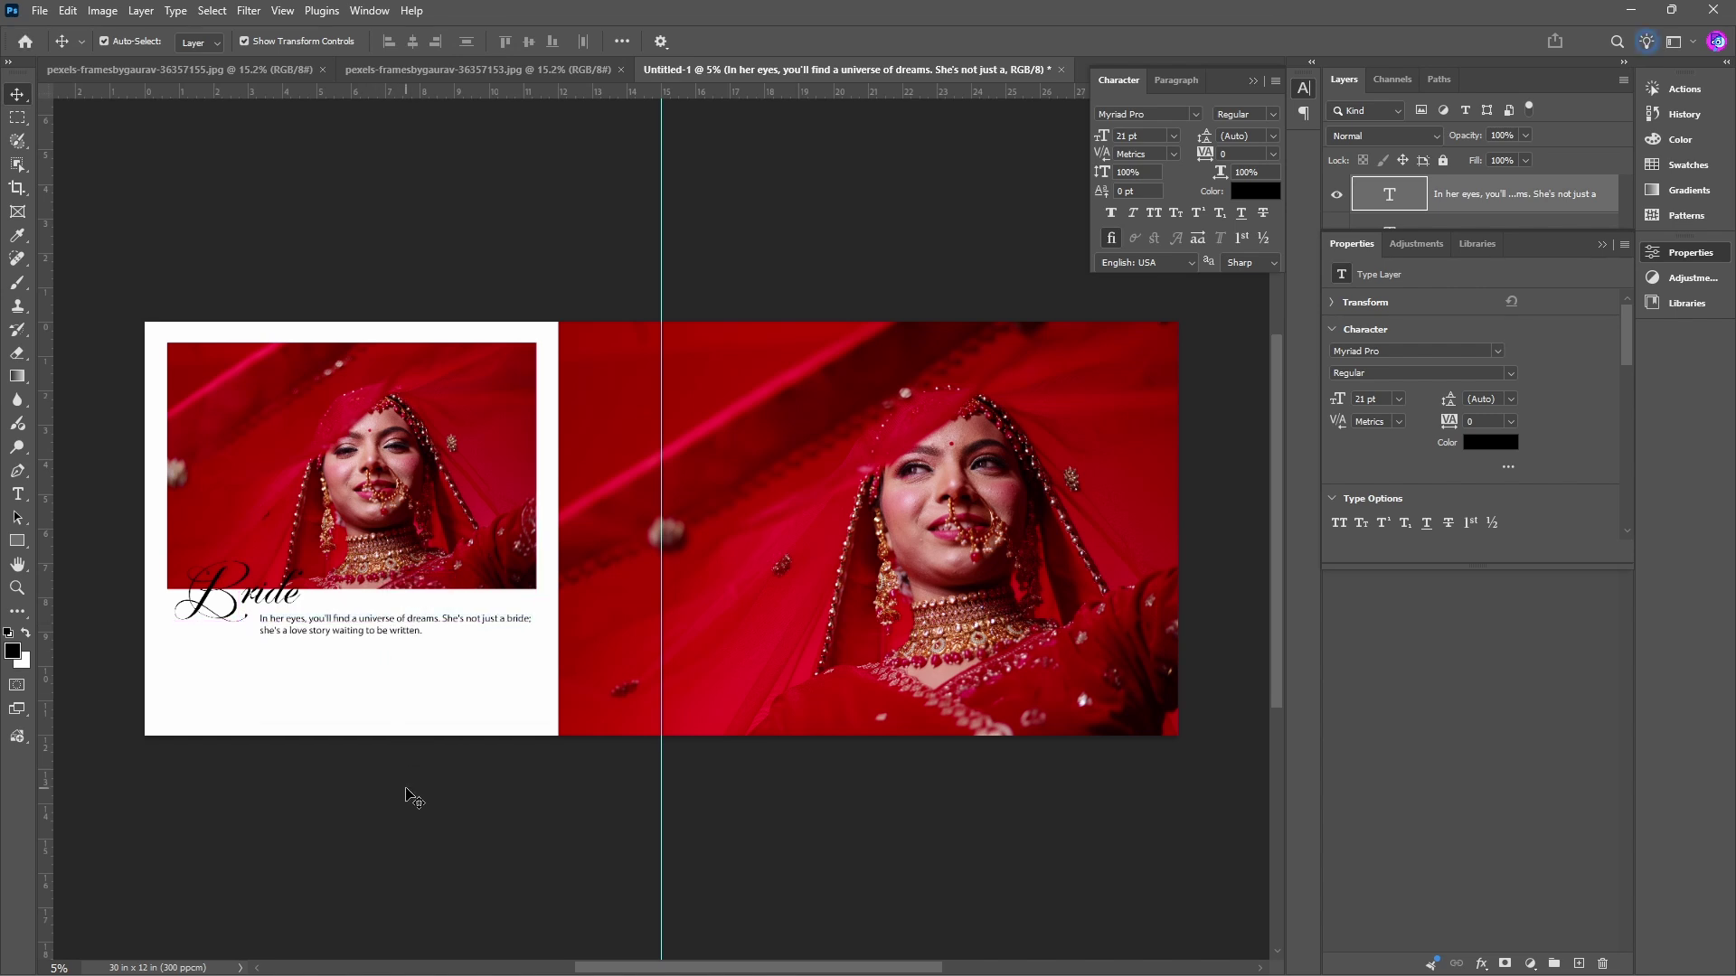
# Move the "Bride" title just below the smaller portrait, flush with its left edge, and place the quote beneath the title's right part.
pyautogui.moveTo(249, 600); pyautogui.dragTo(246, 637)
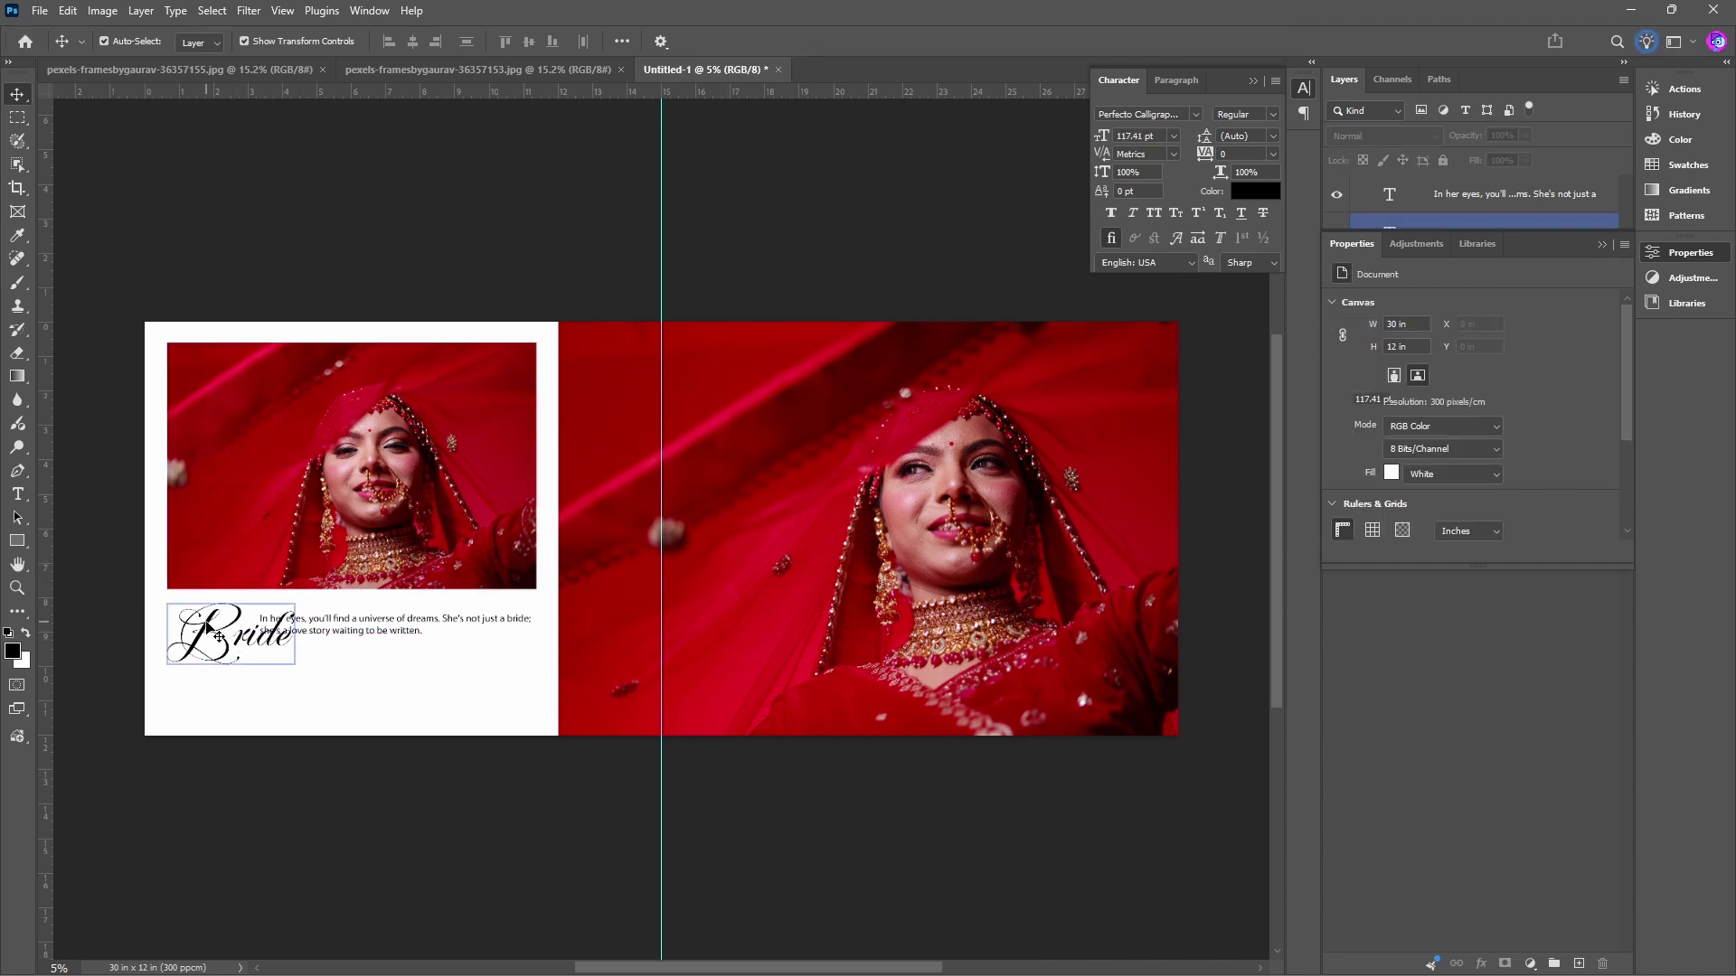
pyautogui.click(209, 624)
pyautogui.moveTo(209, 624); pyautogui.dragTo(212, 583)
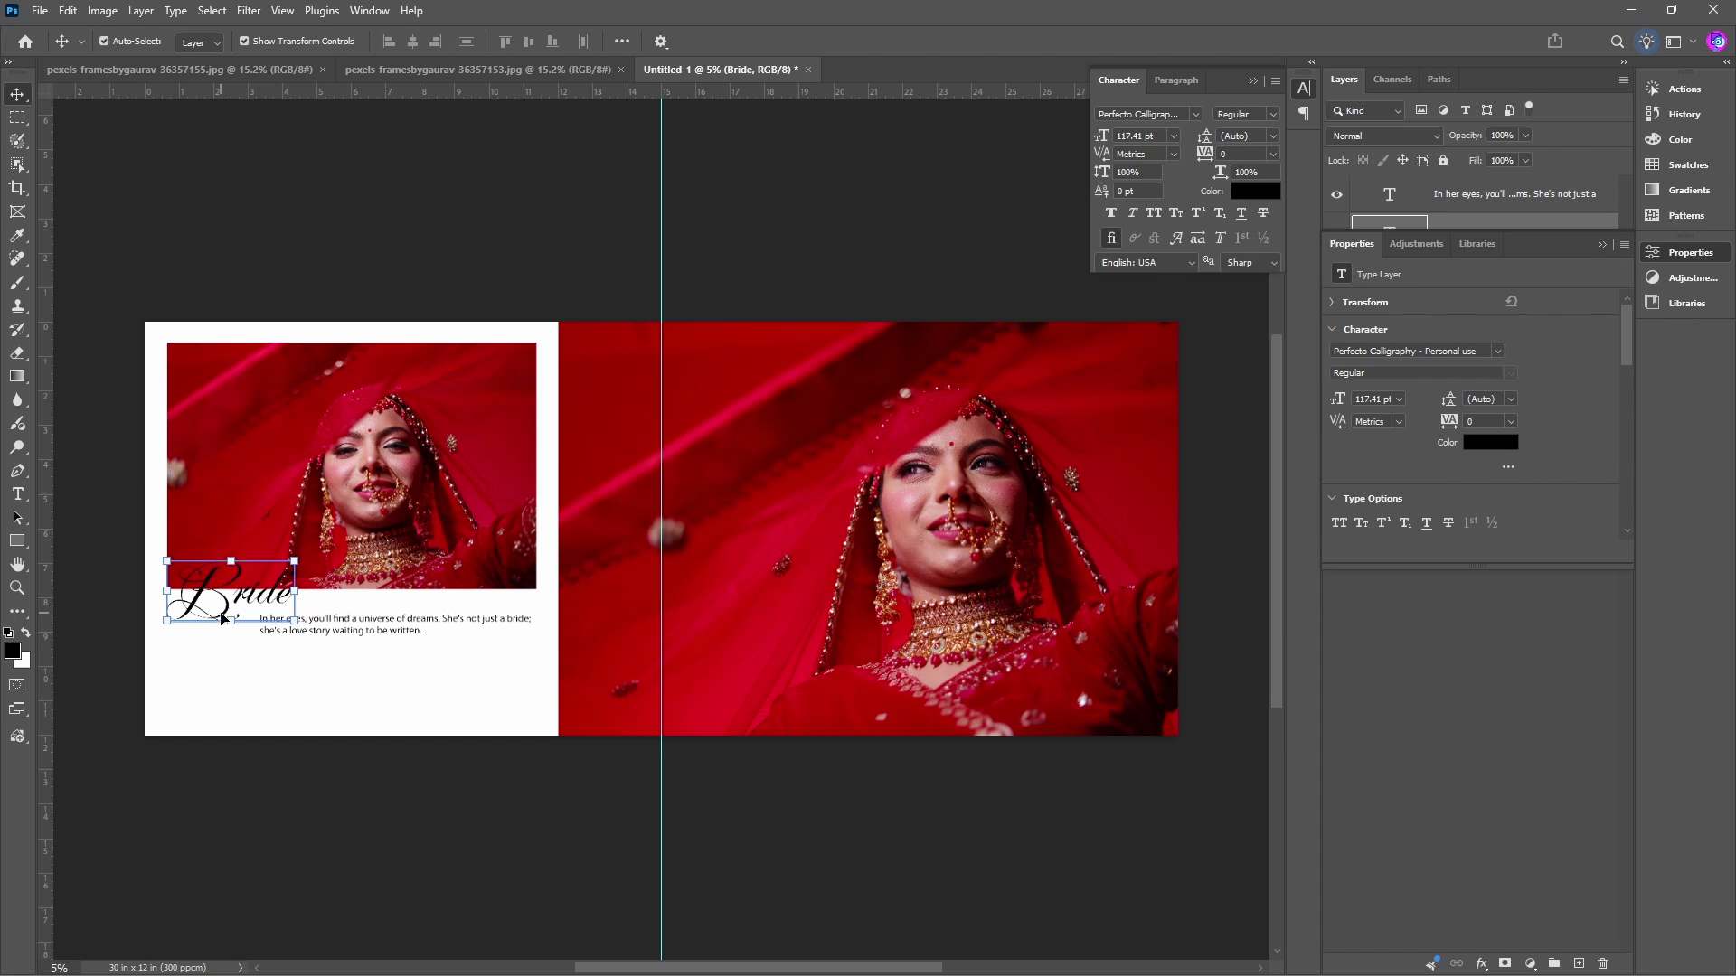
pyautogui.moveTo(204, 594); pyautogui.dragTo(210, 637)
pyautogui.moveTo(361, 632); pyautogui.dragTo(349, 667)
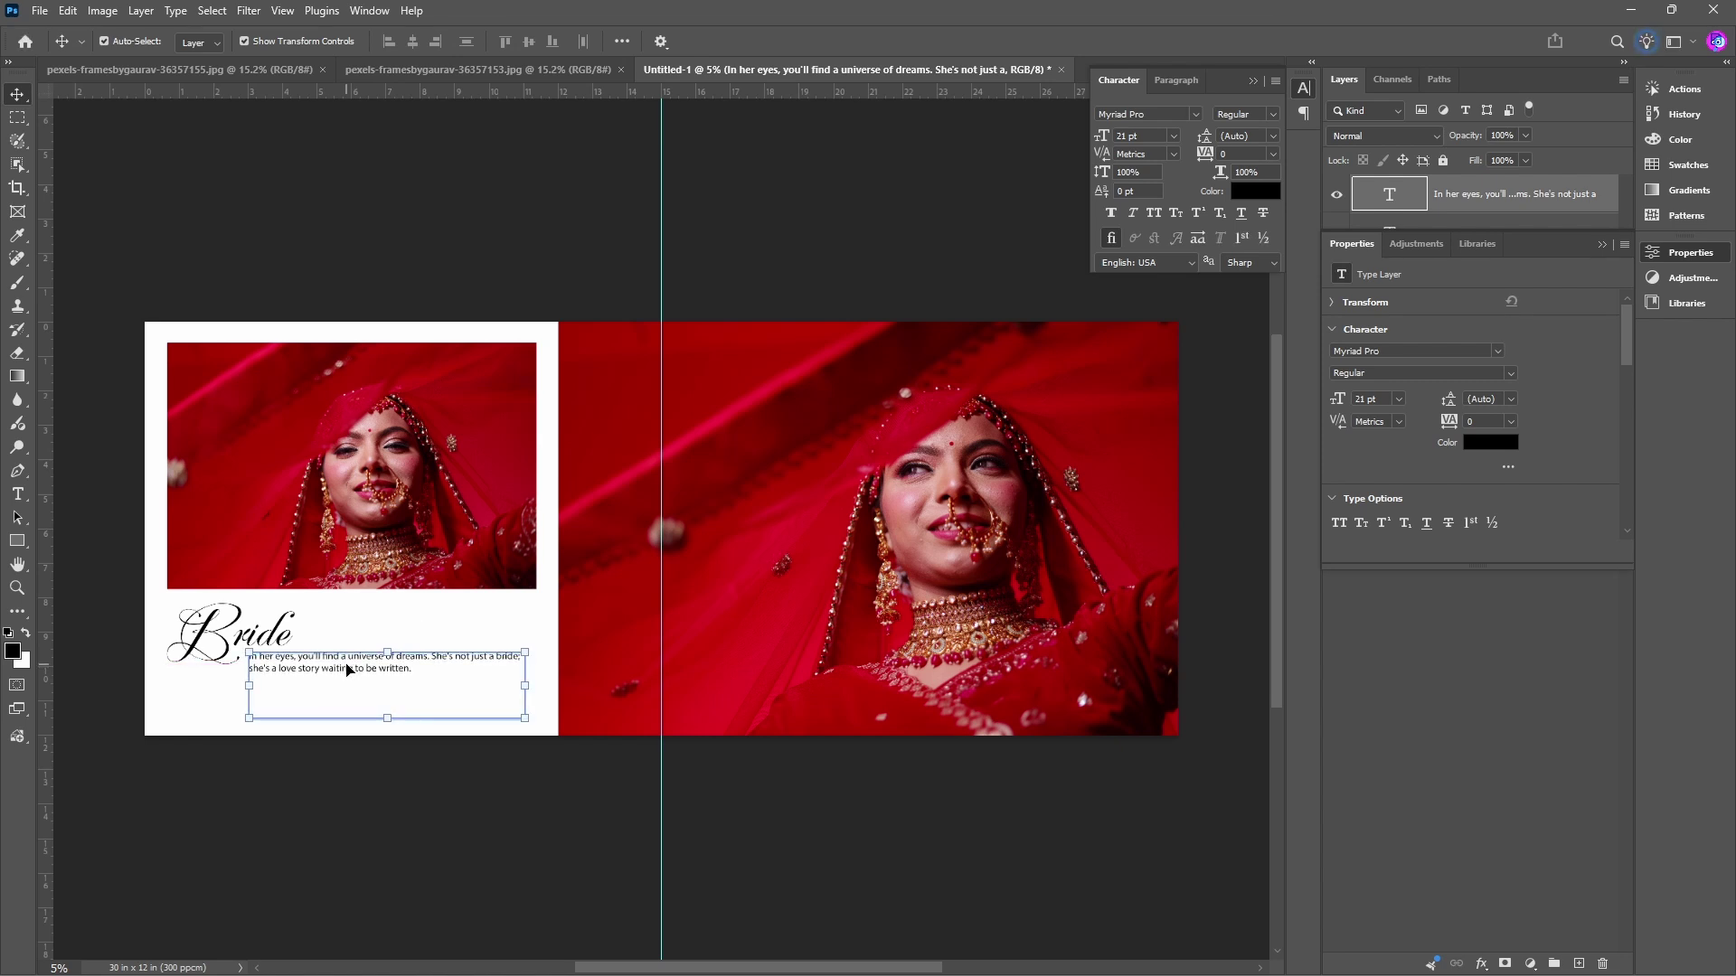
# Try the Sitka font on the quote and check it up close.
pyautogui.press('t')
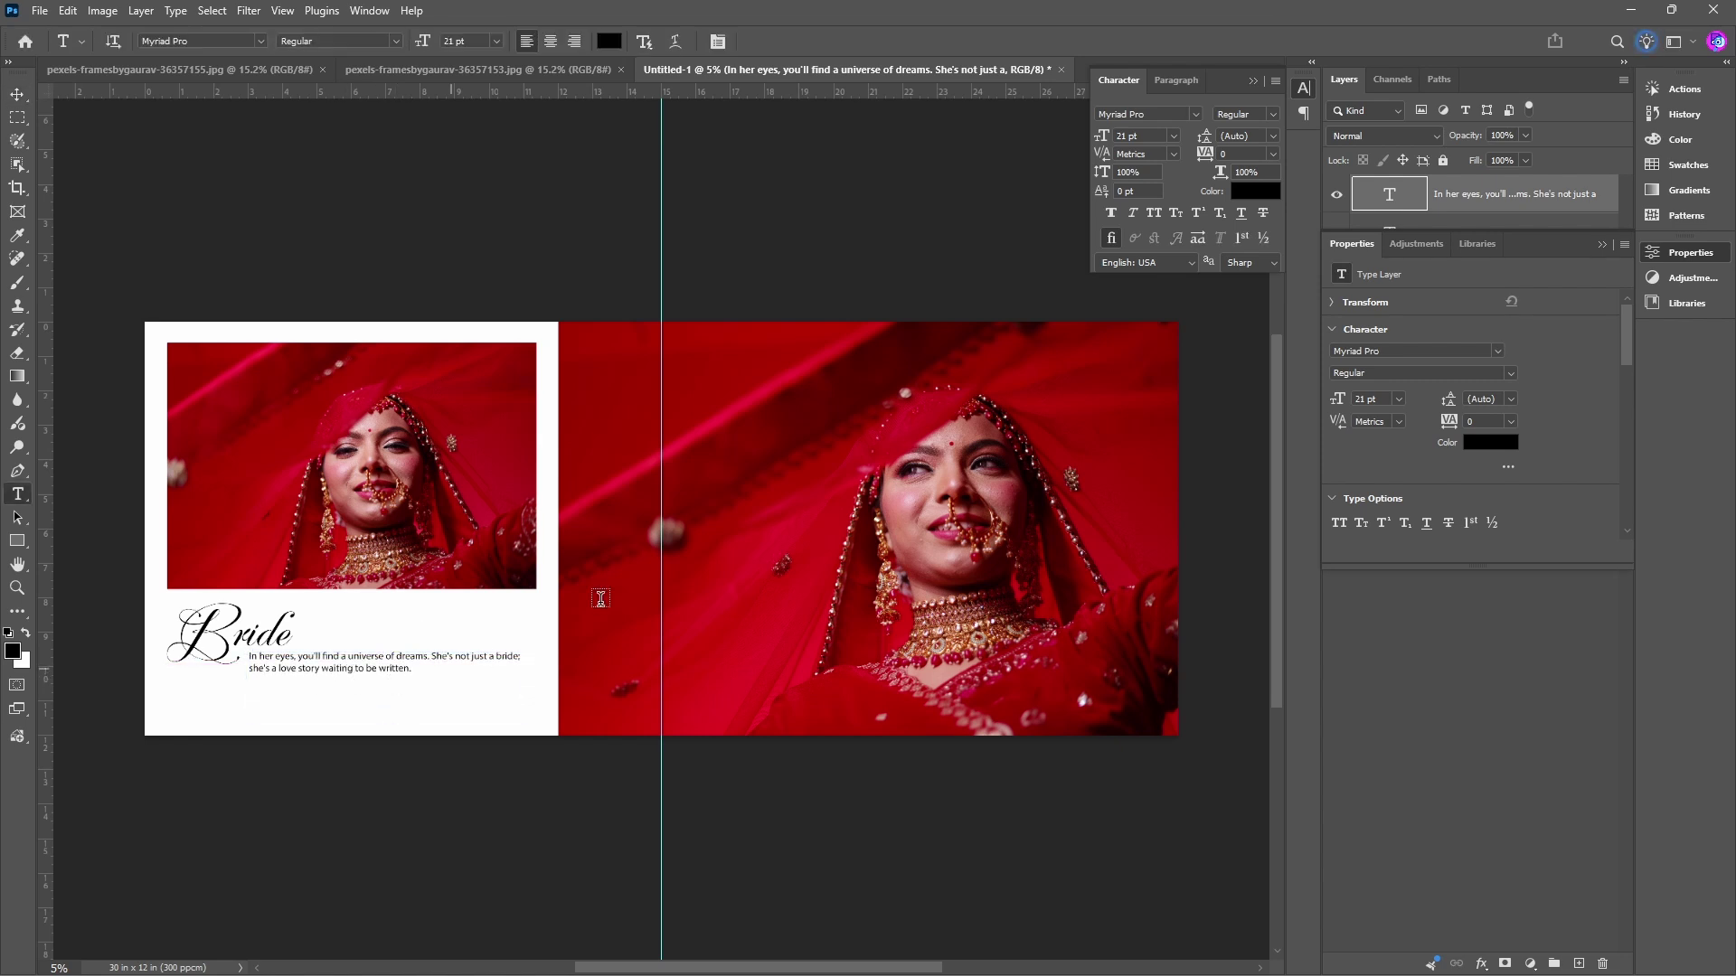
pyautogui.click(244, 45)
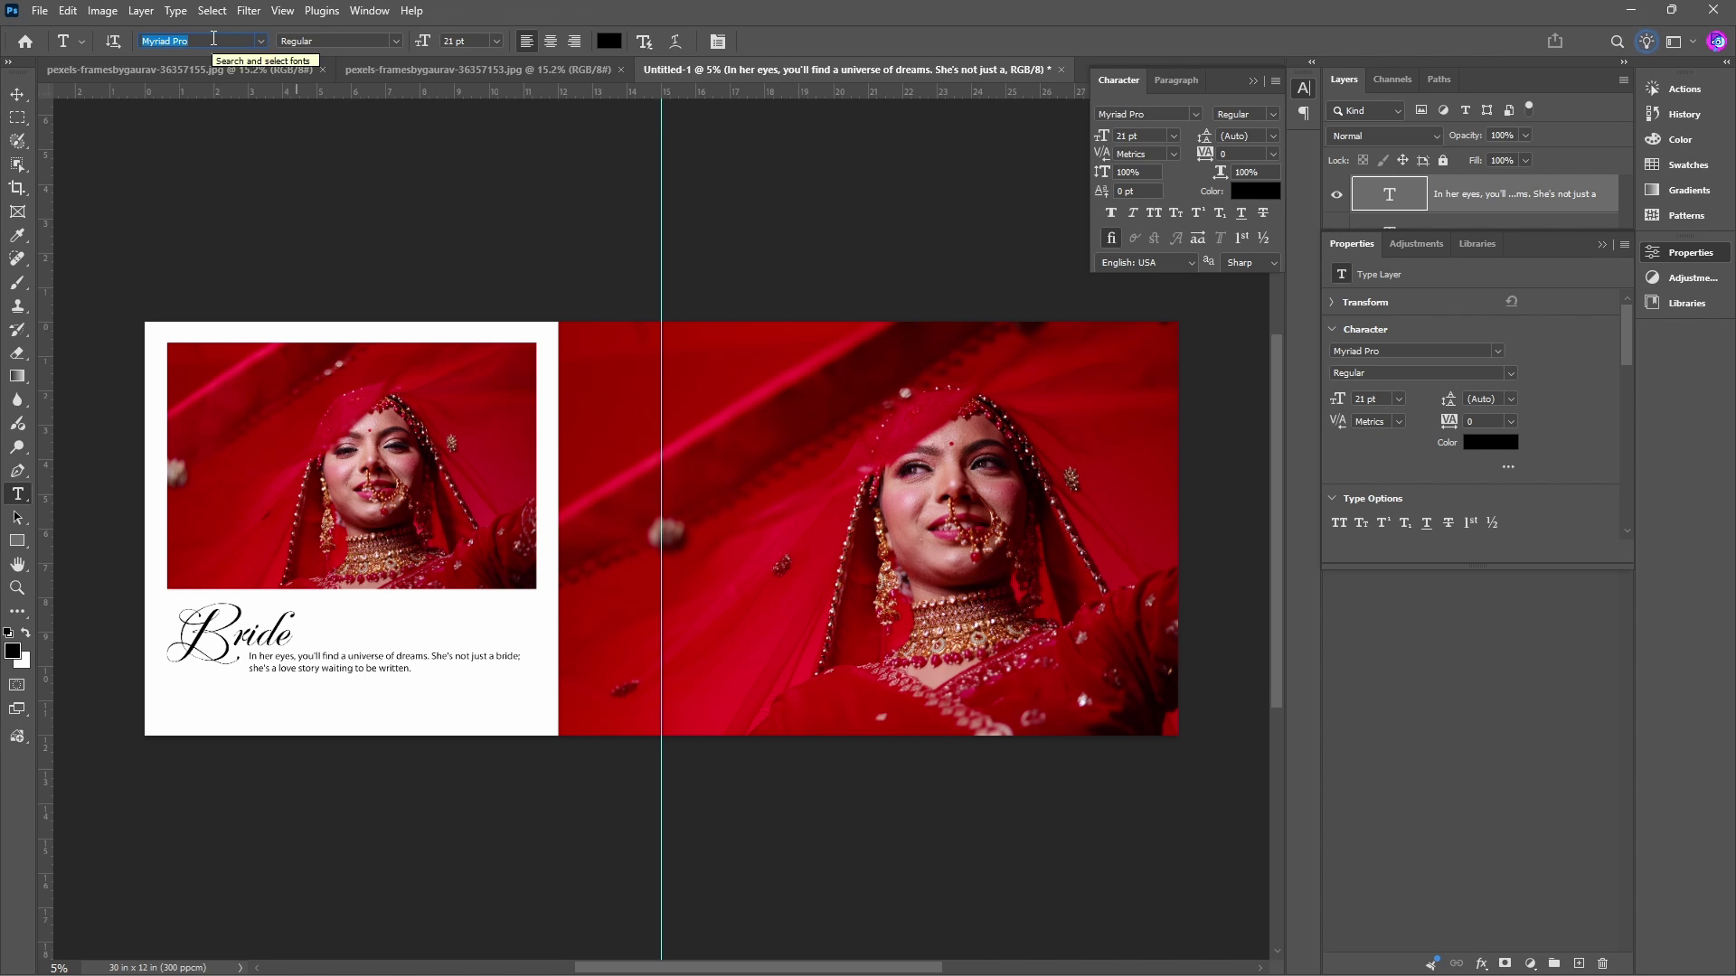
pyautogui.write('Sitka')
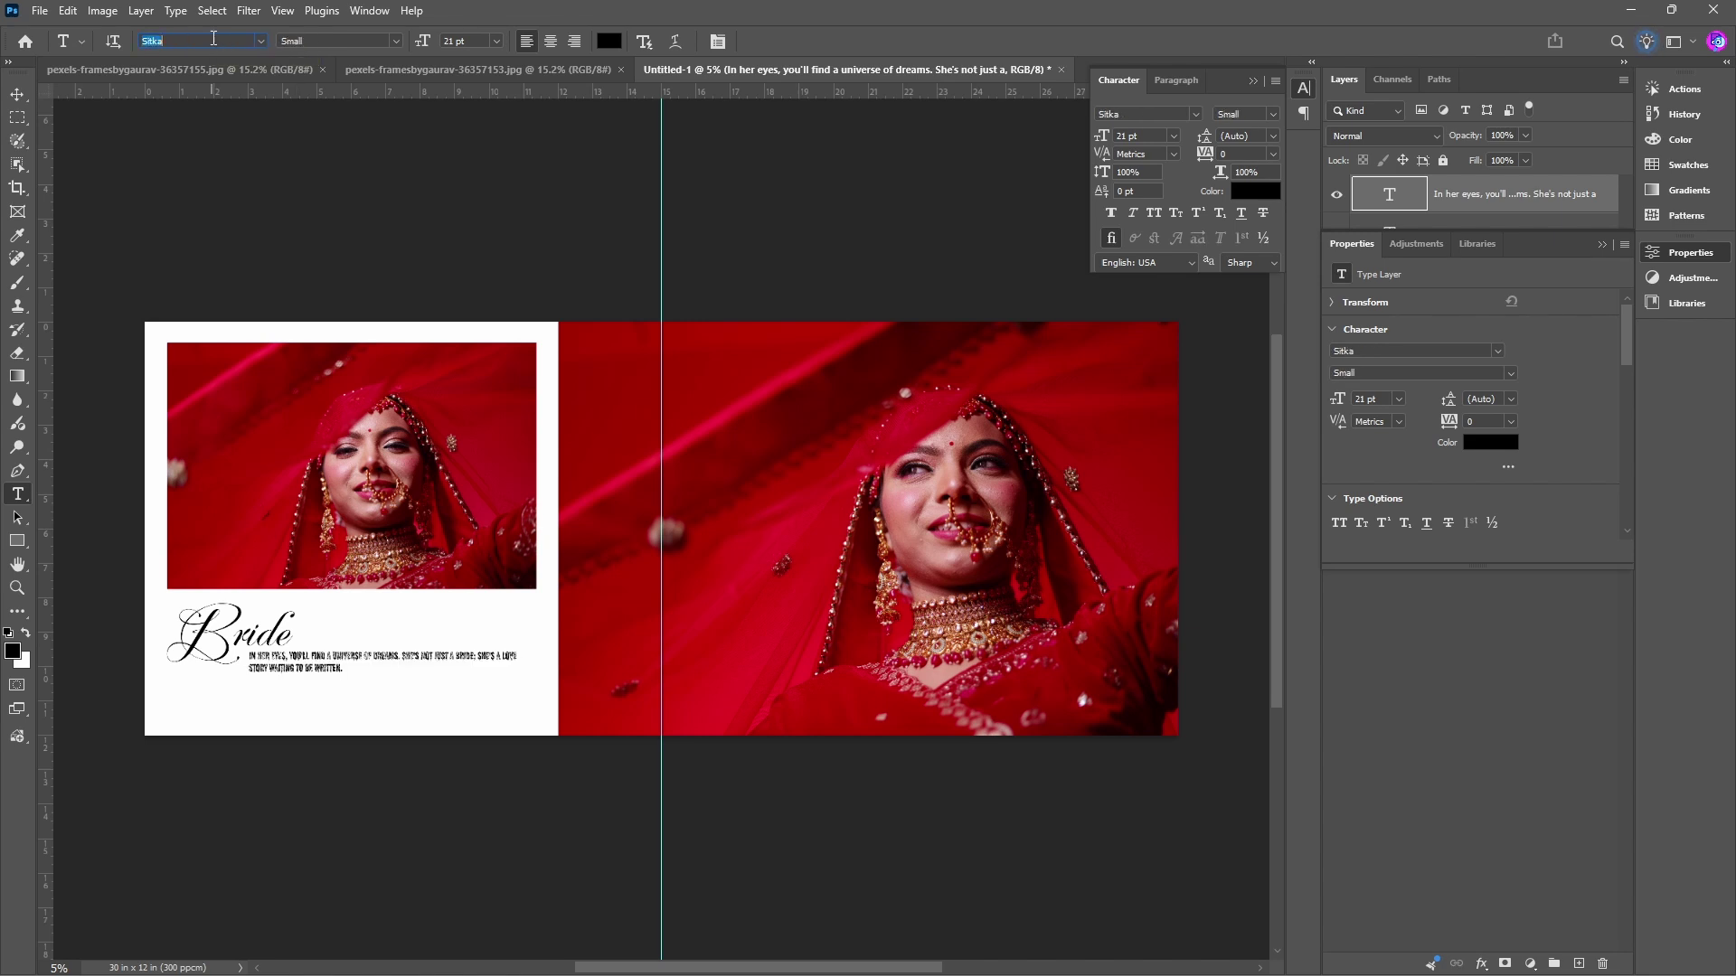
pyautogui.scroll(3, 253, 683)
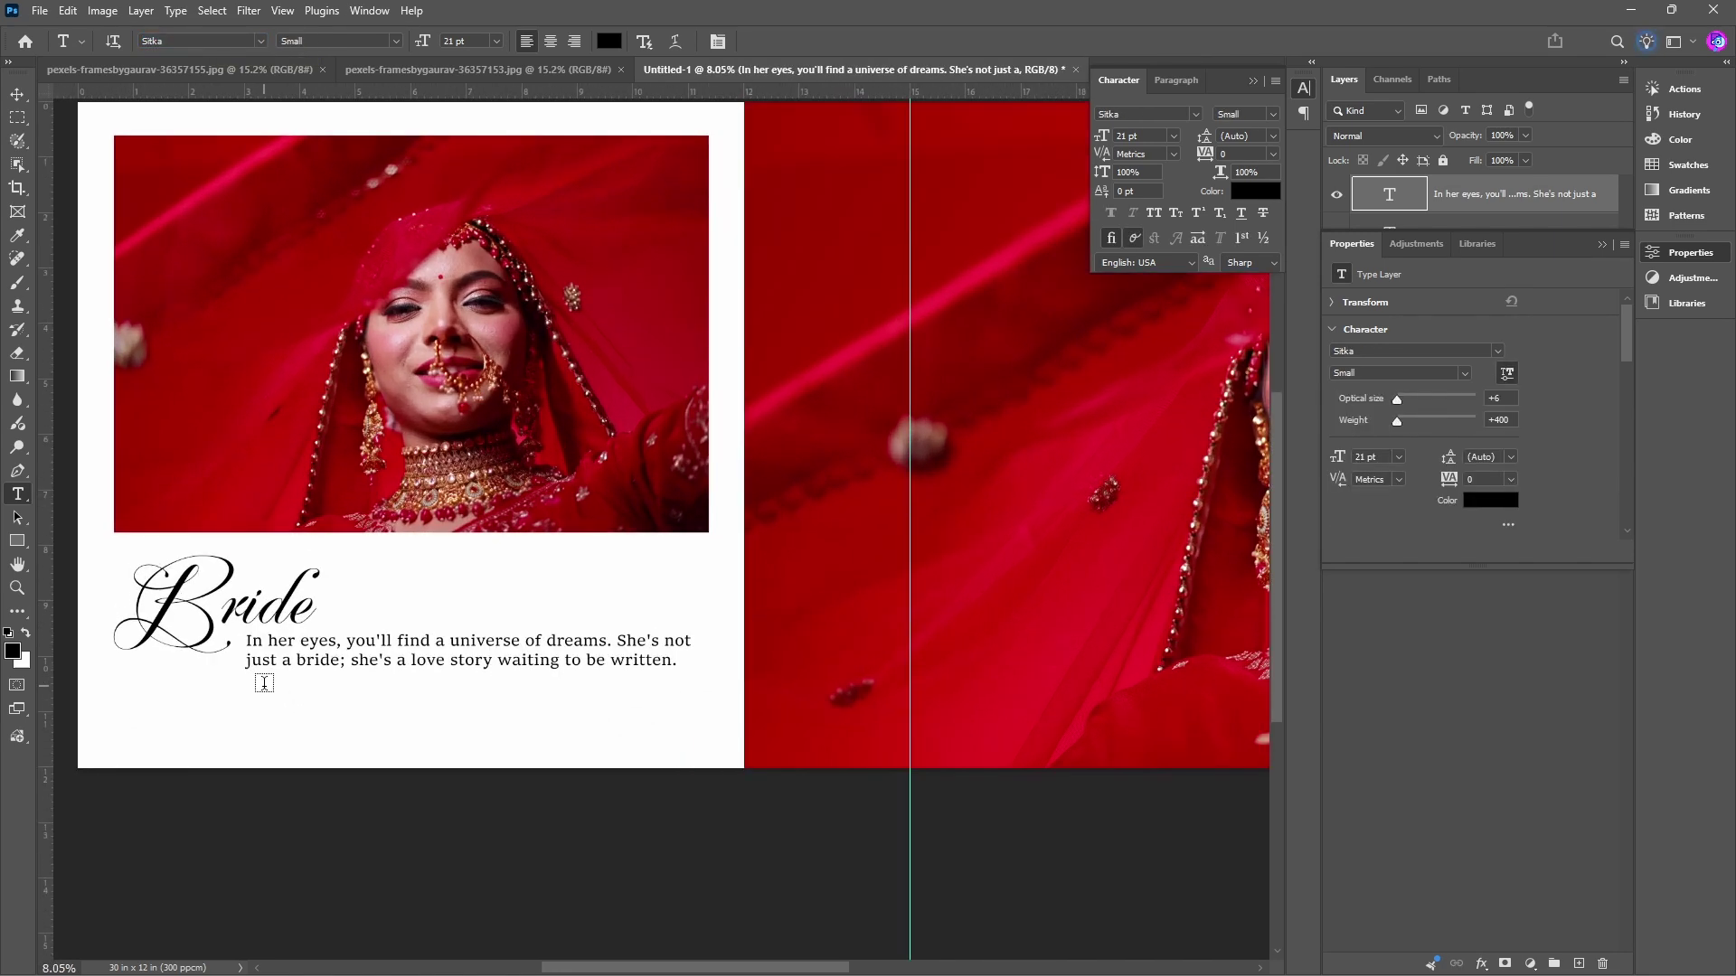
# Compare further fonts on the quote and set it in Times New Roman.
pyautogui.click(225, 40)
pyautogui.press('Down')
pyautogui.press('Down')
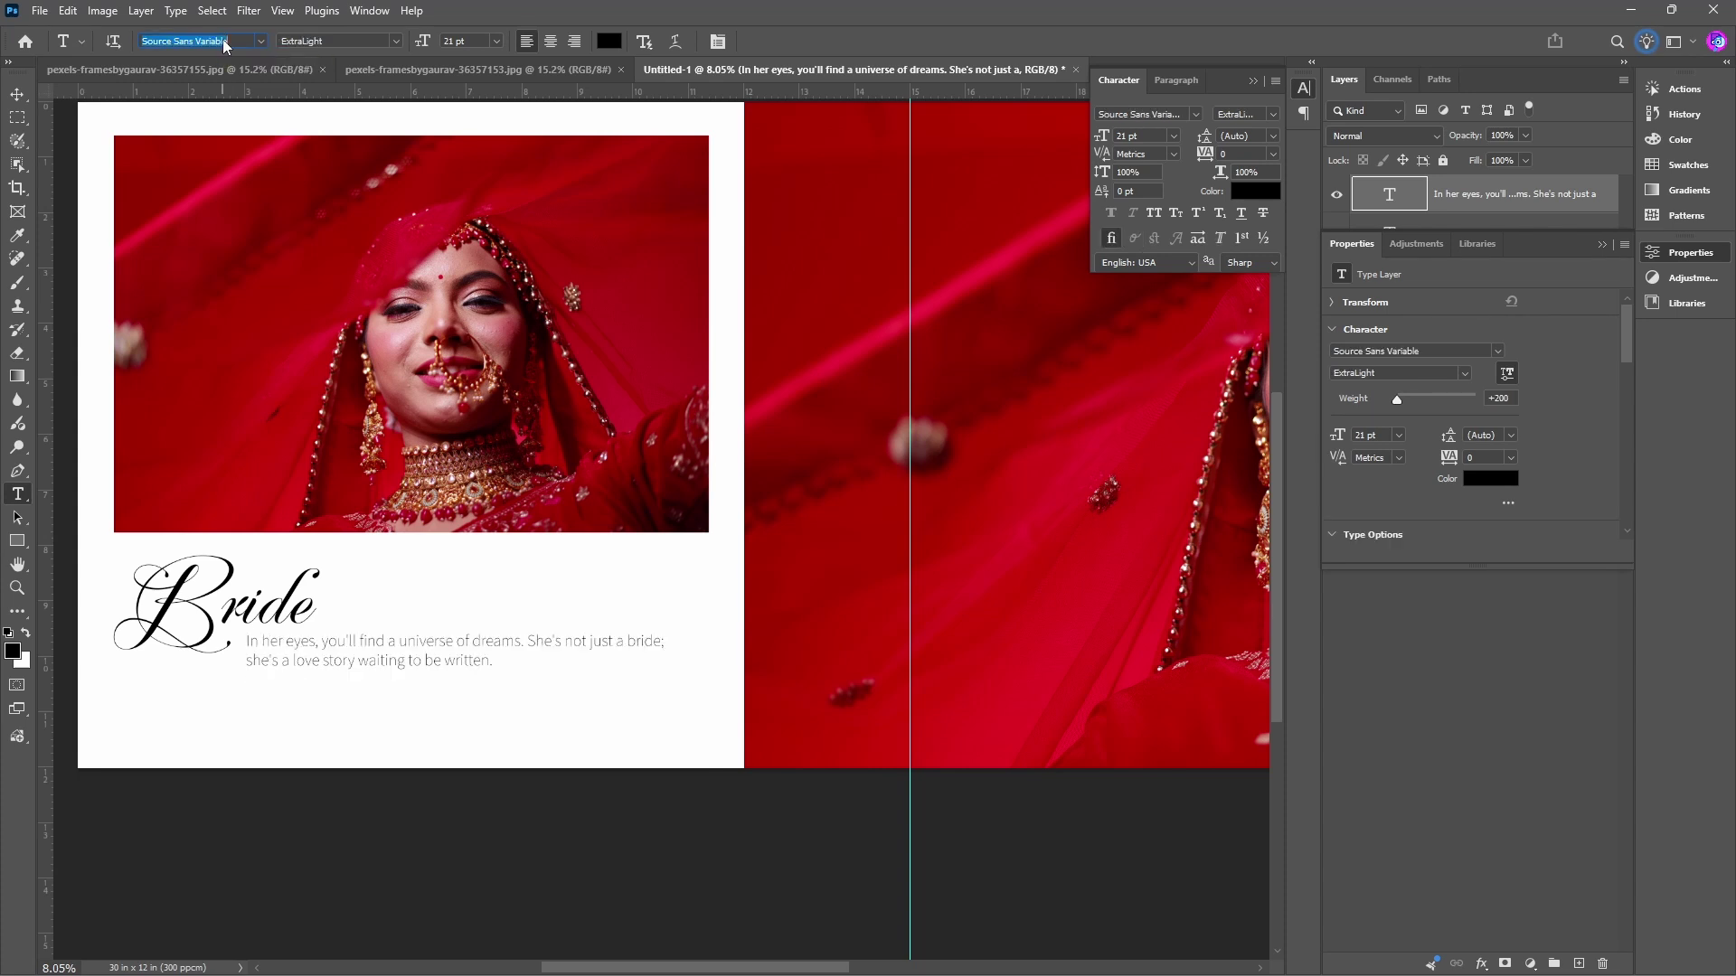
pyautogui.press('Down')
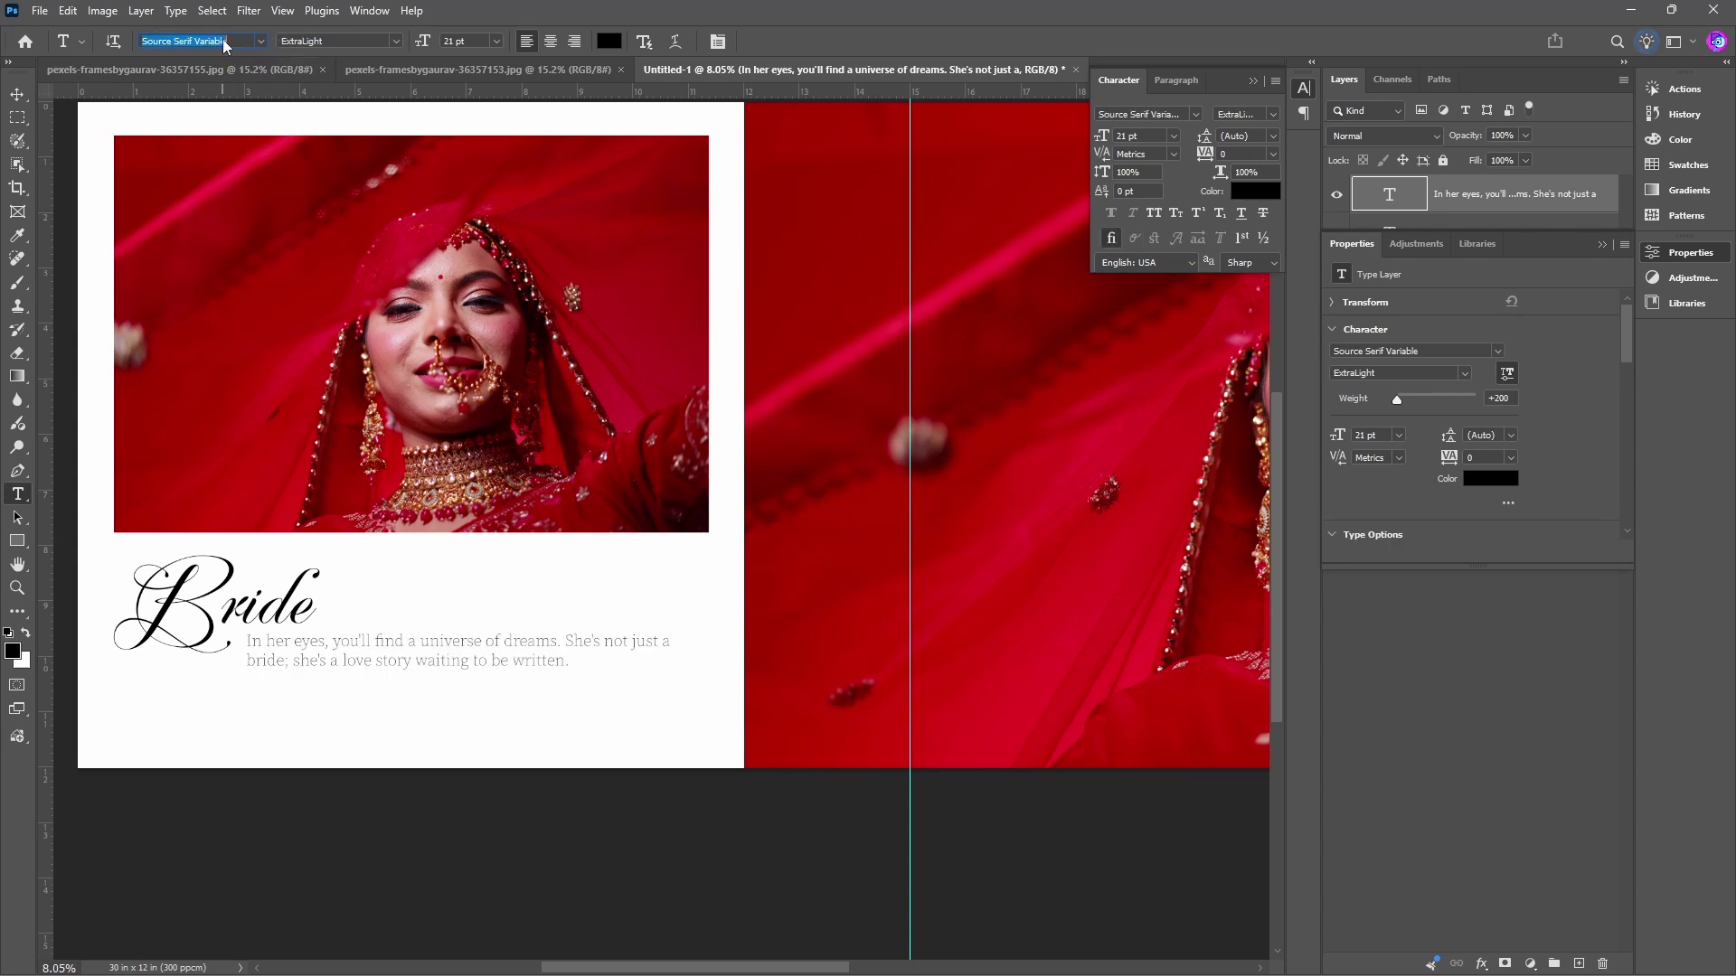
pyautogui.press('Down')
pyautogui.press('Down')
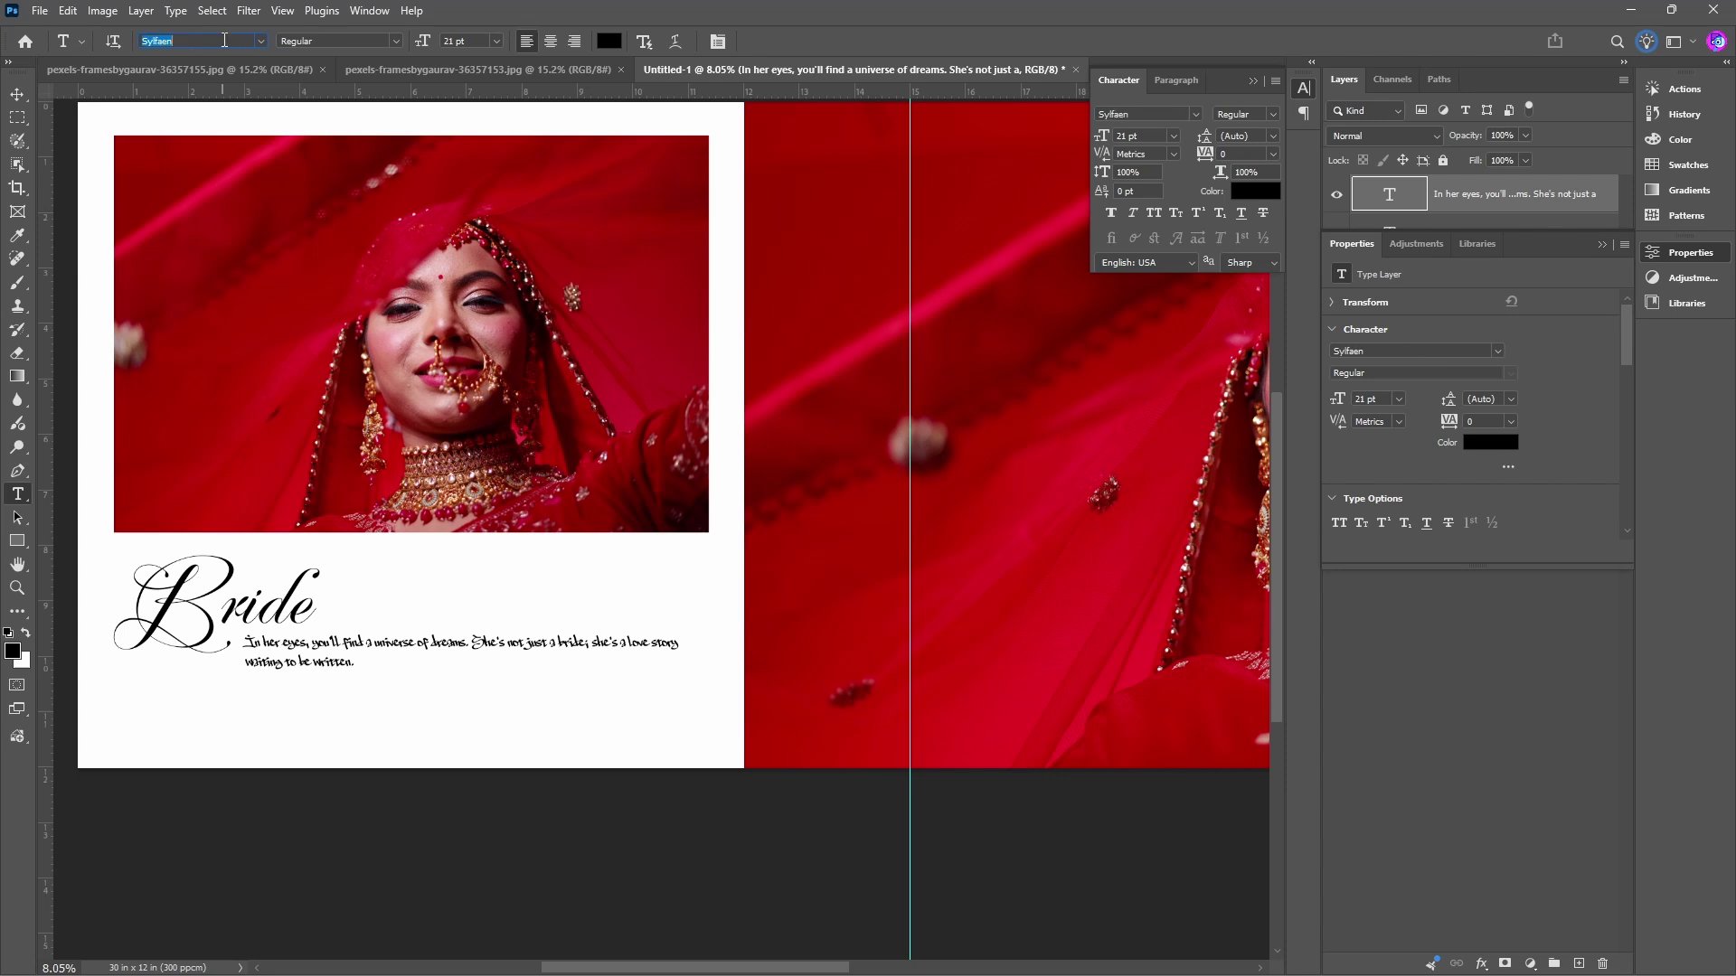
pyautogui.press('Down')
pyautogui.press('Down')
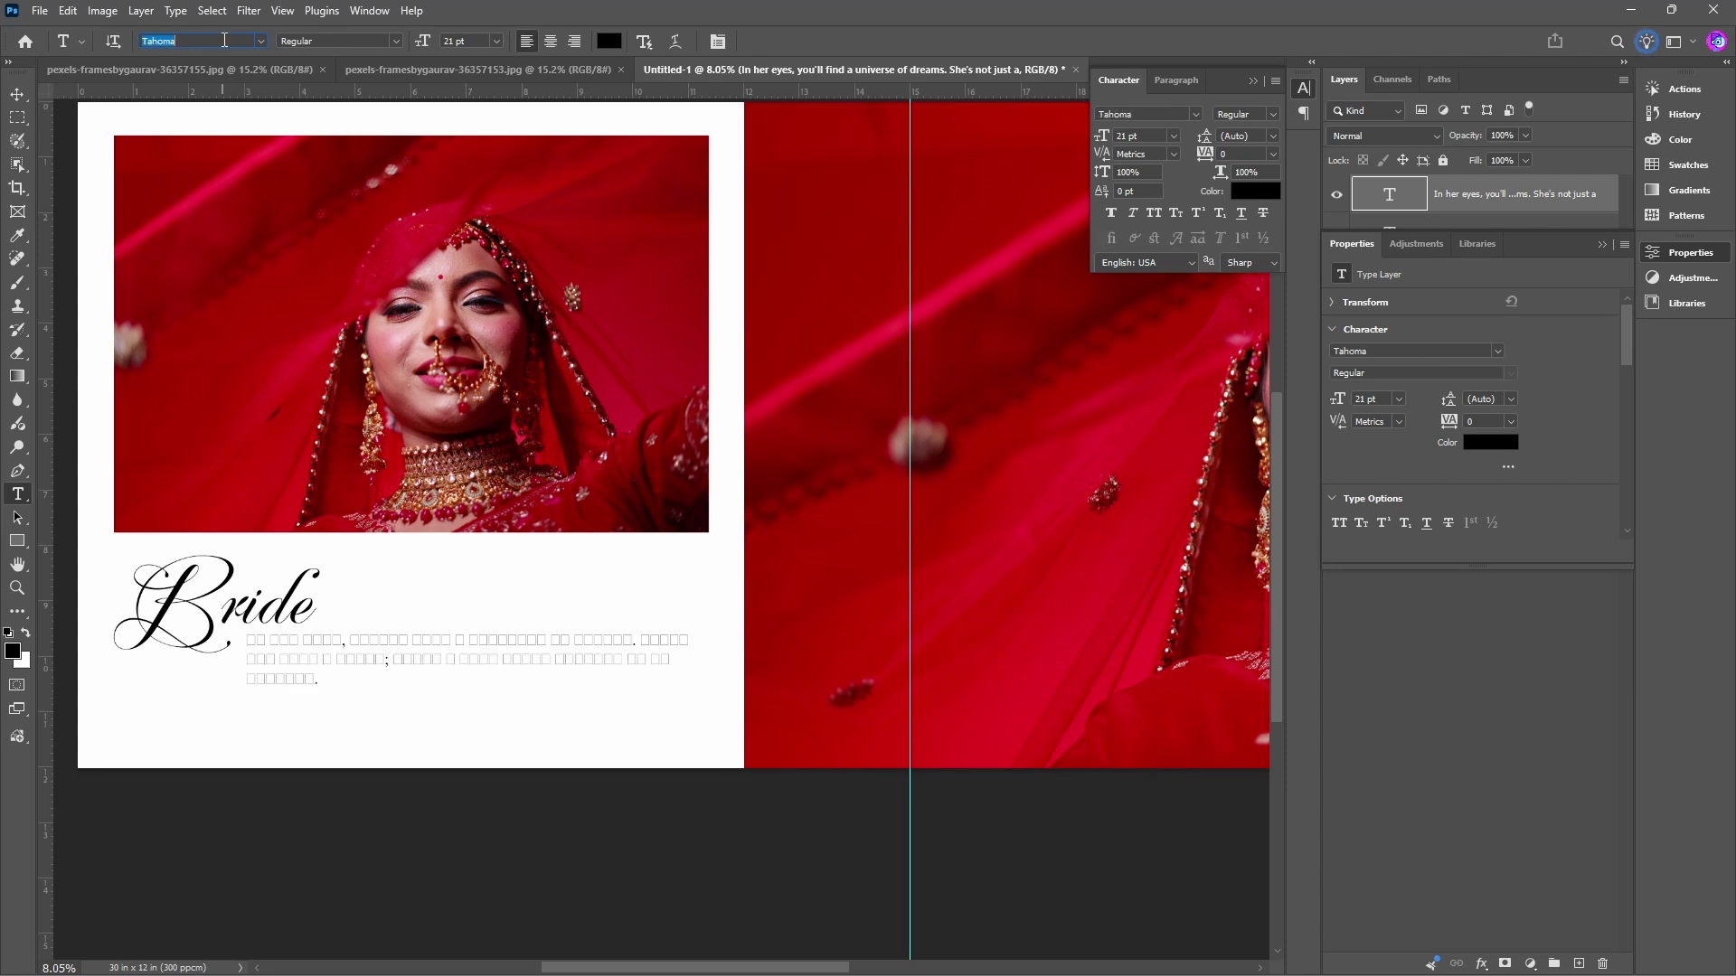
pyautogui.press('Down')
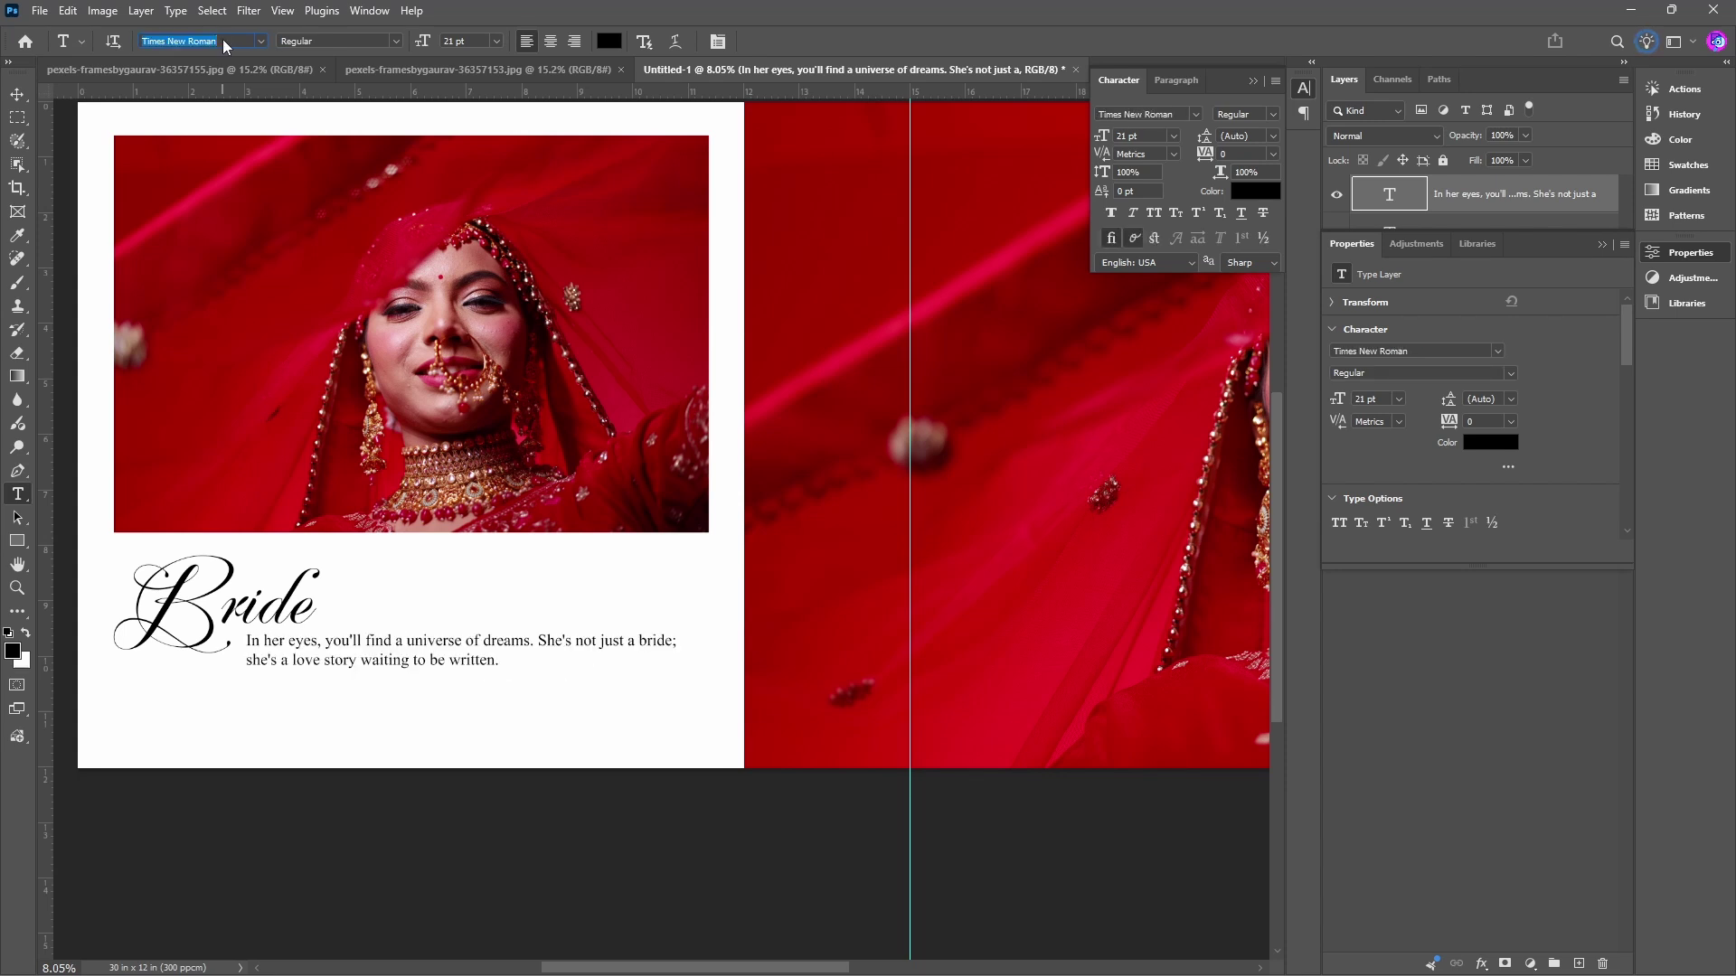
pyautogui.press('Return')
# Reduce the quote's font size to 18 pt.
pyautogui.click(1151, 134)
pyautogui.press('Down')
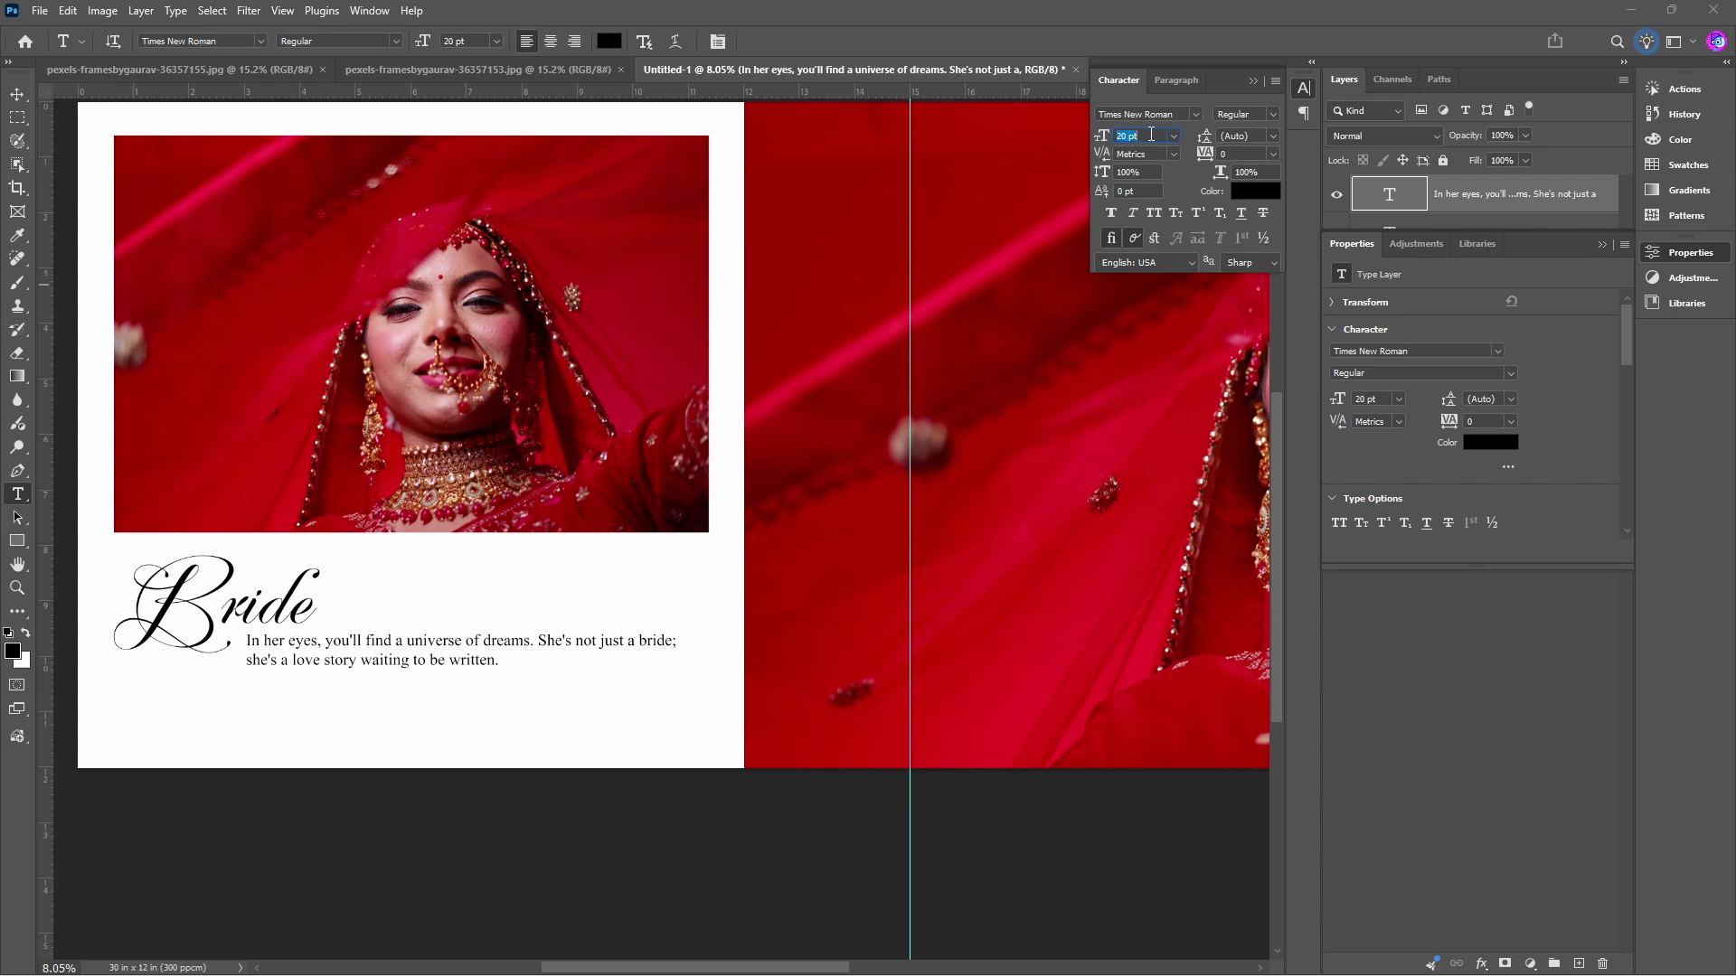
pyautogui.press('Down')
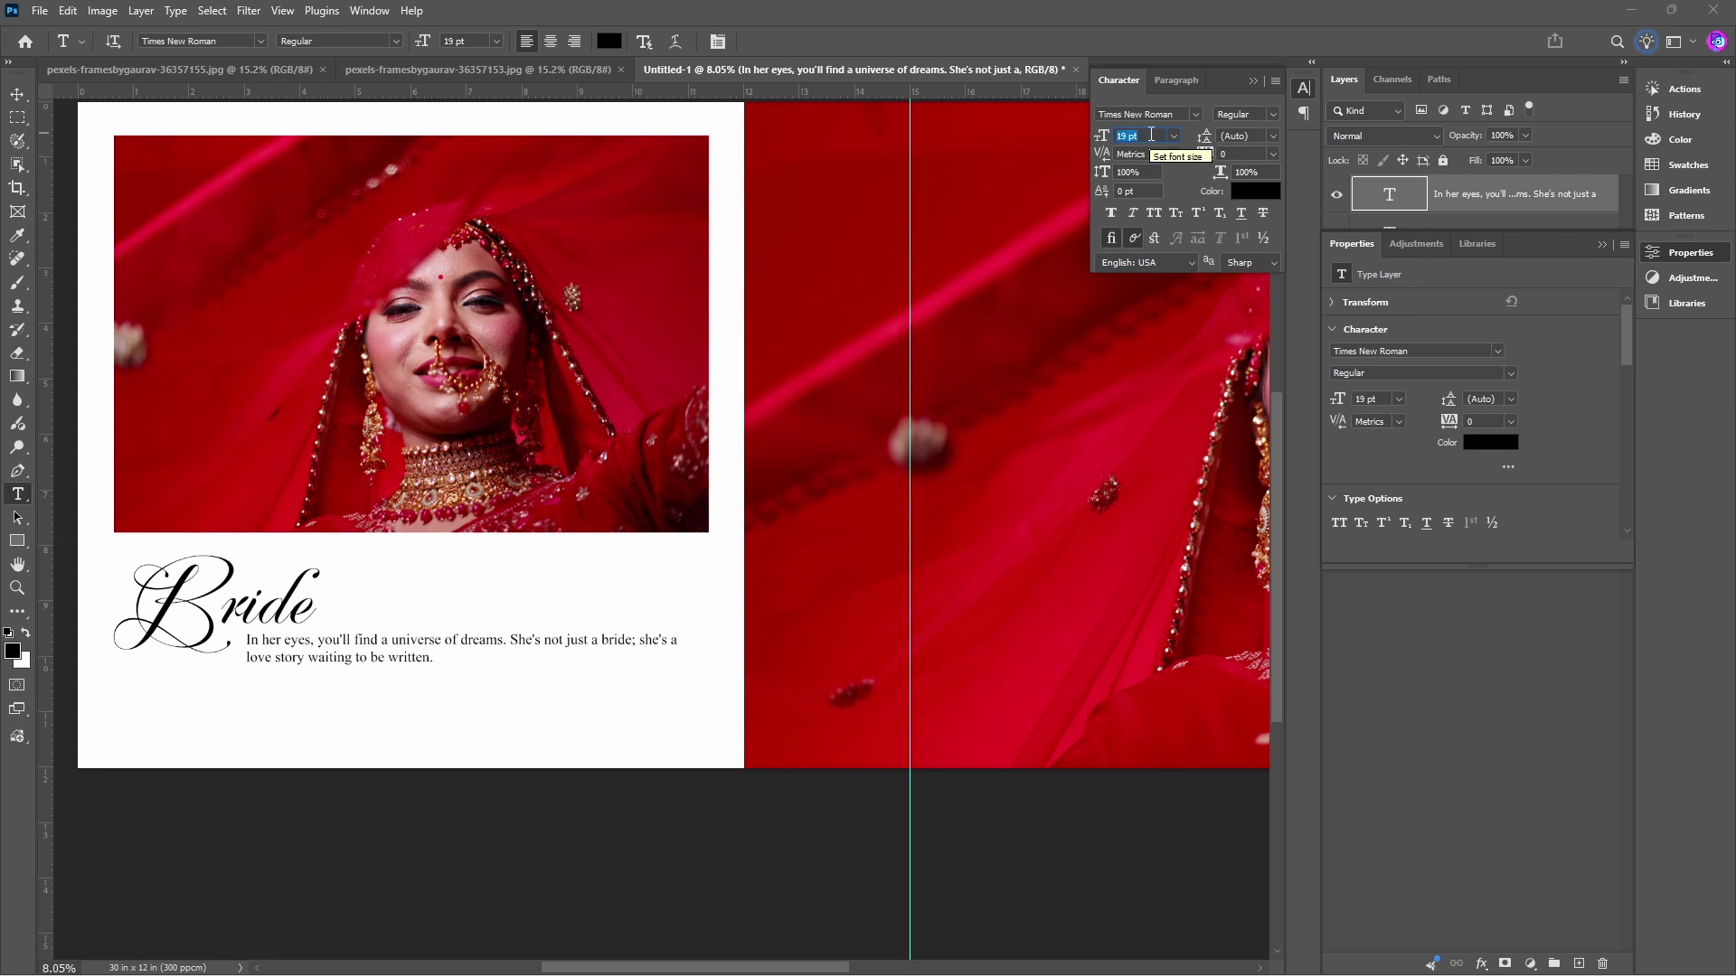
pyautogui.press('Down')
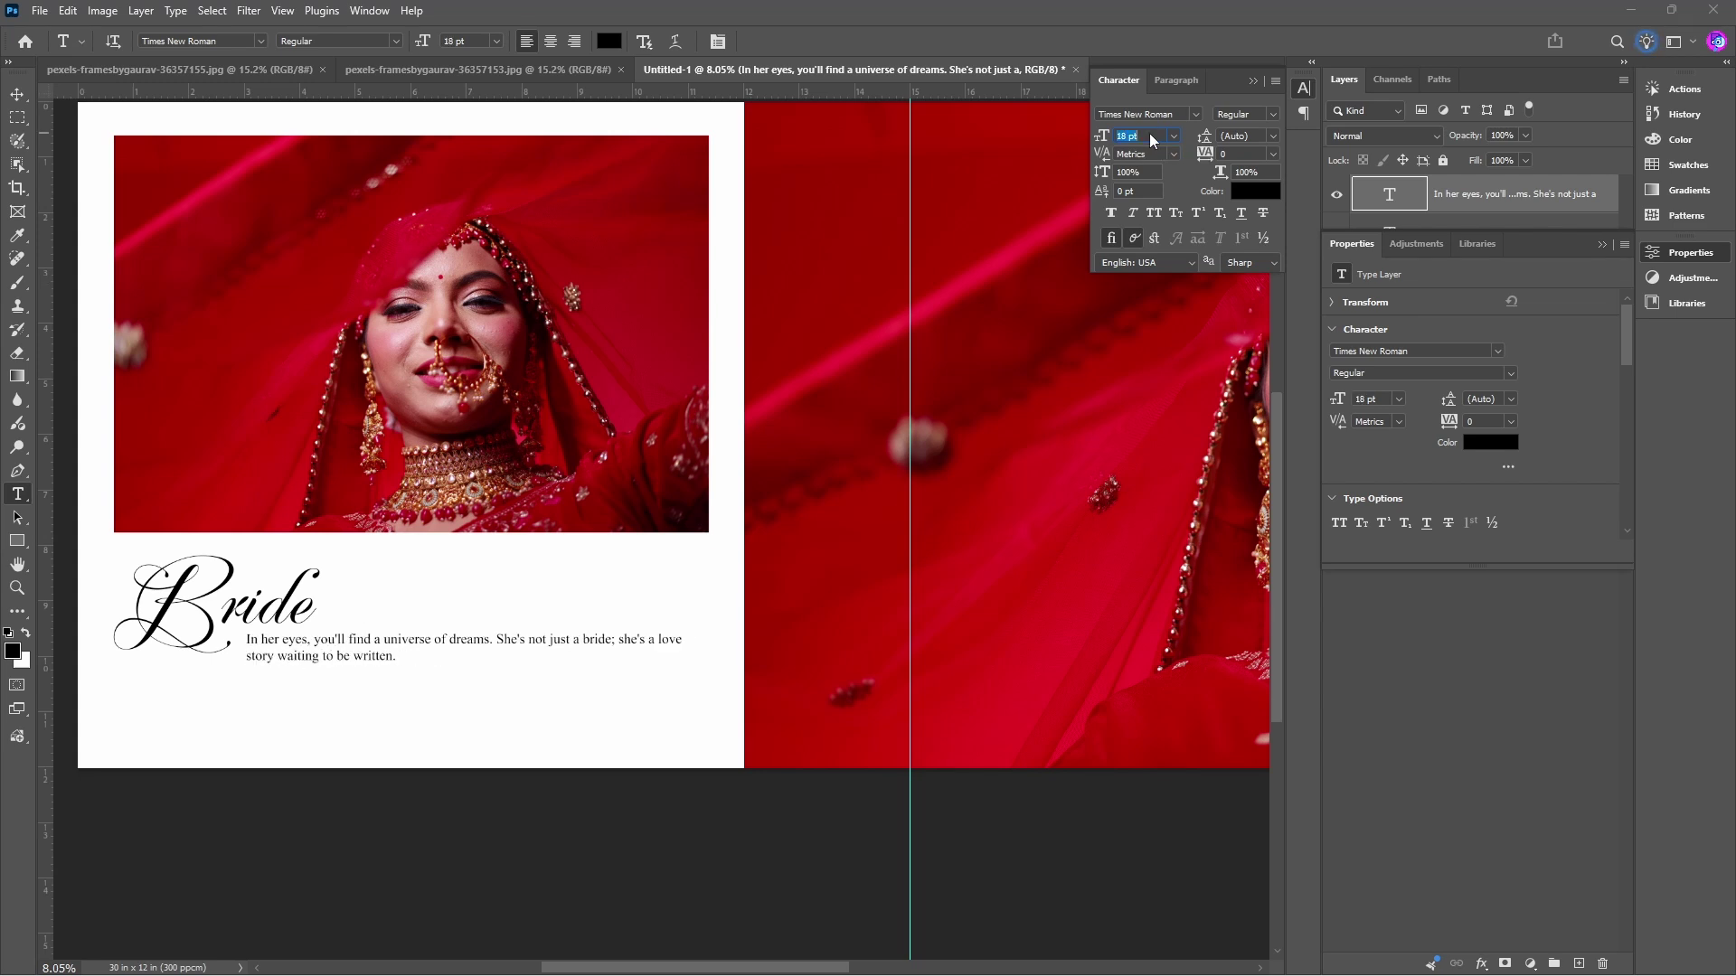
pyautogui.press('Return')
pyautogui.scroll(-1, 695, 466)
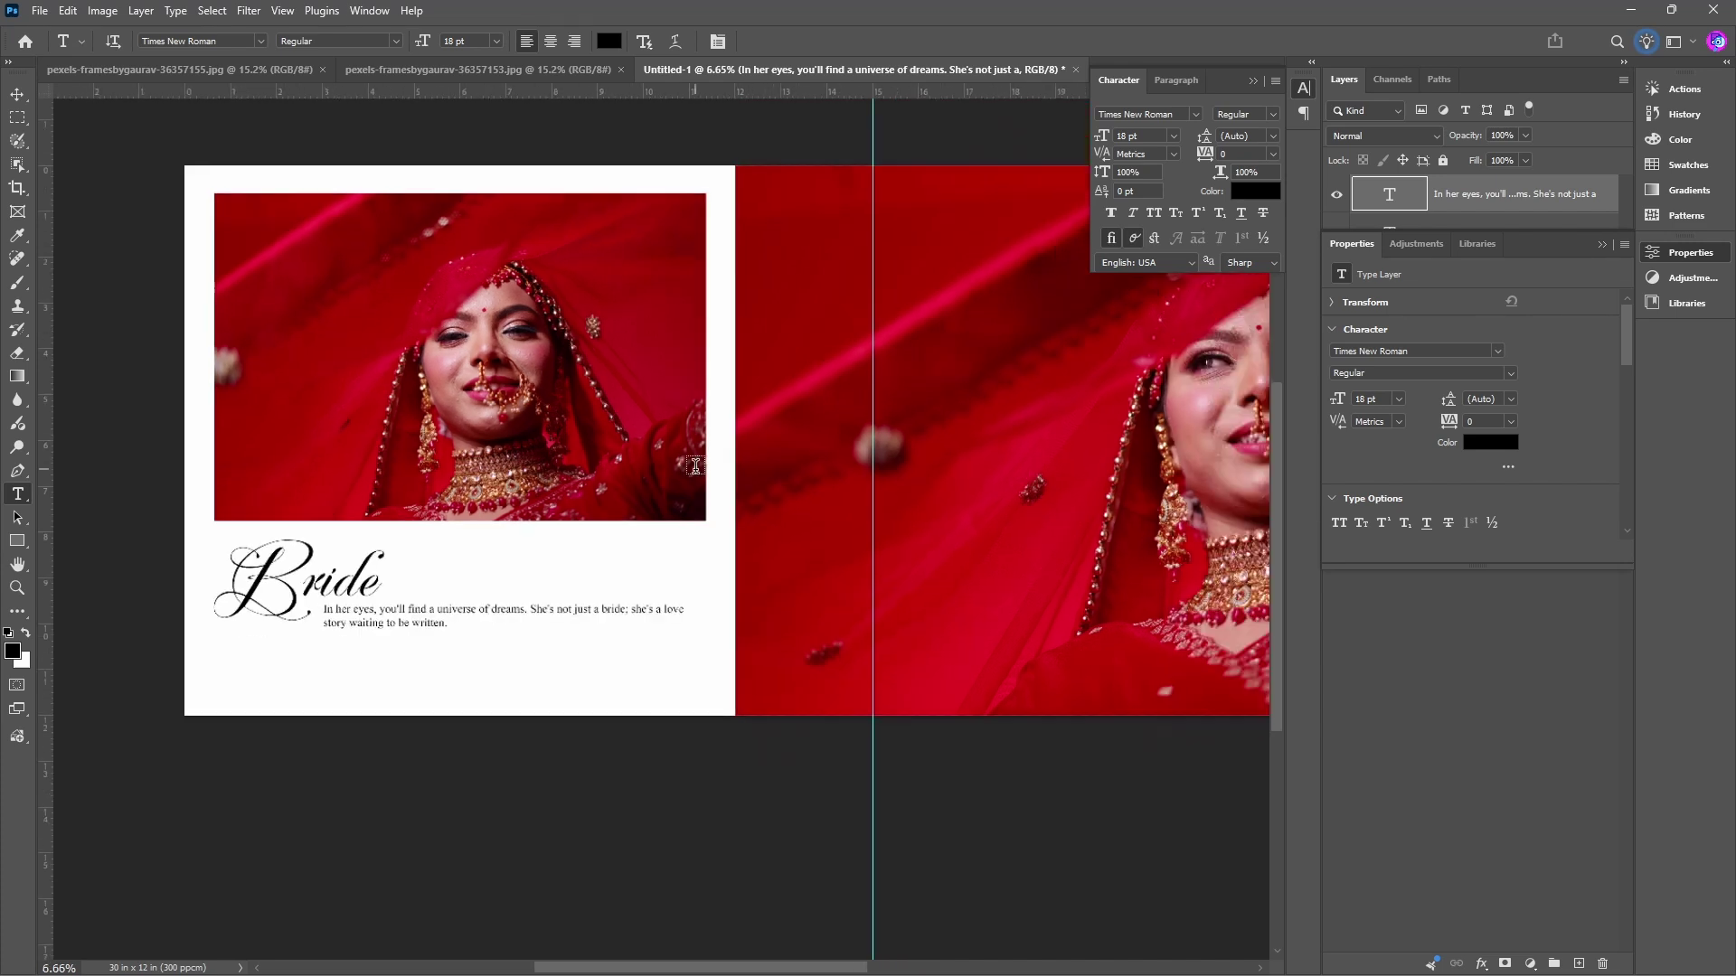
# Deselect the quote and collapse the floating character settings so the whole spread is in view.
pyautogui.press('v')
pyautogui.scroll(-1, 783, 354)
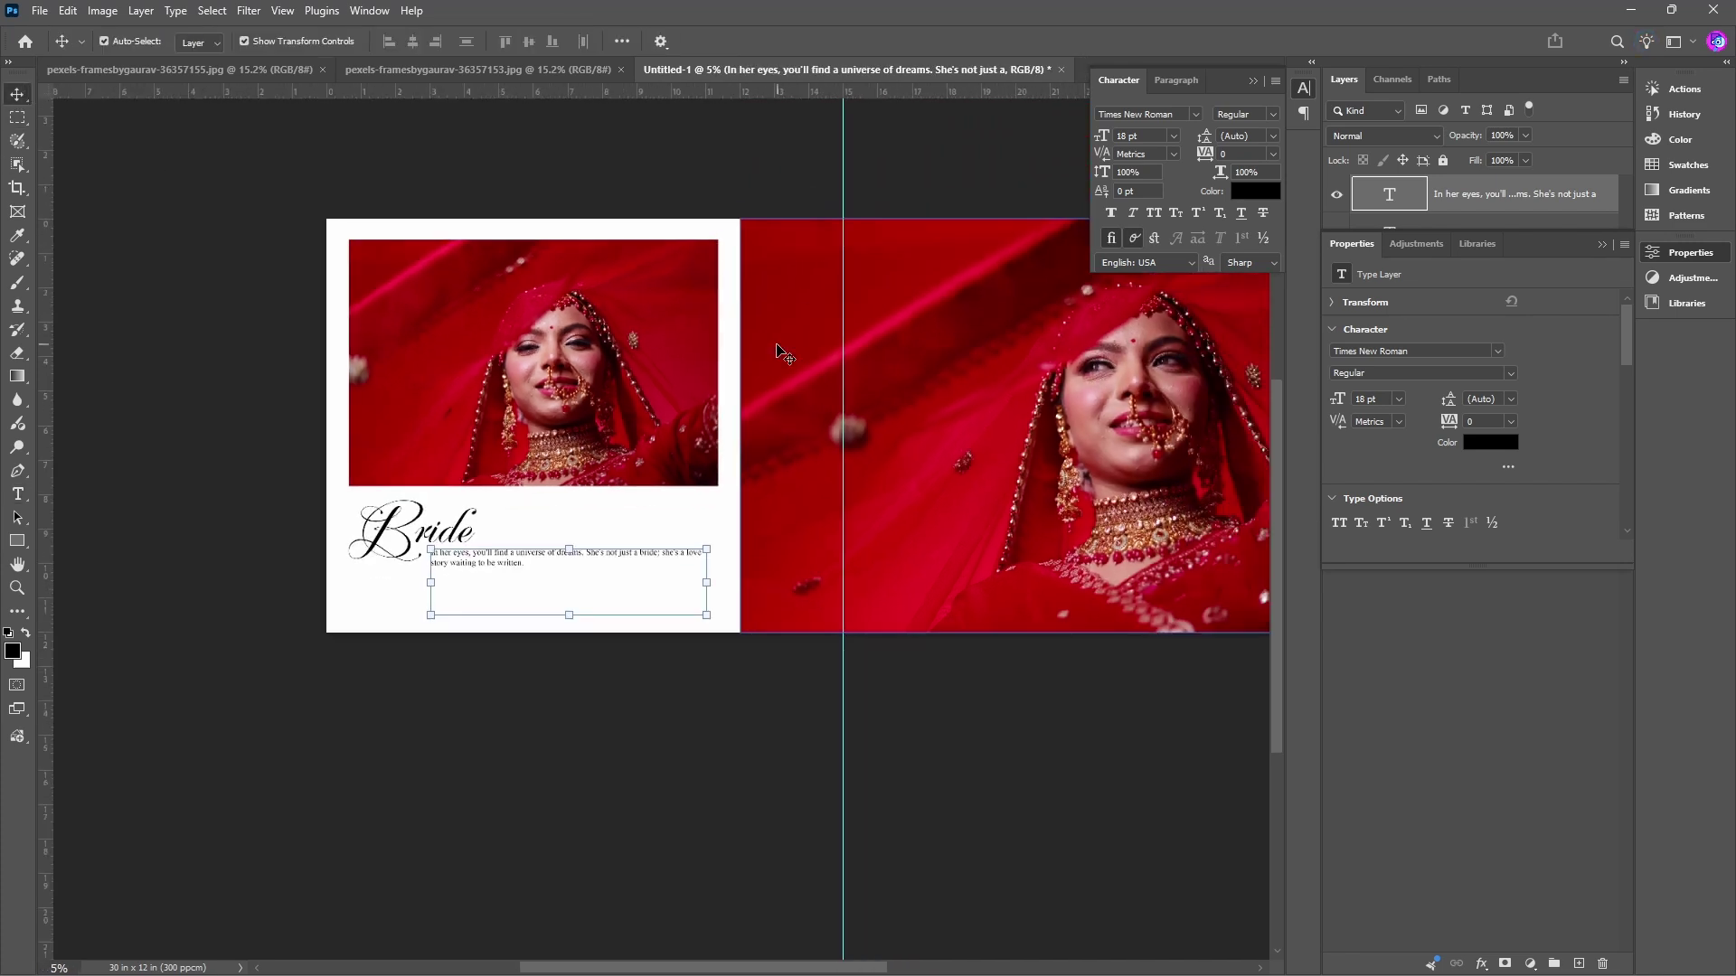
pyautogui.moveTo(1004, 448); pyautogui.dragTo(838, 485)
pyautogui.click(761, 222)
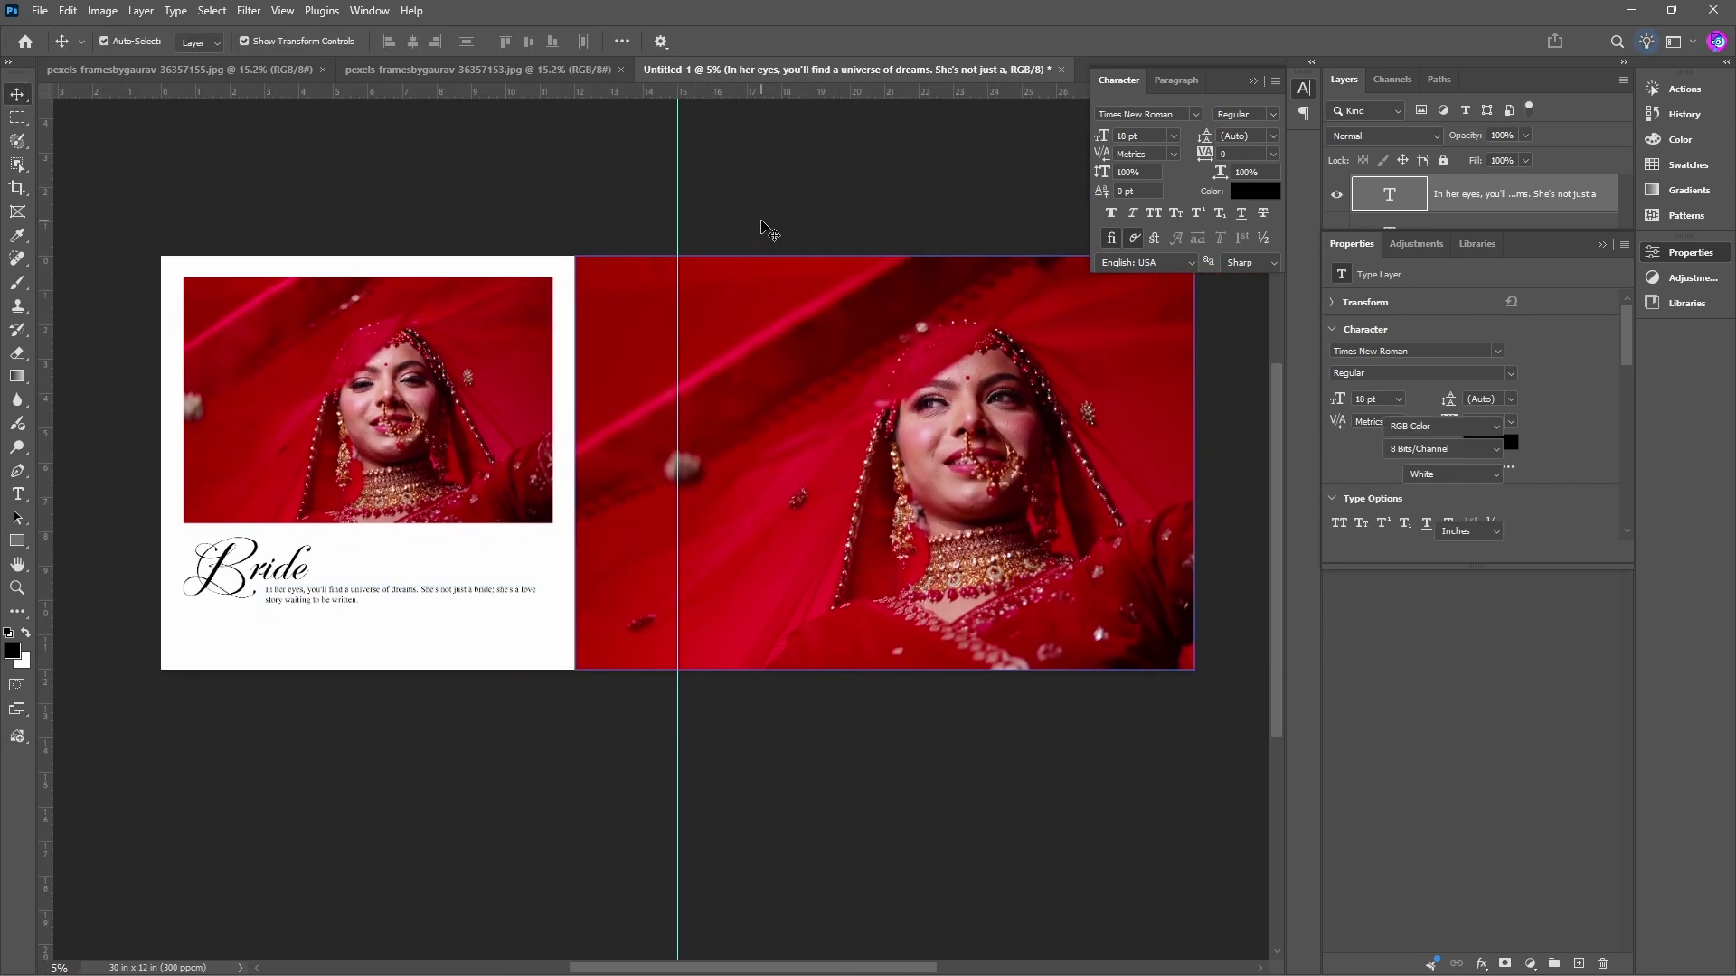
pyautogui.click(1255, 81)
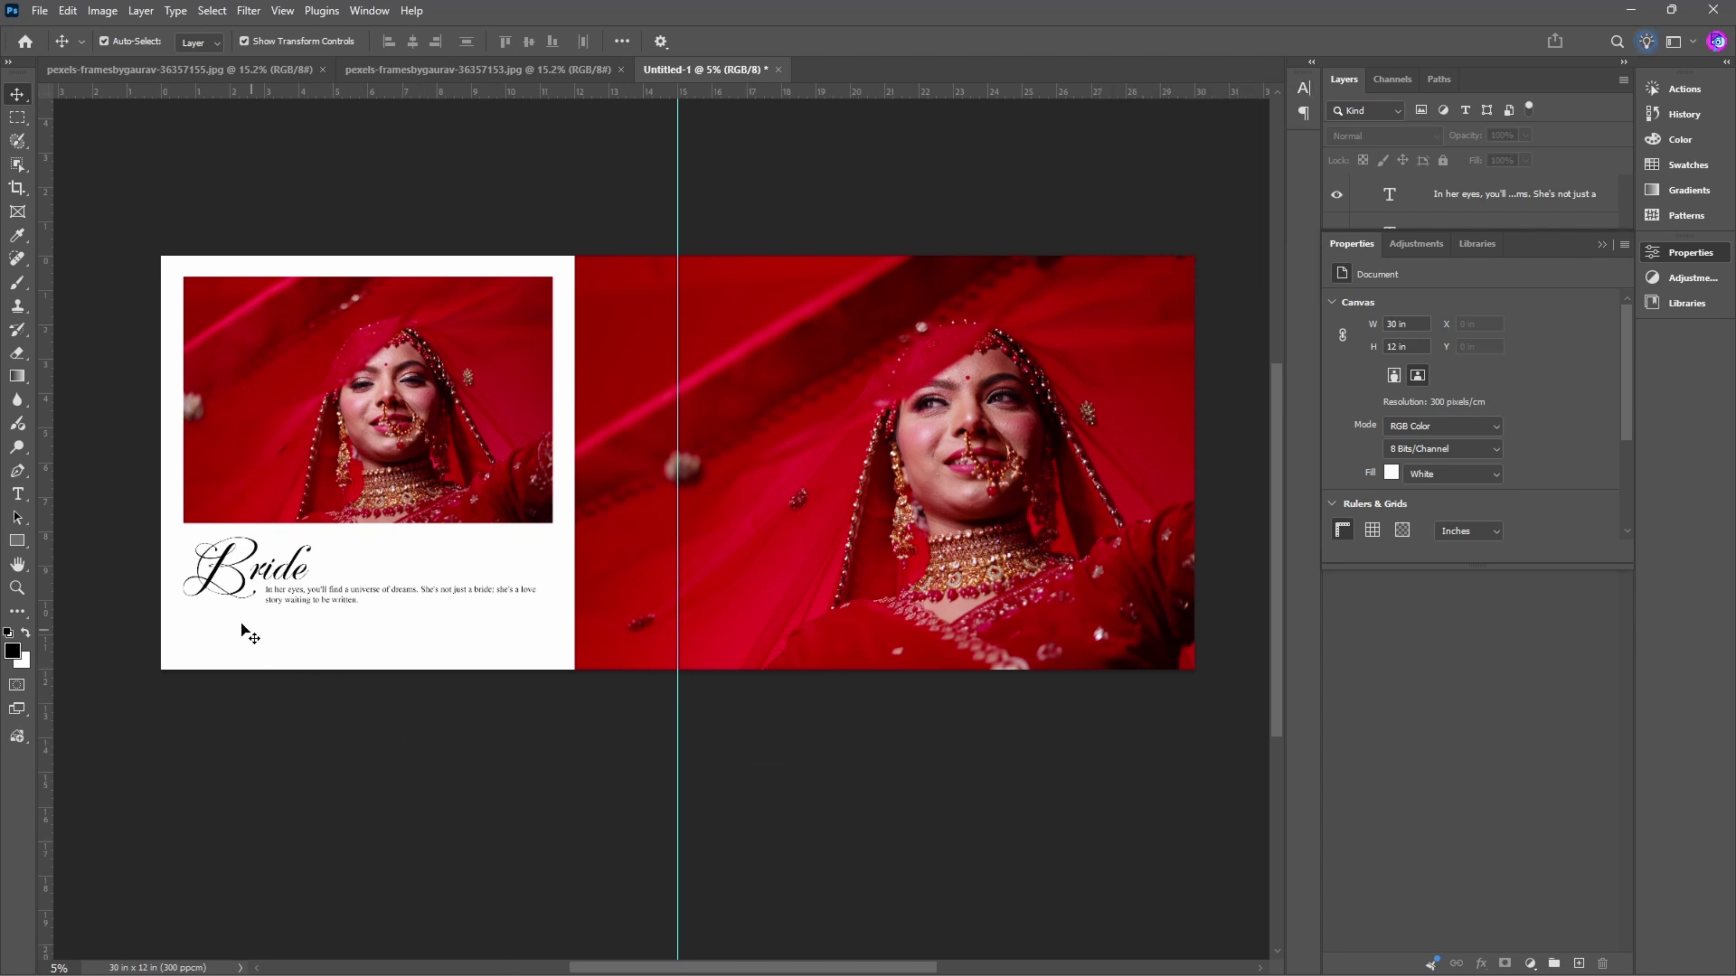
# Add a separate text layer reading "..." in 18 pt Times New Roman below the quote.
pyautogui.scroll(4, 237, 636)
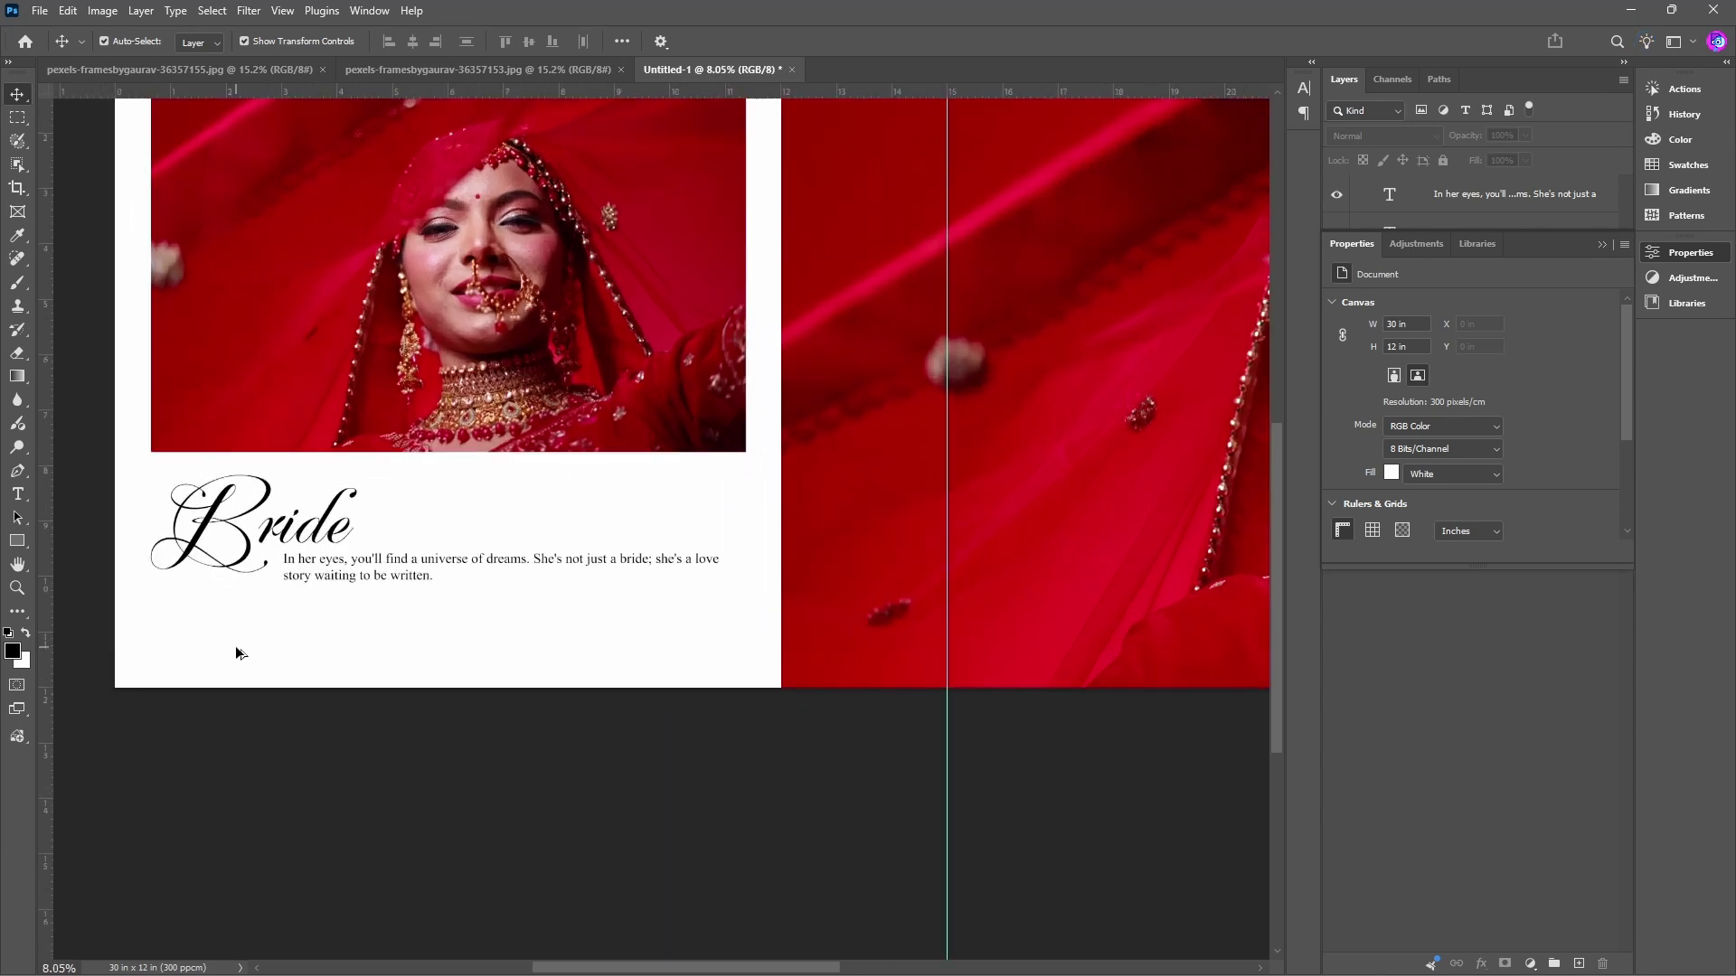
pyautogui.press('t')
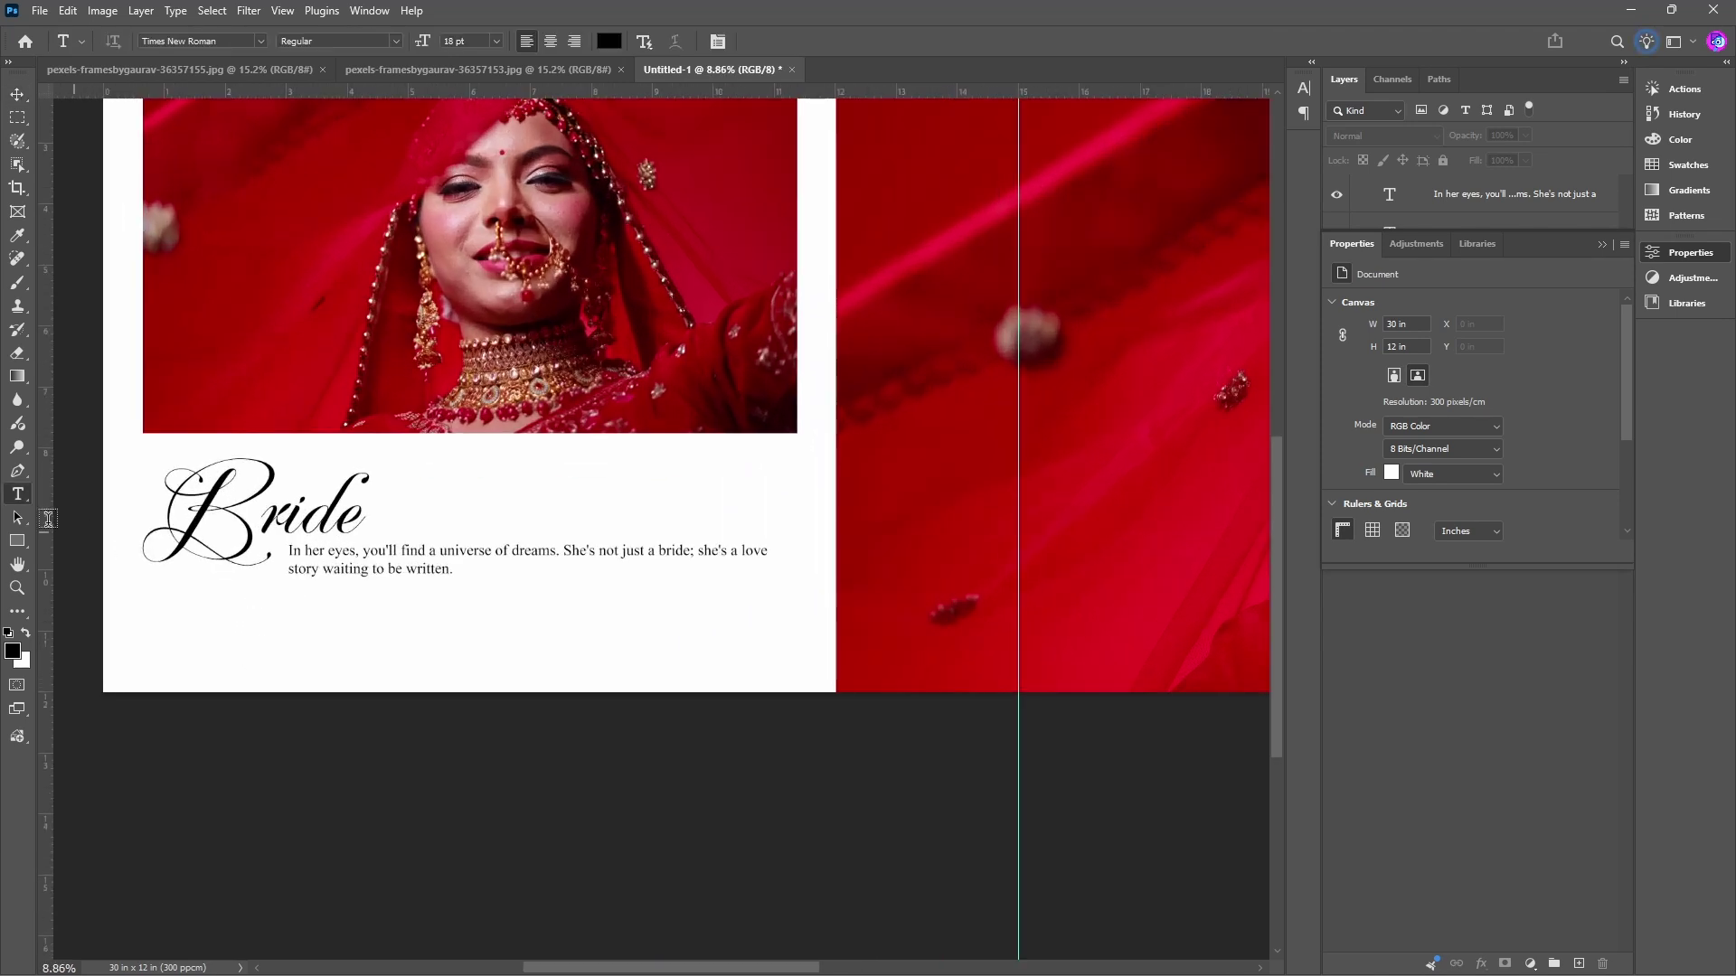
pyautogui.click(293, 616)
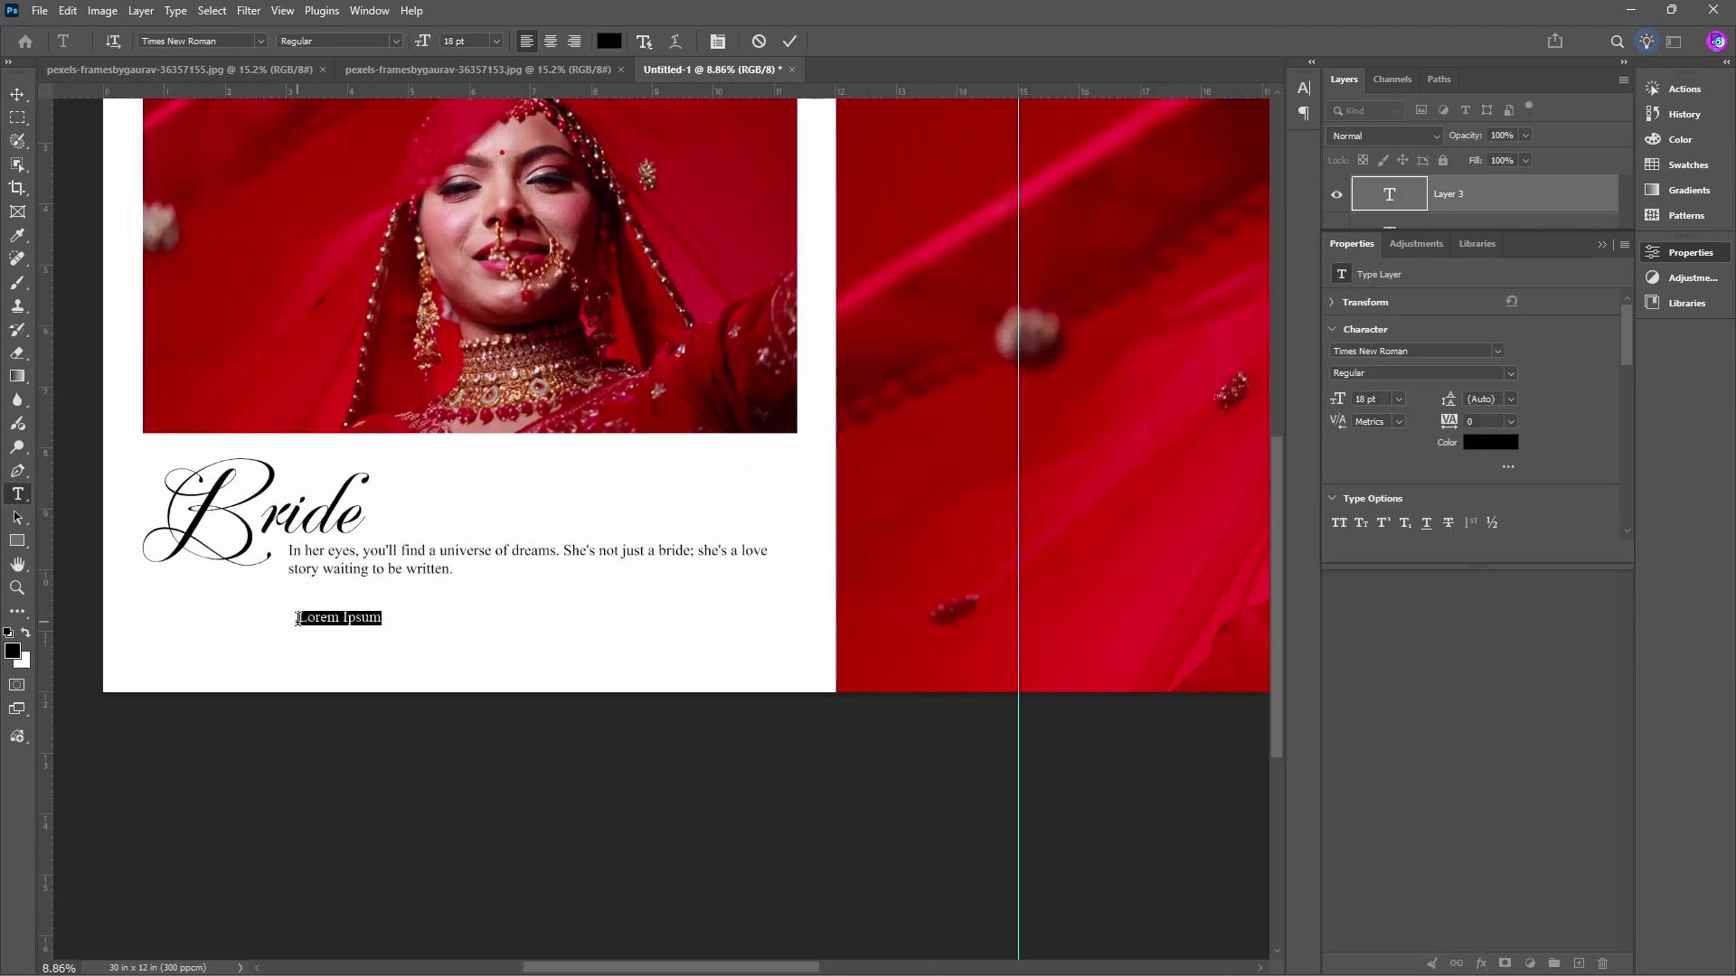
pyautogui.press('BackSpace')
pyautogui.hotkey('ctrl', 'Return')
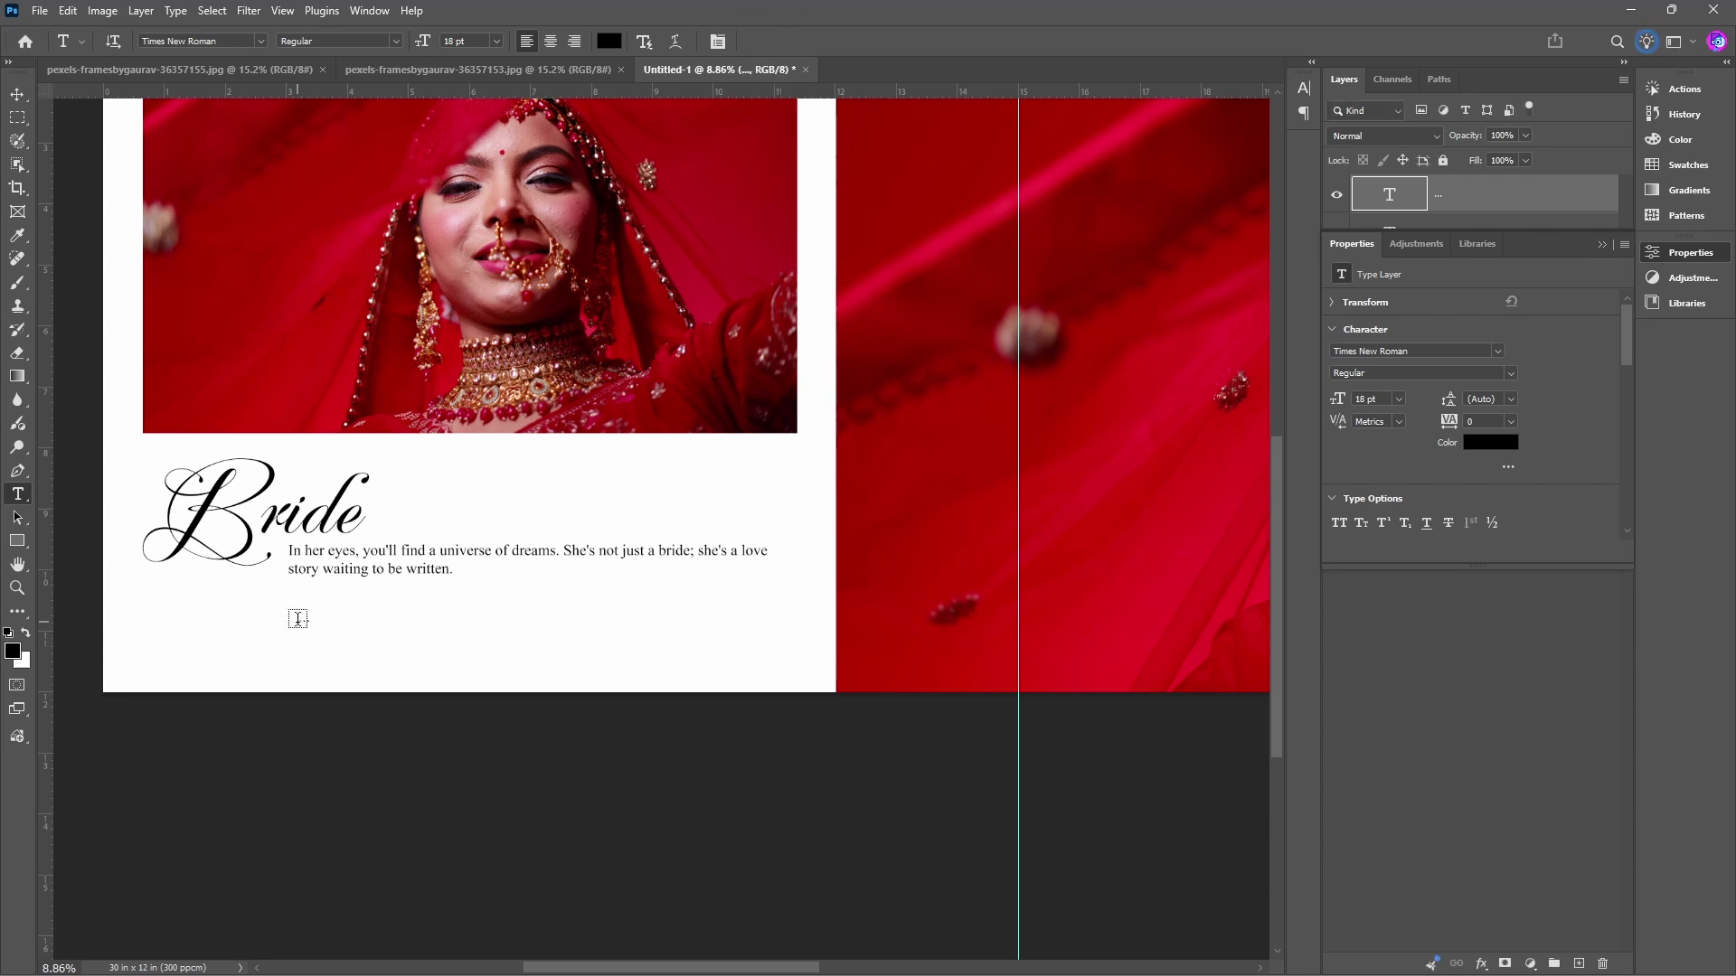
# Scale the three dots up to about 47 pt and move them just beneath the quote, flush with its left edge.
pyautogui.press('v')
pyautogui.click(316, 619)
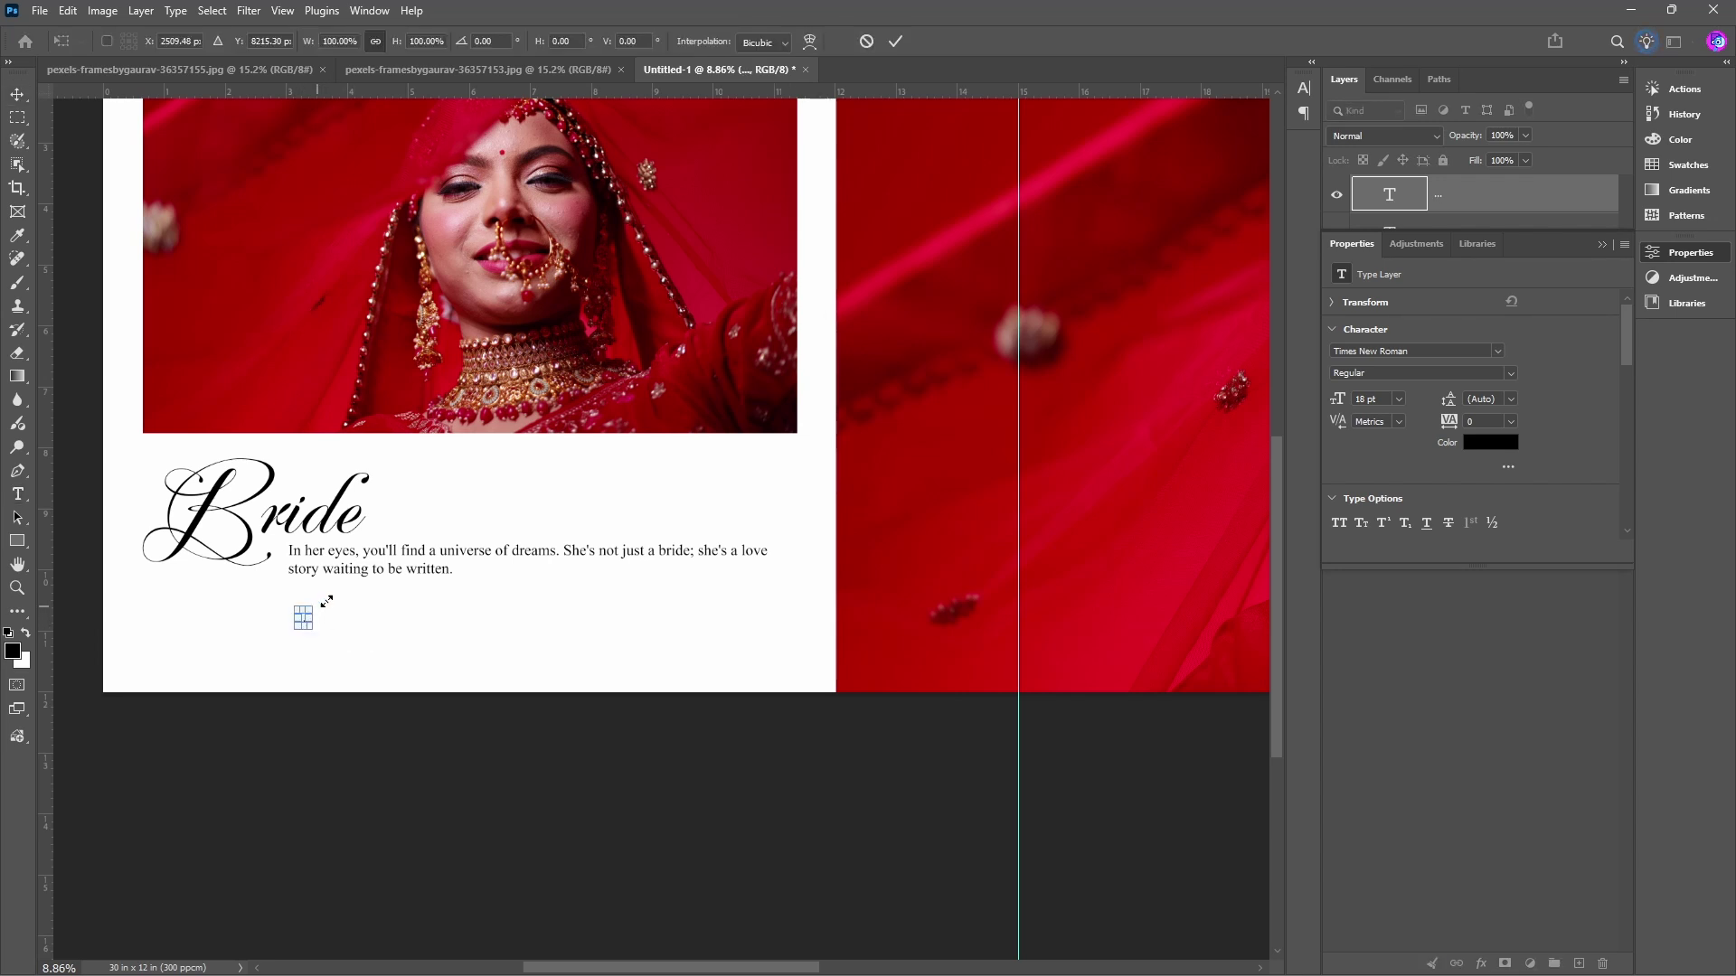
pyautogui.moveTo(326, 601); pyautogui.dragTo(350, 588)
pyautogui.press('Return')
pyautogui.scroll(3, 352, 651)
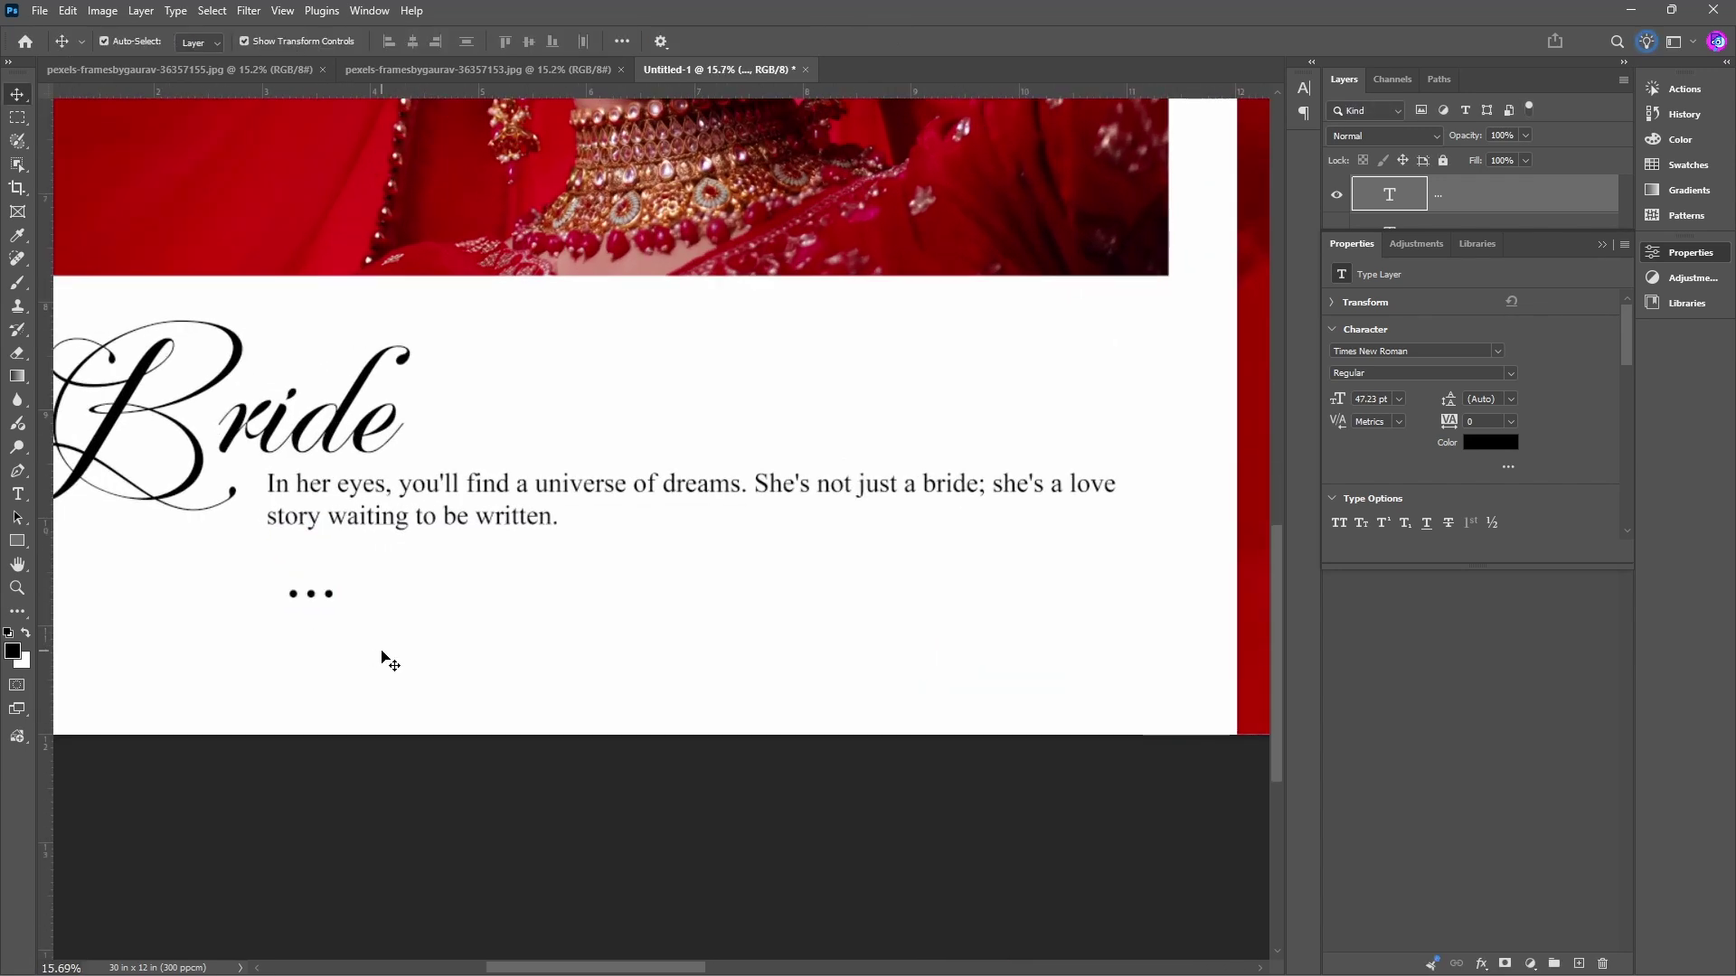
pyautogui.moveTo(312, 597); pyautogui.dragTo(303, 576)
# Recolour the first dot with the bright red #d30218 sampled from the smaller portrait.
pyautogui.press('t')
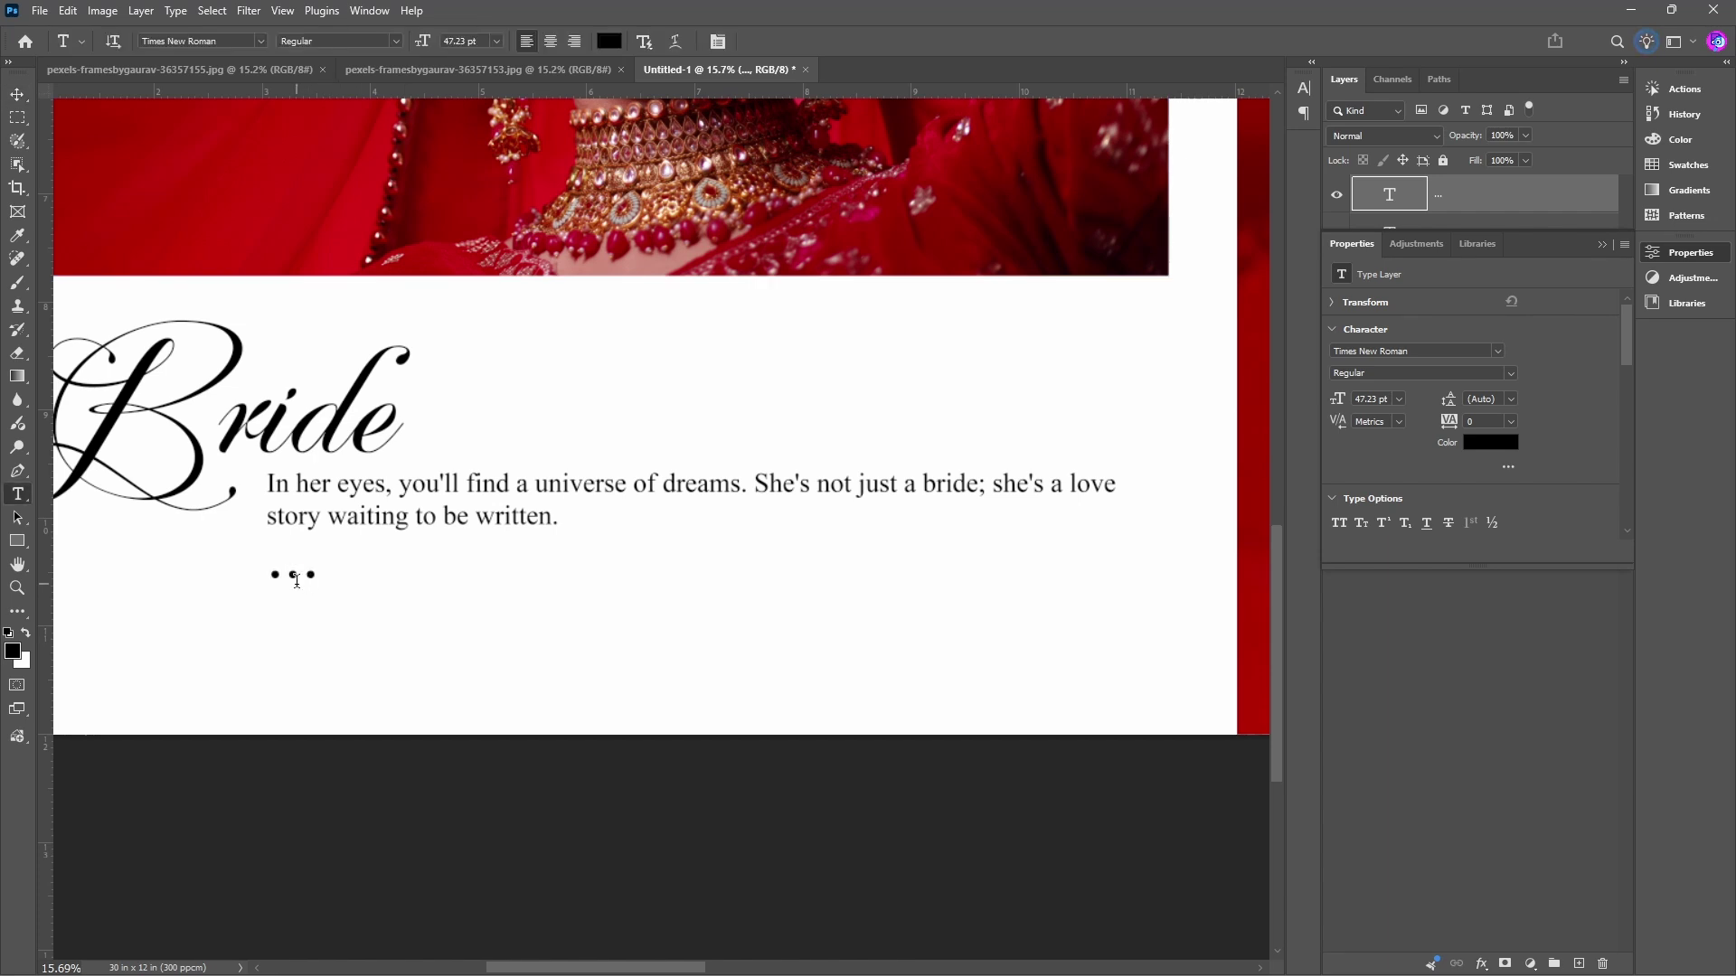
pyautogui.moveTo(287, 577); pyautogui.dragTo(269, 575)
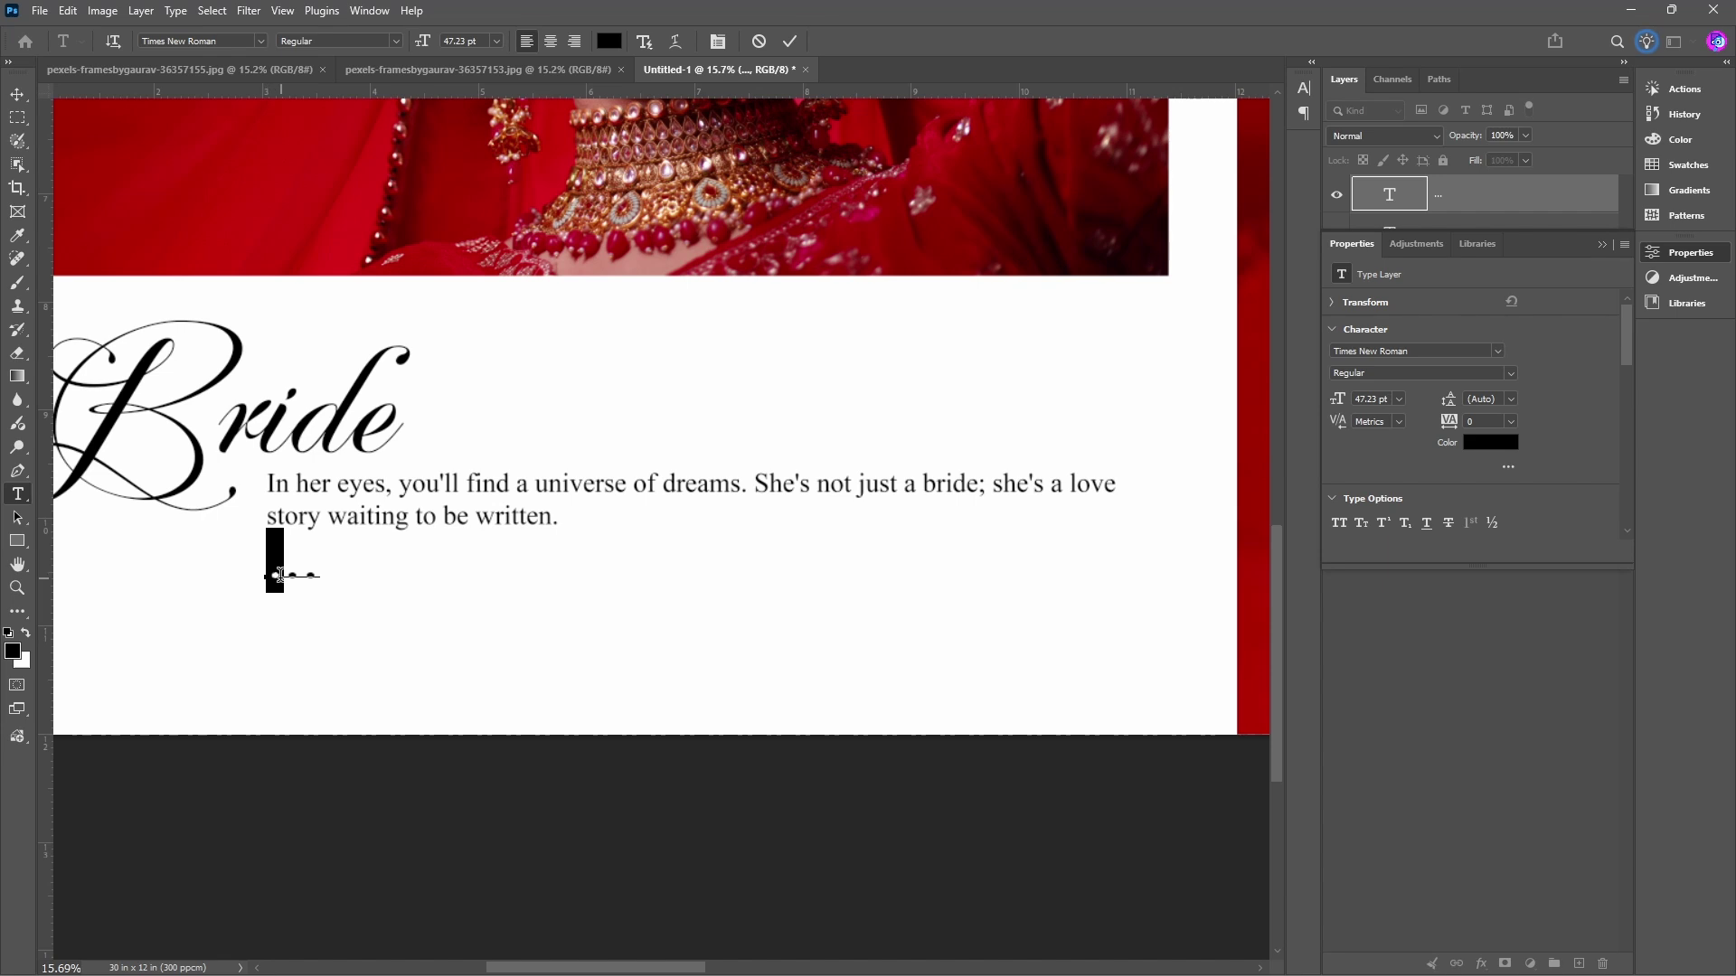
pyautogui.click(611, 42)
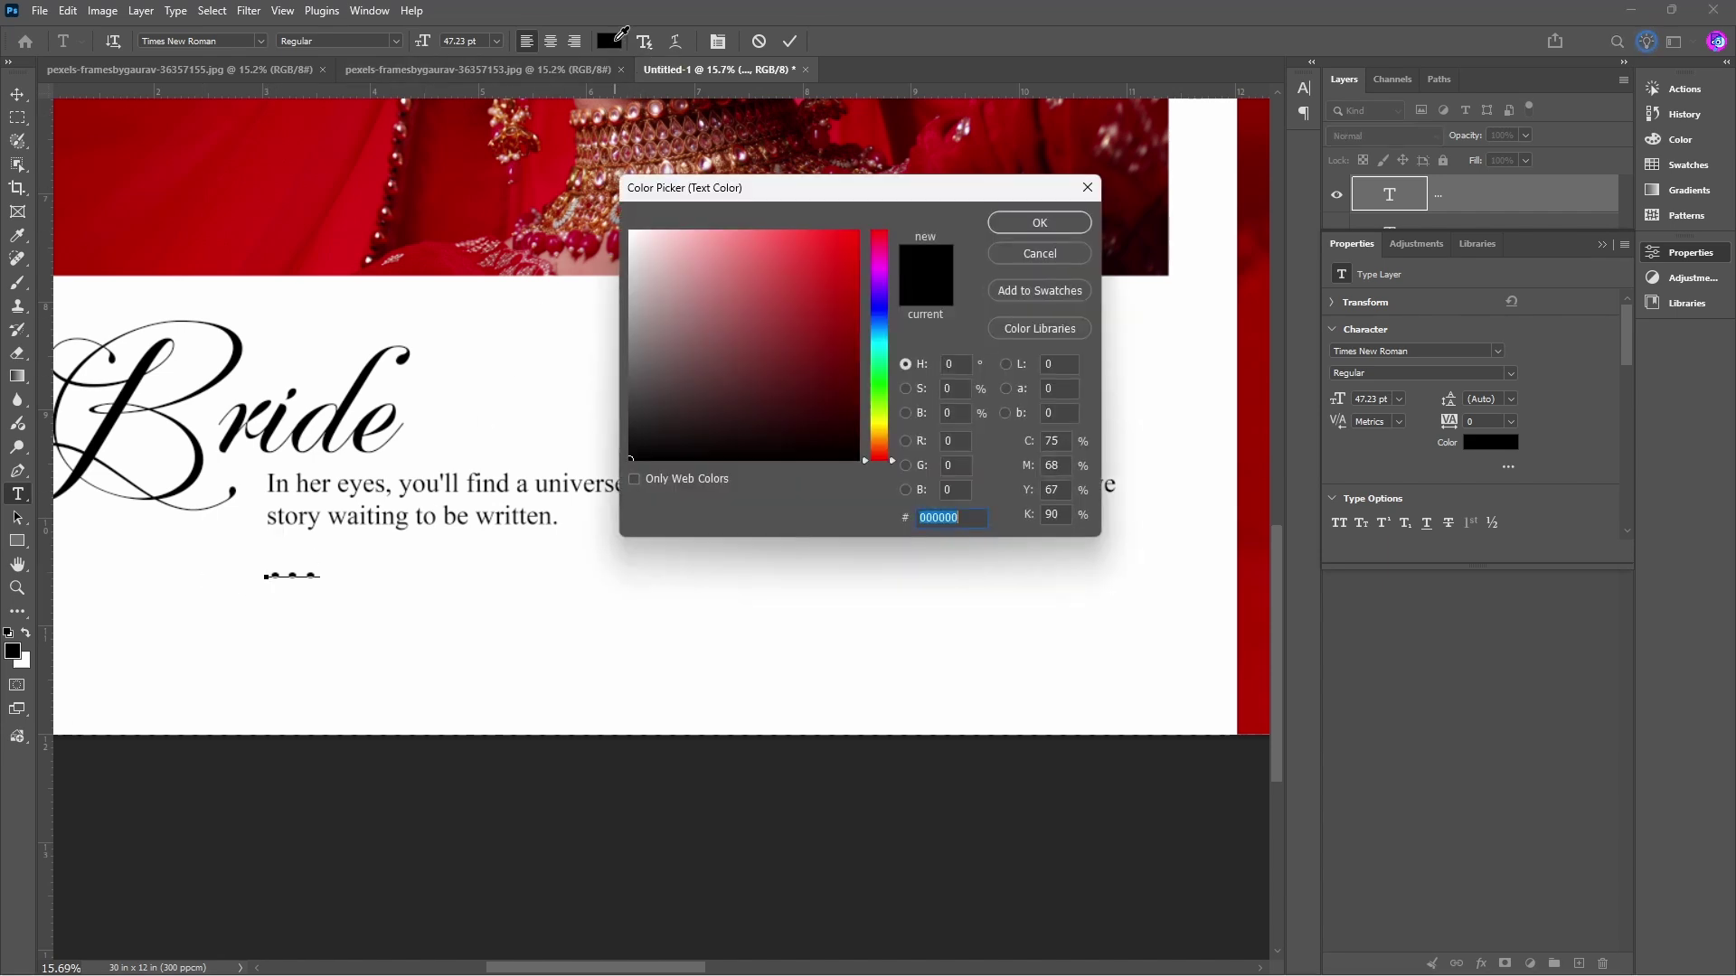
pyautogui.moveTo(779, 187); pyautogui.dragTo(842, 214)
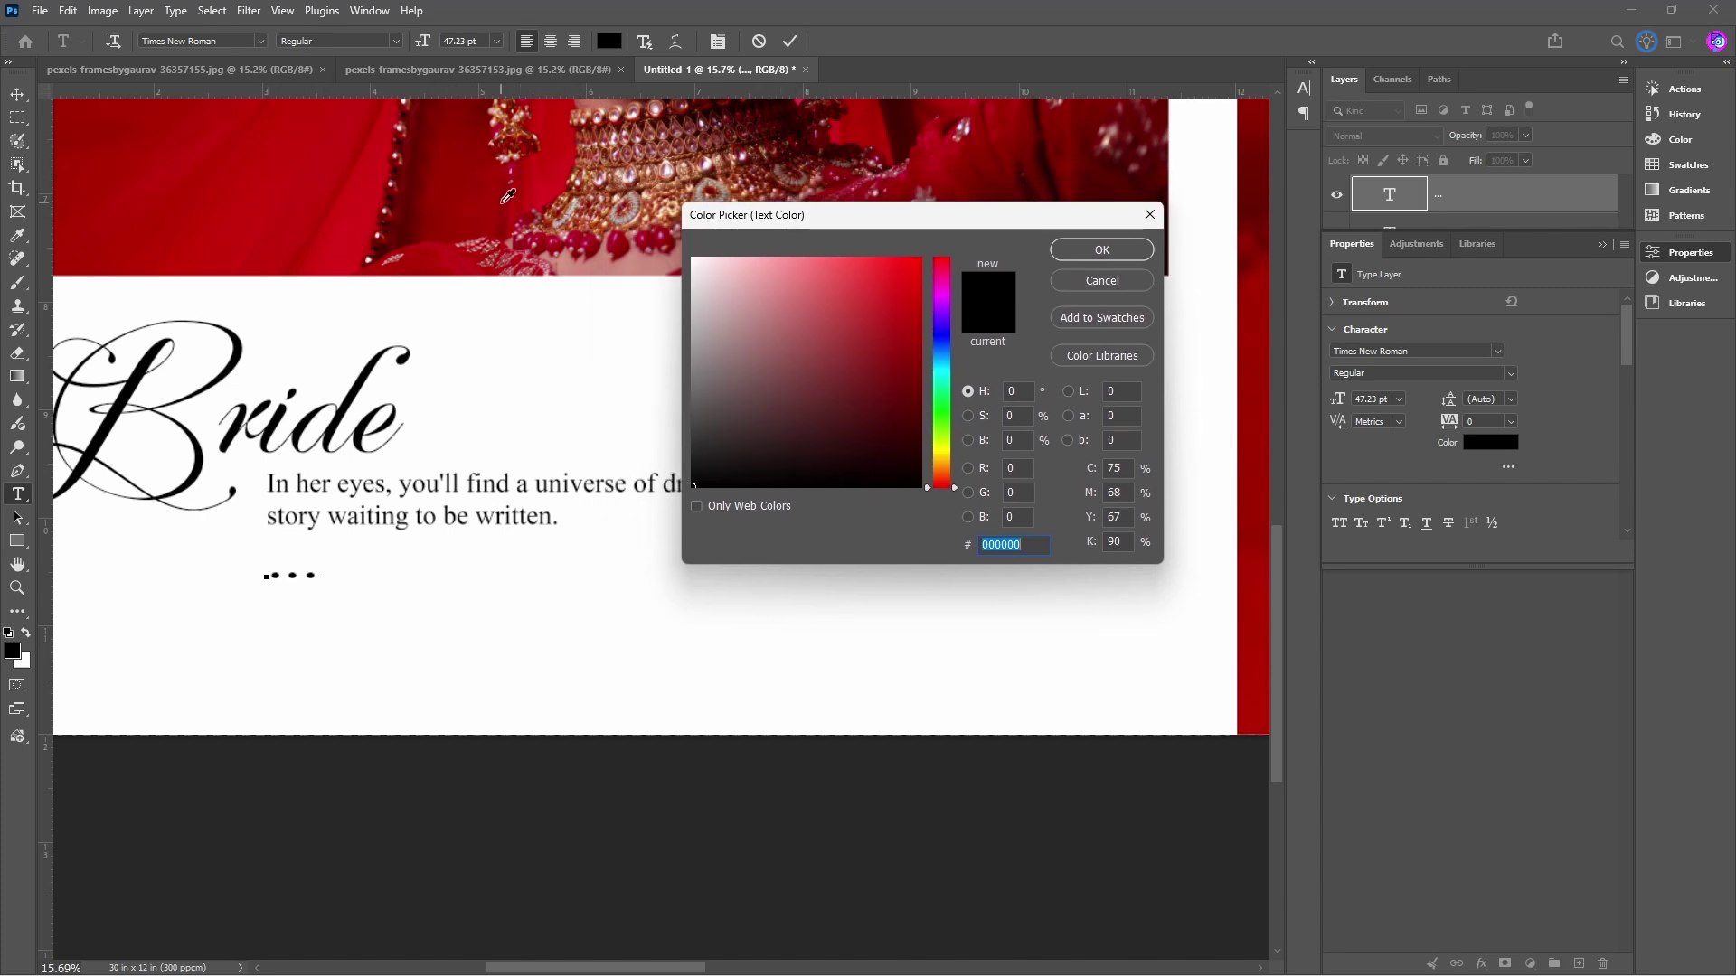
pyautogui.click(557, 179)
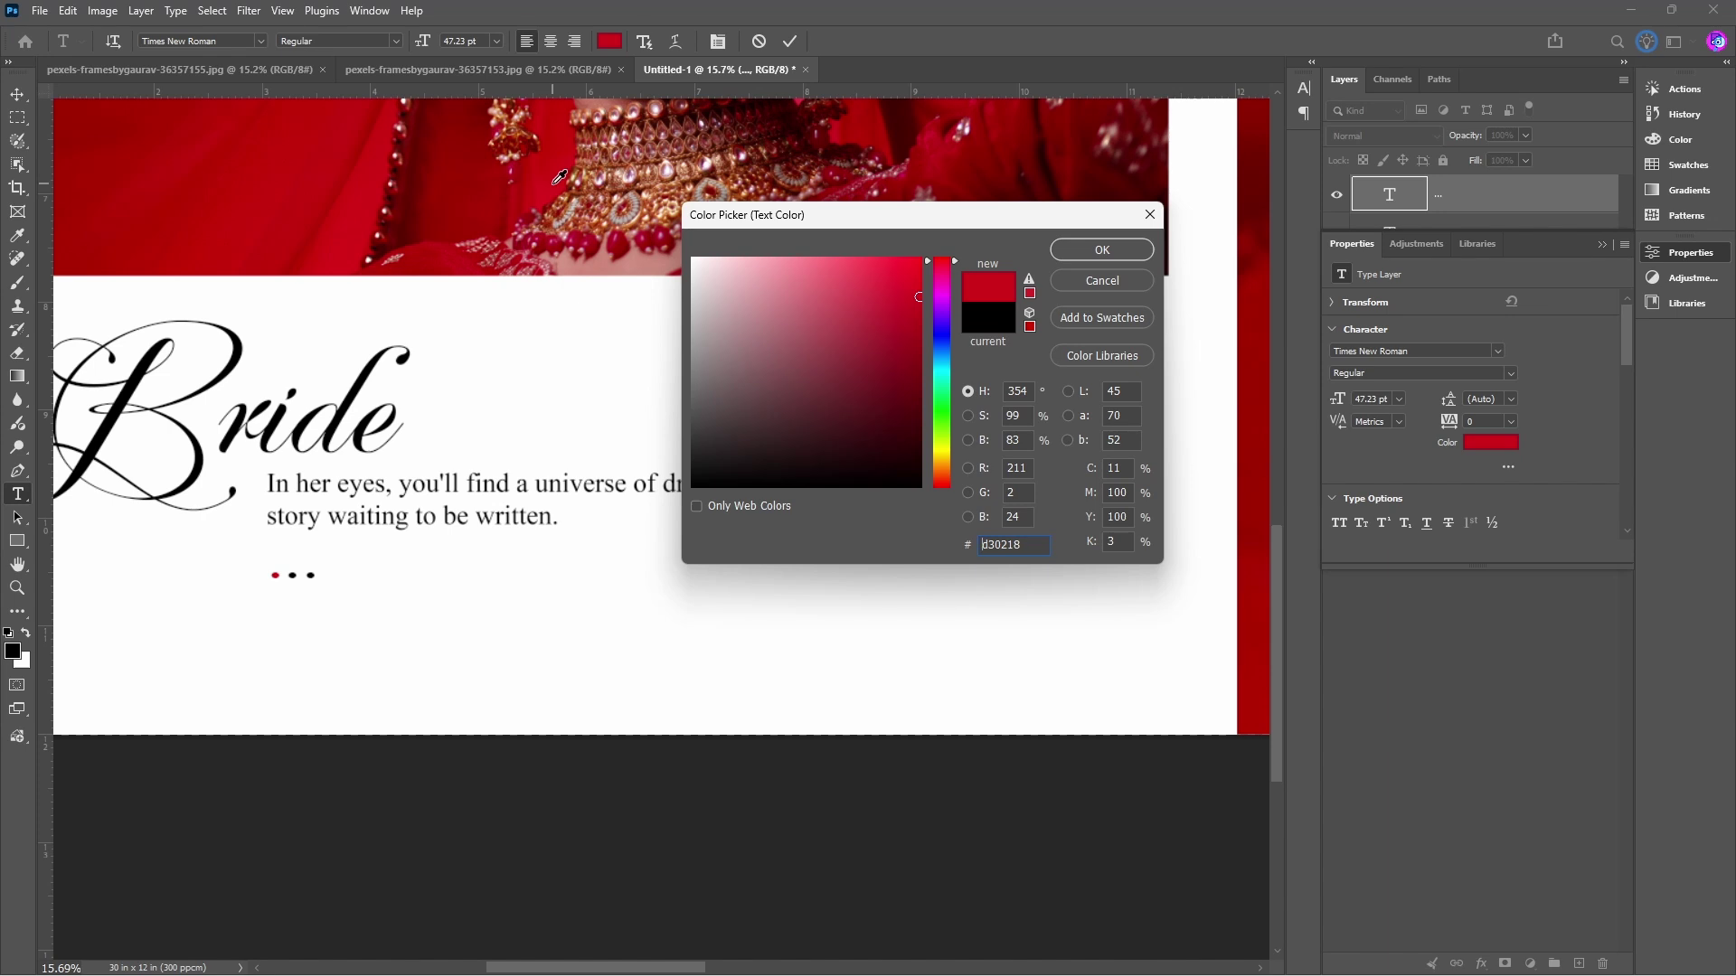
pyautogui.click(1135, 249)
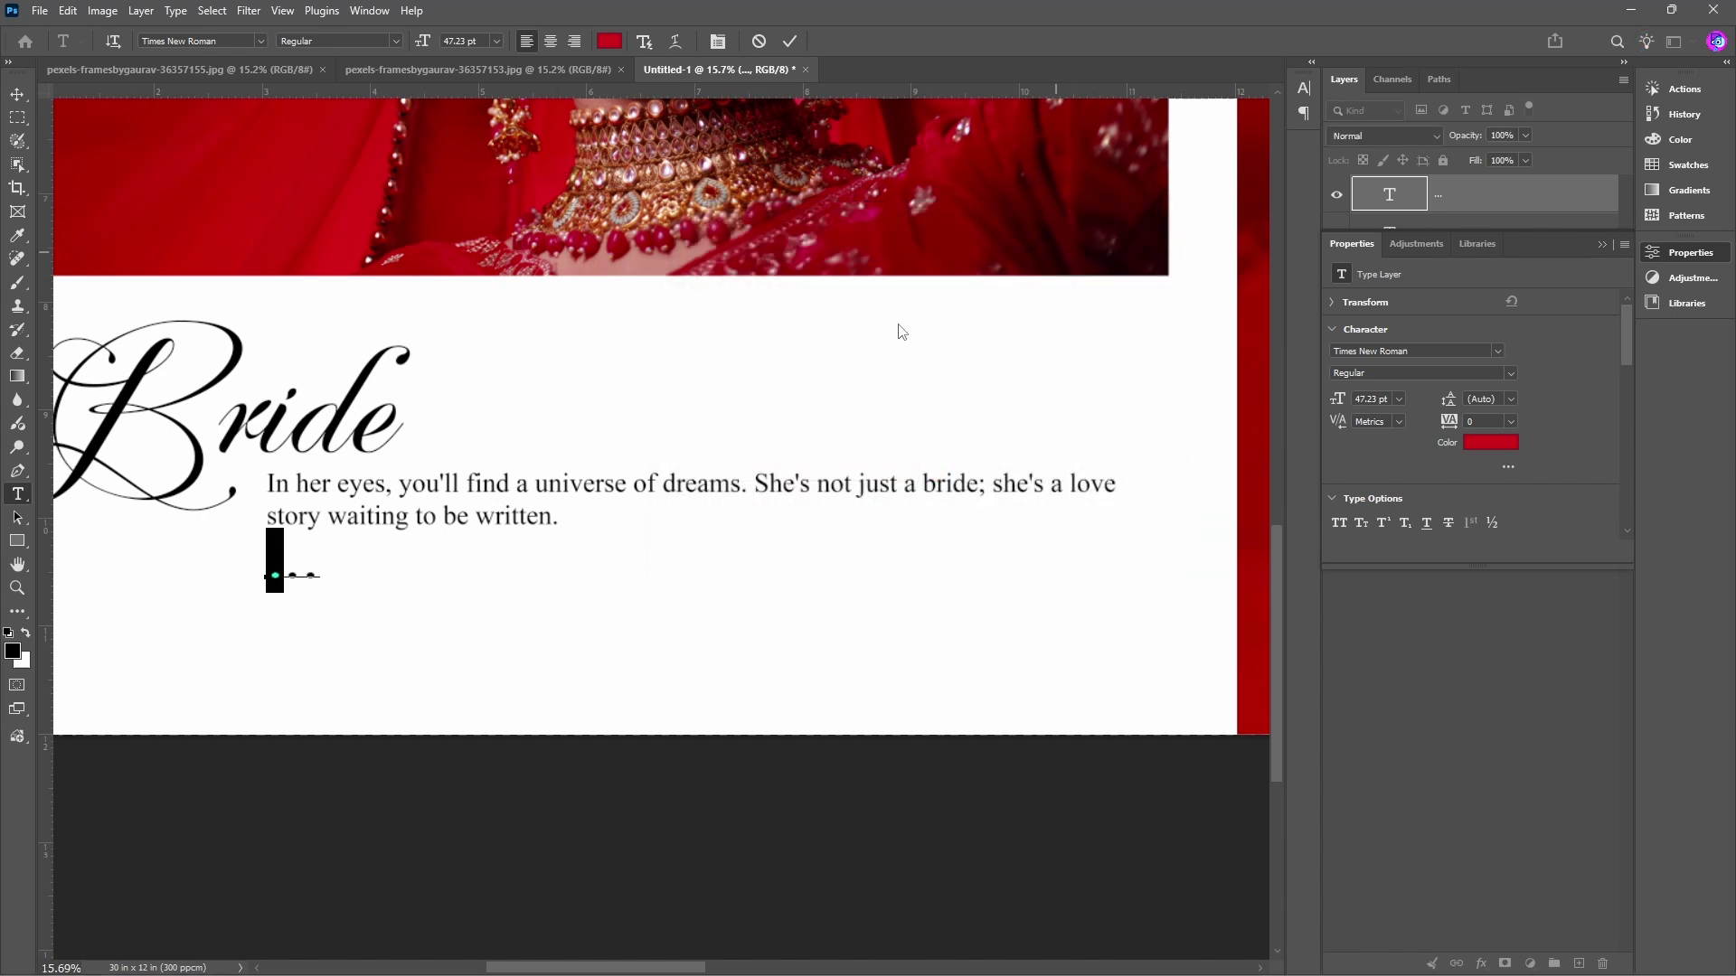
# Recolour the middle dot with the darker red #ab0006 sampled from the smaller portrait and commit the text edit.
pyautogui.click(301, 576)
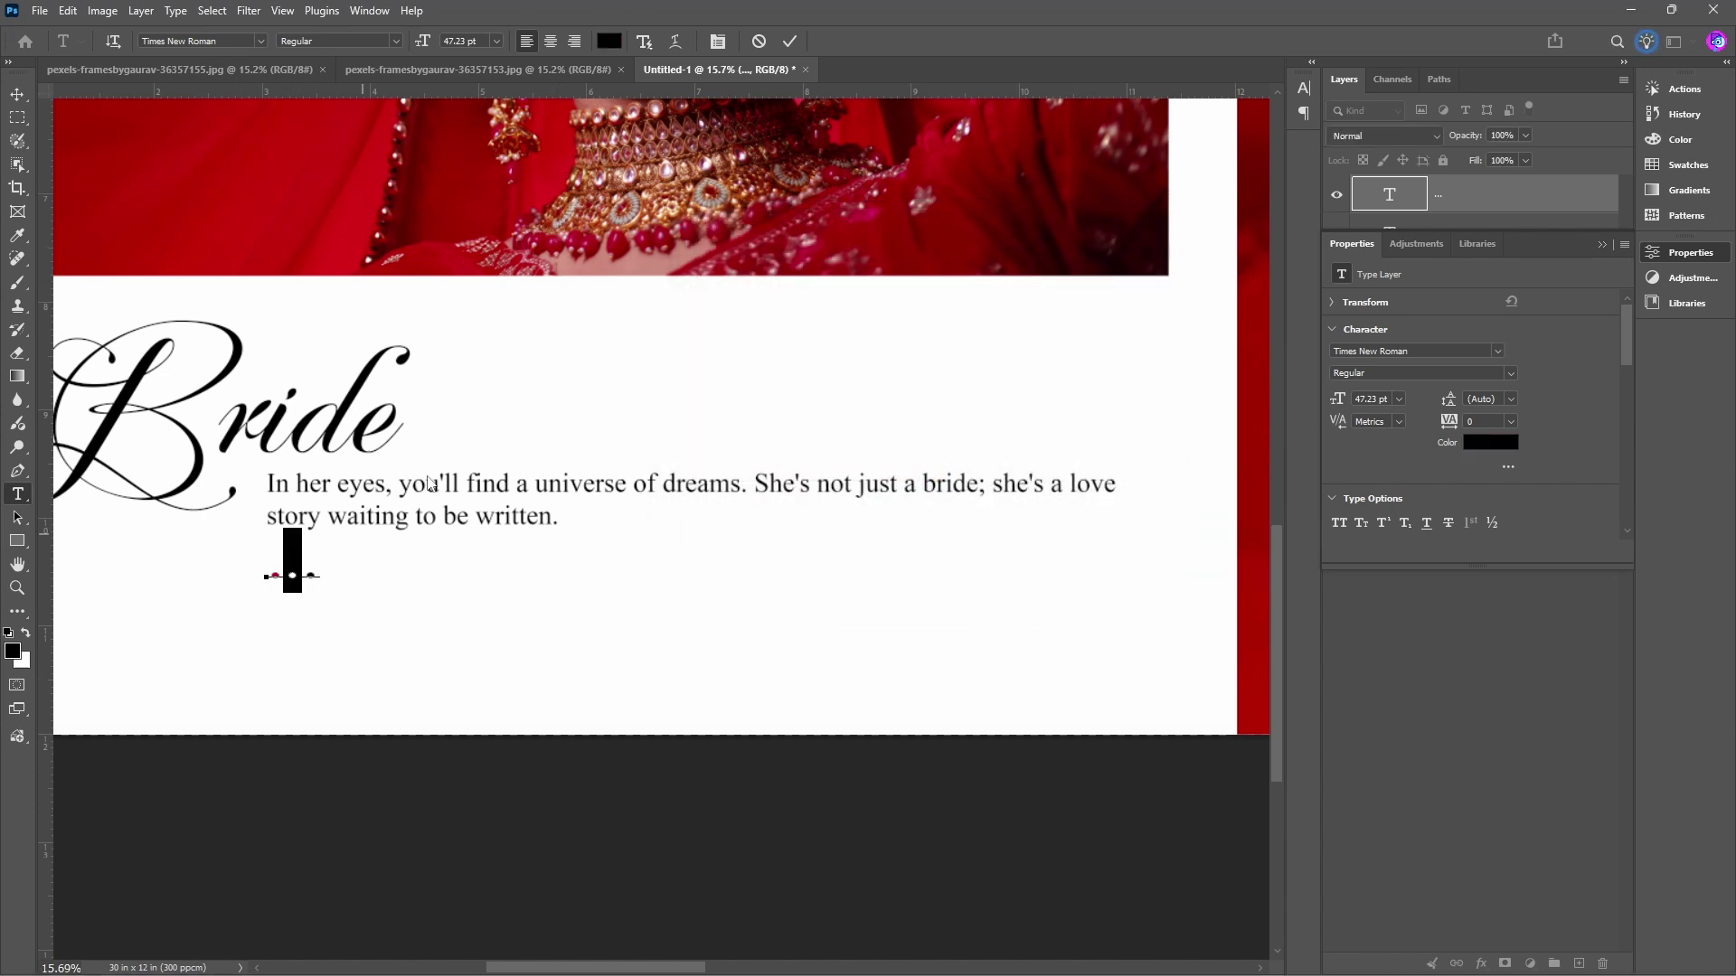
pyautogui.click(611, 40)
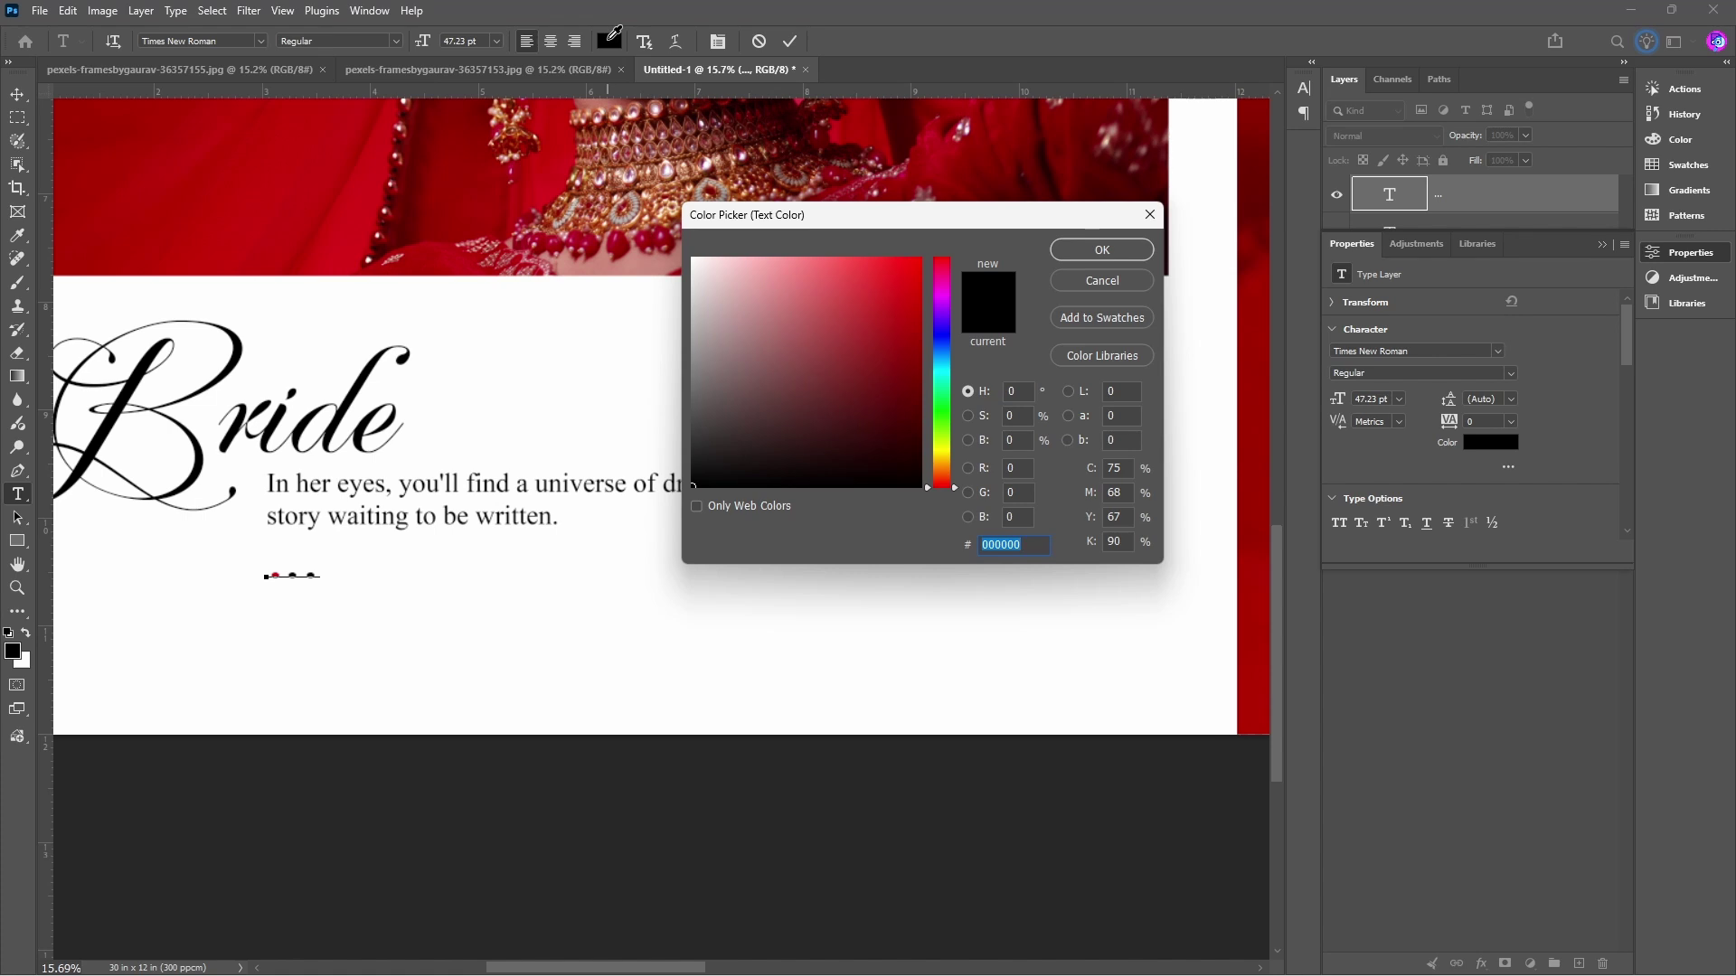
pyautogui.click(502, 204)
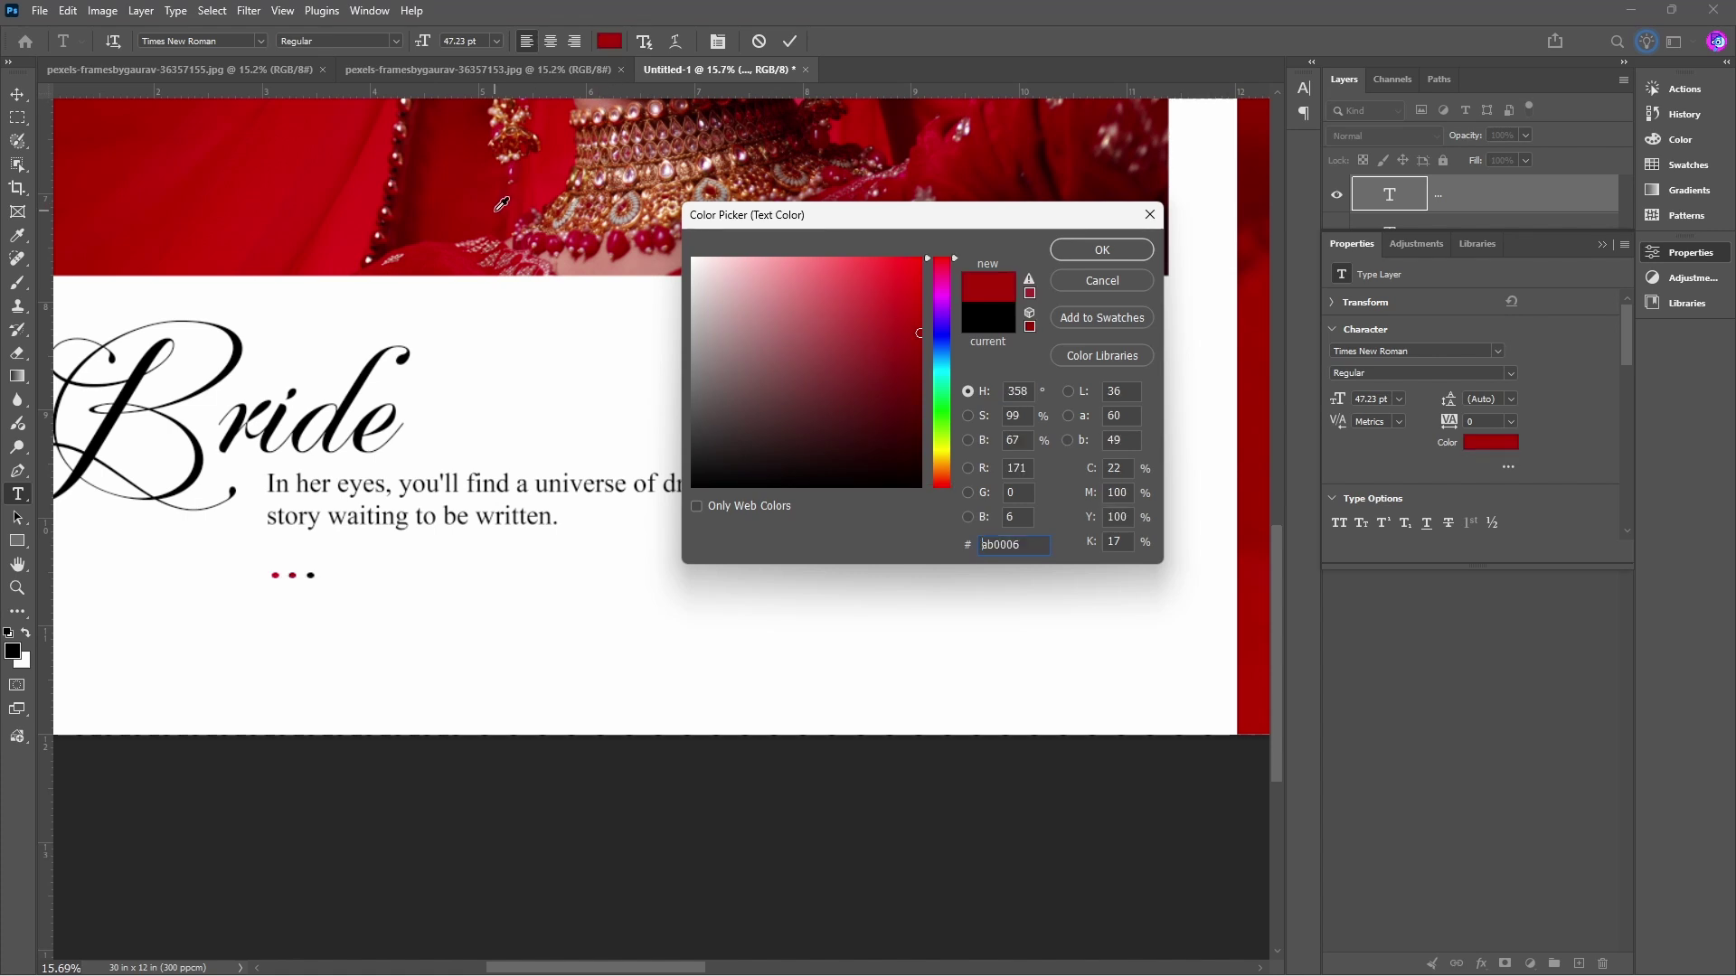
pyautogui.click(1108, 248)
pyautogui.click(305, 573)
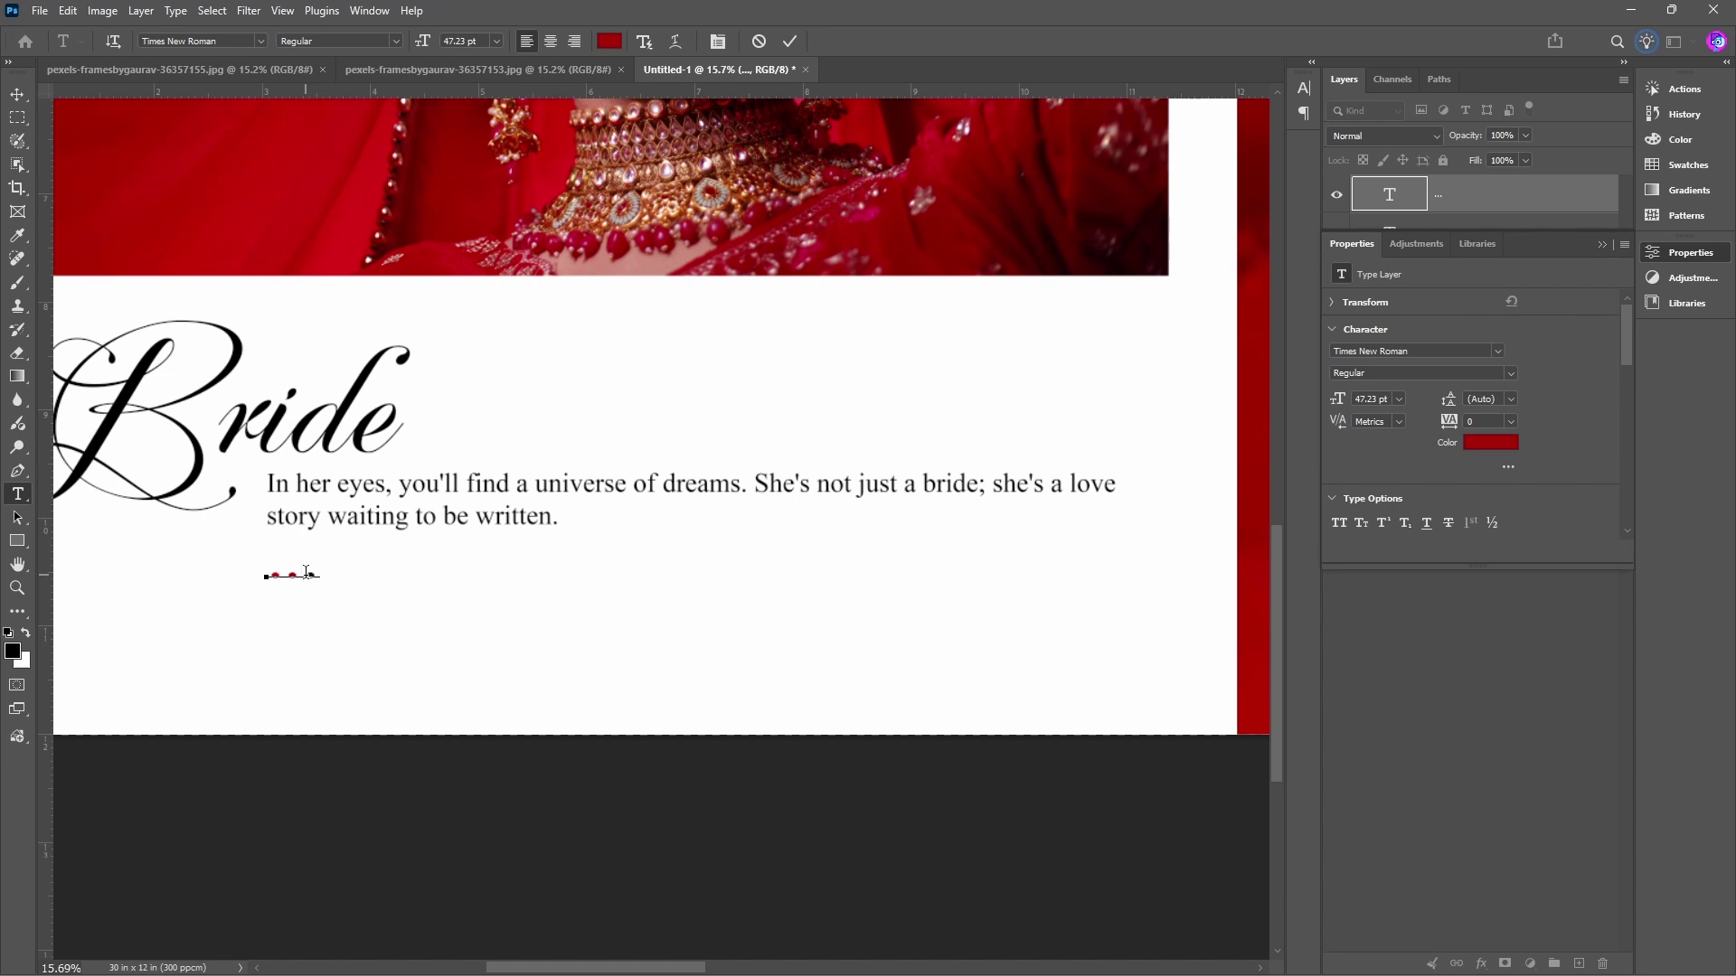
pyautogui.hotkey('ctrl', 'Return')
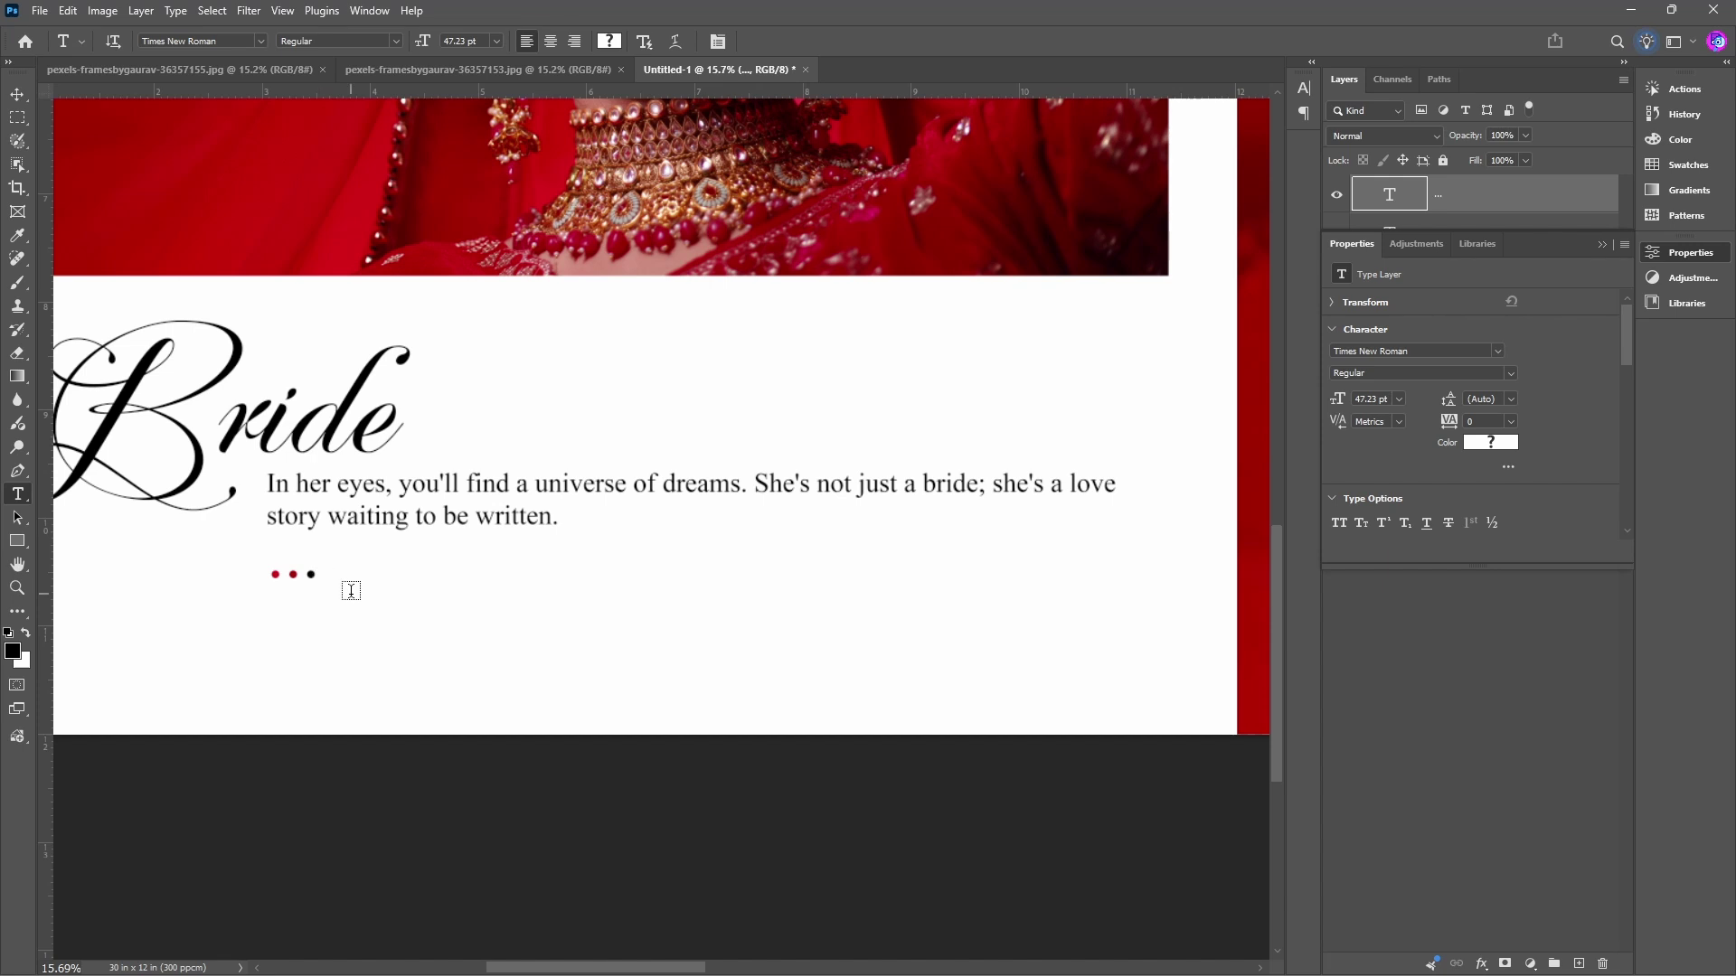
# Recolour the third dot deep red #8f0202 and commit the text edit.
pyautogui.moveTo(302, 575); pyautogui.dragTo(321, 578)
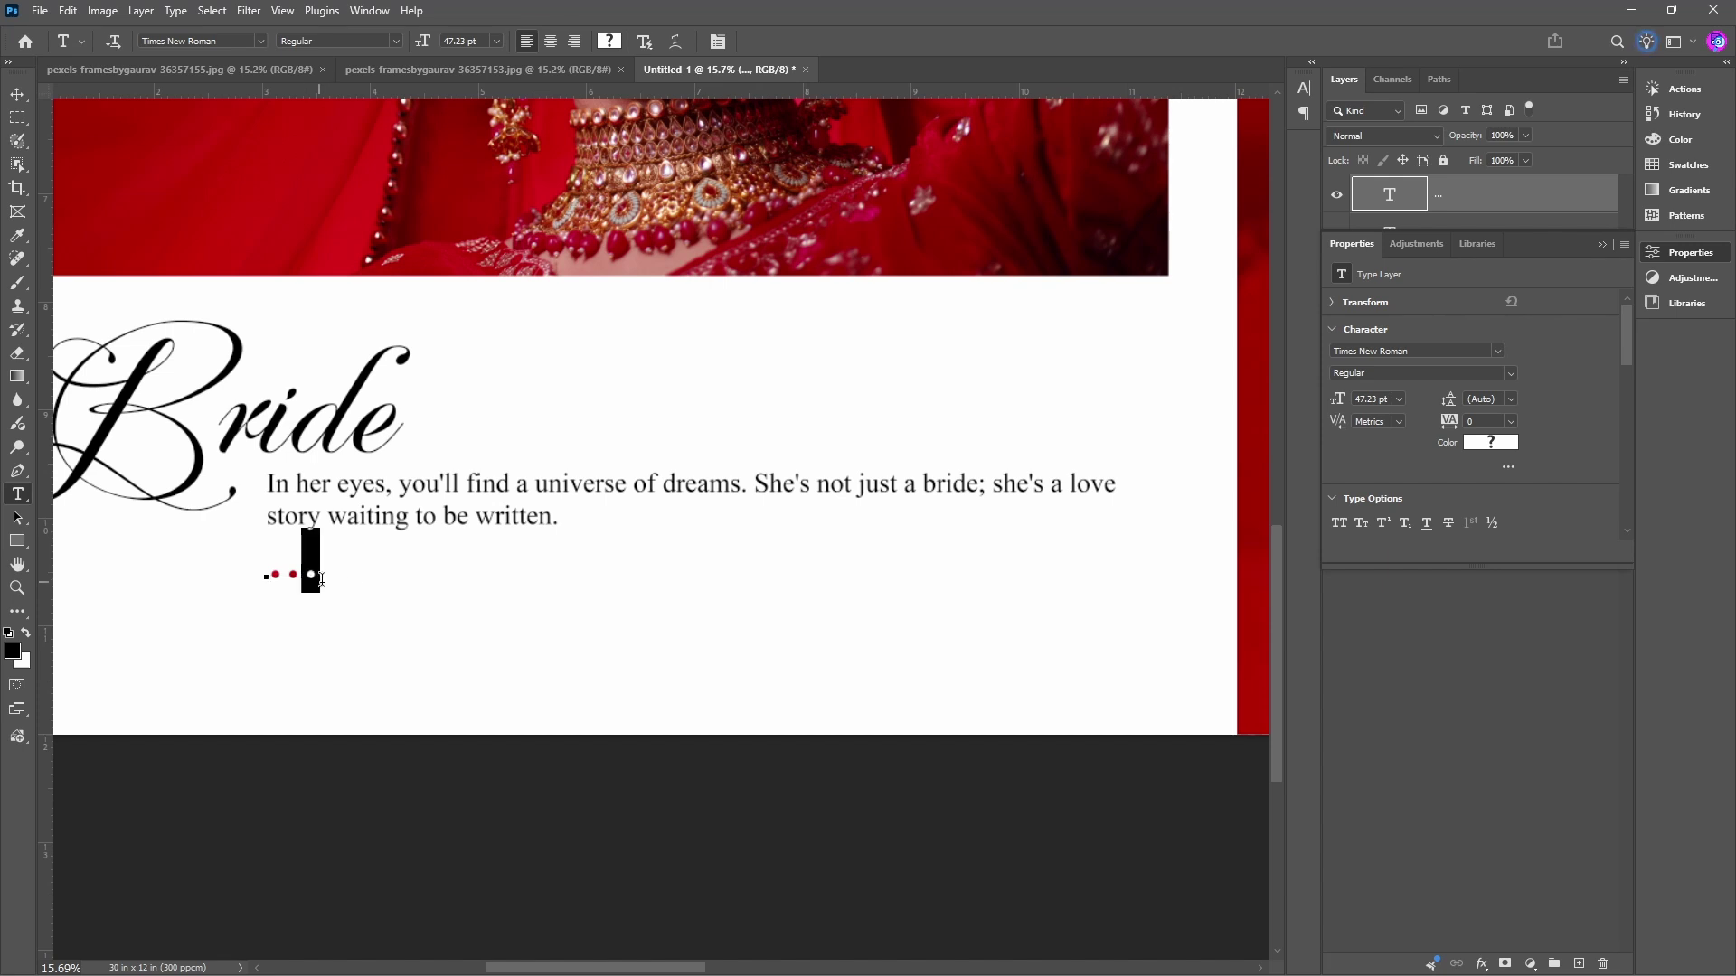
pyautogui.click(610, 41)
pyautogui.moveTo(826, 400)
pyautogui.mouseDown()
pyautogui.moveTo(924, 337)
pyautogui.moveTo(920, 358)
pyautogui.mouseUp()
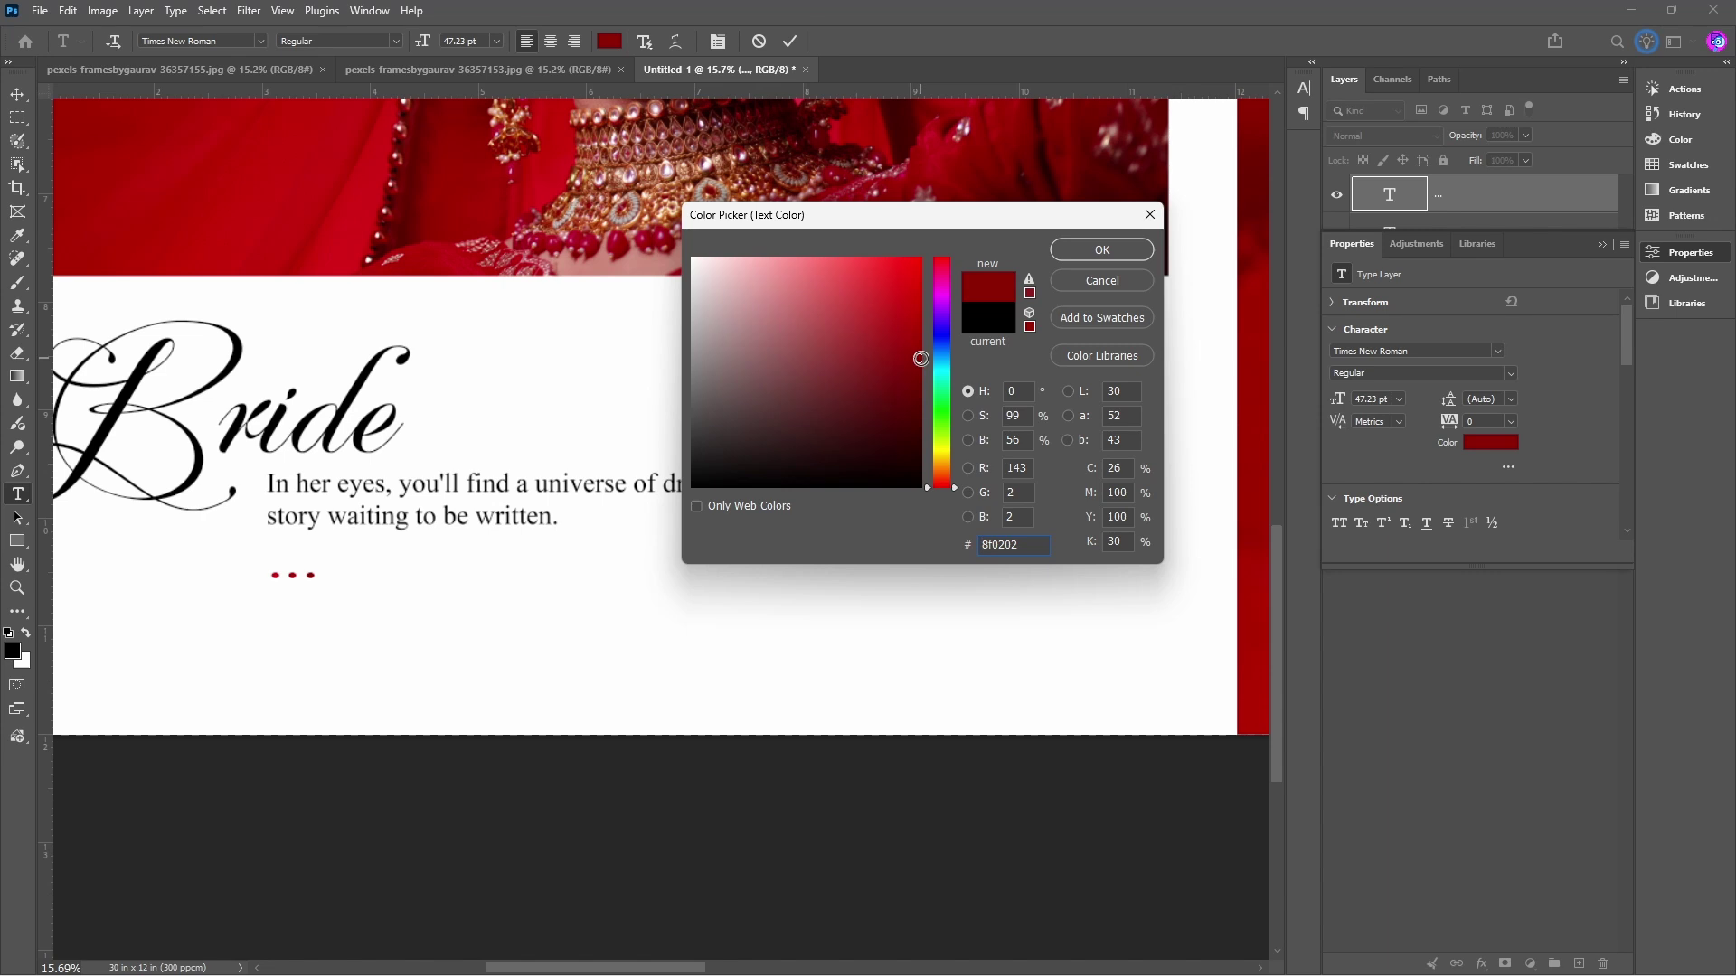
pyautogui.press('Return')
pyautogui.click(295, 580)
pyautogui.hotkey('ctrl', 'Return')
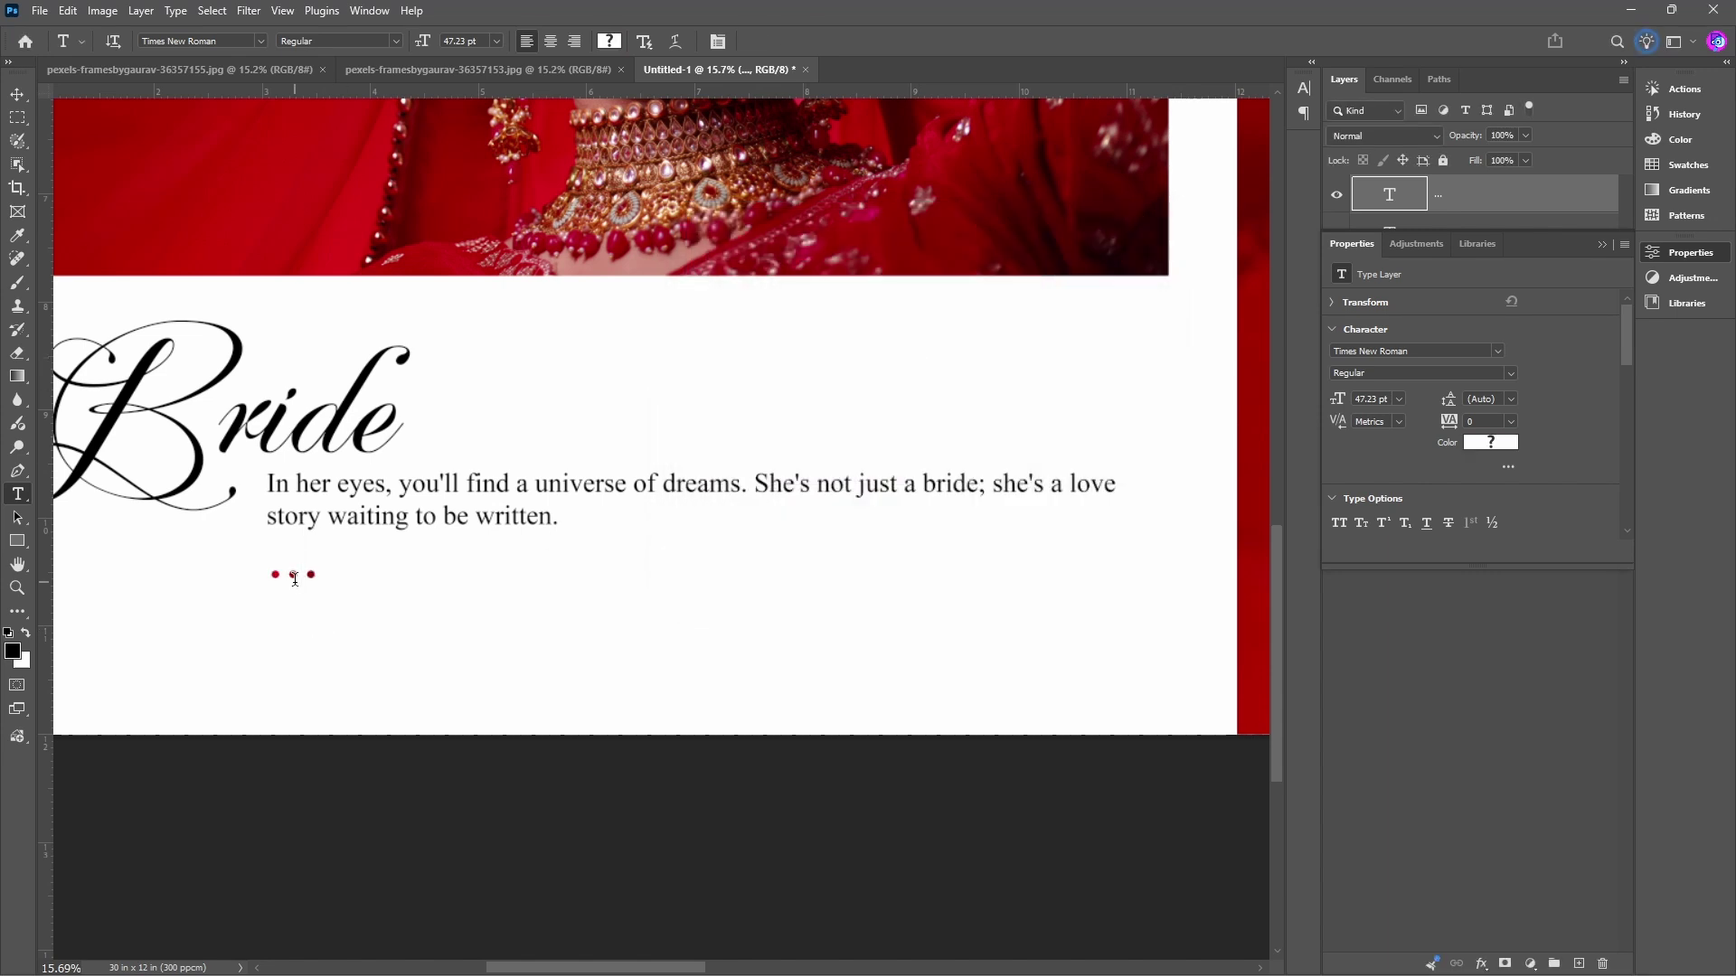
# Nudge the row of dots slightly up toward the quote and deselect it.
pyautogui.scroll(-6, 295, 580)
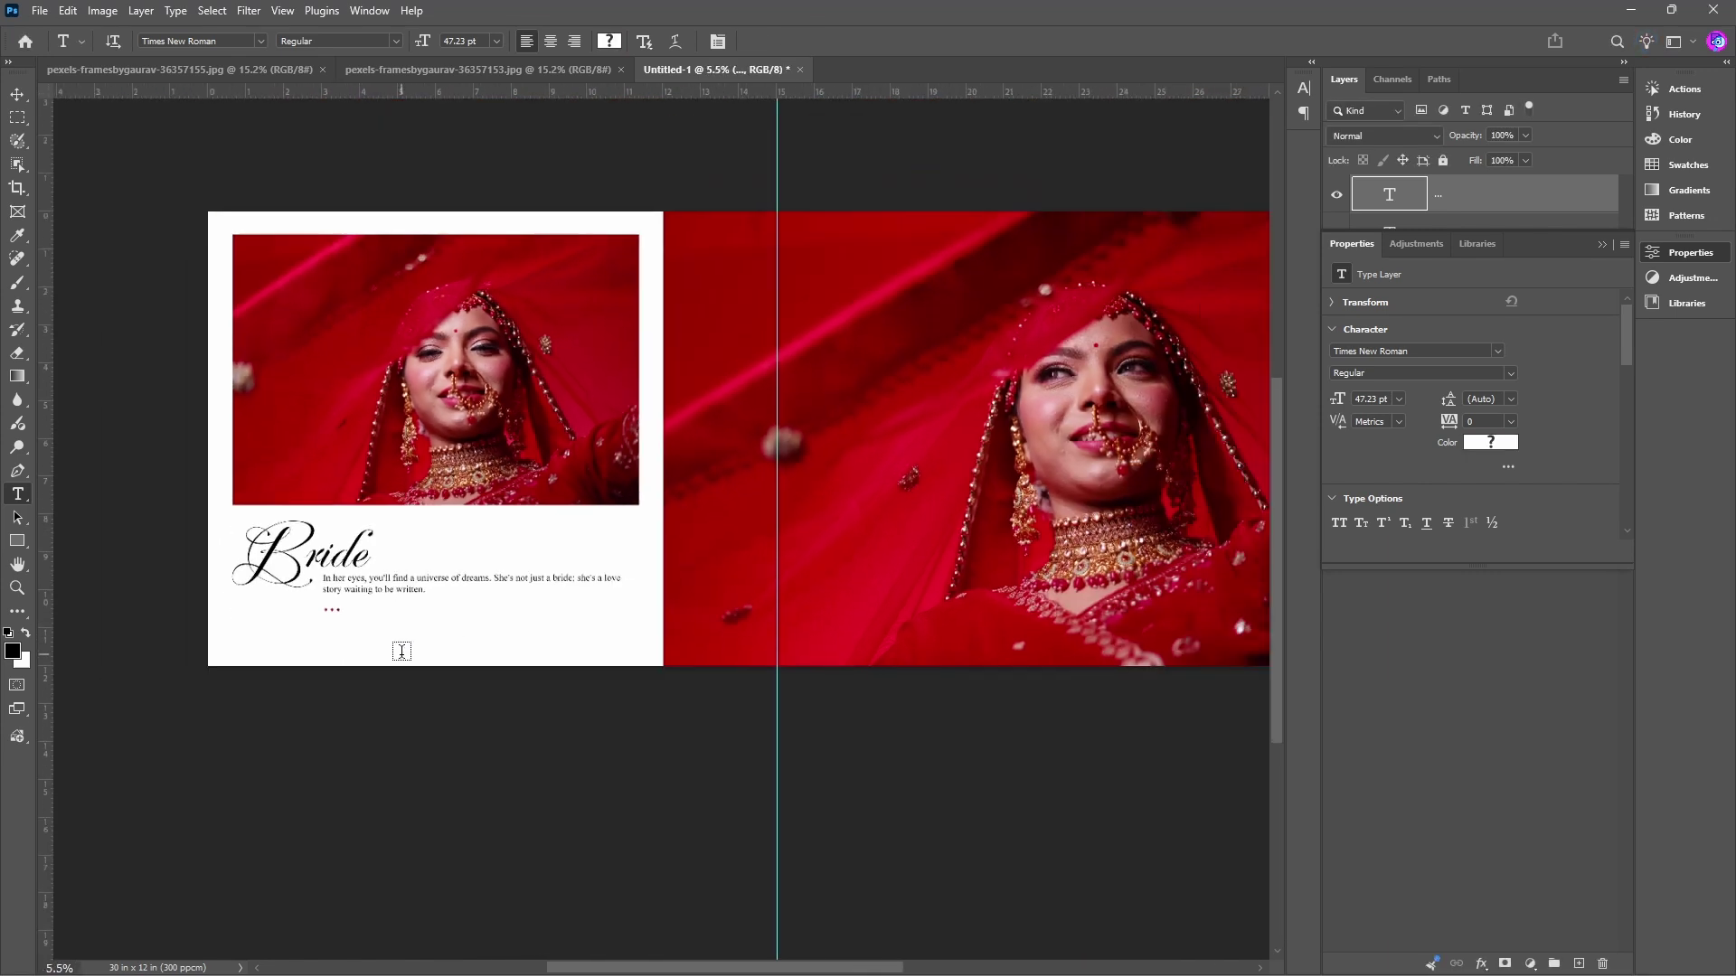
pyautogui.press('v')
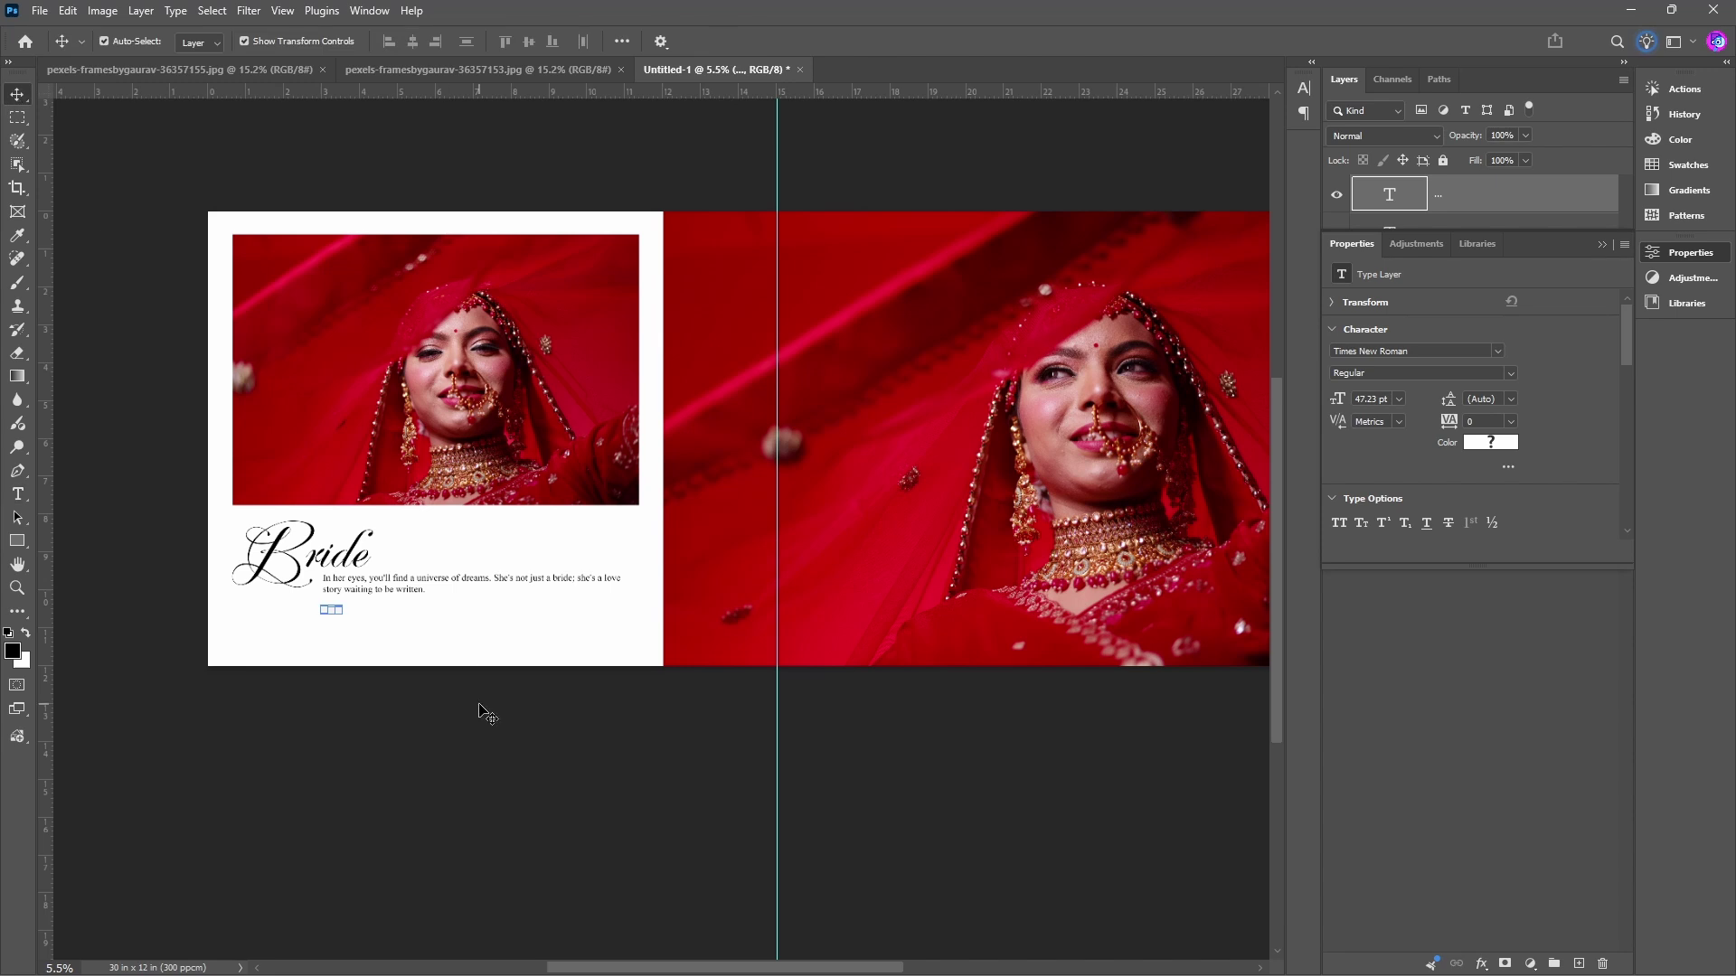
pyautogui.click(492, 761)
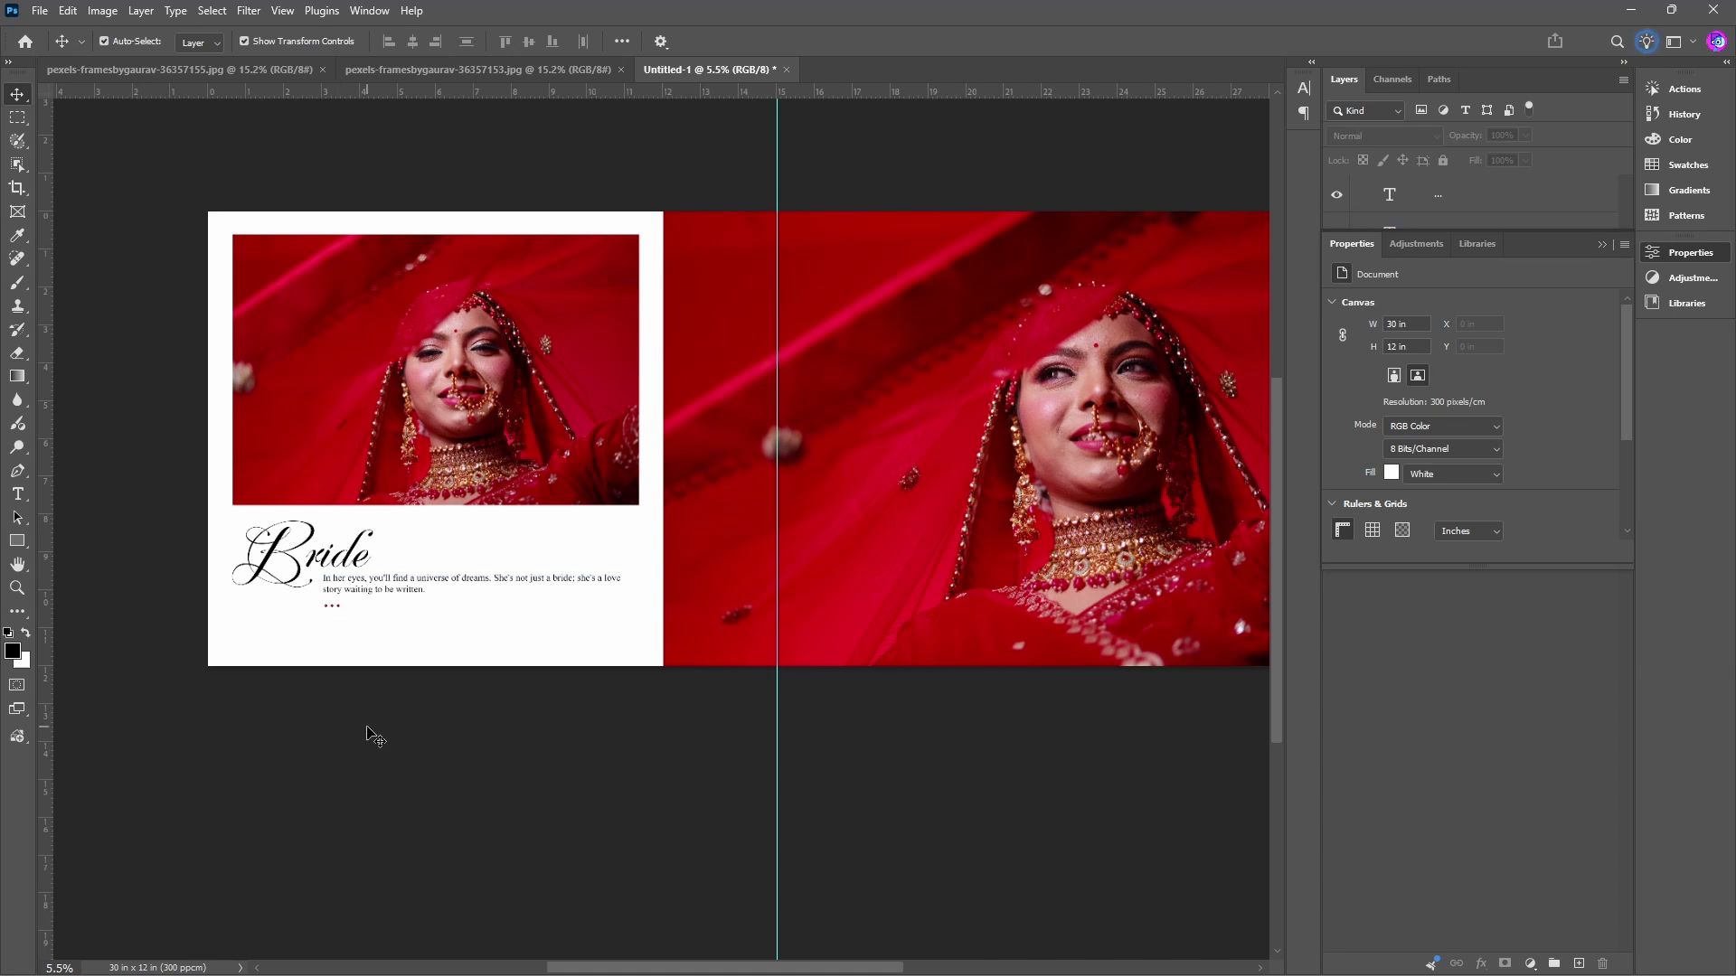
pyautogui.moveTo(943, 590); pyautogui.dragTo(833, 594)
pyautogui.scroll(-1, 832, 597)
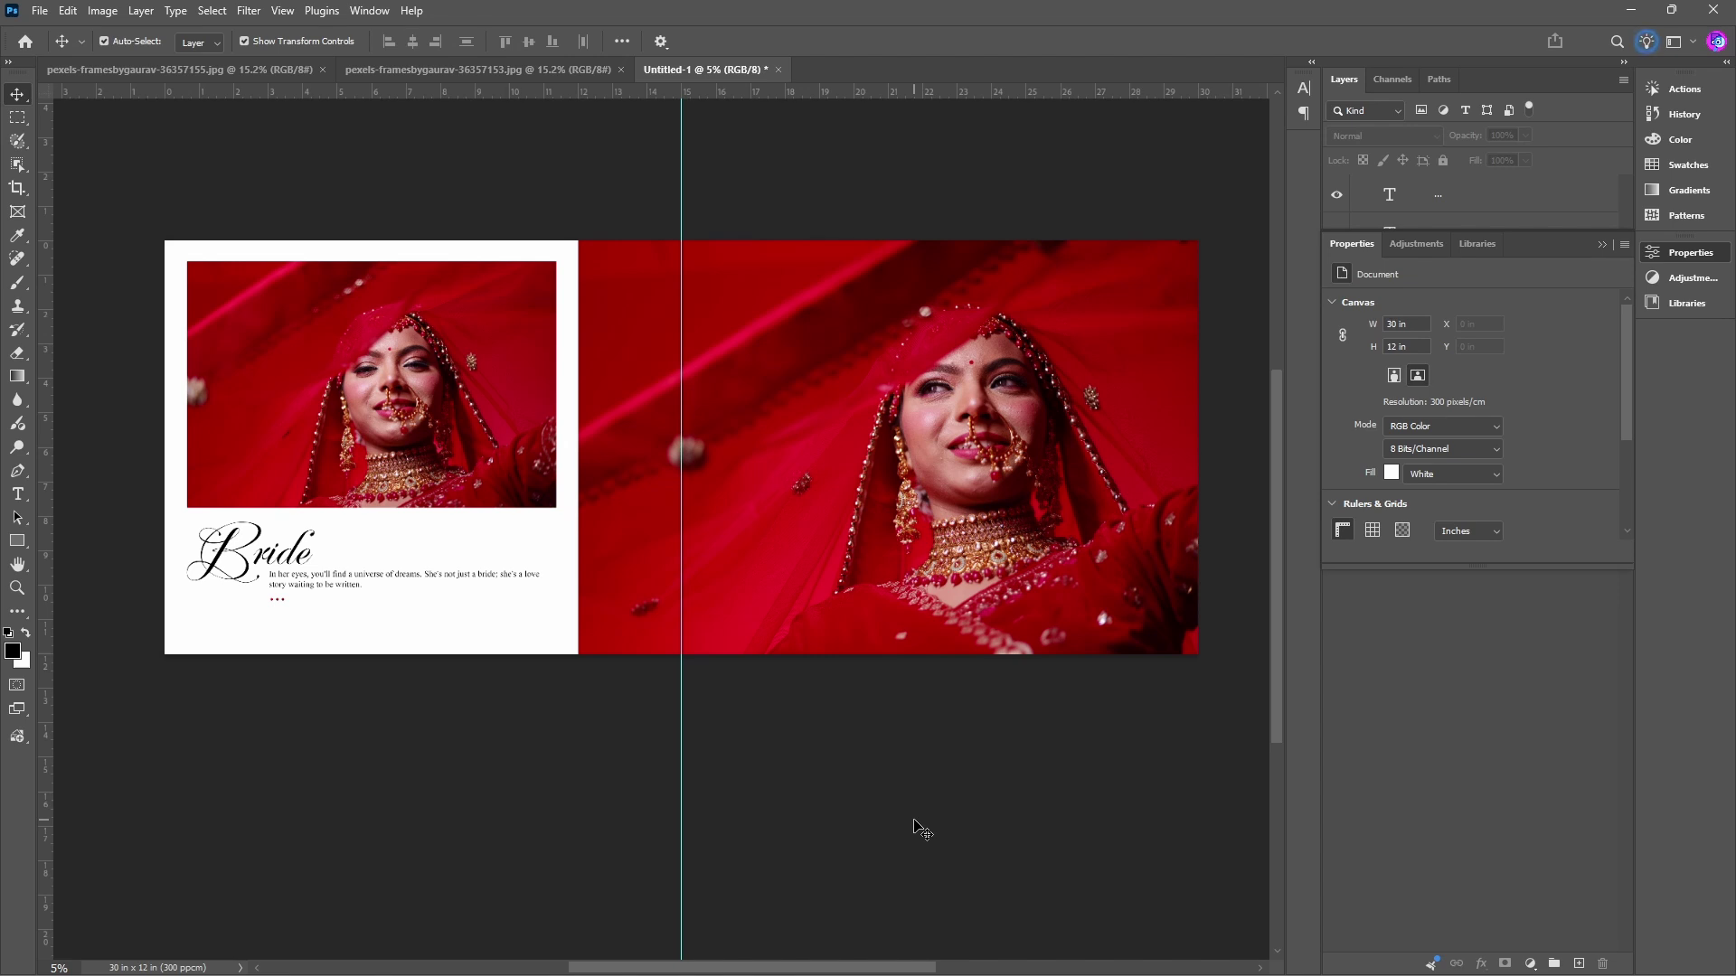
# Scale the "Bride" title down to about 89%, nudge it slightly left and down toward the quote, and deselect it.
pyautogui.click(247, 583)
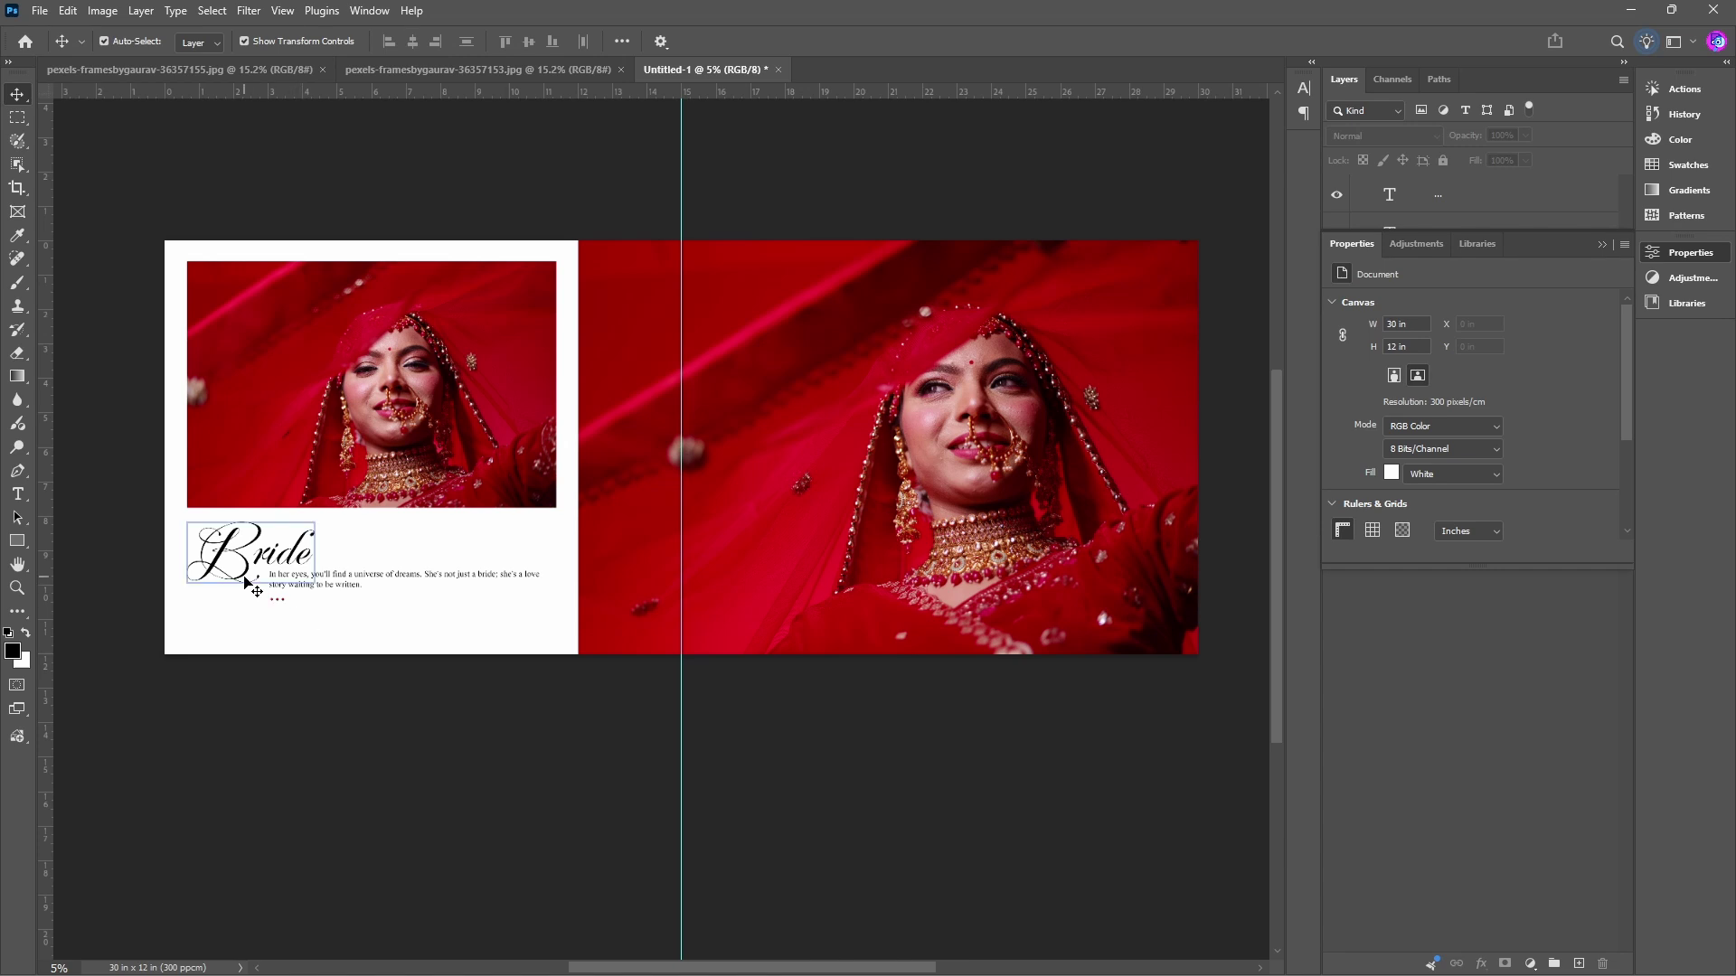
pyautogui.hotkey('ctrl', 't')
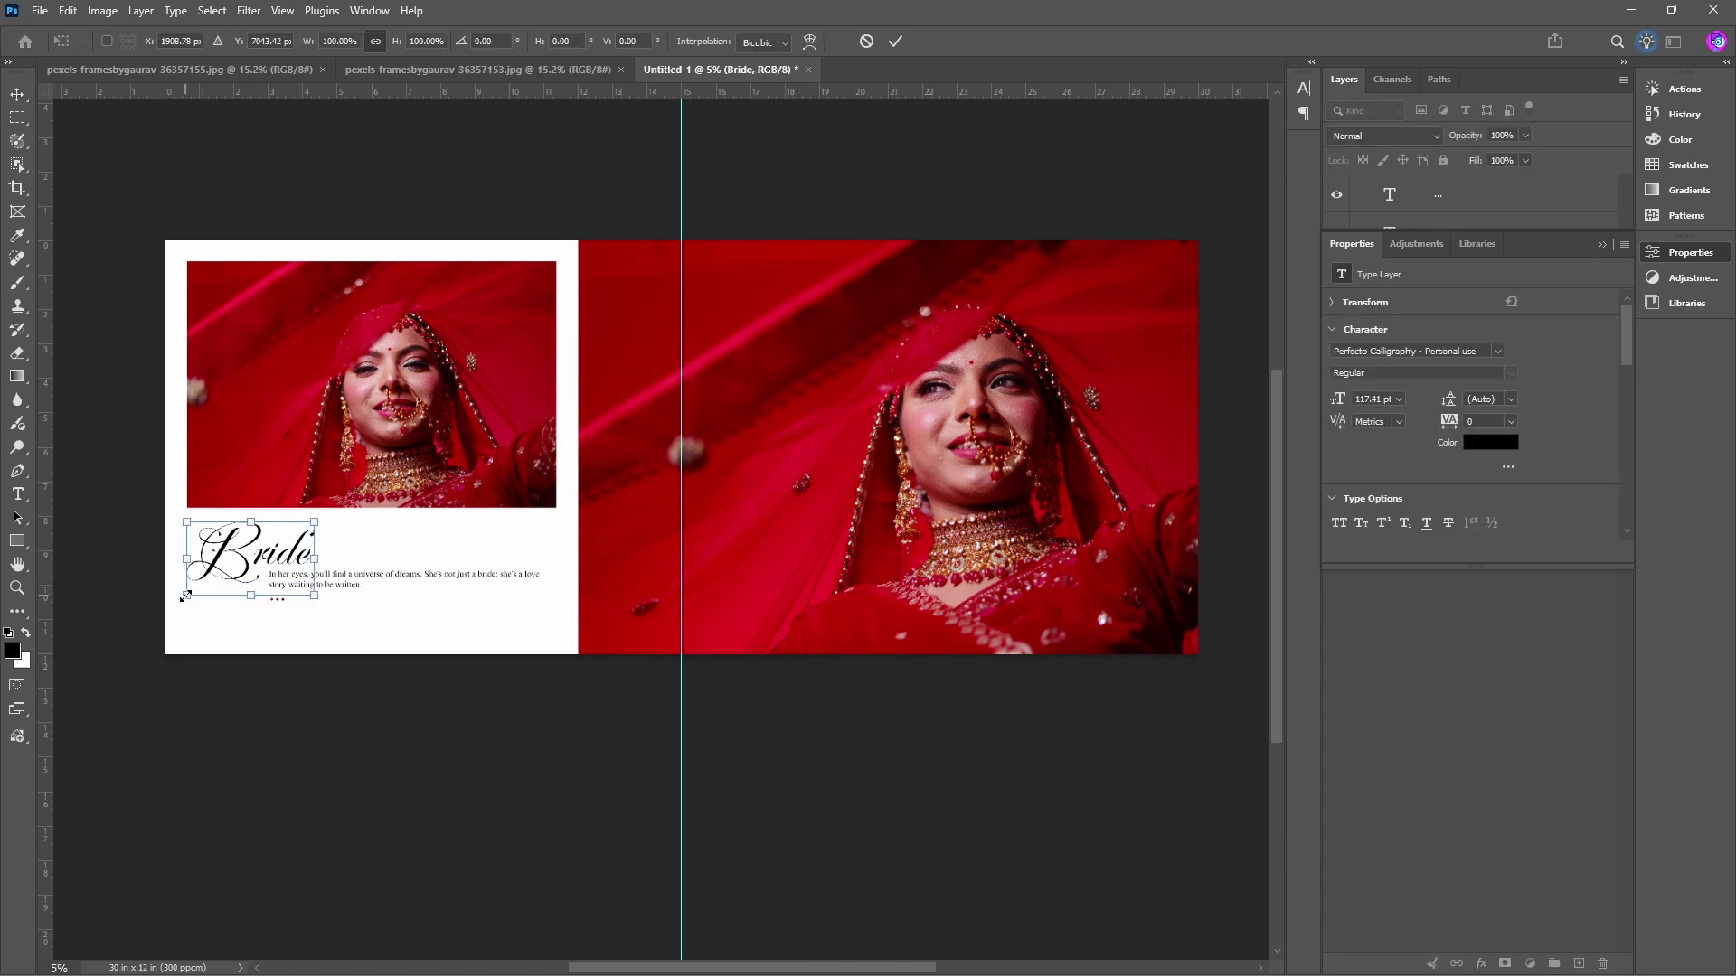
pyautogui.moveTo(185, 594); pyautogui.dragTo(198, 584)
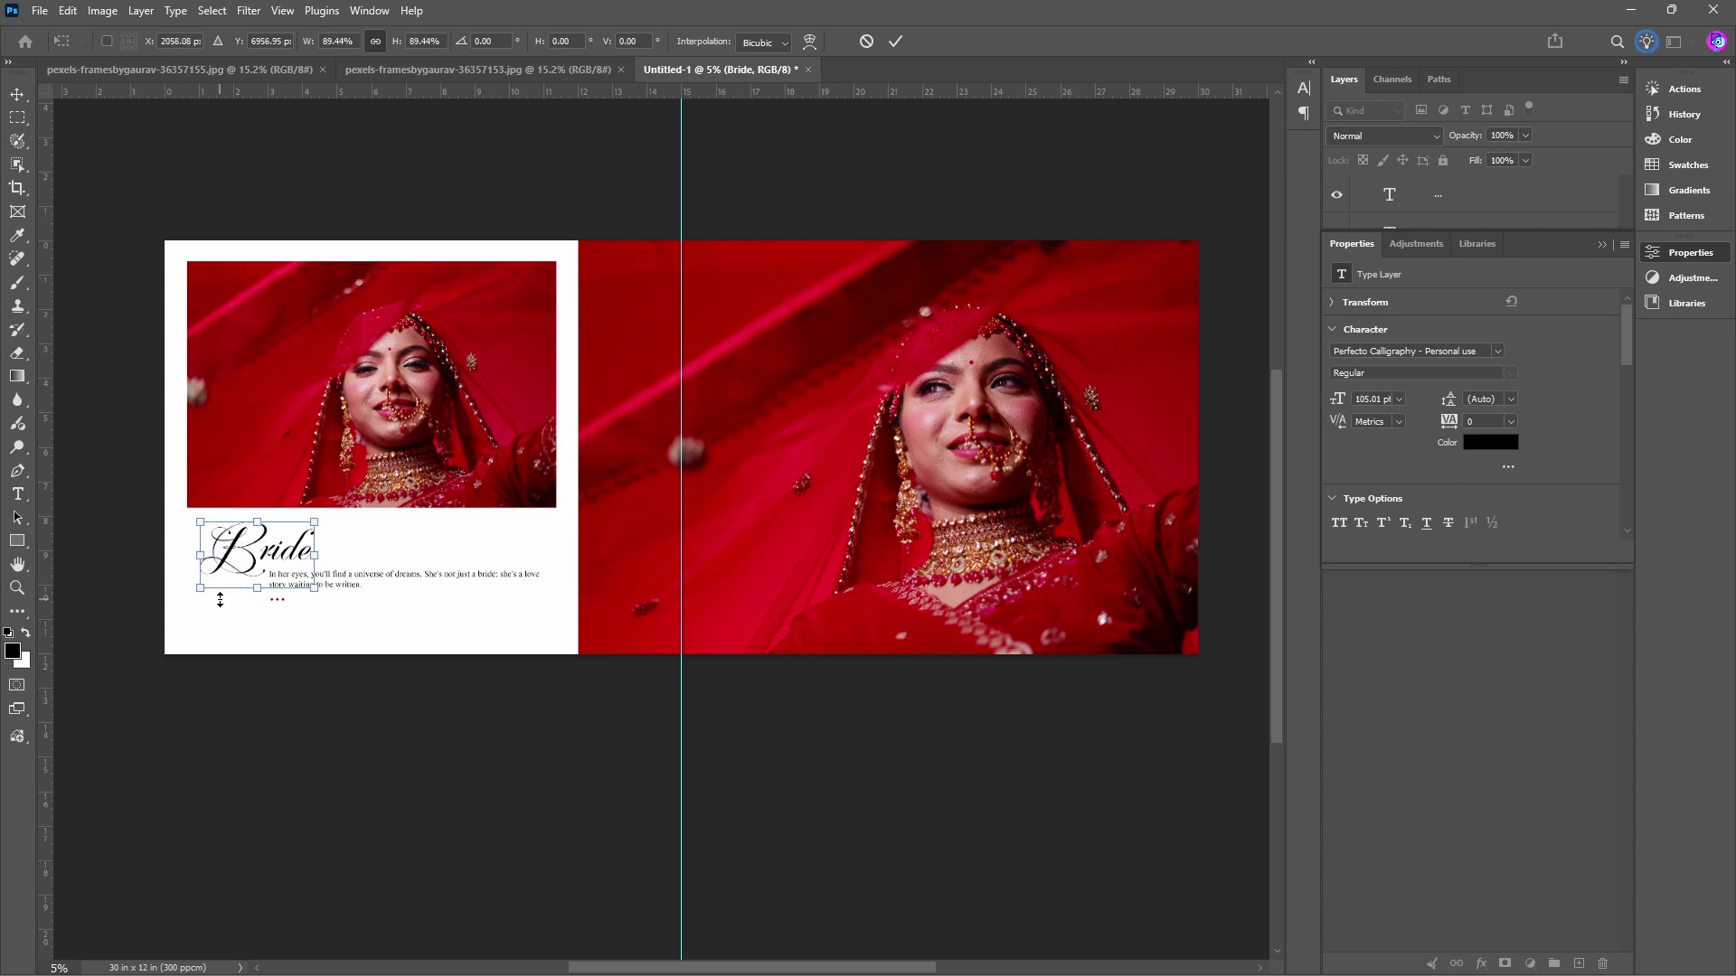
pyautogui.press('Return')
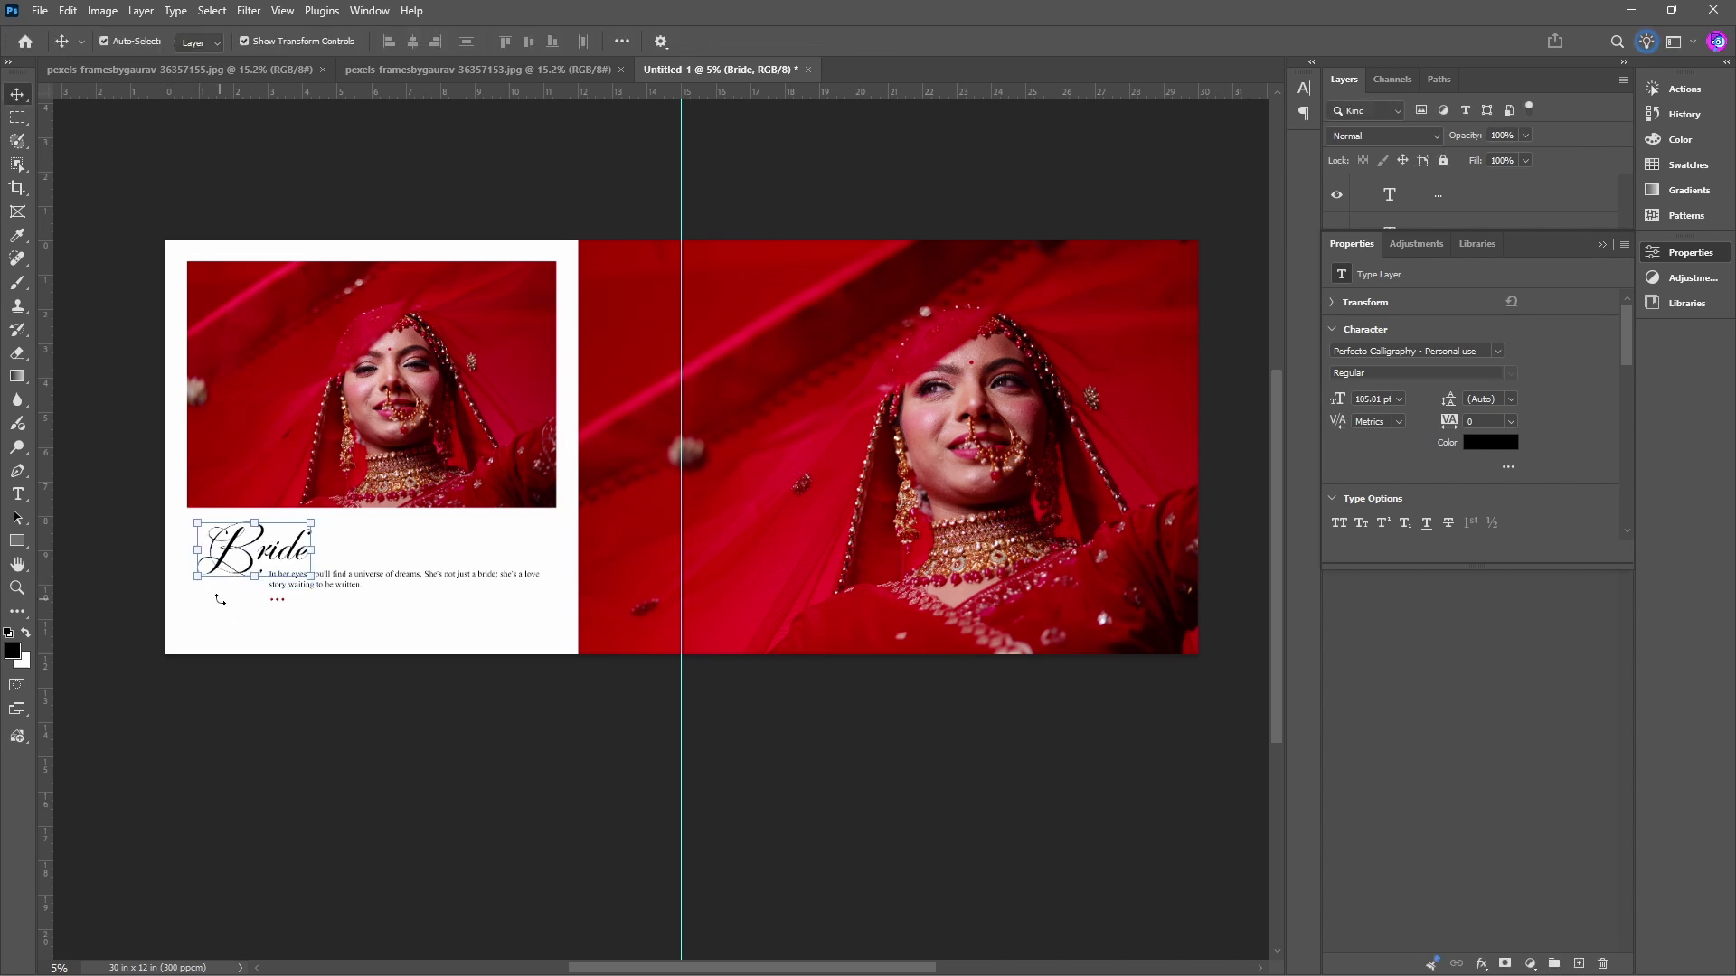
pyautogui.hotkey('shift', 'Left')
pyautogui.hotkey('shift', 'Down')
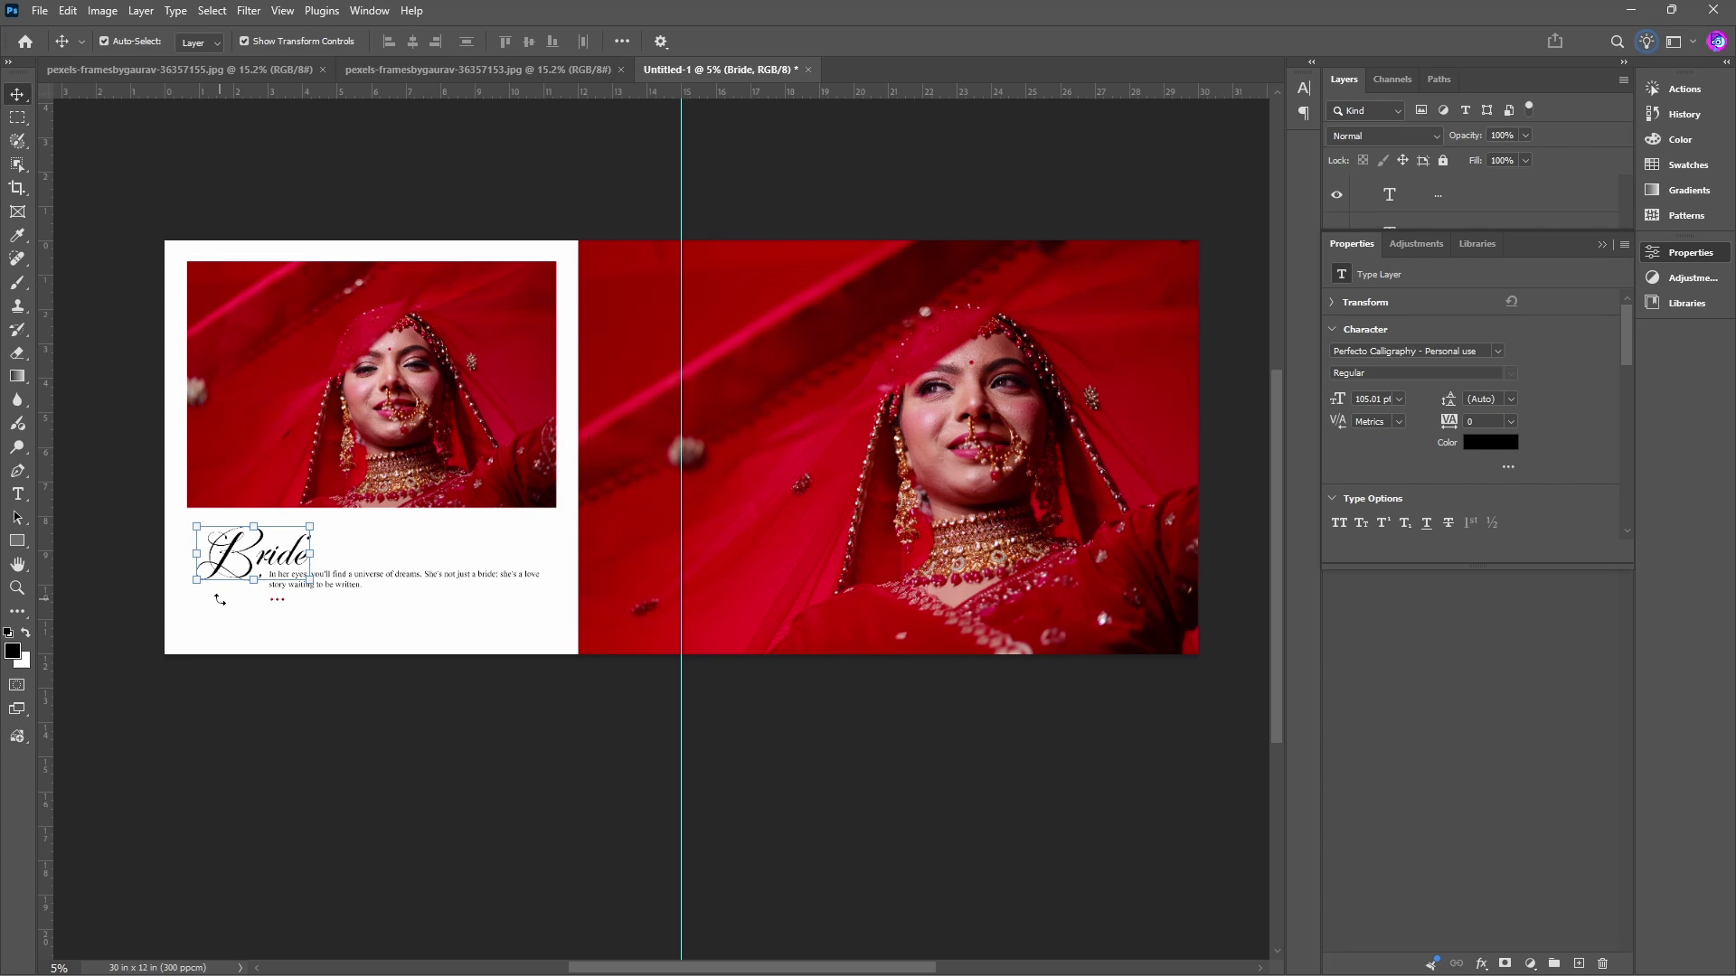
pyautogui.click(510, 746)
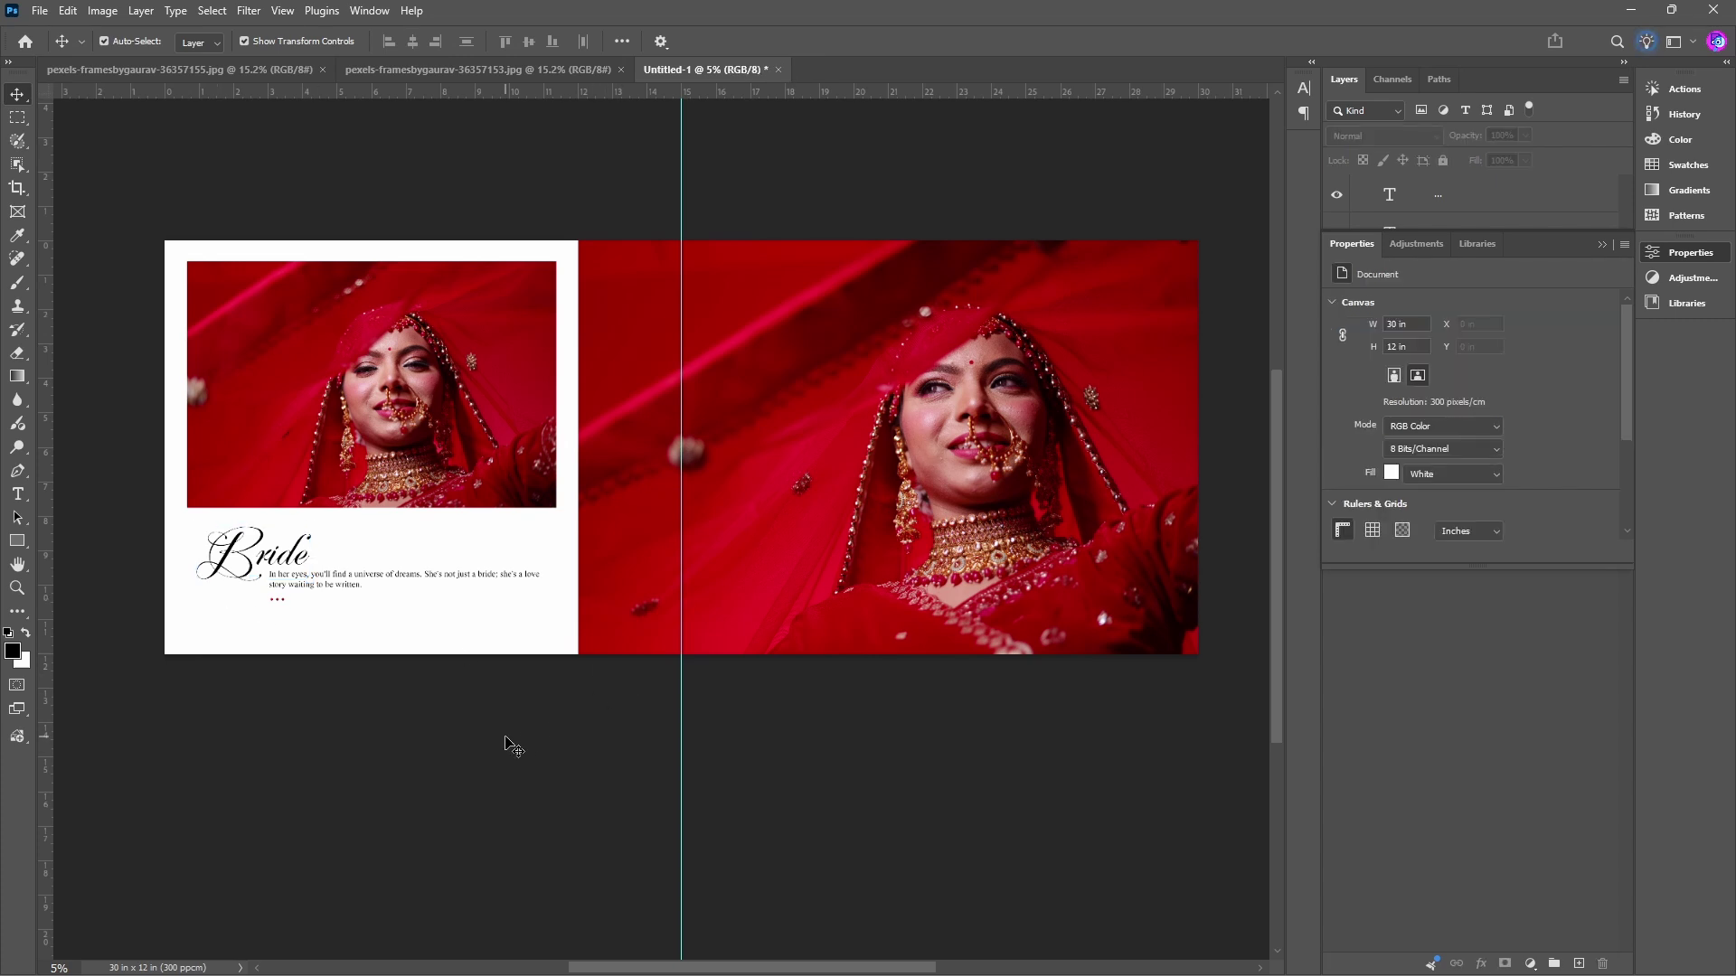